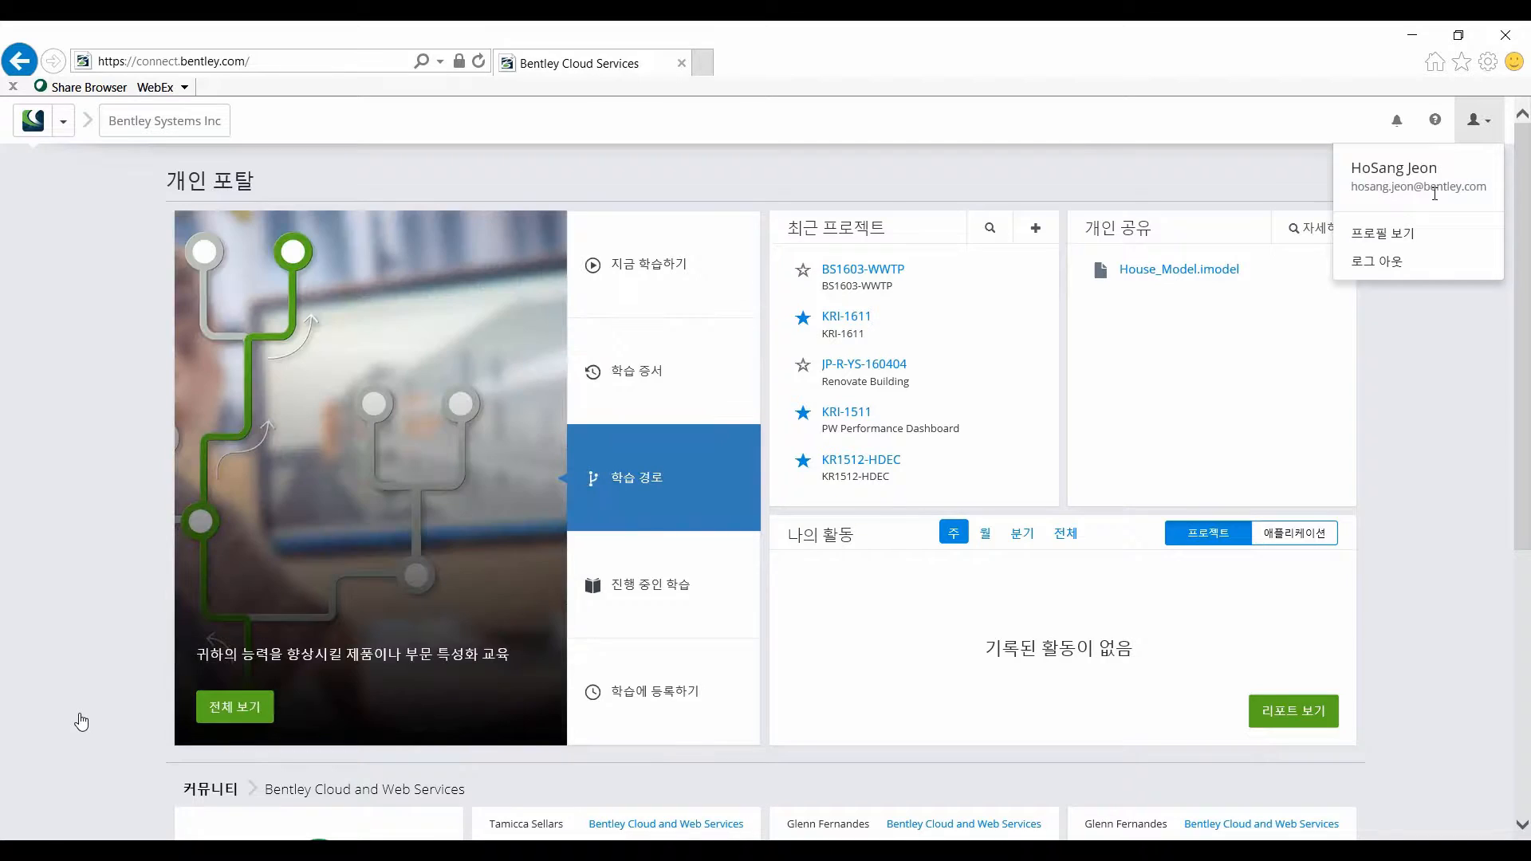
# - Start registering a new project and enter BSI700 - KR Tower as both its number and its name
pyautogui.click(1268, 187)
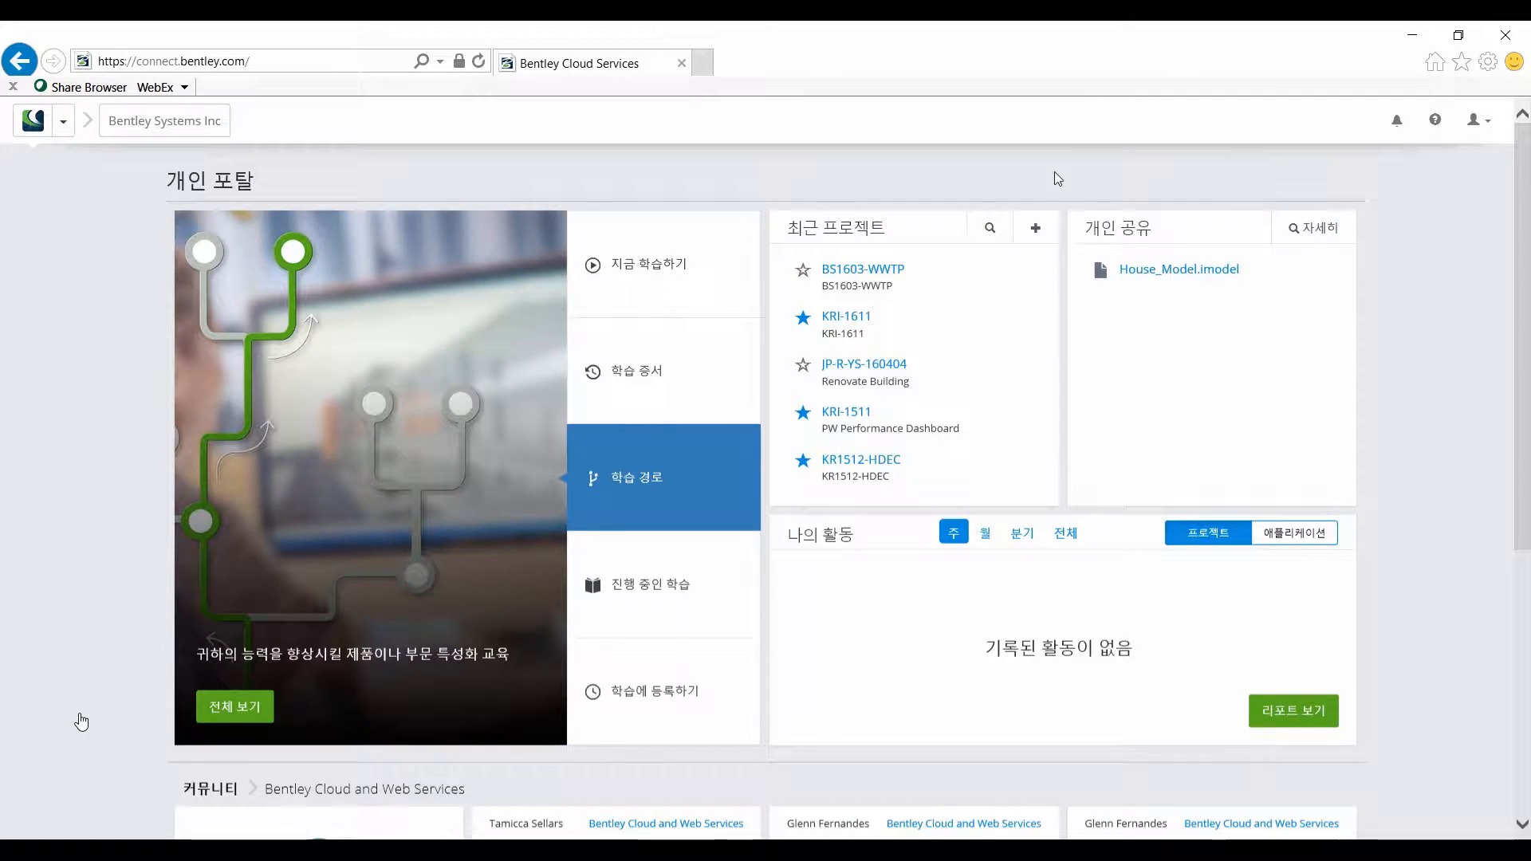
pyautogui.click(1034, 232)
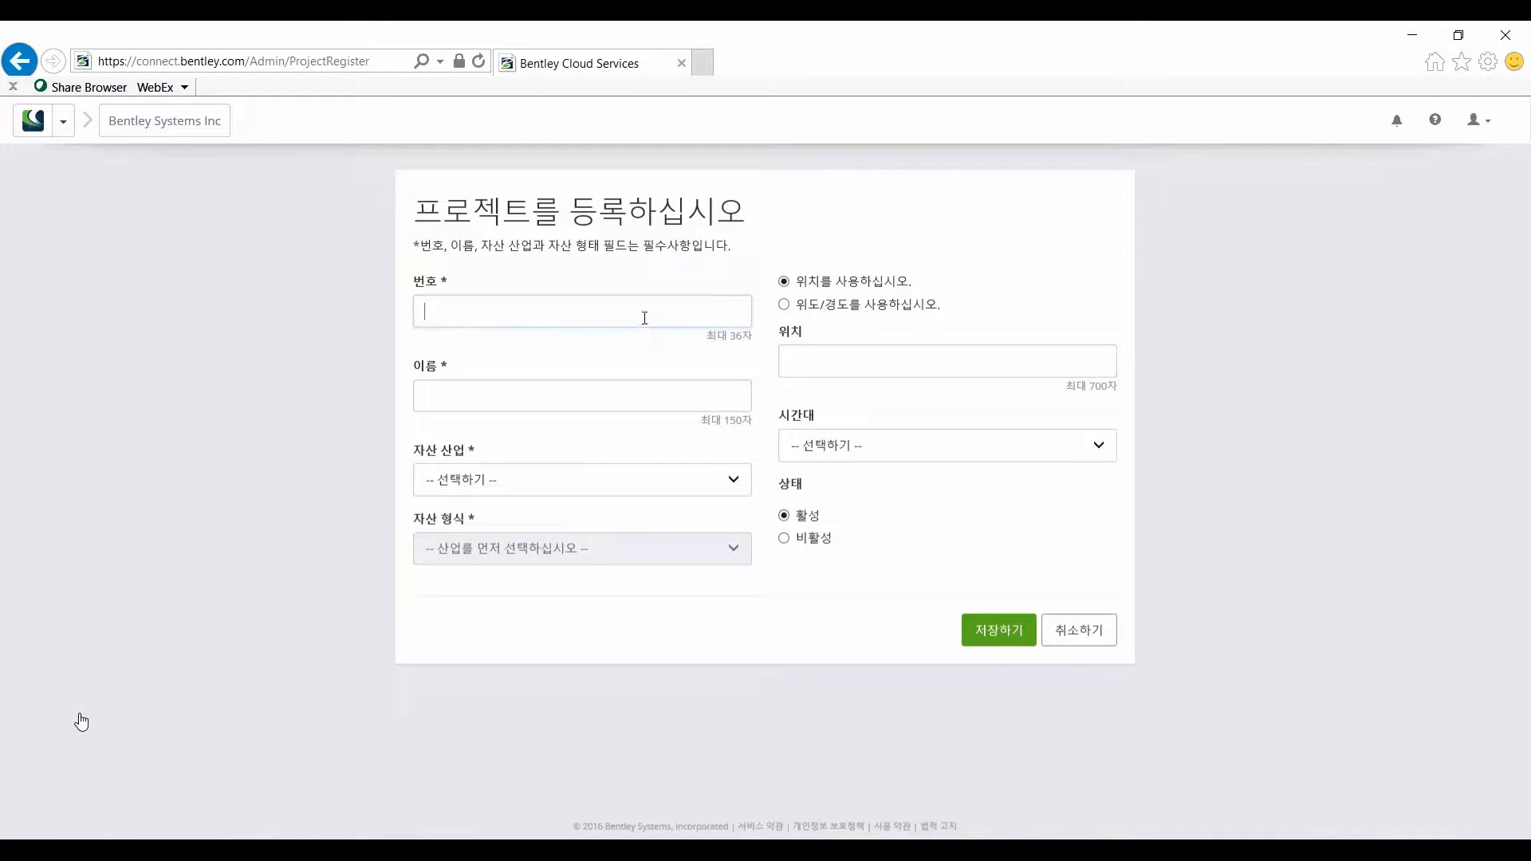
pyautogui.write('BSI700 - KR Tower')
pyautogui.moveTo(530, 311); pyautogui.dragTo(396, 313)
pyautogui.hotkey('ctrl', 'c')
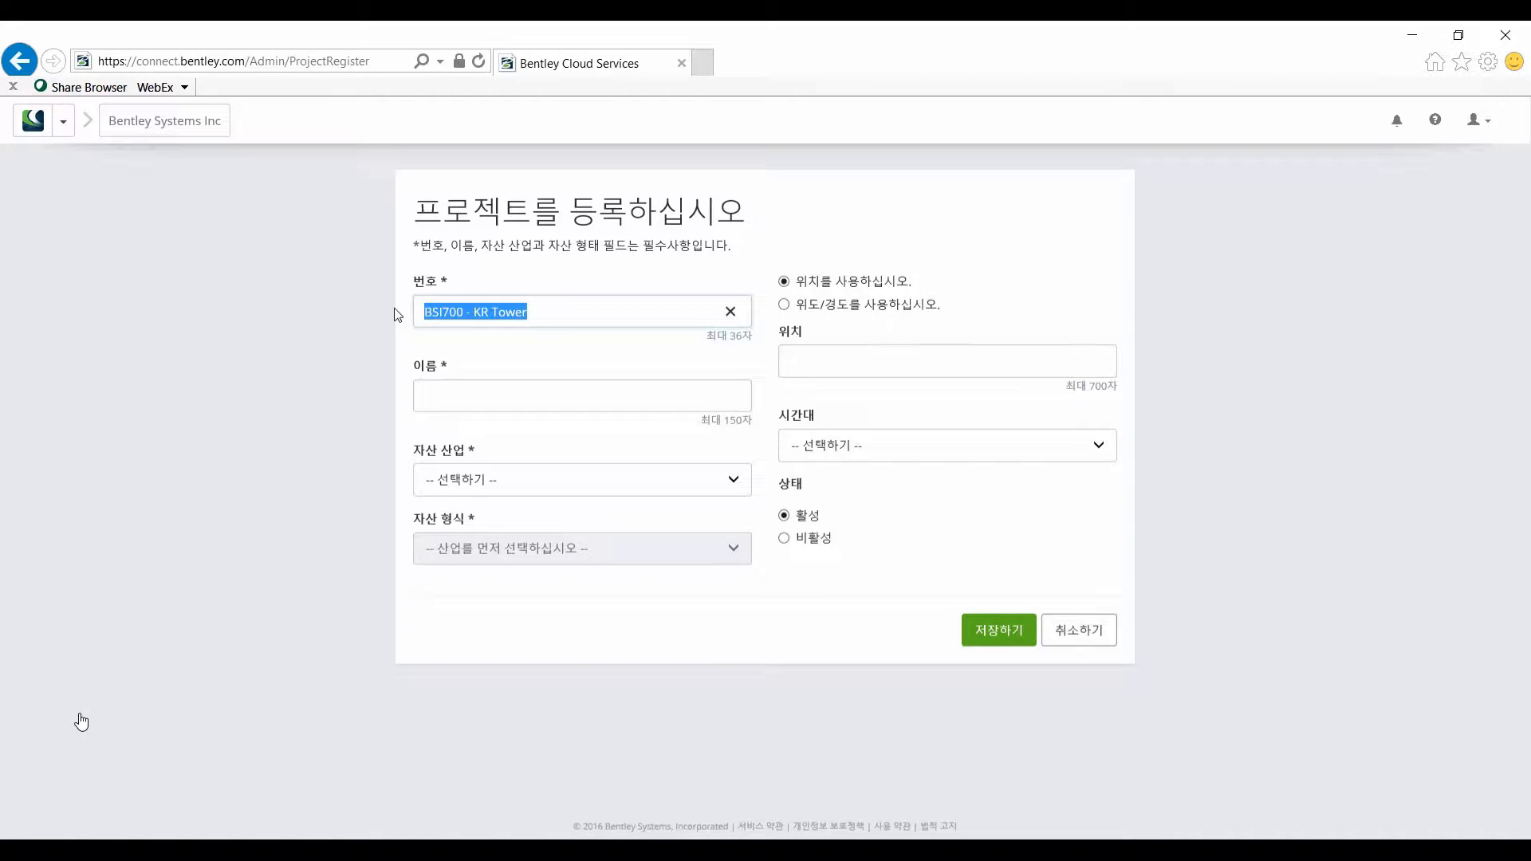
pyautogui.click(455, 400)
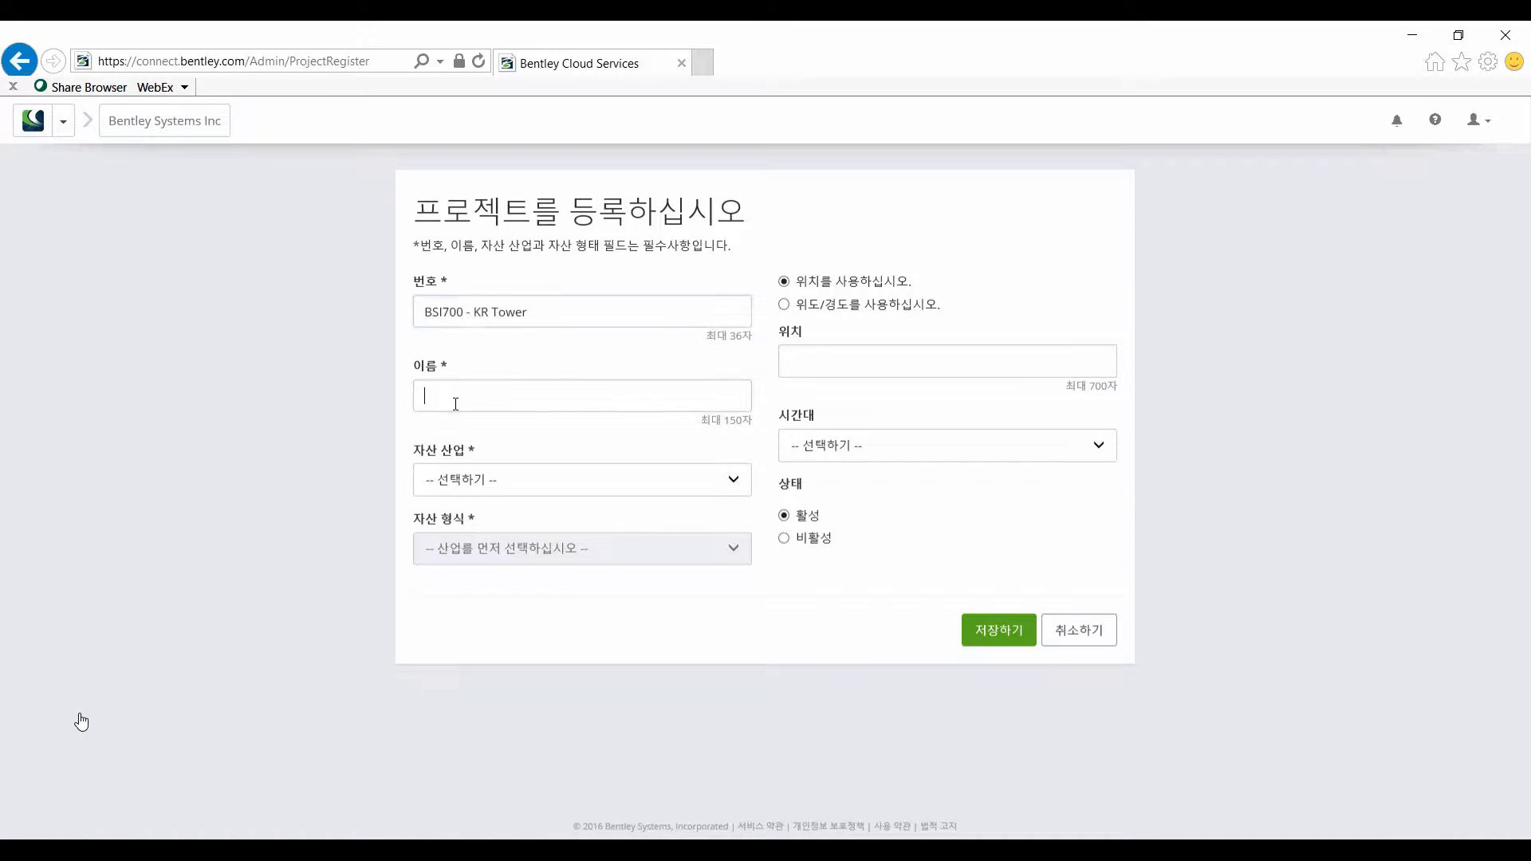
pyautogui.hotkey('ctrl', 'v')
# - Set the project's asset industry to Buildings and Facilities and its asset type to Commercial Buildings
pyautogui.click(734, 481)
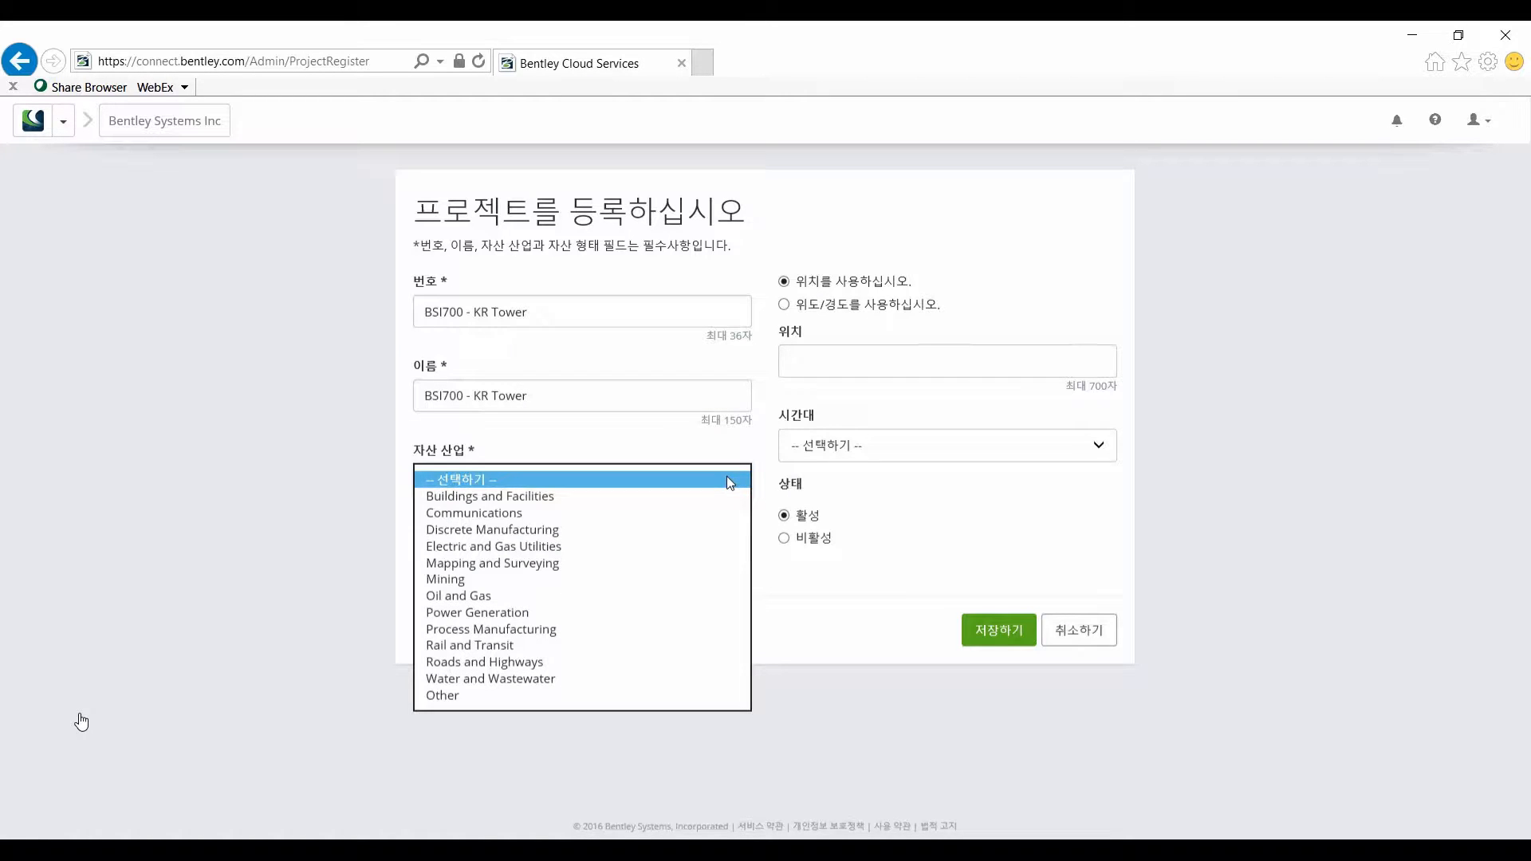
pyautogui.click(708, 500)
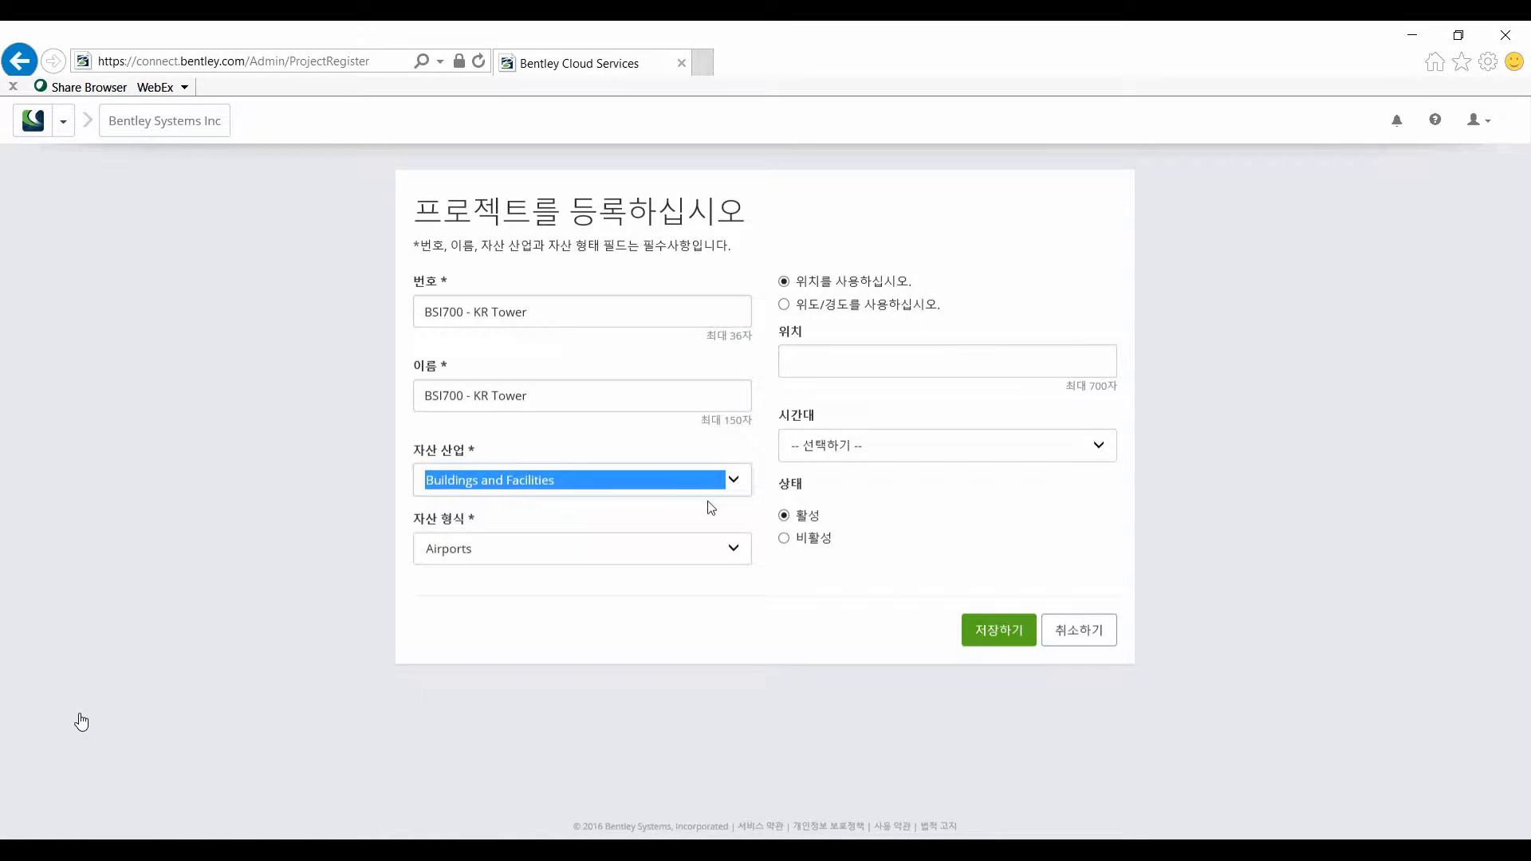
pyautogui.click(731, 549)
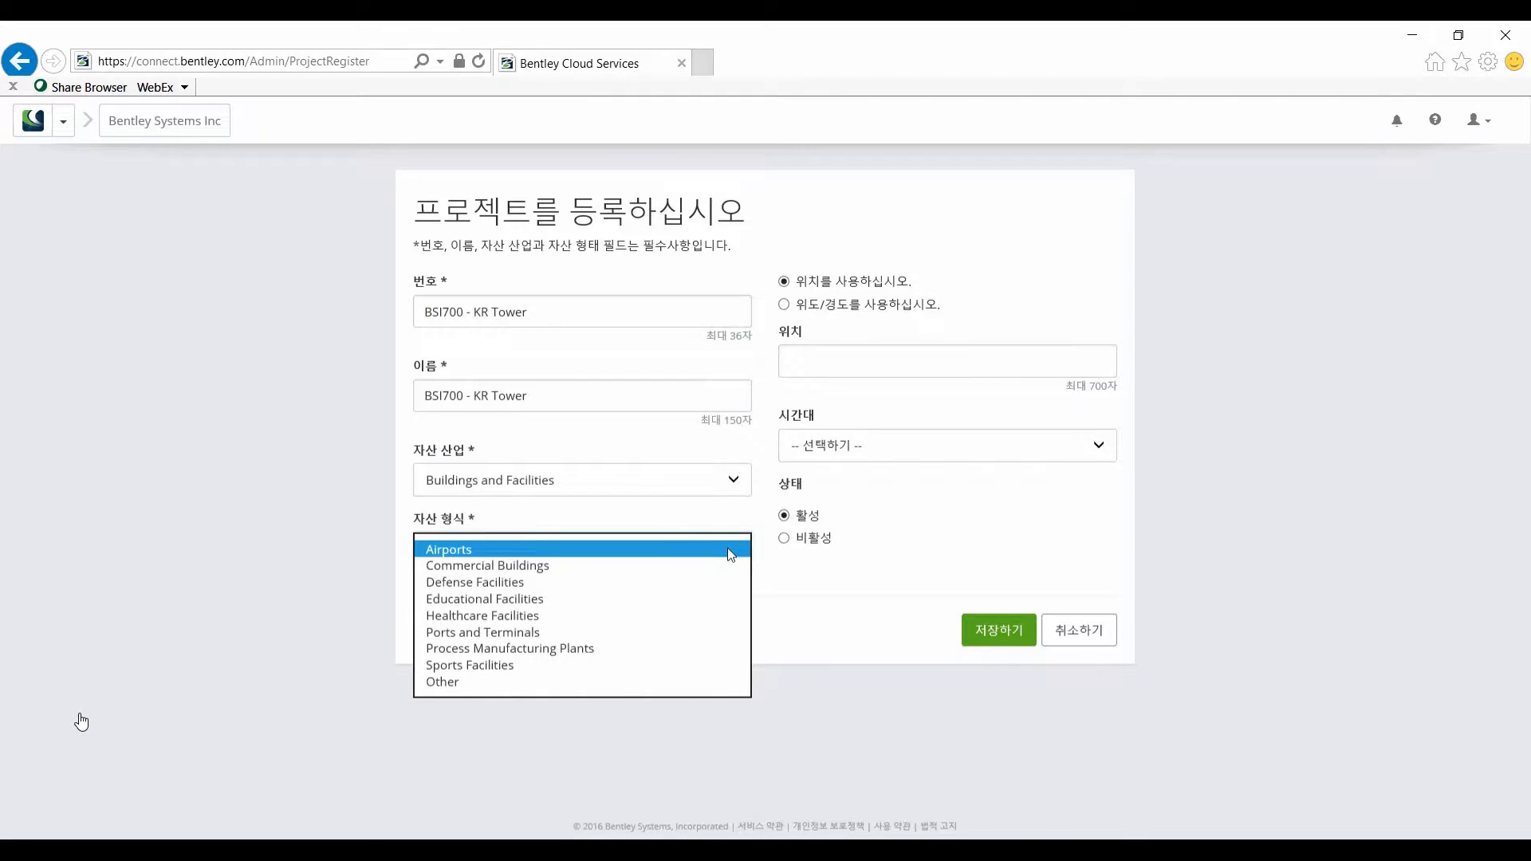
pyautogui.click(715, 563)
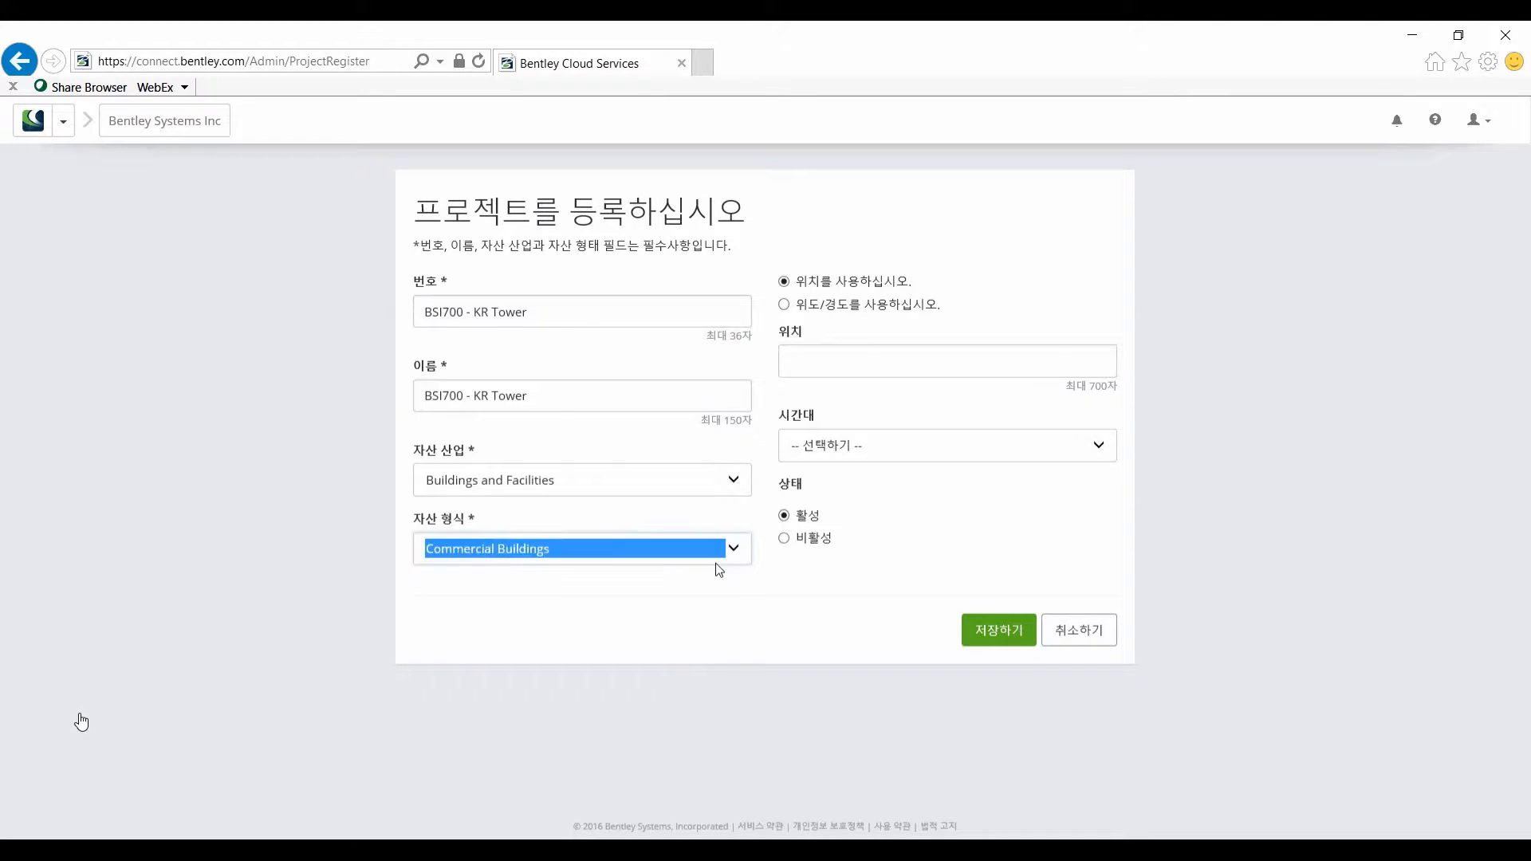
# - Set the project location to Seoul with time zone (UTC+09:00) Seoul, and save the registration
pyautogui.click(885, 367)
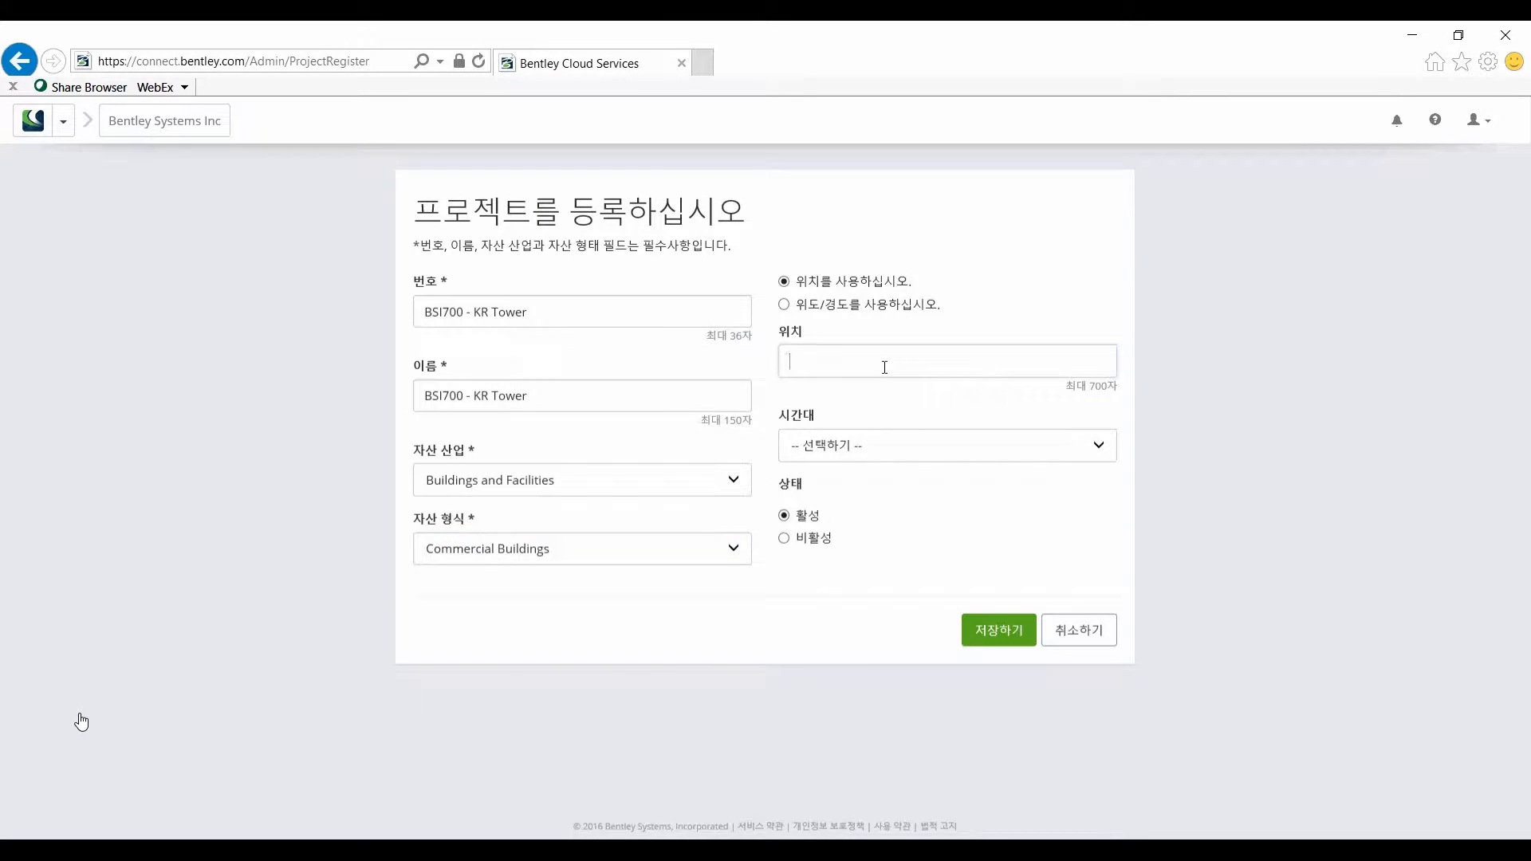
pyautogui.write('Seoul')
pyautogui.click(1100, 451)
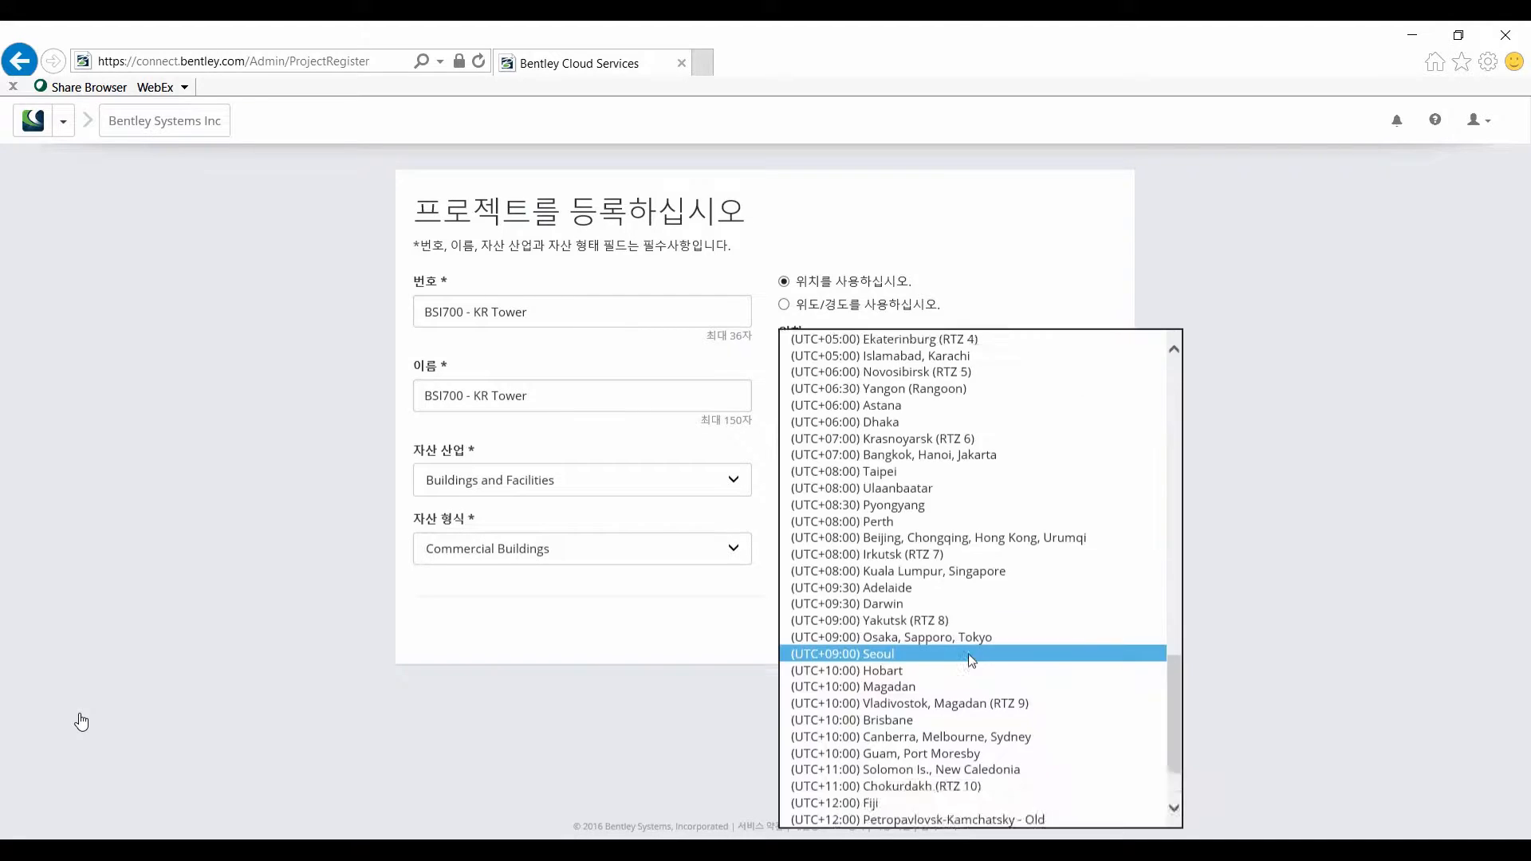
pyautogui.click(968, 654)
pyautogui.click(982, 643)
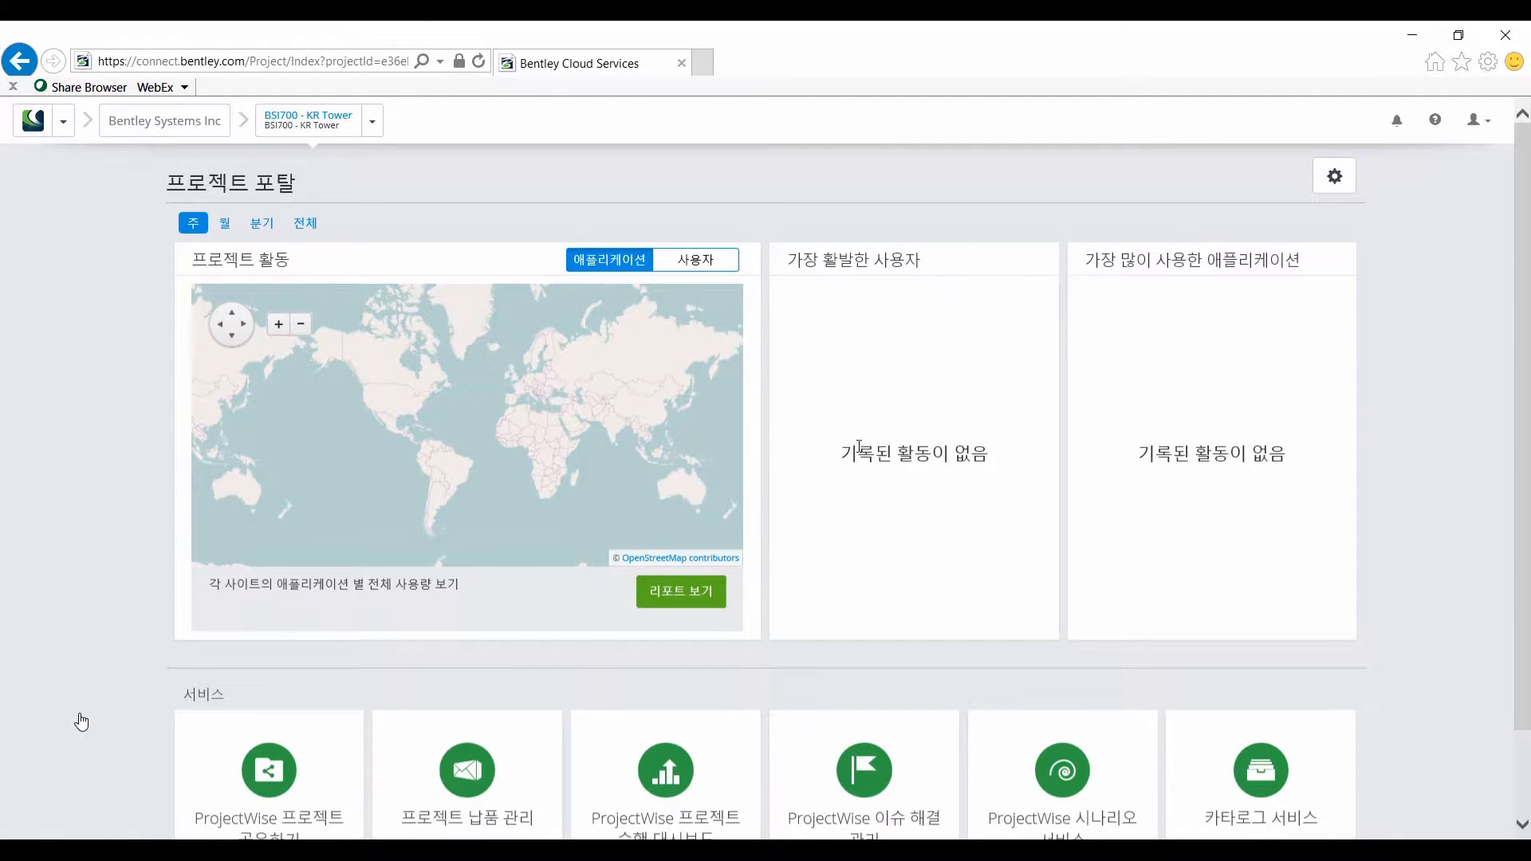
# - Turn on the Deliverables Management service for the BSI700 - KR Tower project
pyautogui.scroll(-1, 859, 446)
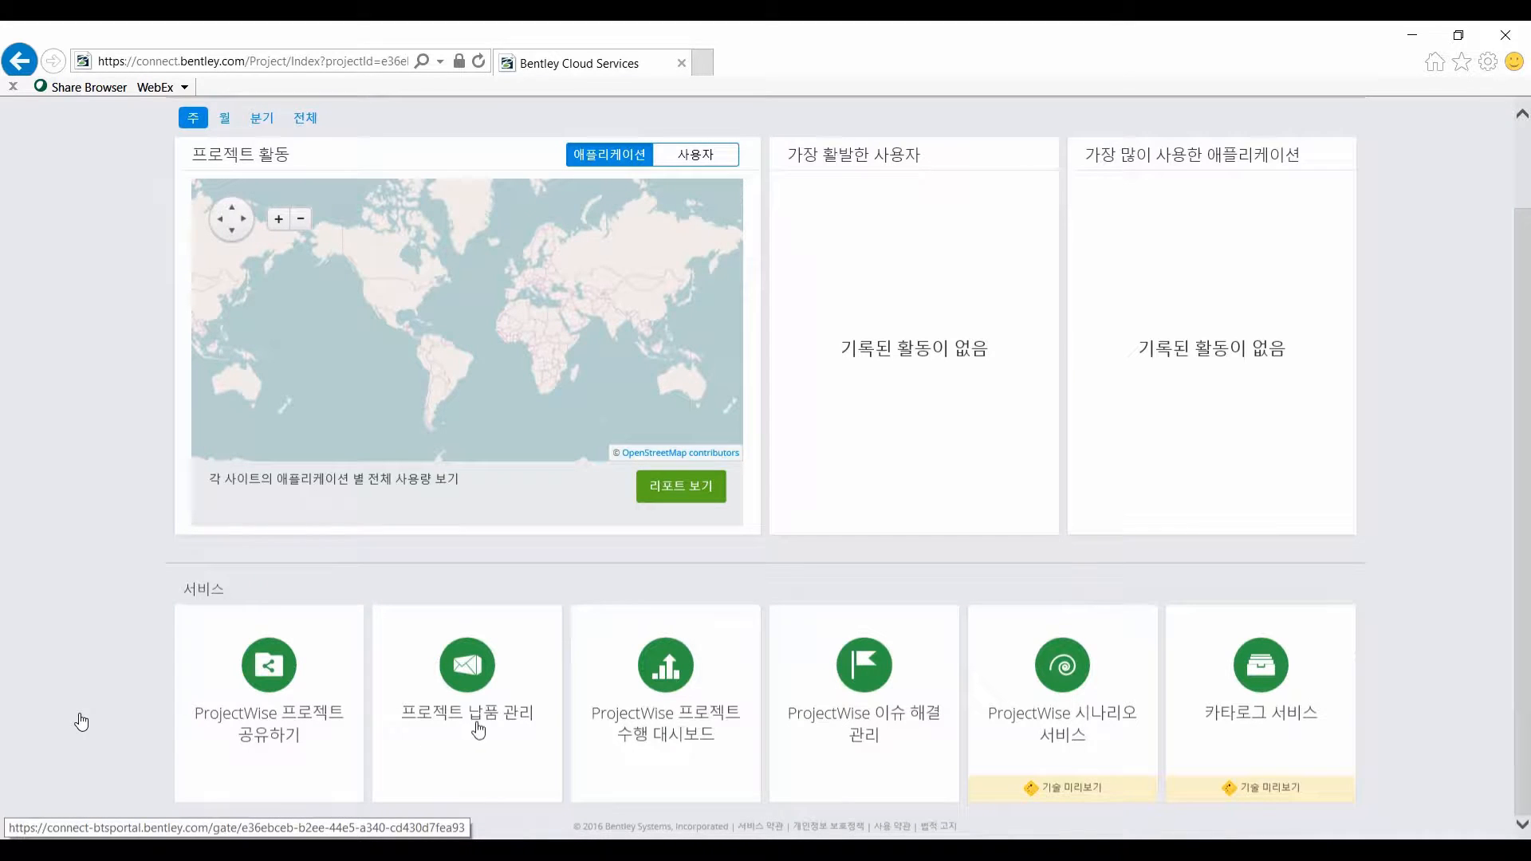
pyautogui.click(471, 679)
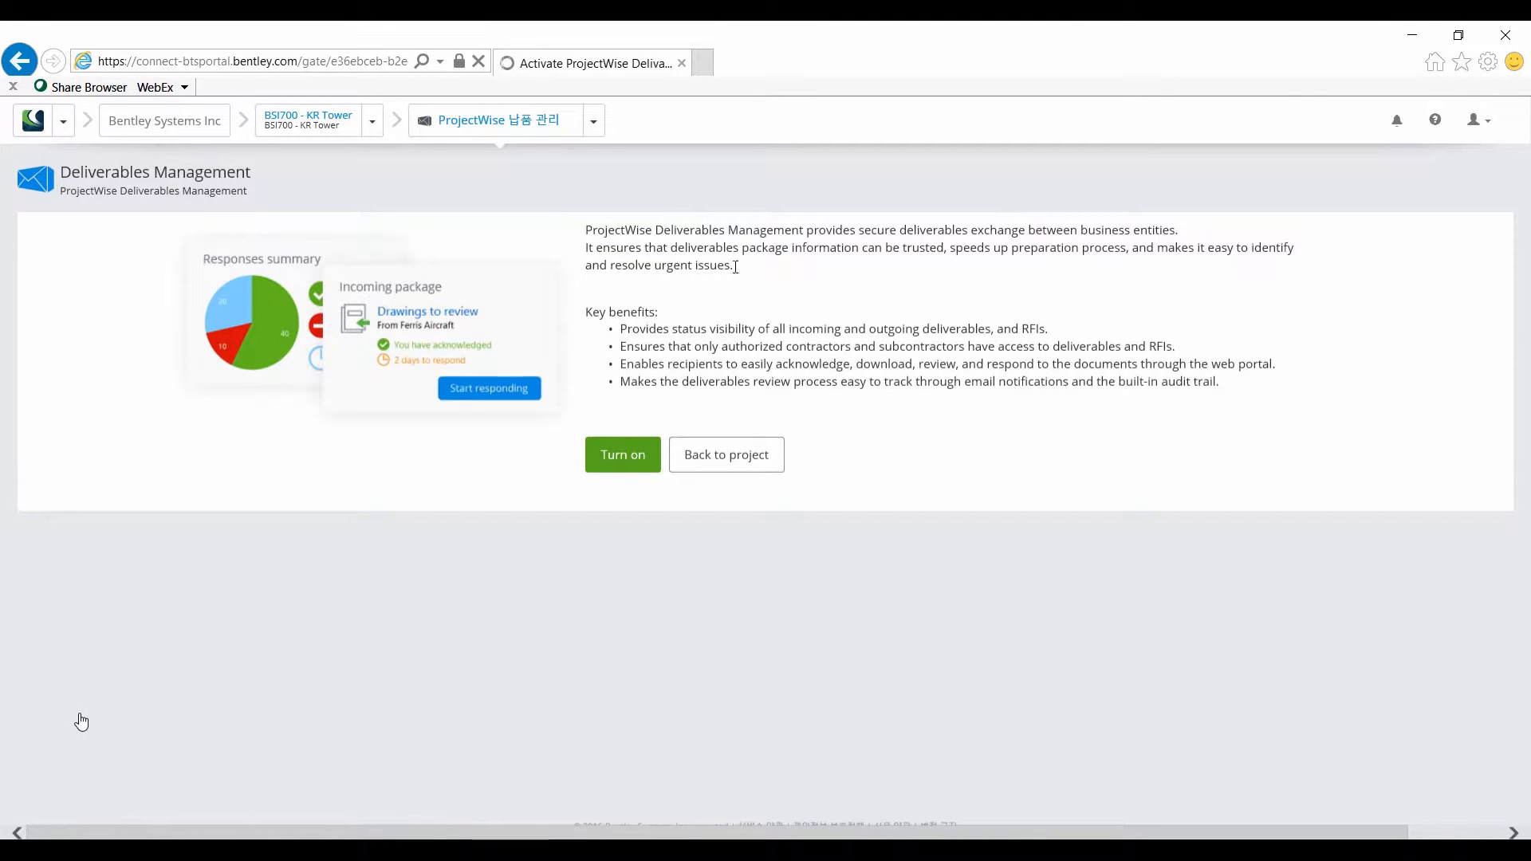
pyautogui.click(622, 459)
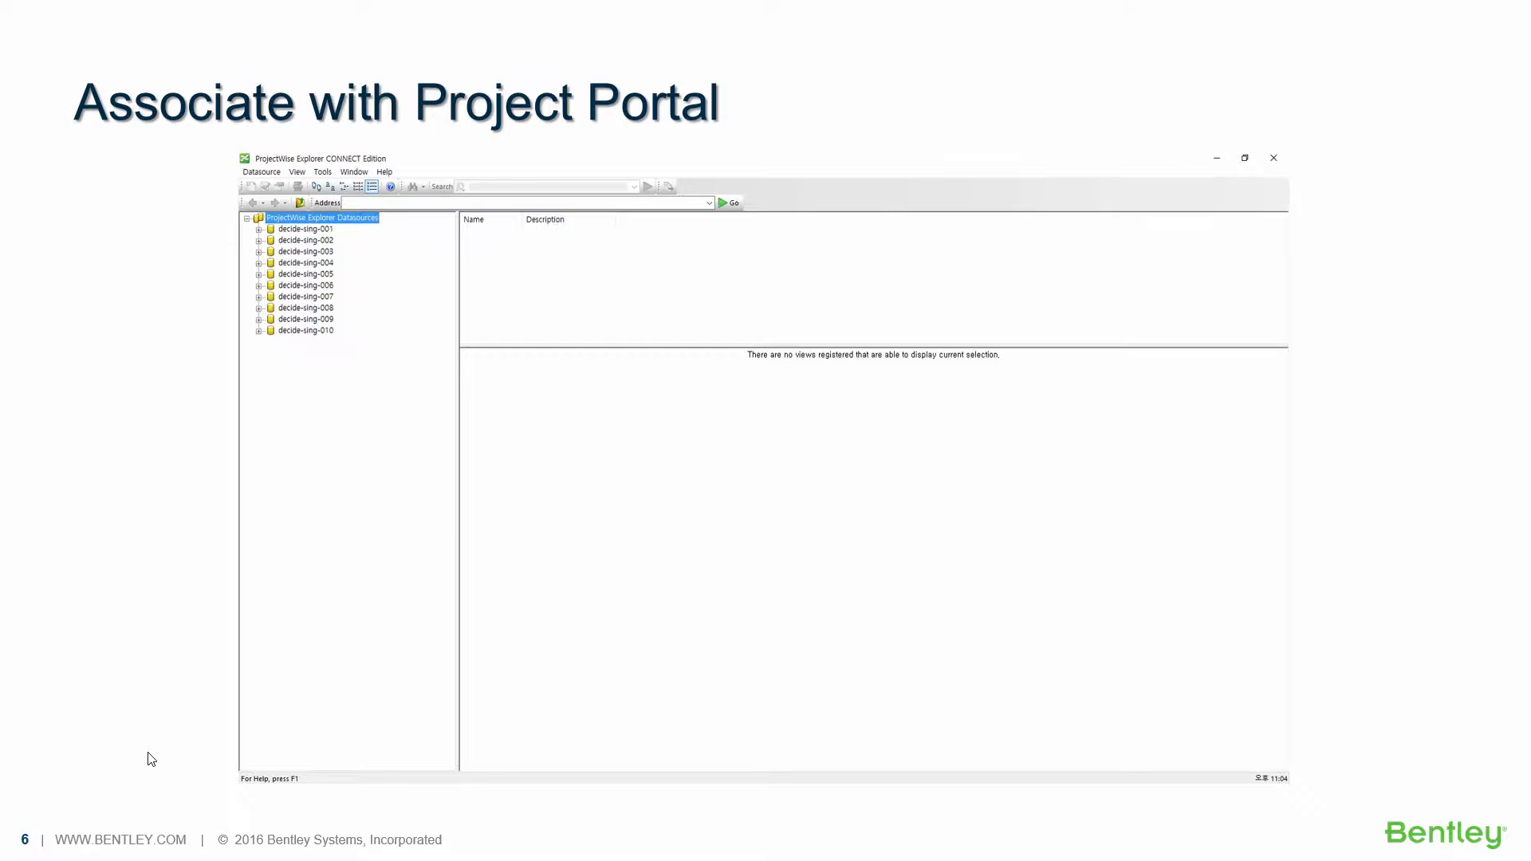
pyautogui.click(273, 757)
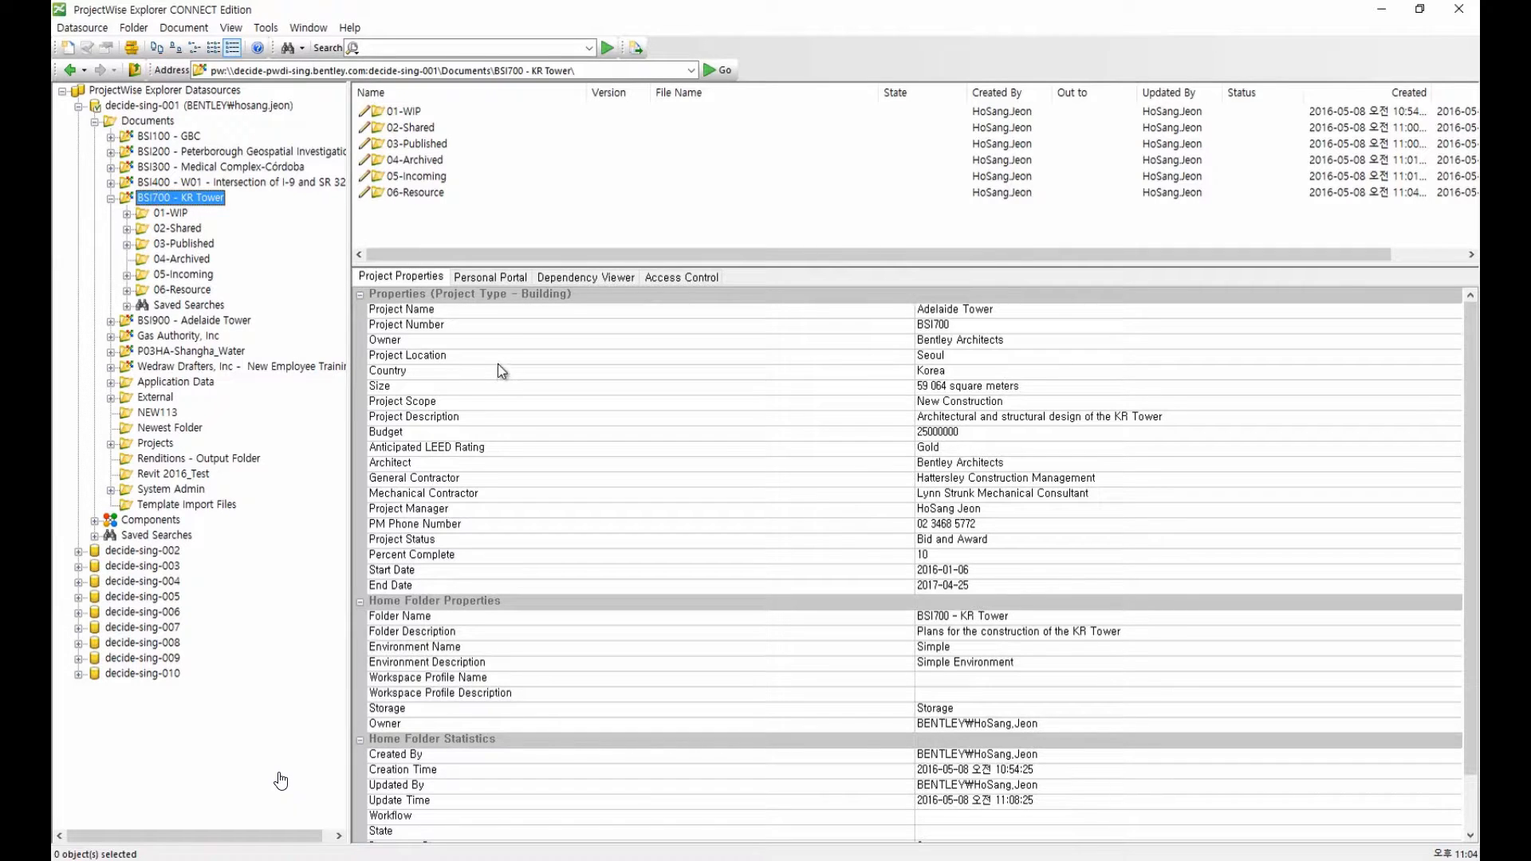
# - Open the properties of the BSI700 - KR Tower folder in ProjectWise Explorer and start associating it with a CONNECTED project
pyautogui.rightClick(174, 199)
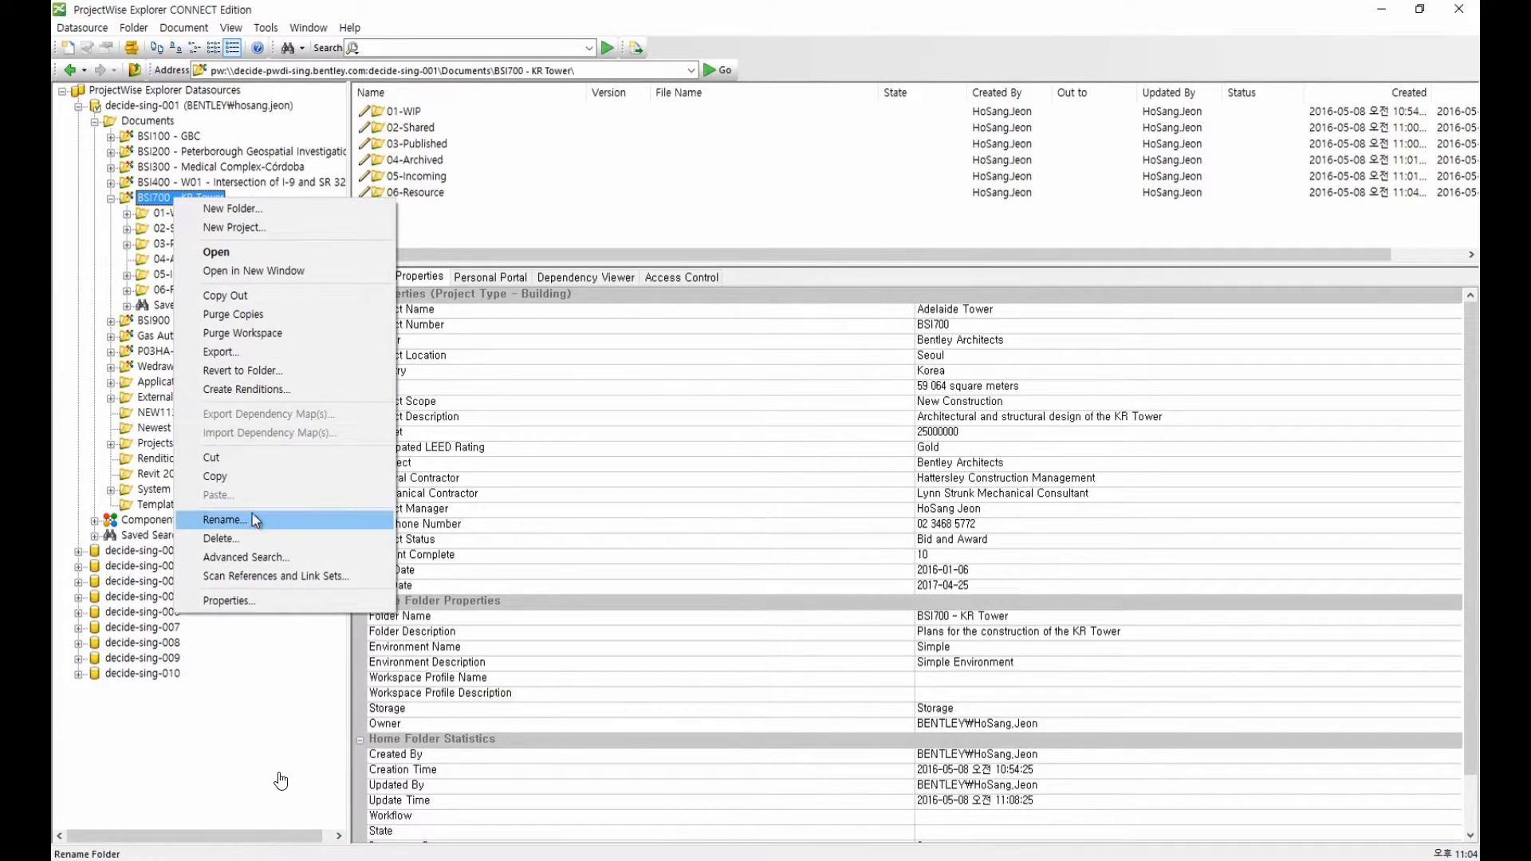
pyautogui.click(245, 603)
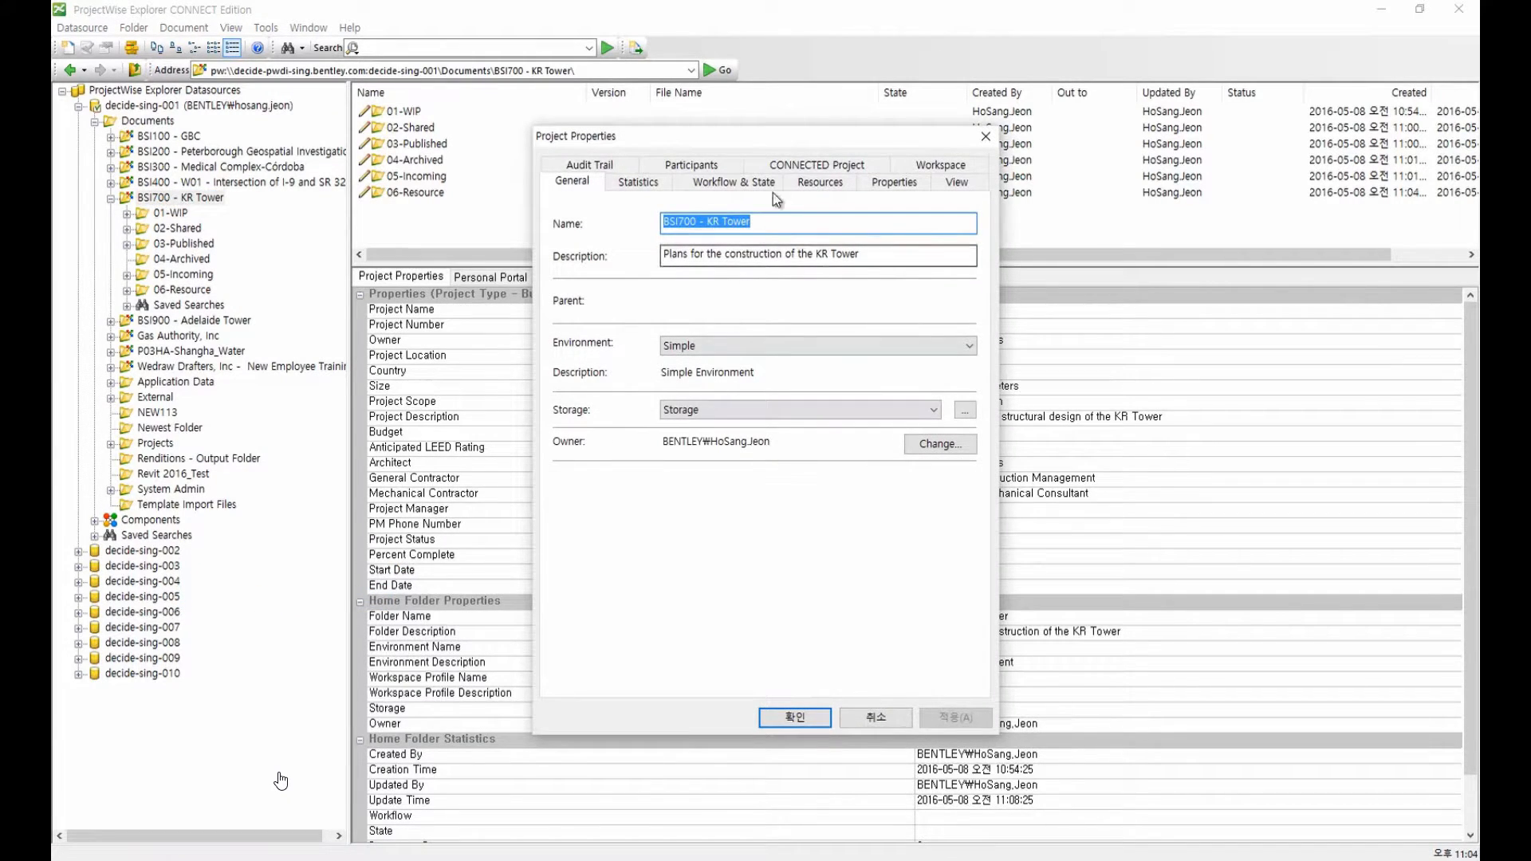
pyautogui.click(823, 167)
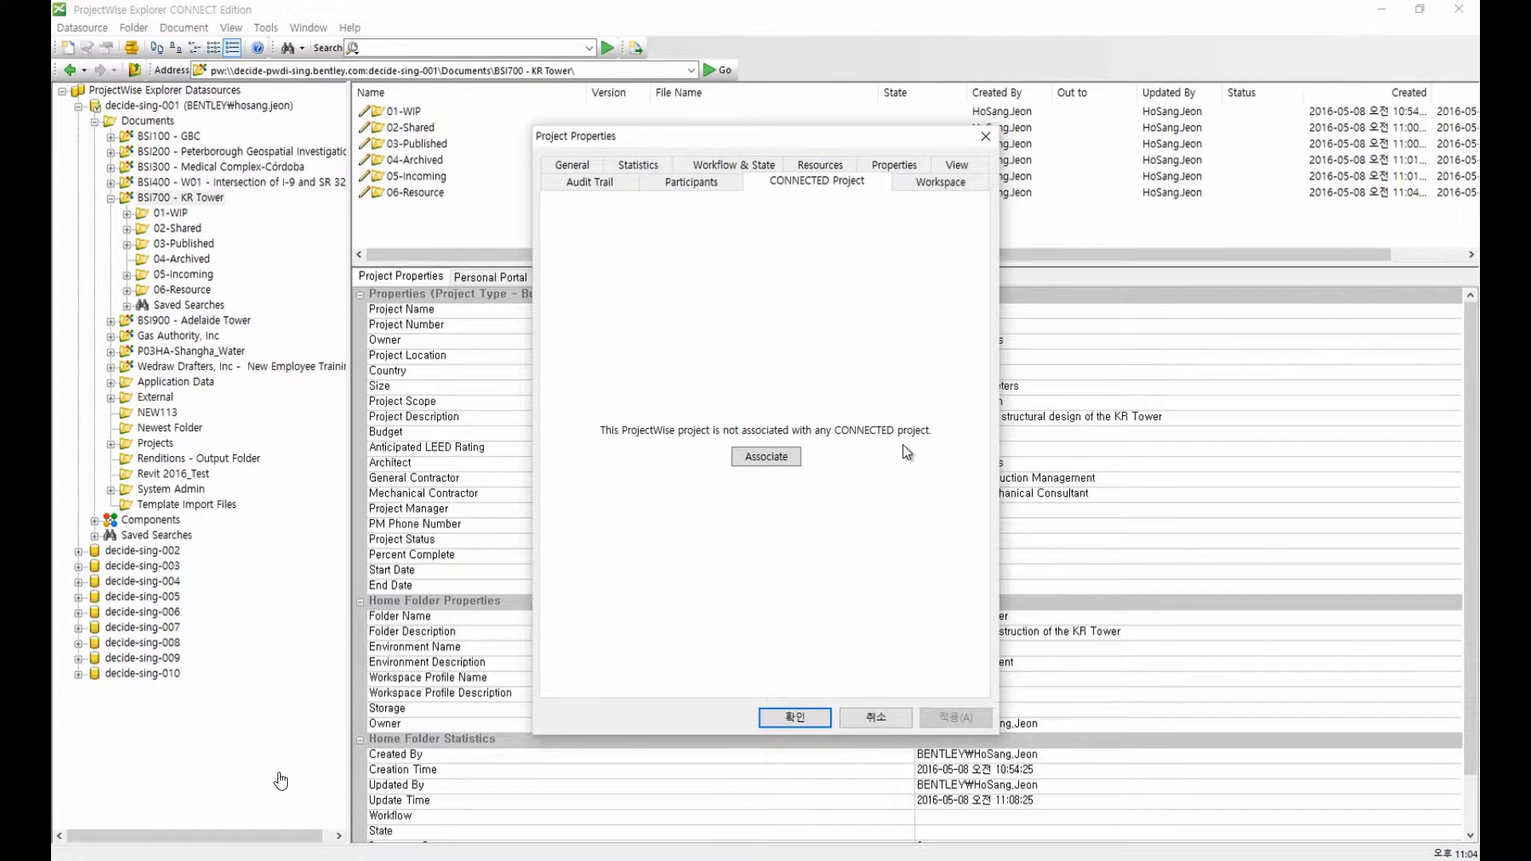
pyautogui.click(767, 456)
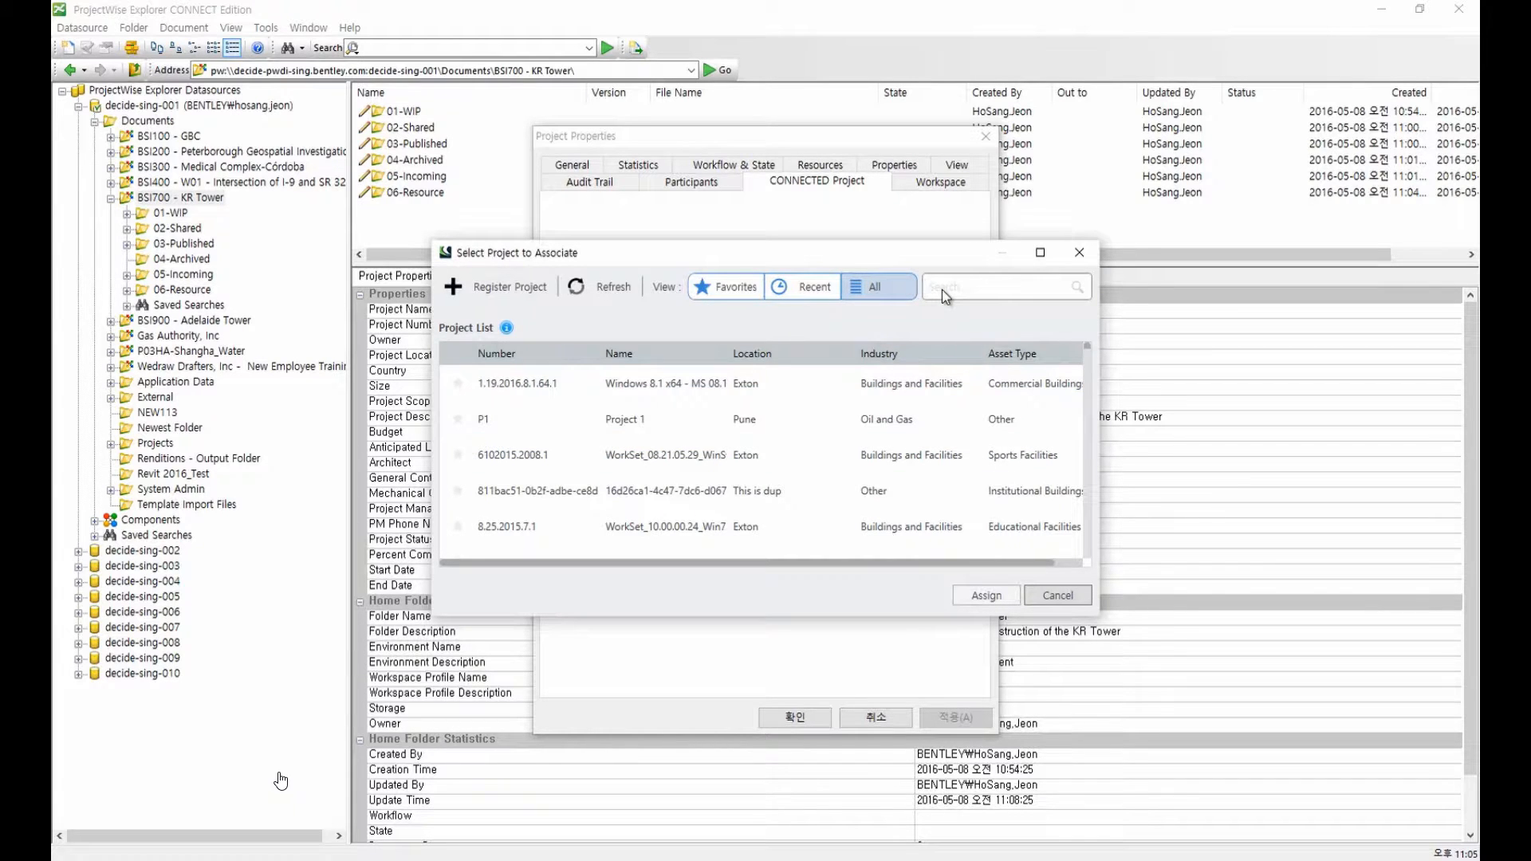
# - Search the project list for BSI700, assign the BSI700 - KR Tower project in Seoul, and accept the project properties
pyautogui.write('BSI')
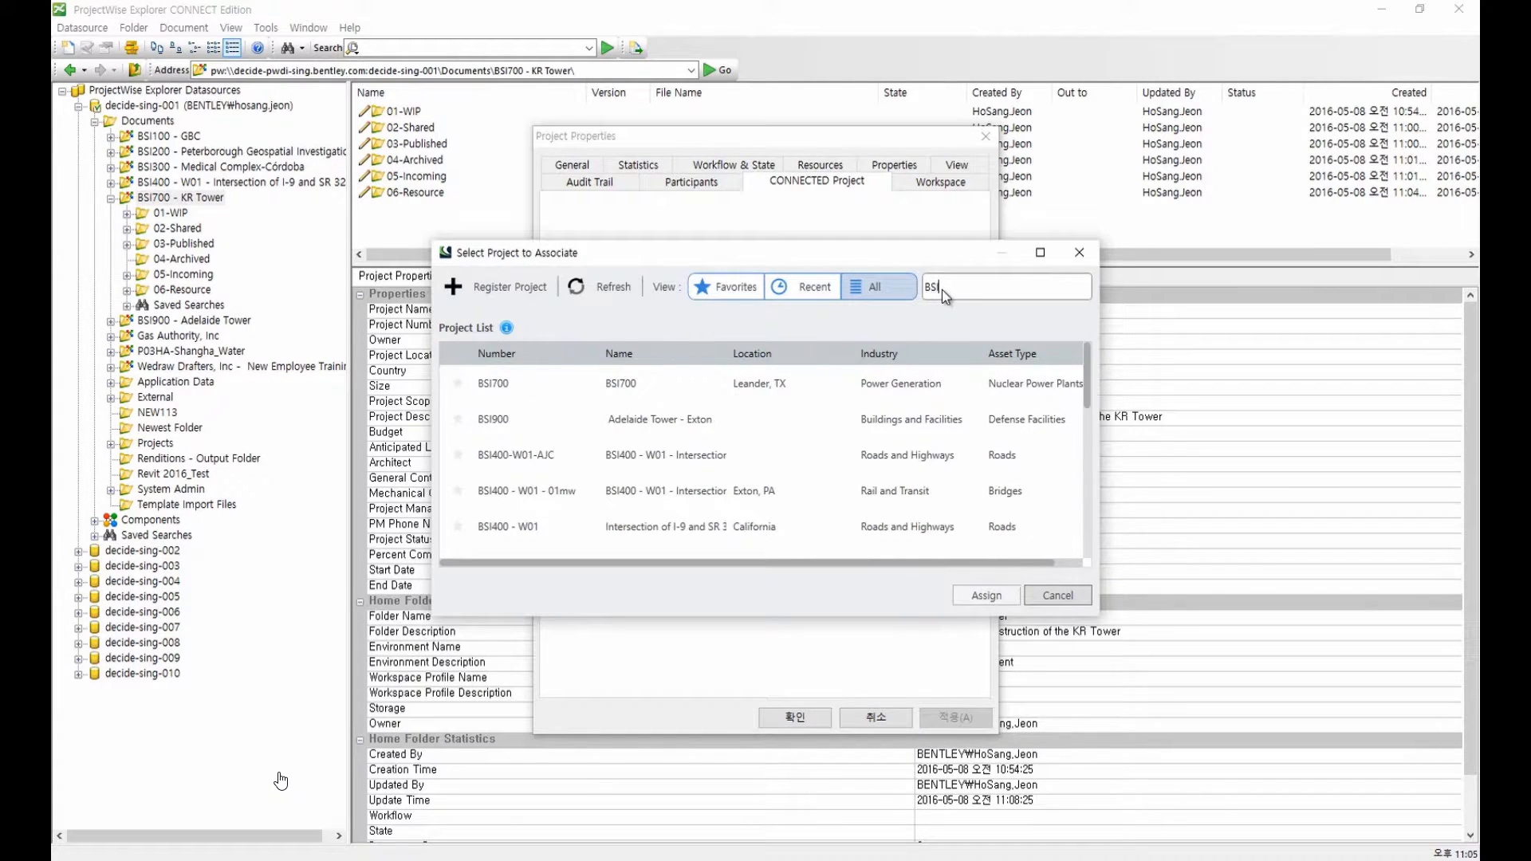
pyautogui.write('700')
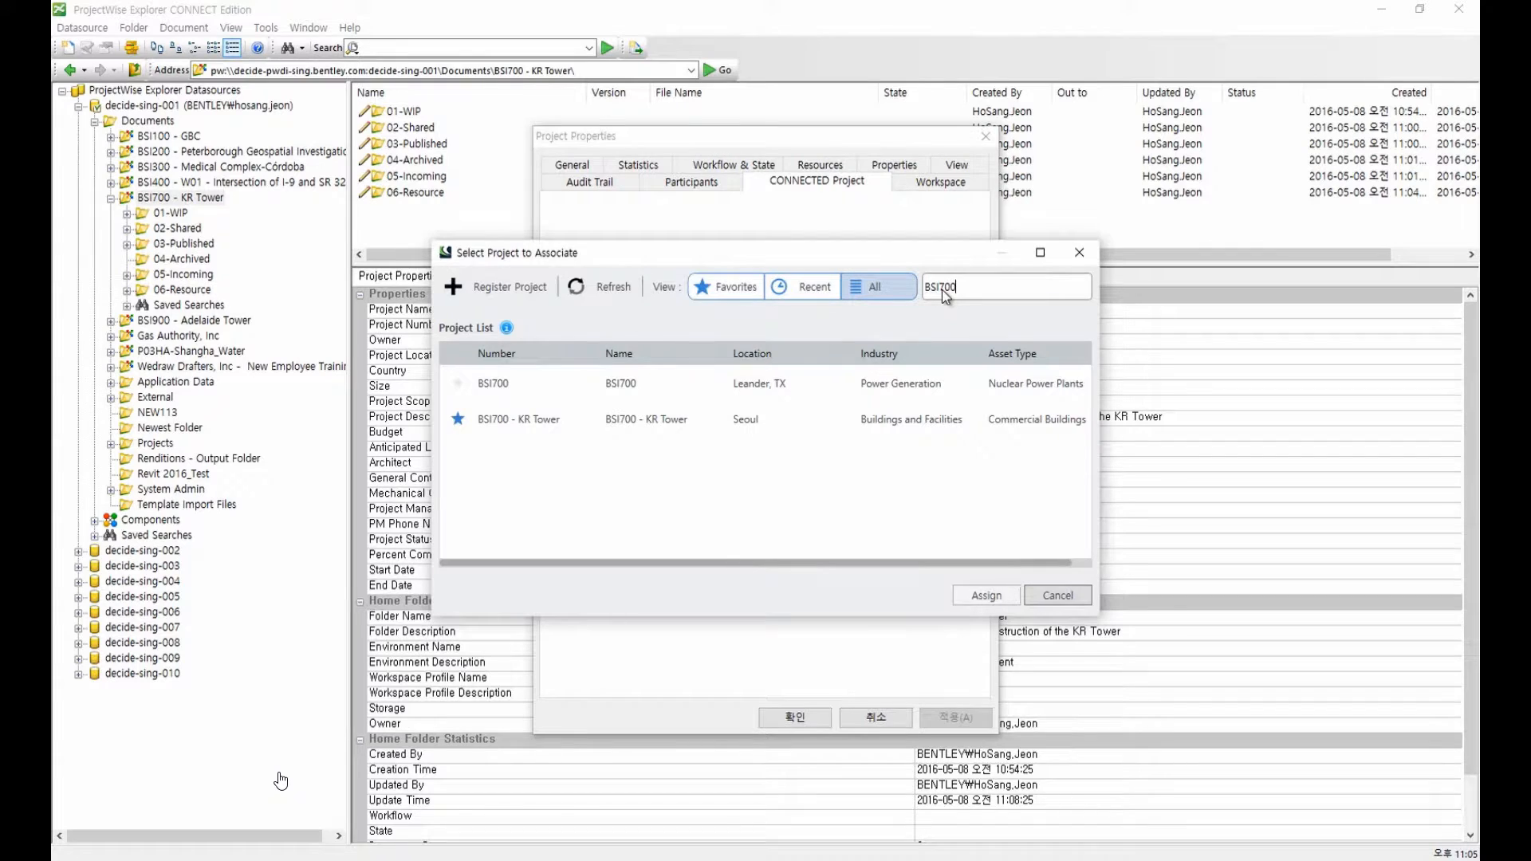
pyautogui.click(530, 422)
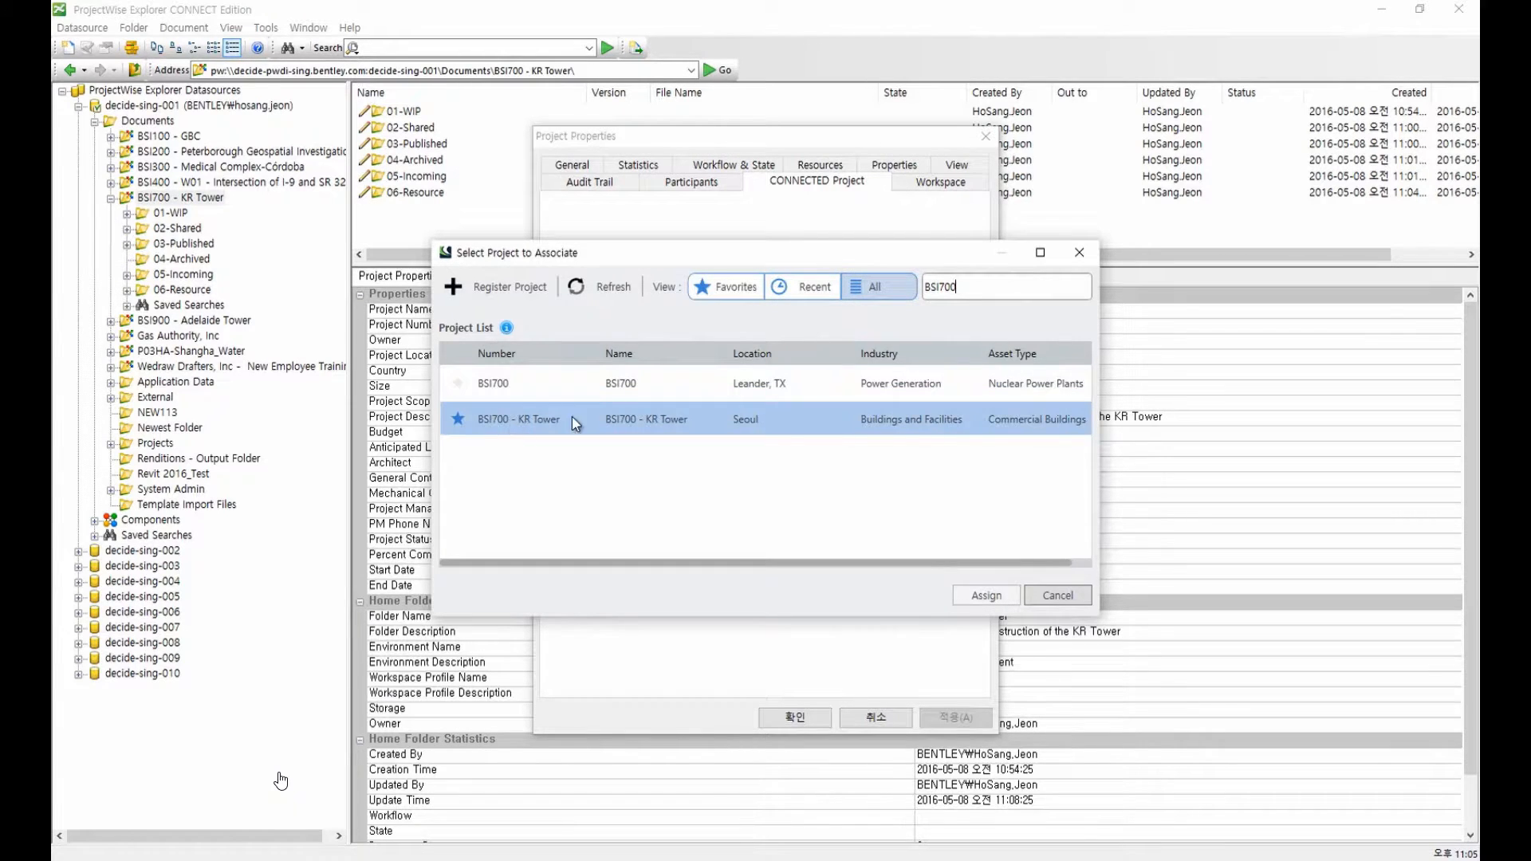
pyautogui.click(737, 420)
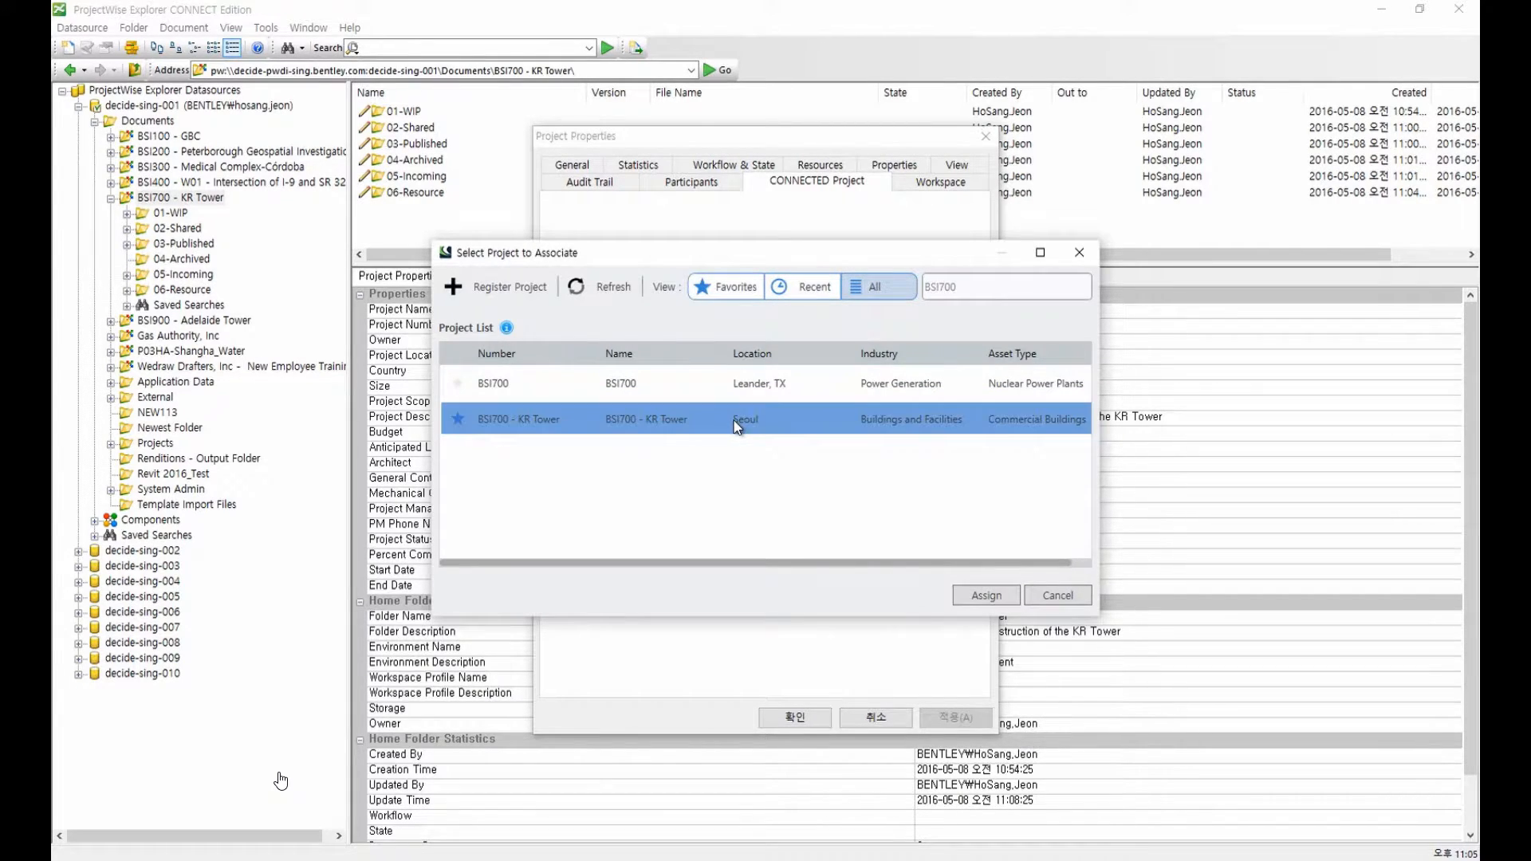
pyautogui.click(987, 597)
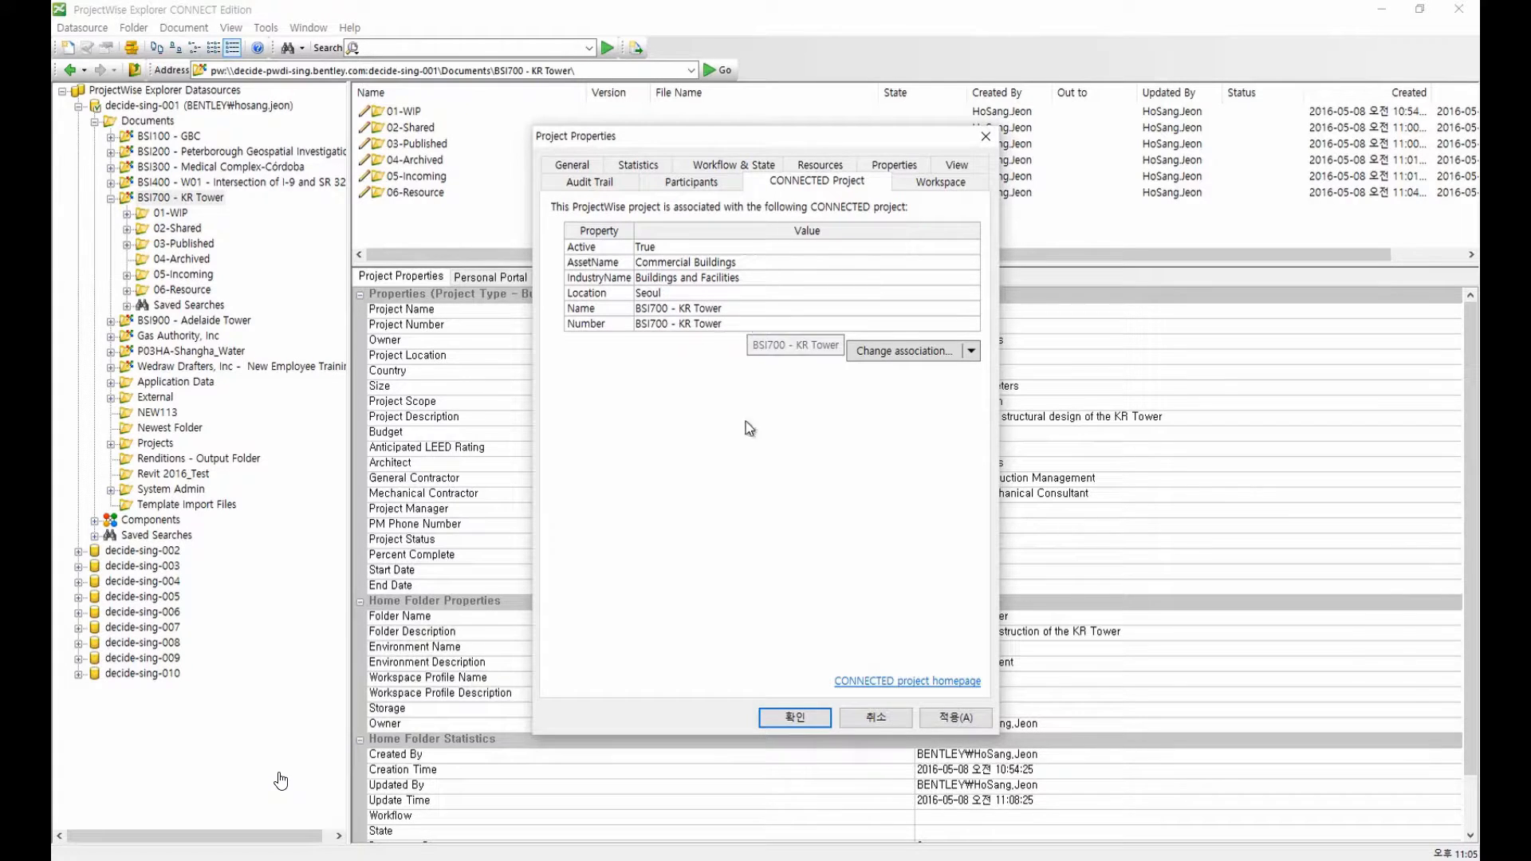
pyautogui.click(803, 716)
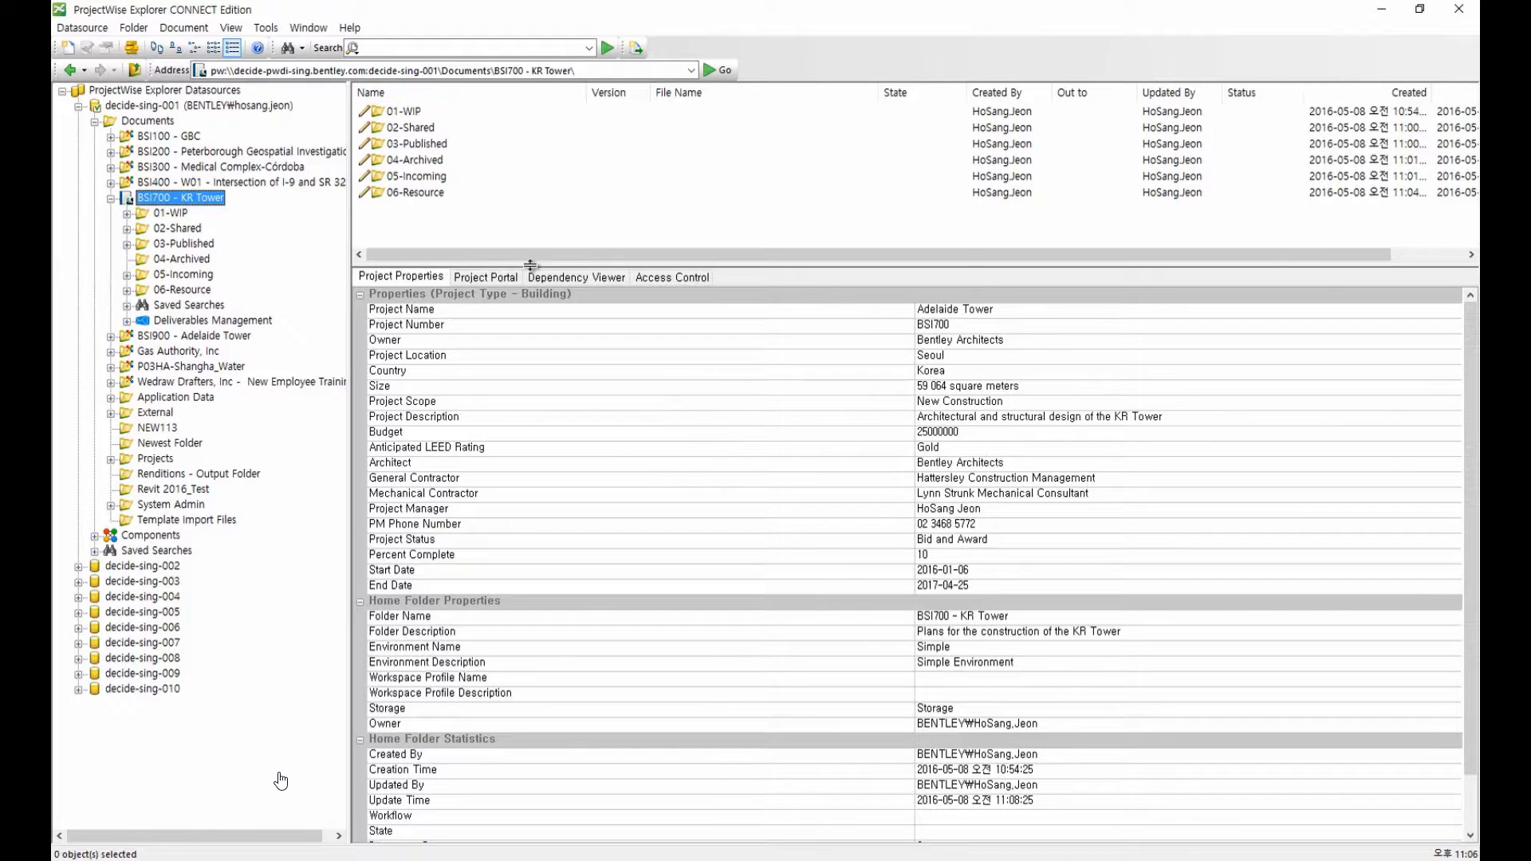
# - Enlarge the folder contents area and expand the Deliverables Management node under BSI700 - KR Tower
pyautogui.moveTo(531, 265); pyautogui.dragTo(554, 563)
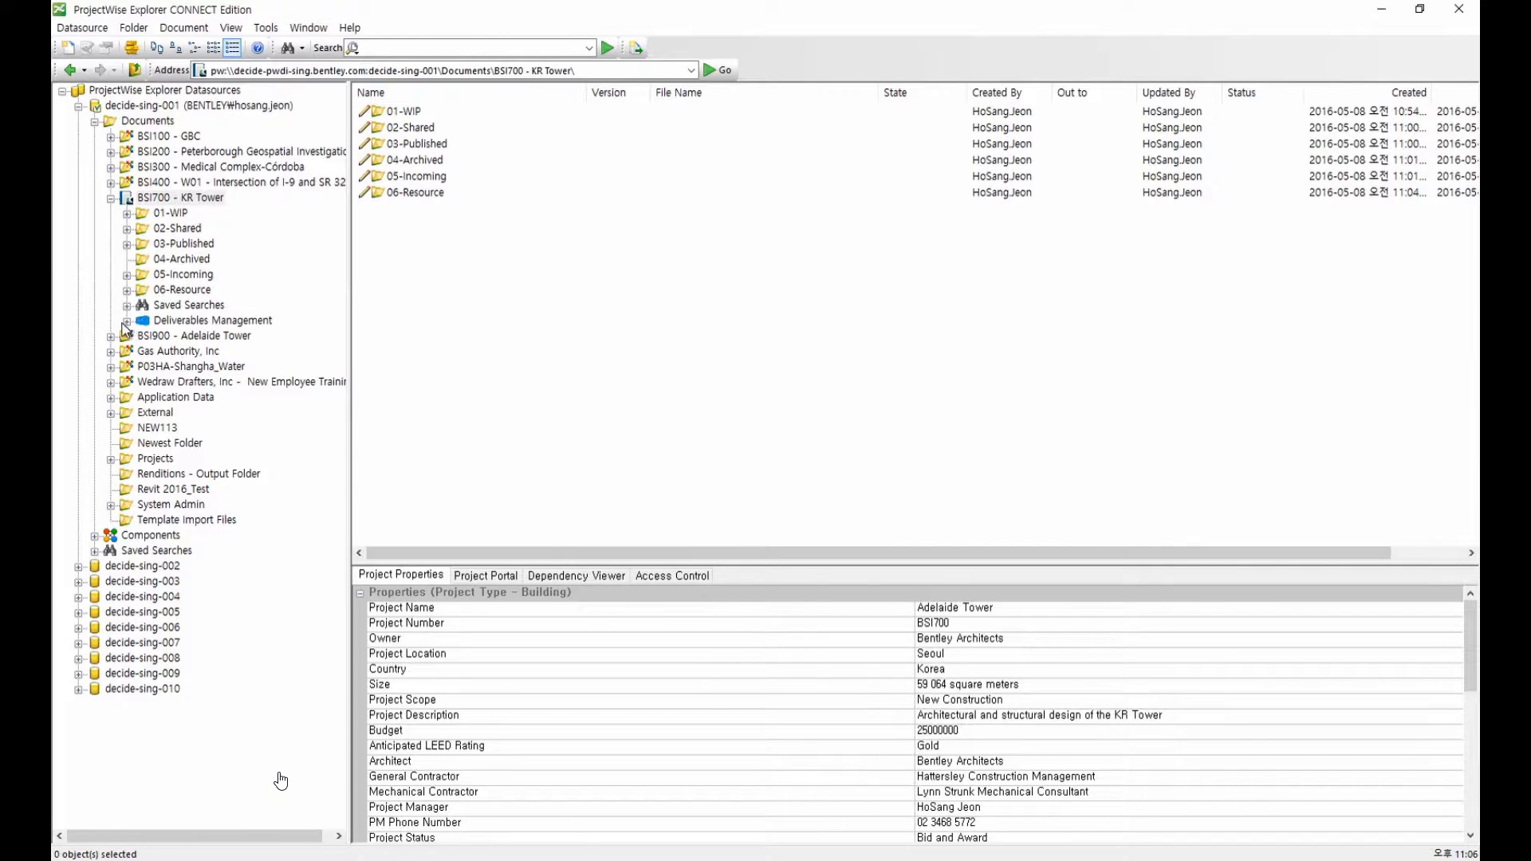
pyautogui.click(170, 324)
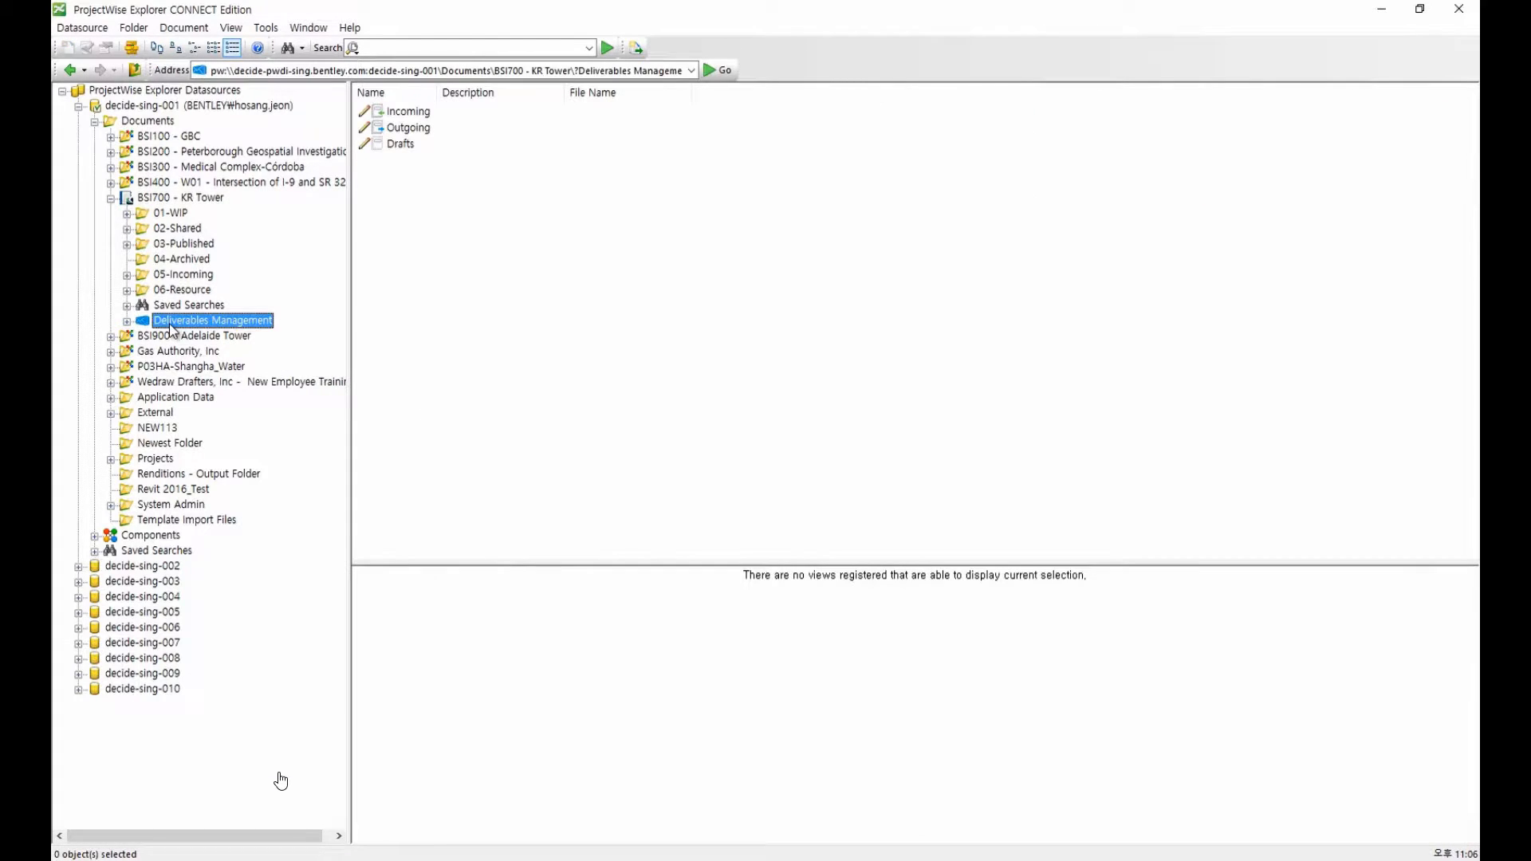
pyautogui.click(128, 321)
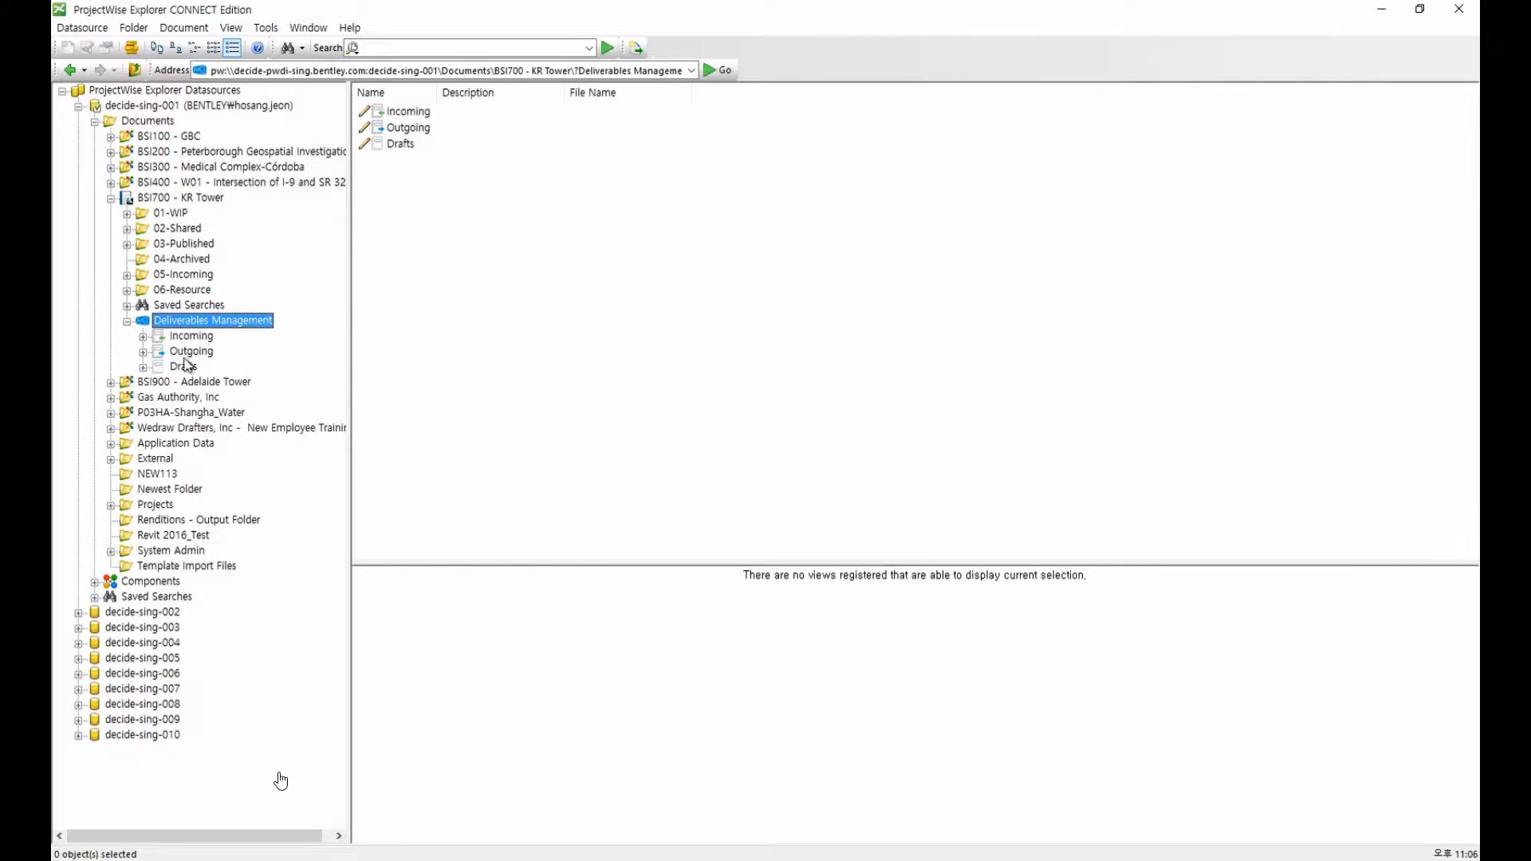
# - Open the Deliverables Management settings and review the project participants and their roles without changing them
pyautogui.rightClick(246, 323)
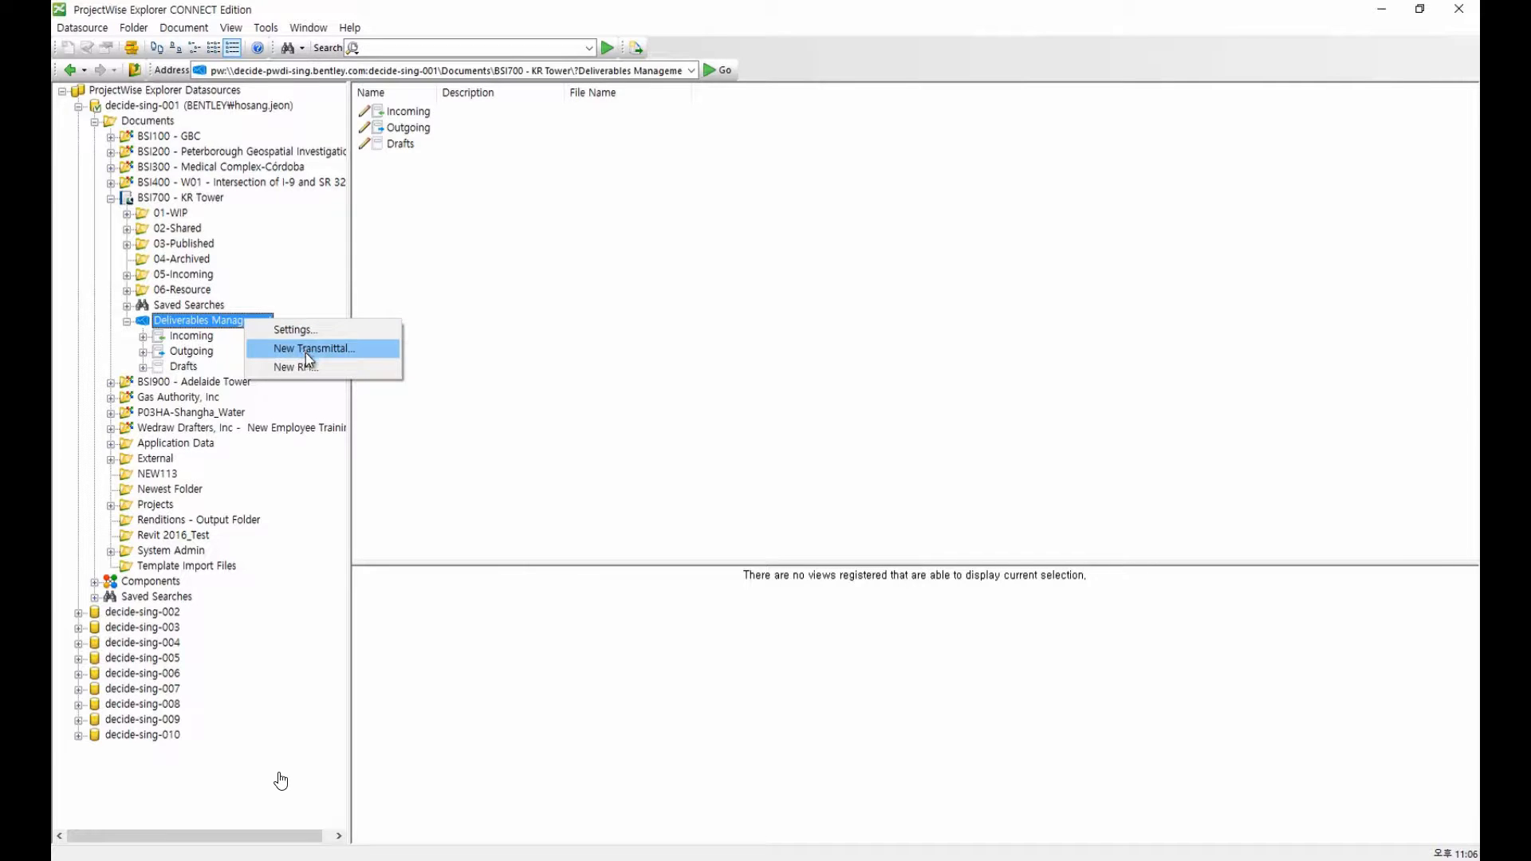
pyautogui.click(335, 334)
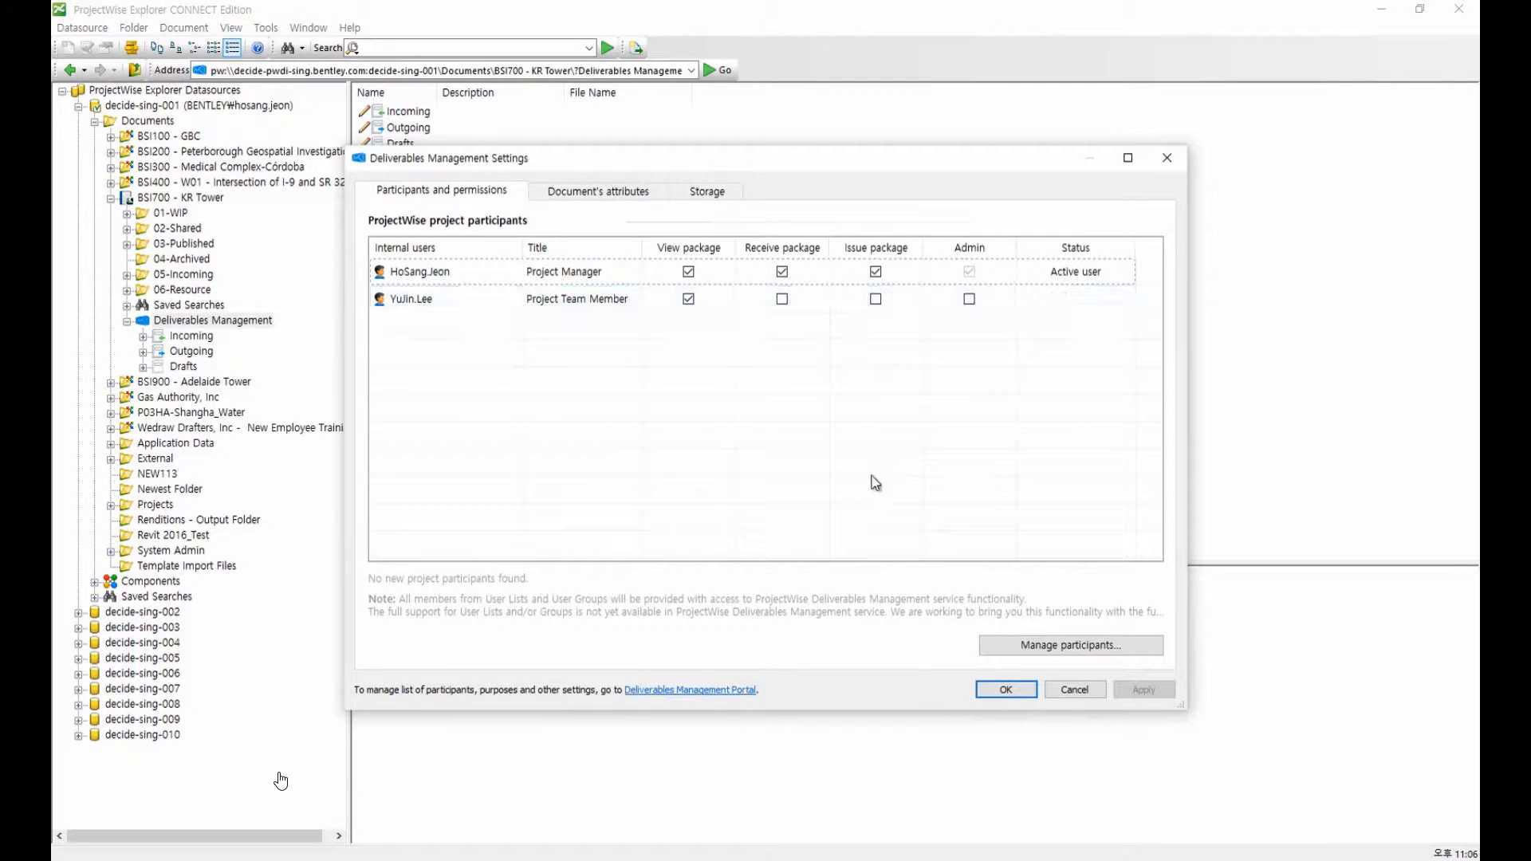
pyautogui.click(1012, 647)
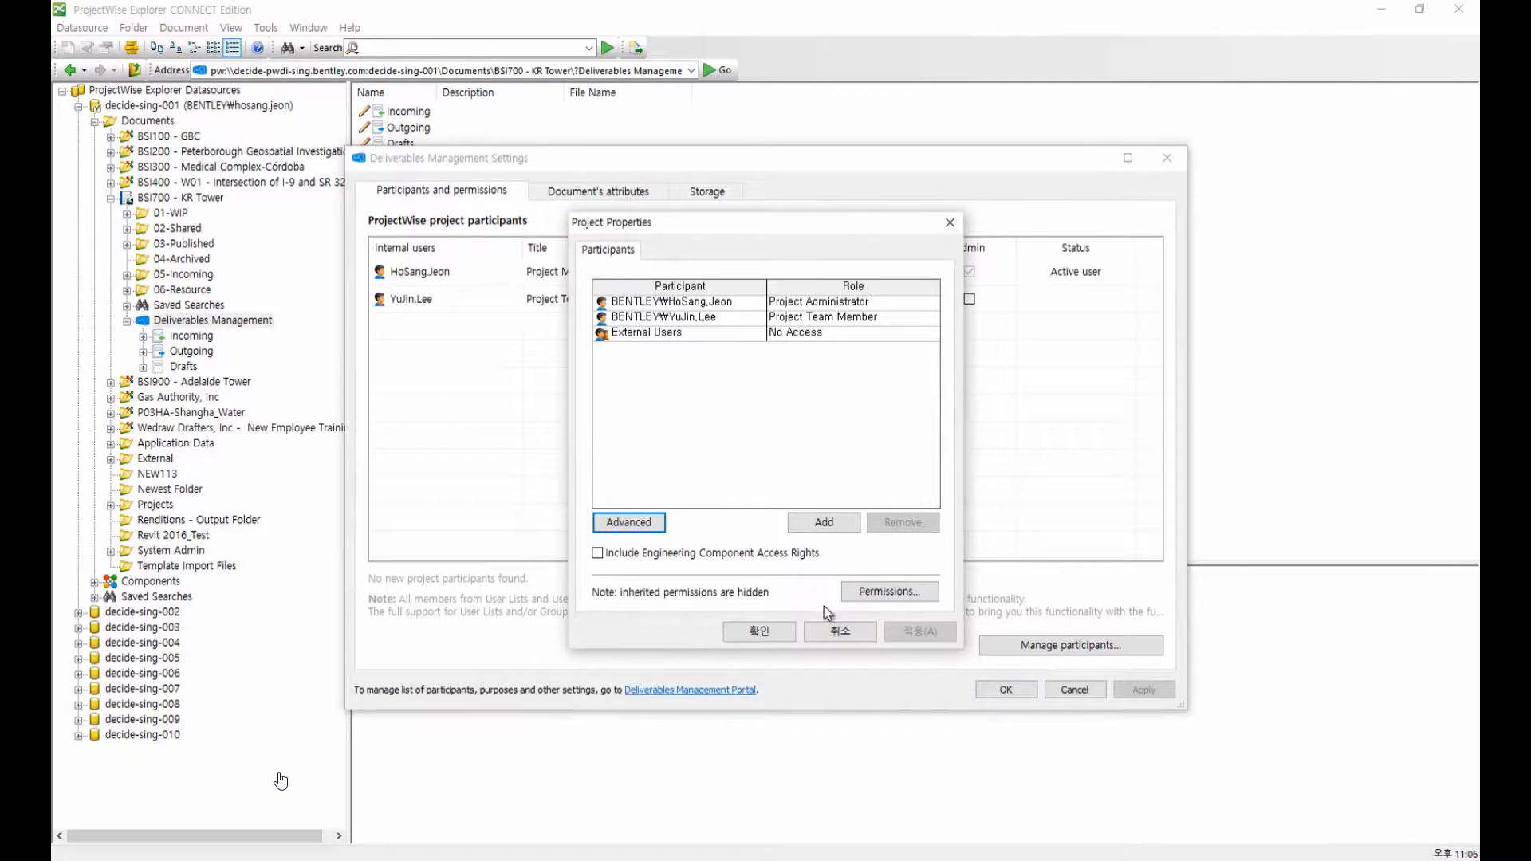
pyautogui.click(834, 631)
# - Review the storage settings for transmittals, submittals and RFIs, and accept the Deliverables Management settings
pyautogui.click(708, 193)
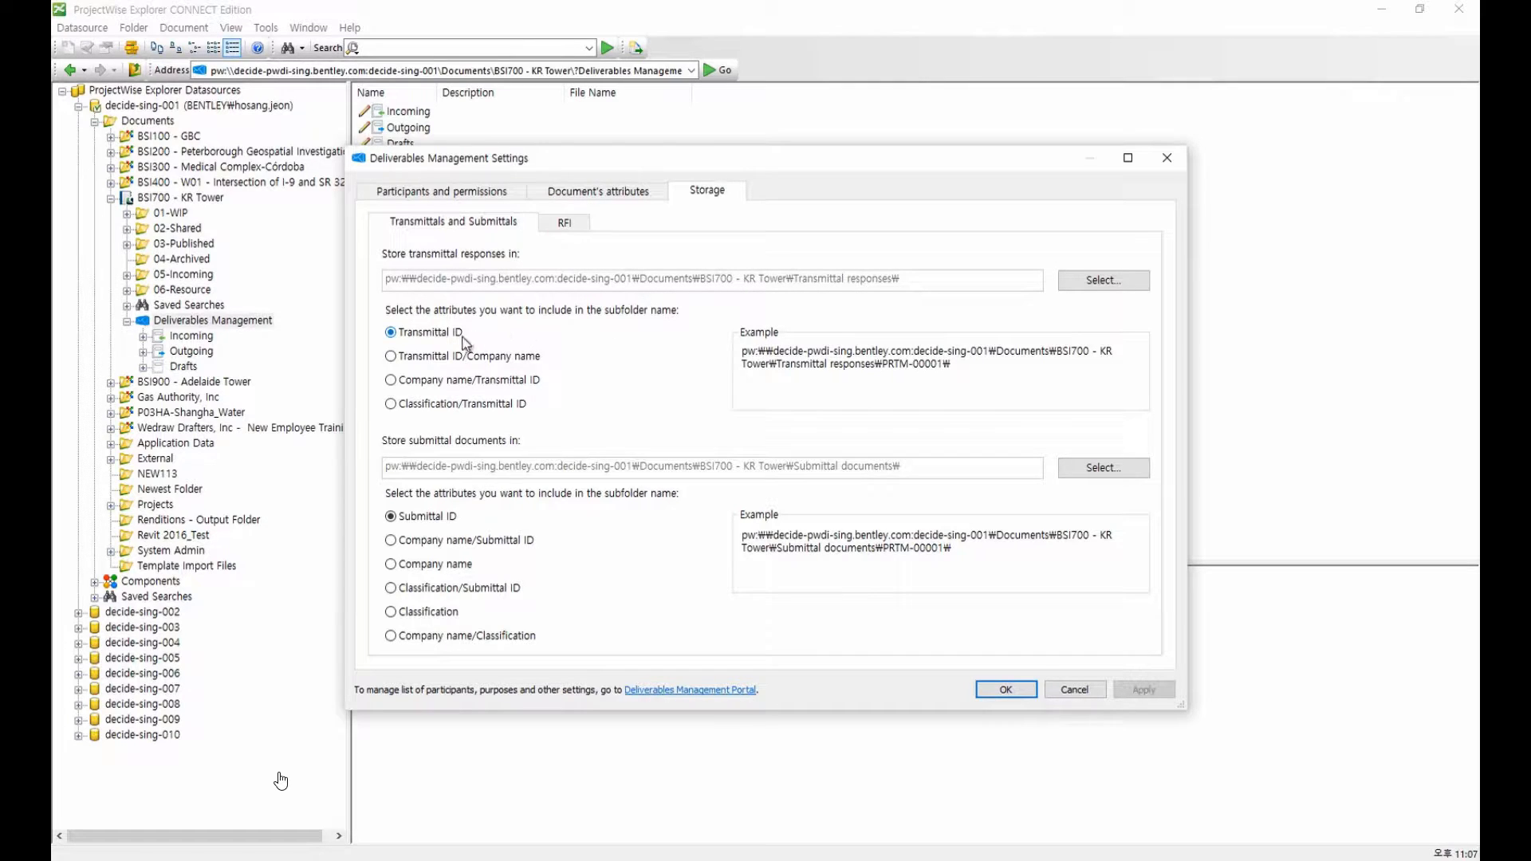
pyautogui.click(580, 229)
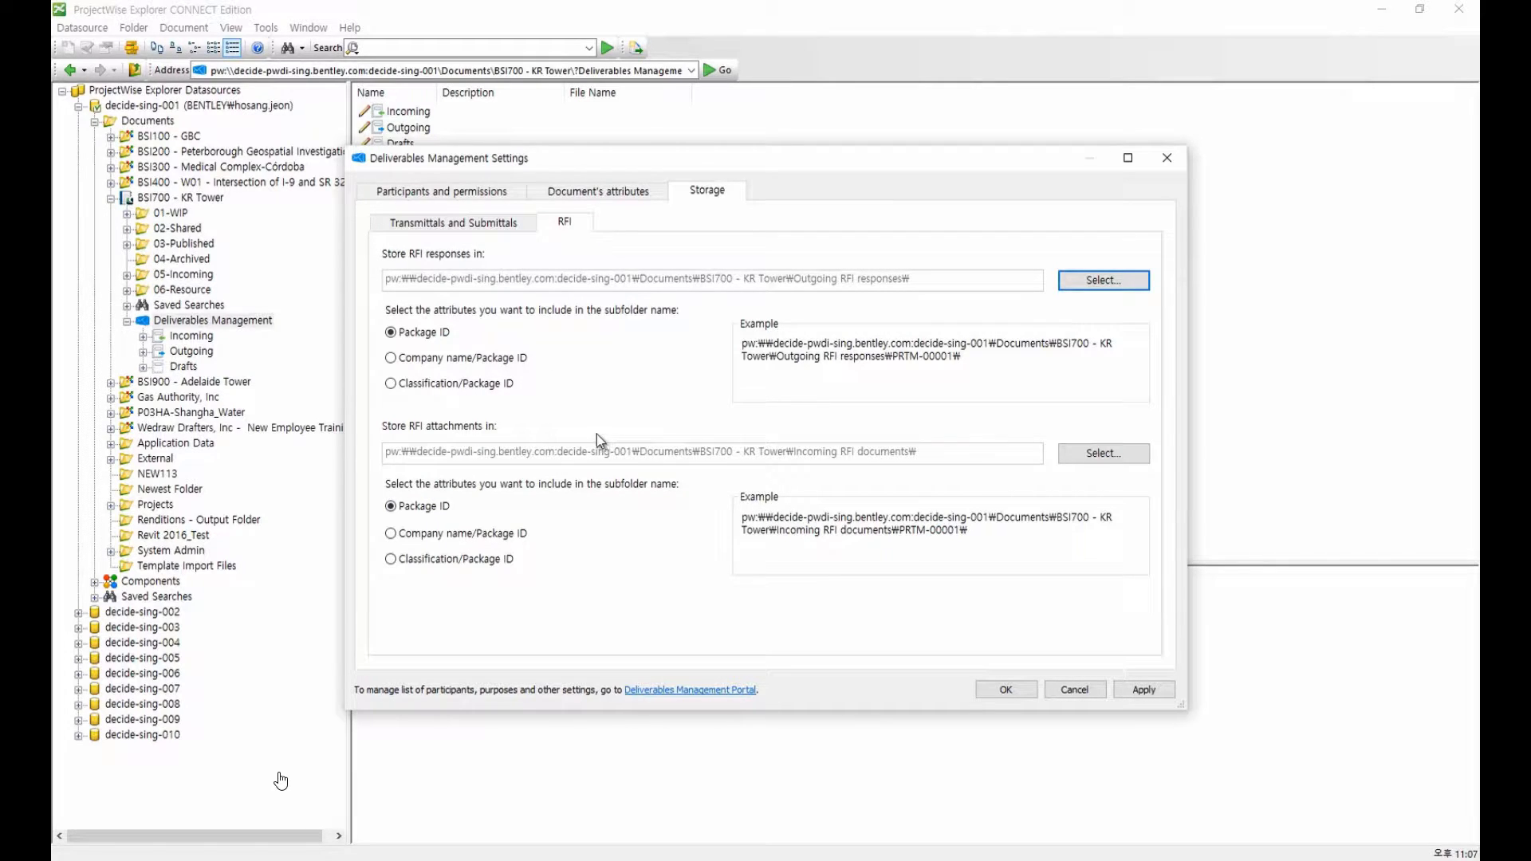
pyautogui.click(1018, 691)
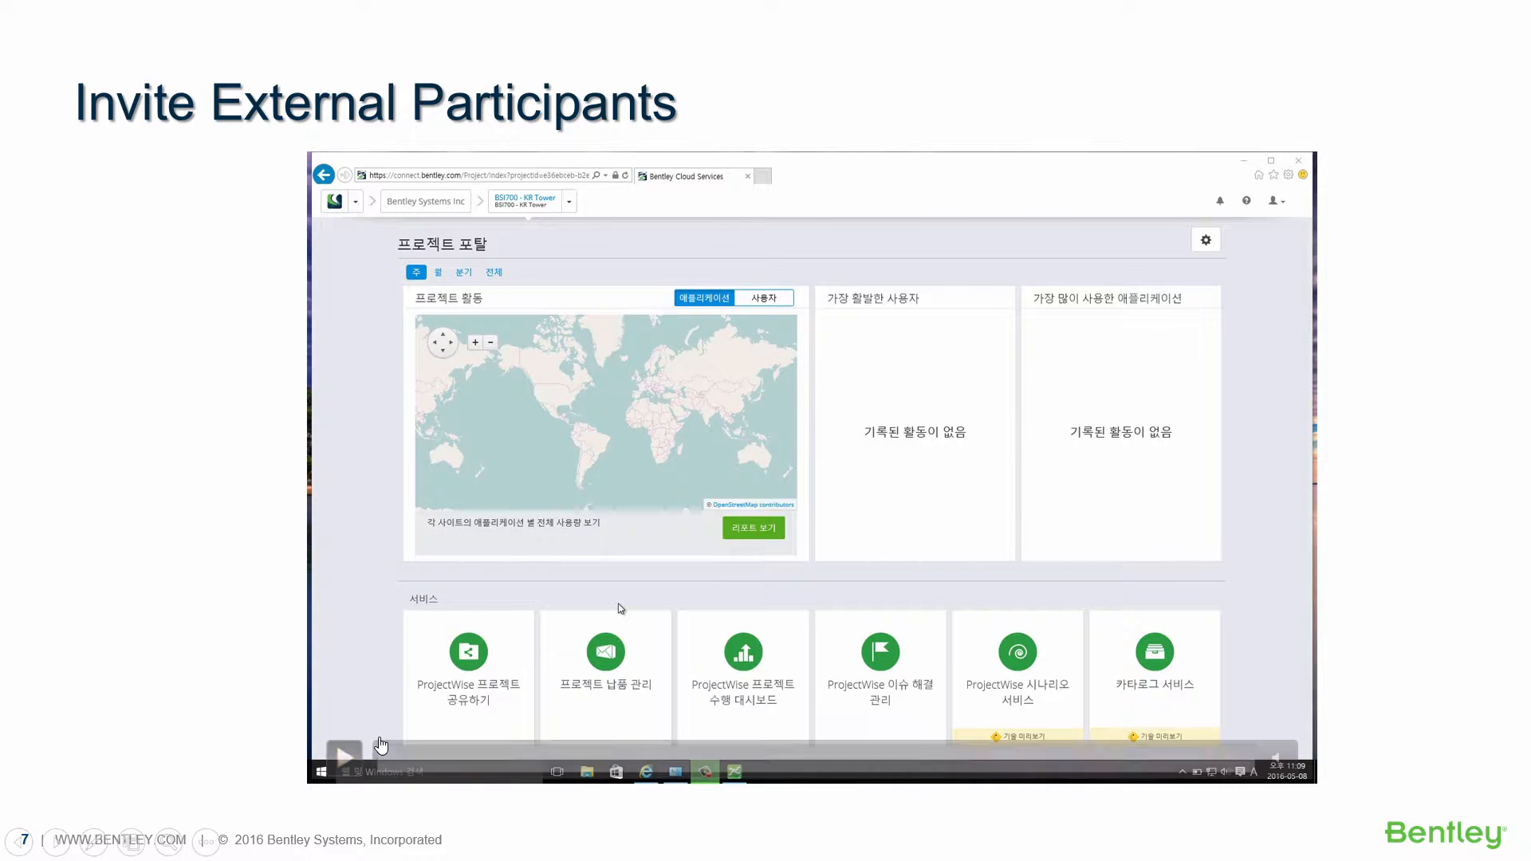
pyautogui.click(357, 756)
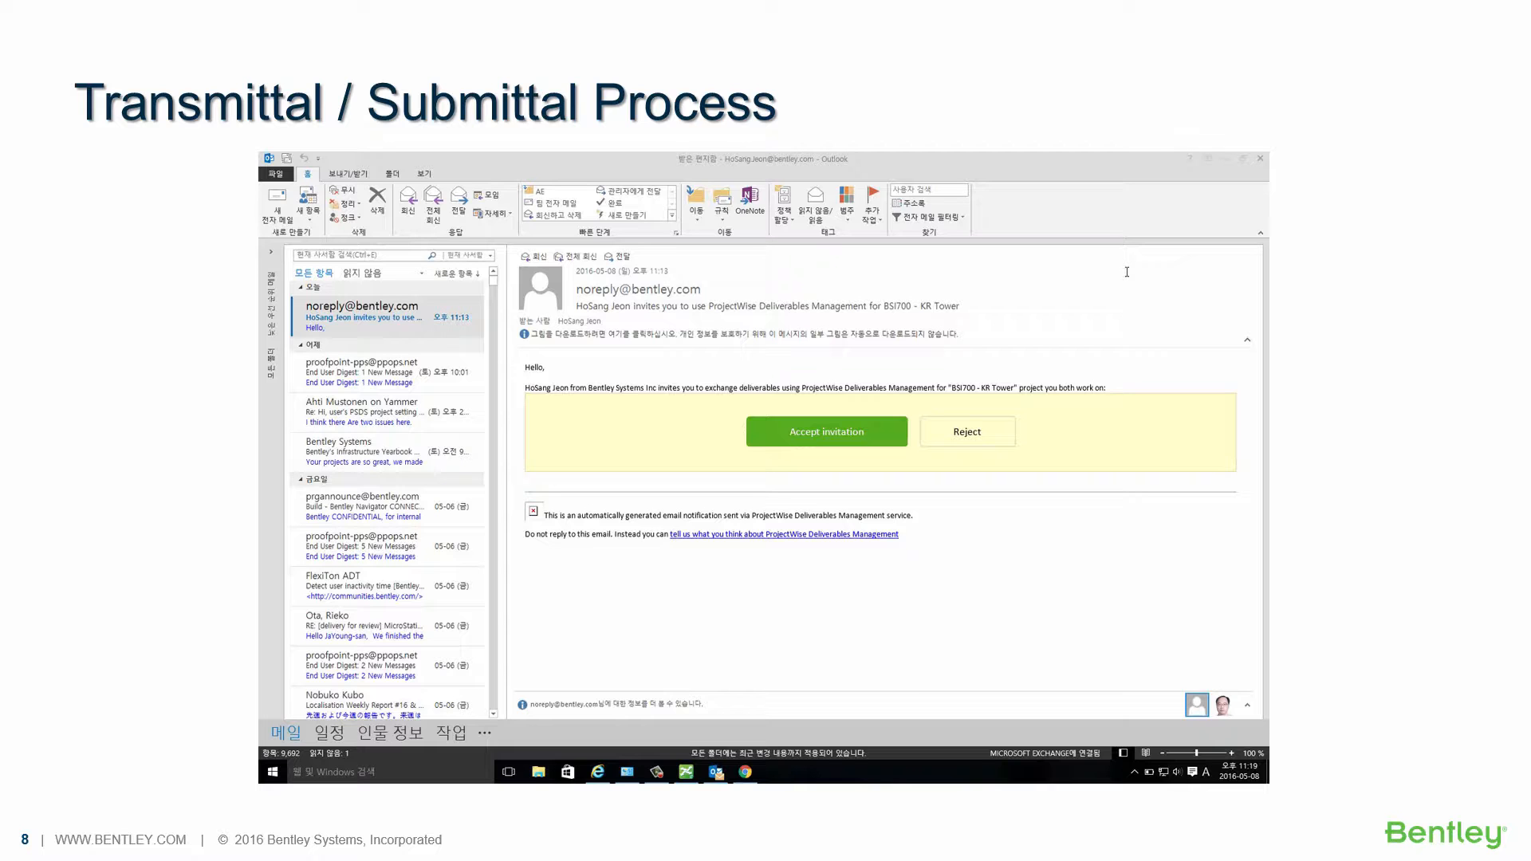
pyautogui.moveTo(423, 755)
pyautogui.click(305, 762)
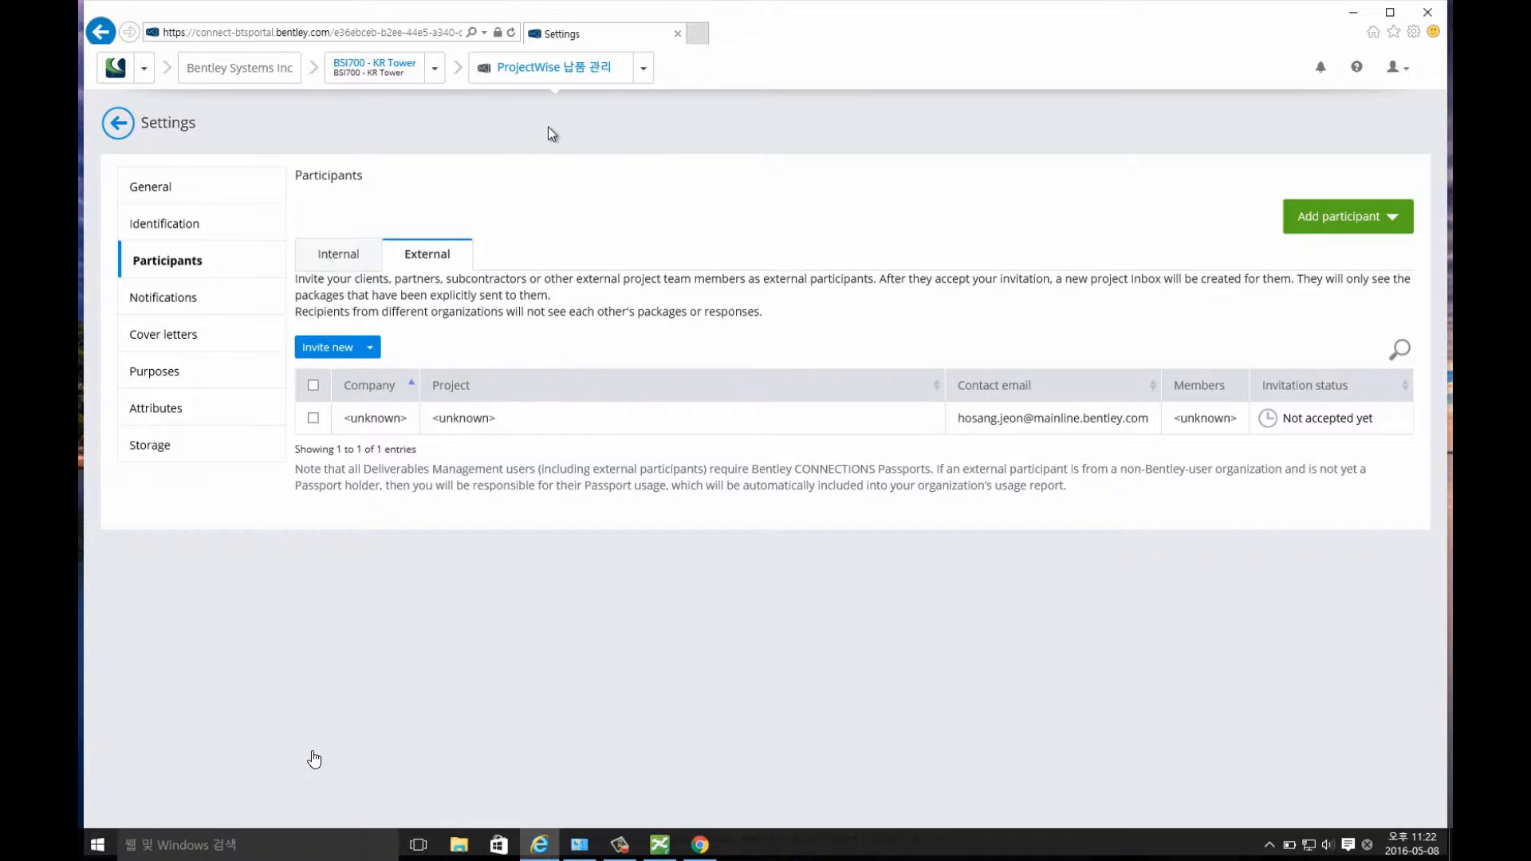
# - Refresh the external participants list and check the invitation status of the invited company
pyautogui.click(512, 38)
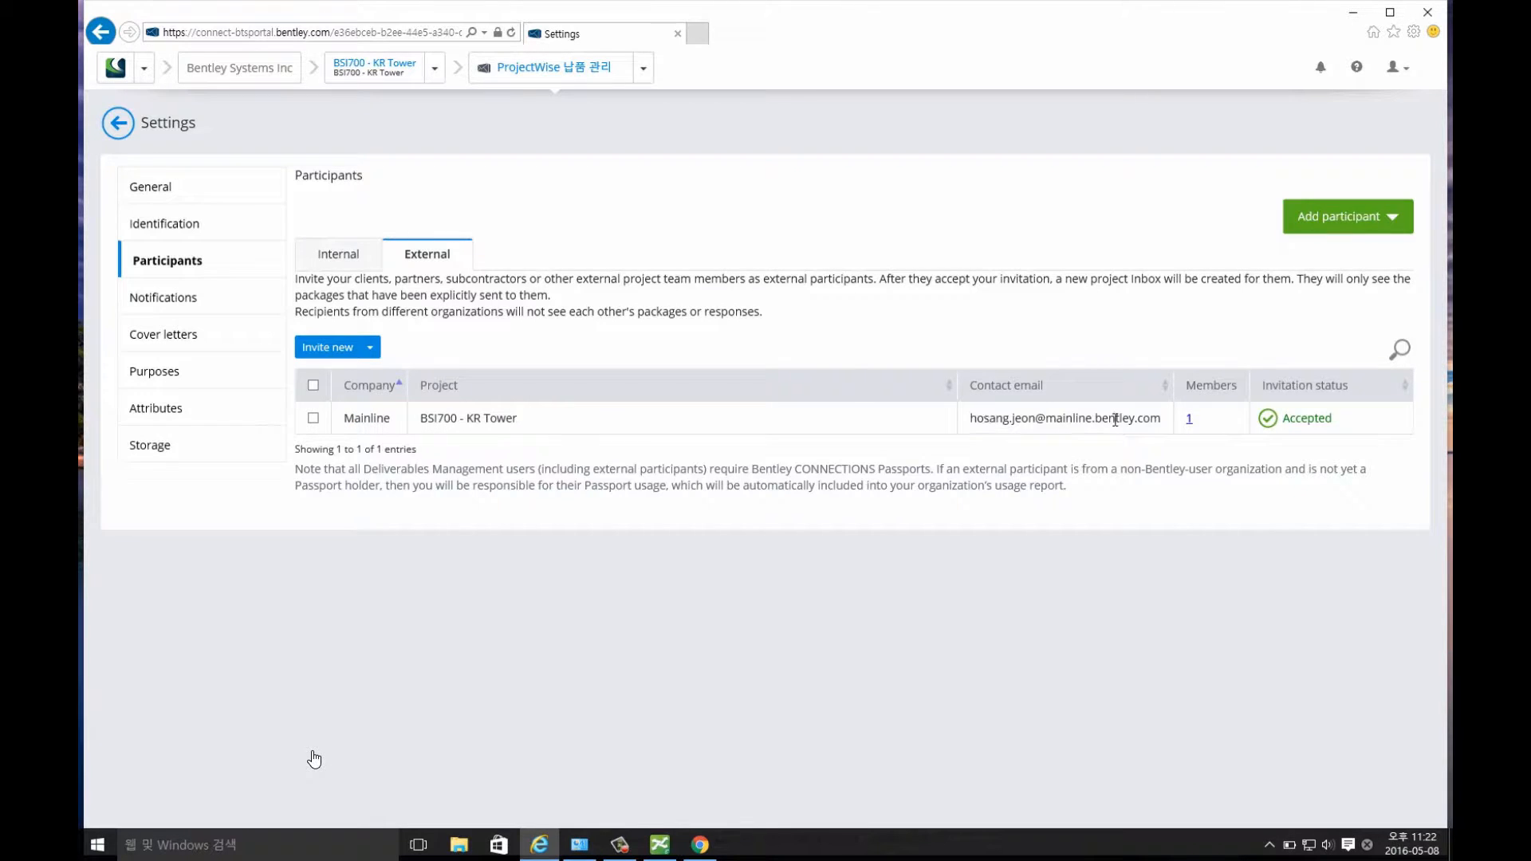
pyautogui.doubleClick(1293, 420)
pyautogui.click(1347, 421)
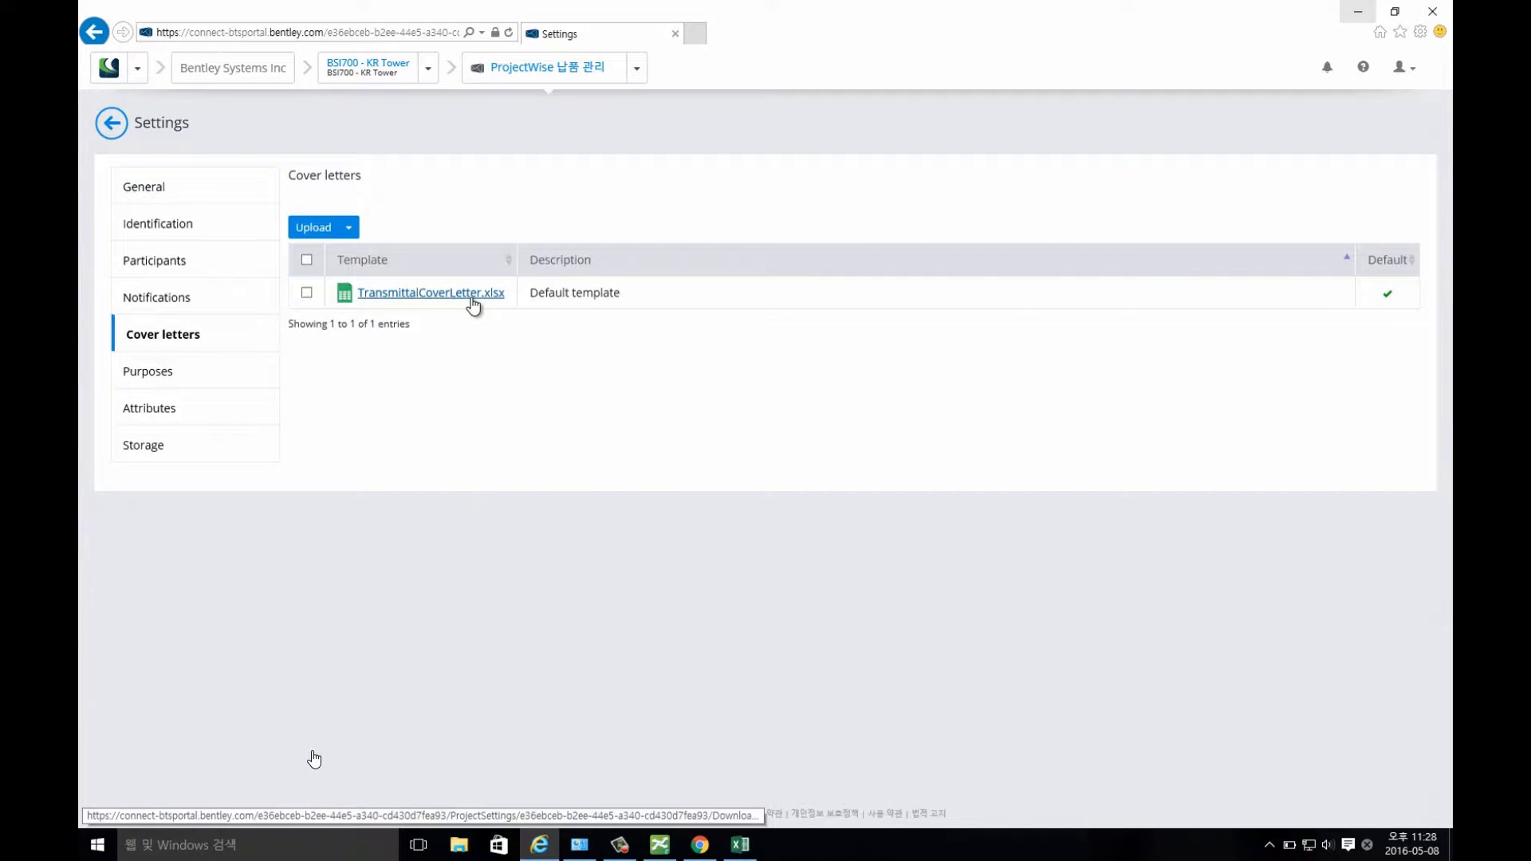
# - Examine the placeholder fields of the TransmittalCoverLetter.xlsx template in Excel, then close the workbook
pyautogui.click(740, 844)
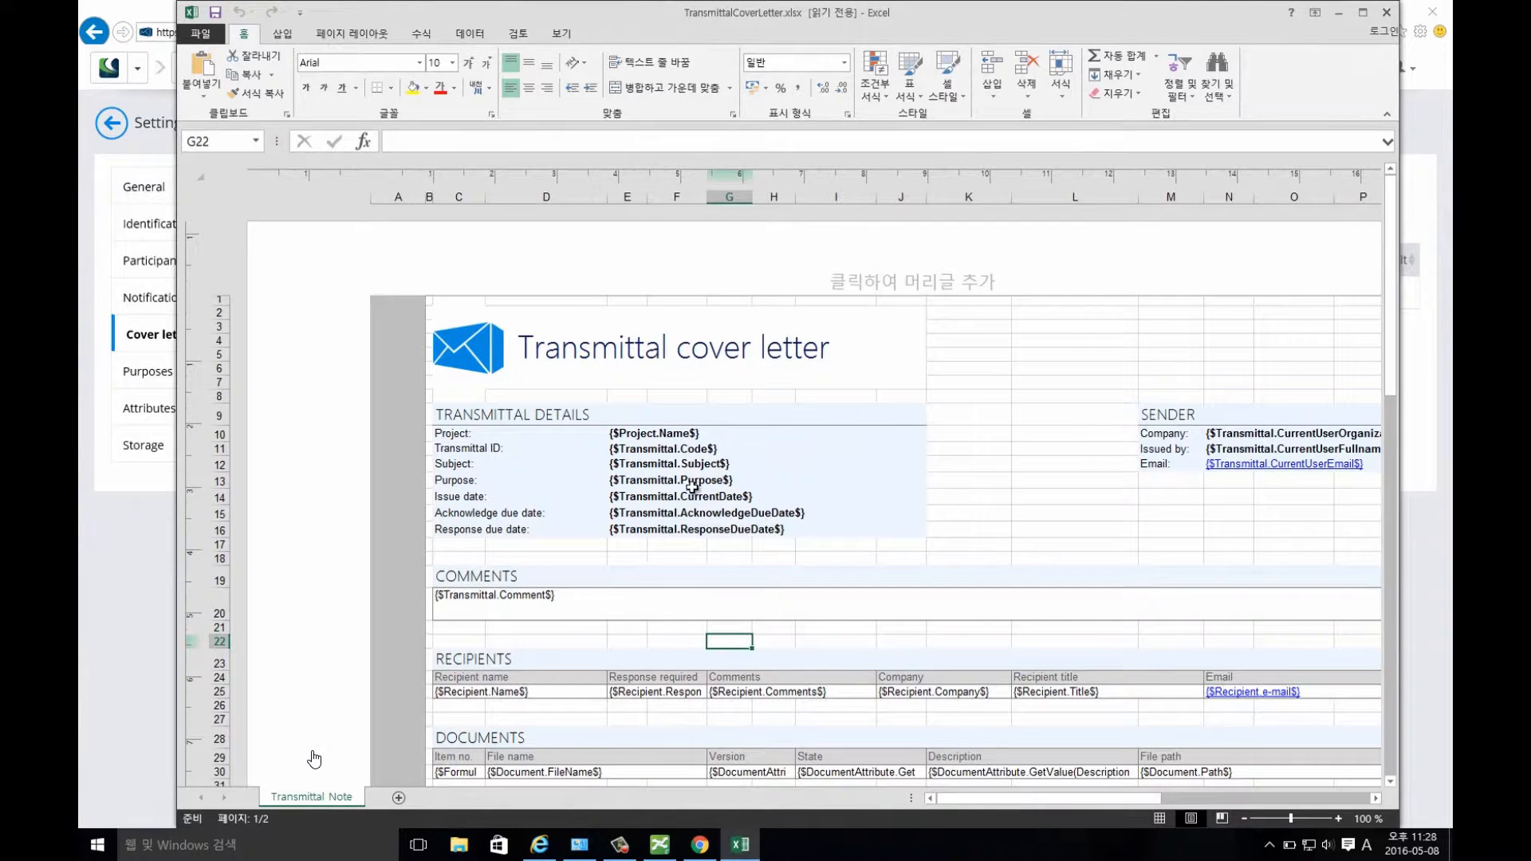
pyautogui.scroll(-2, 730, 502)
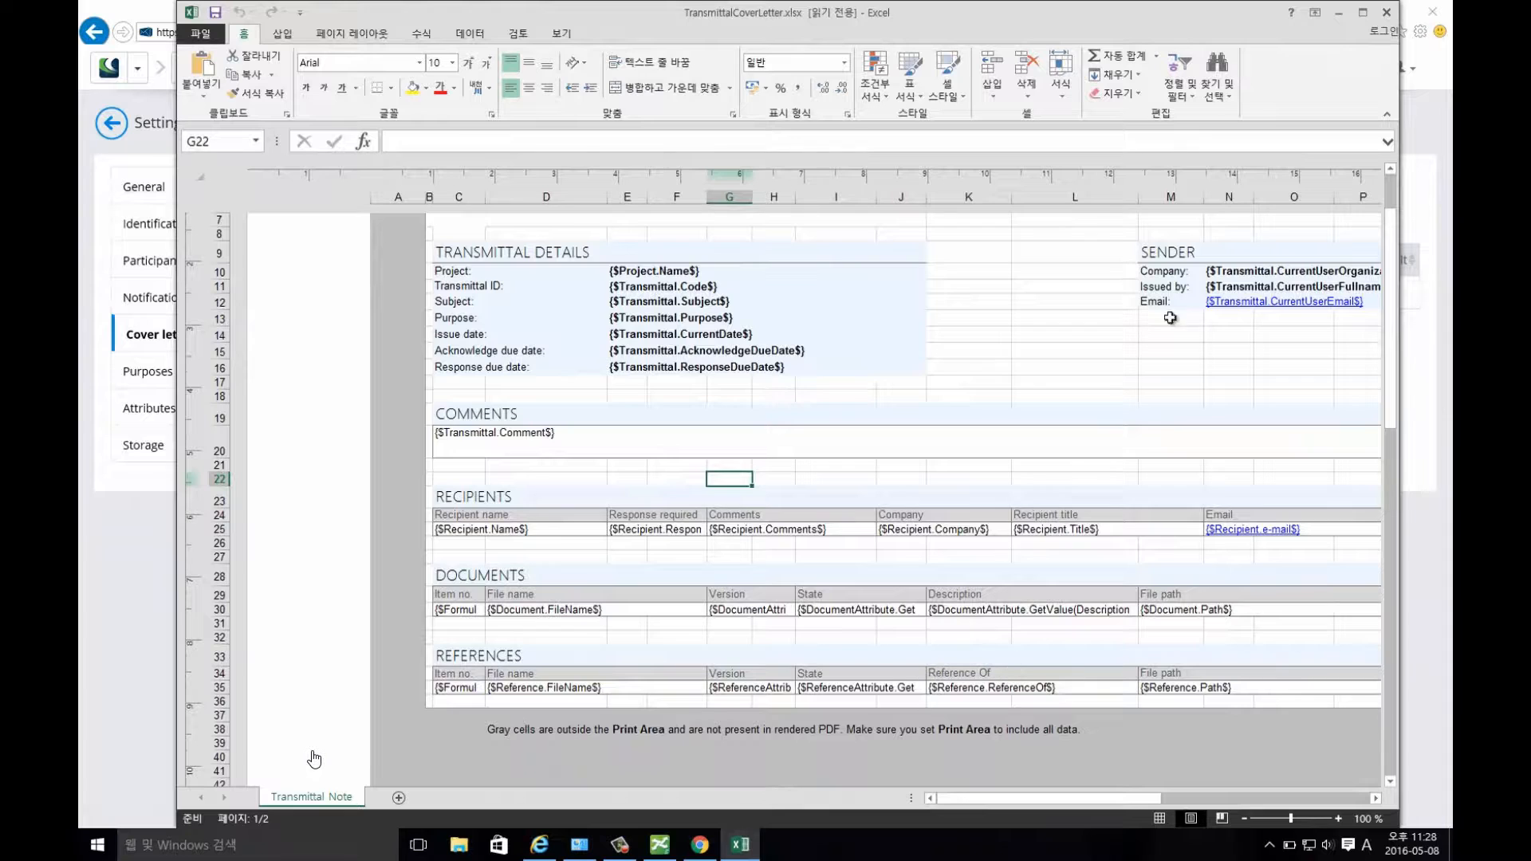
pyautogui.click(1387, 13)
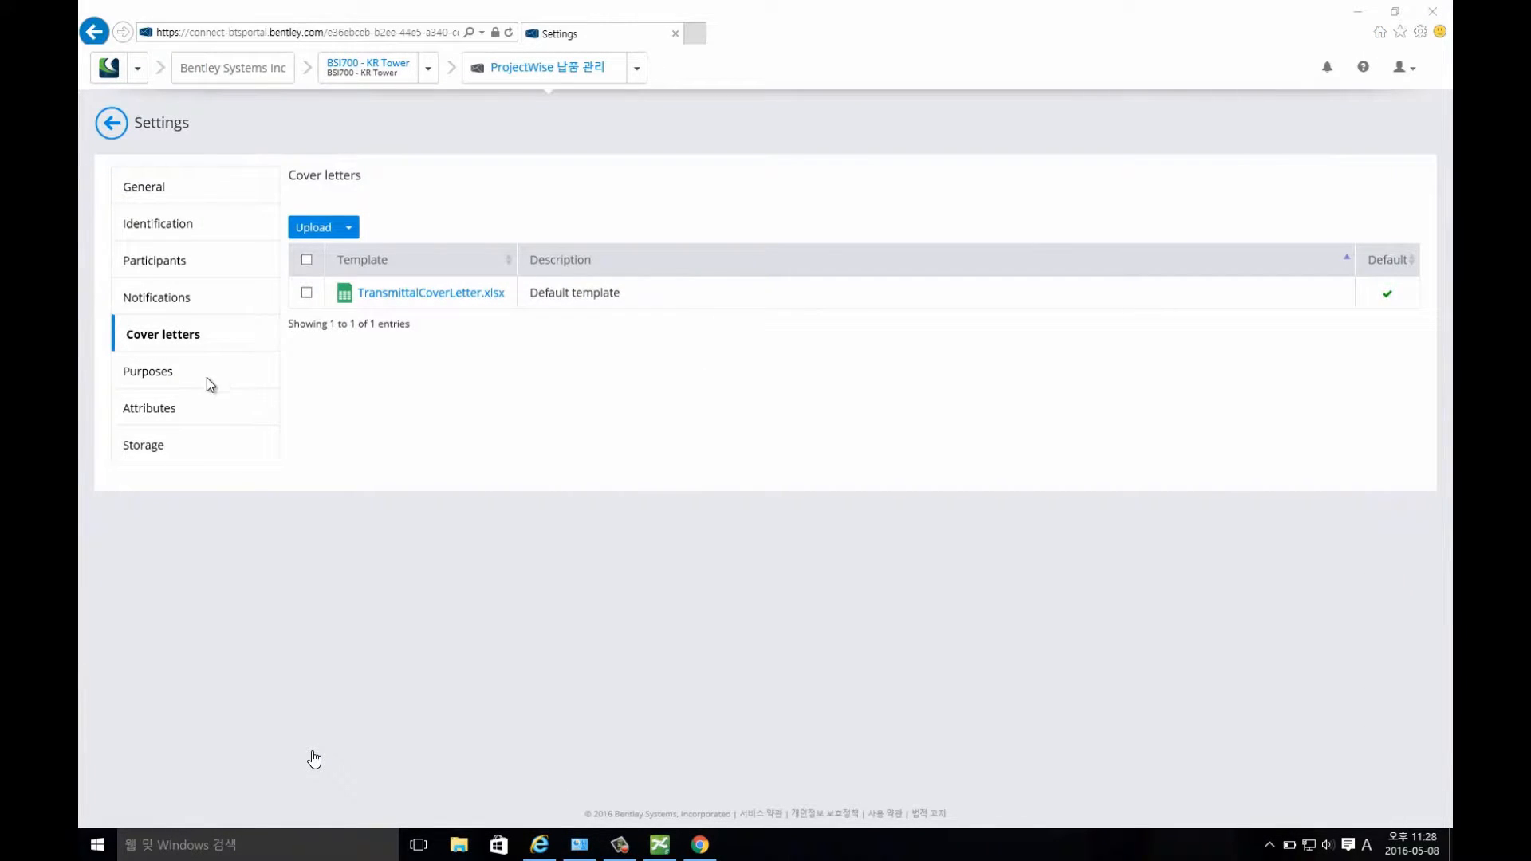
# - Review the transmittal purposes and the For Review purpose's acknowledgement and response types, leaving them unchanged
pyautogui.click(159, 377)
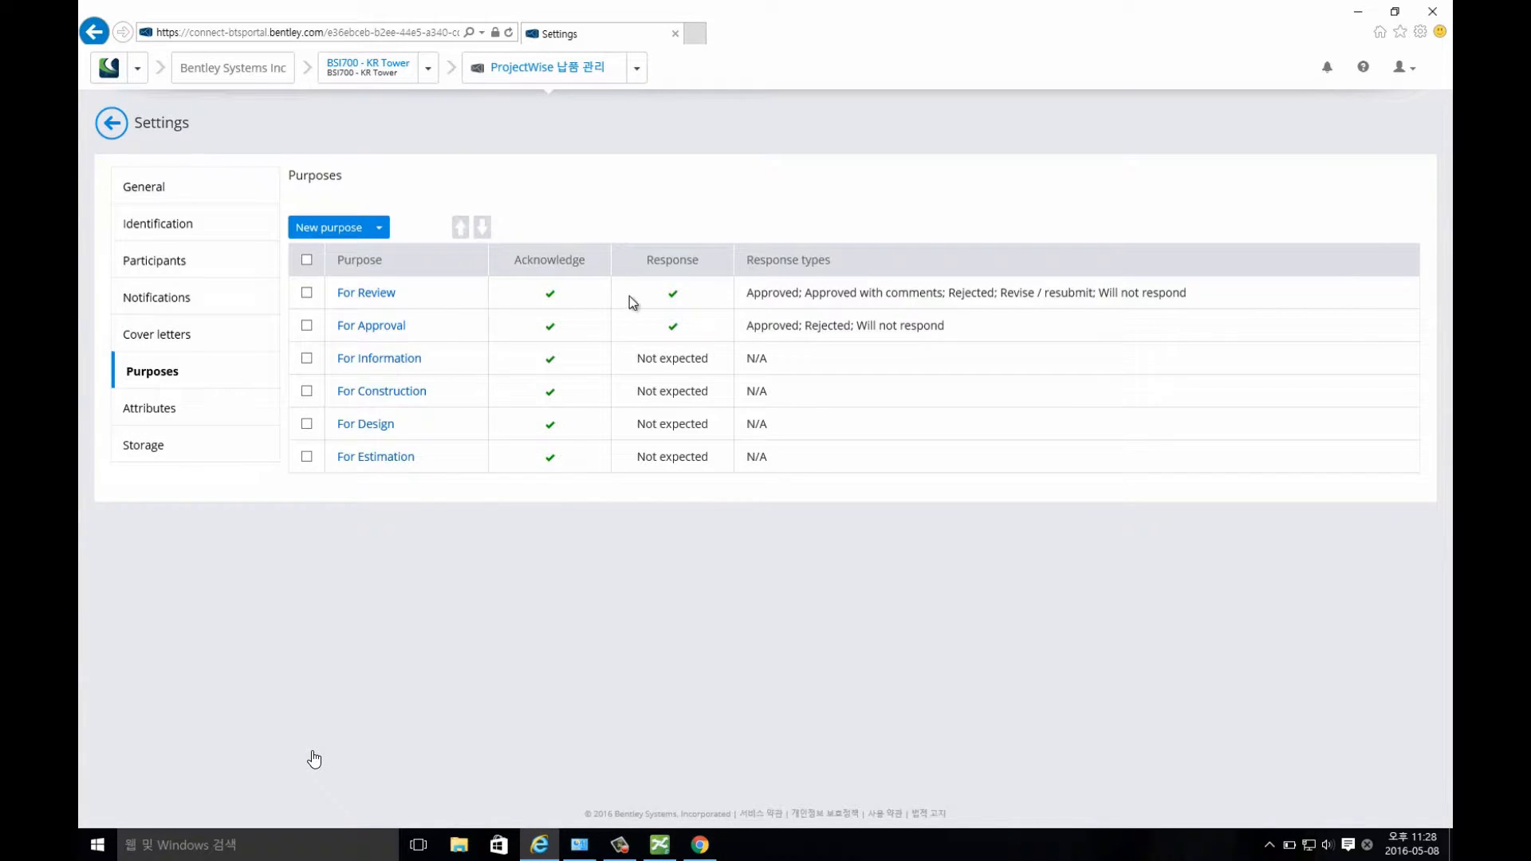
pyautogui.click(354, 297)
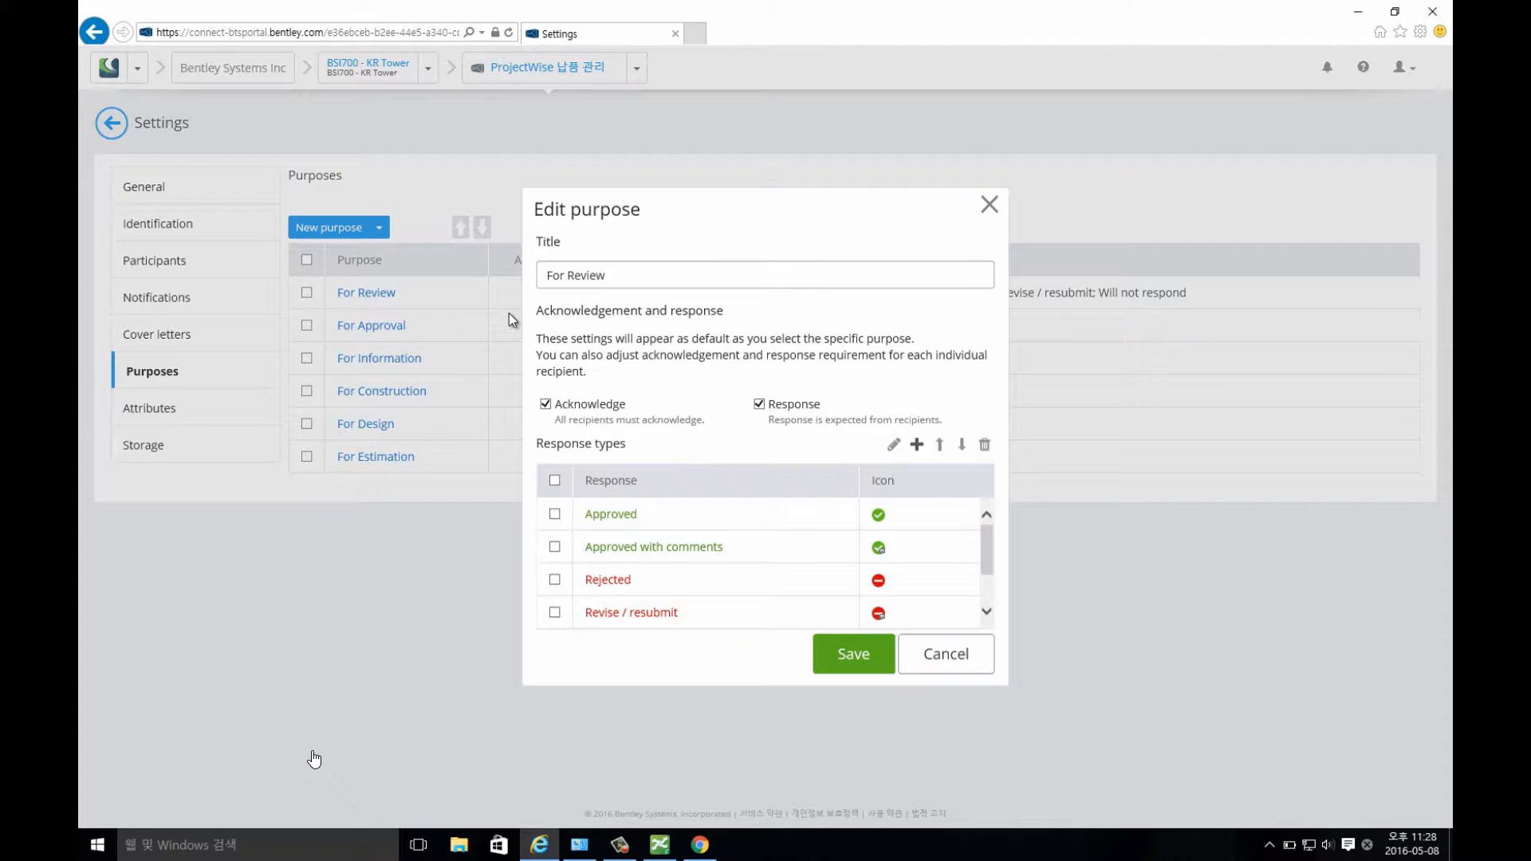
pyautogui.moveTo(991, 550)
pyautogui.mouseDown()
pyautogui.moveTo(991, 581)
pyautogui.moveTo(990, 523)
pyautogui.mouseUp()
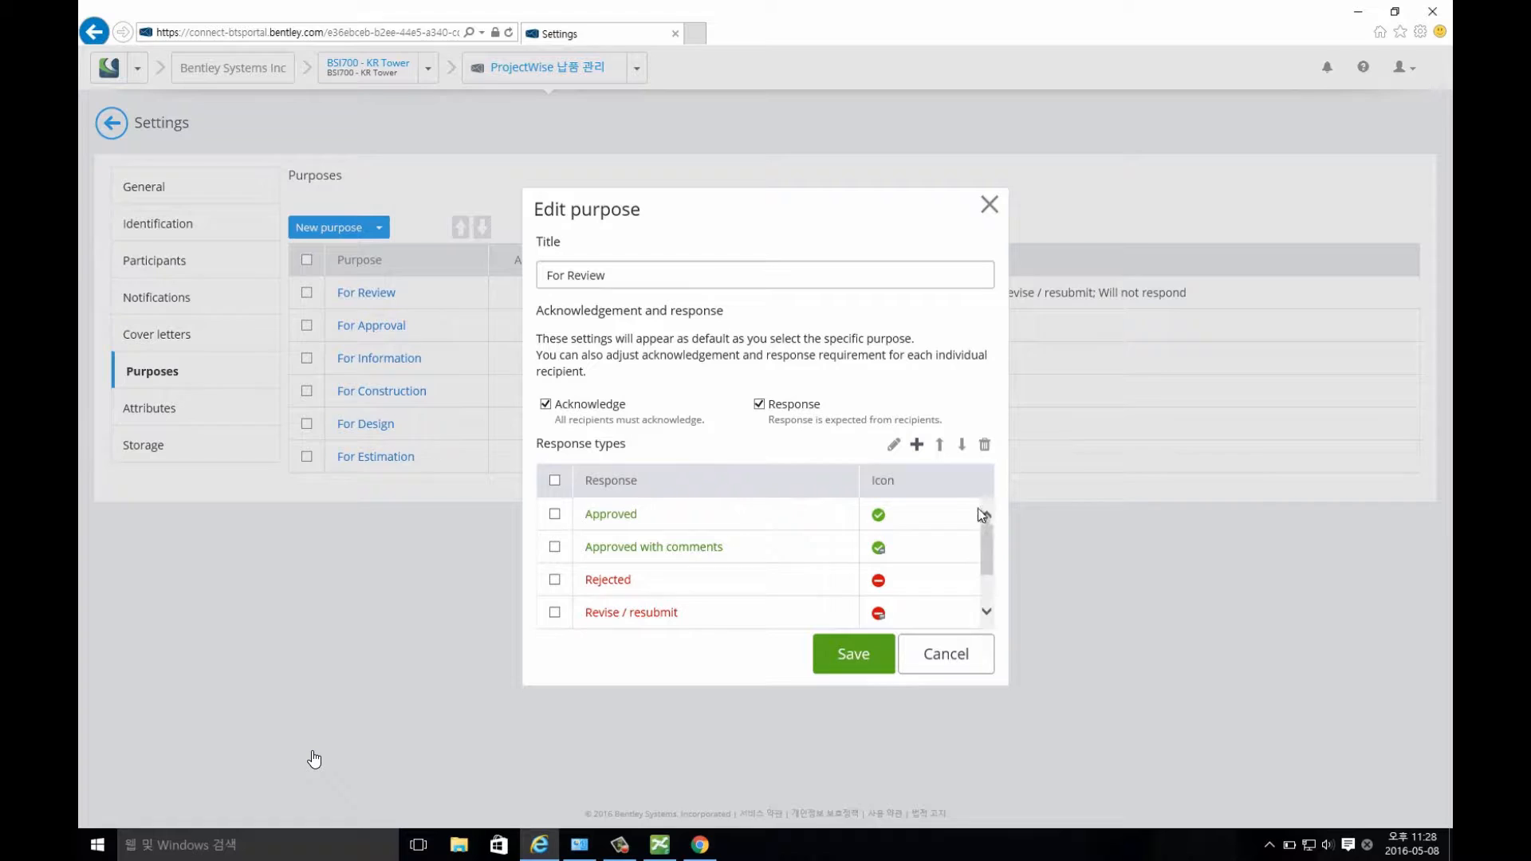
pyautogui.click(953, 649)
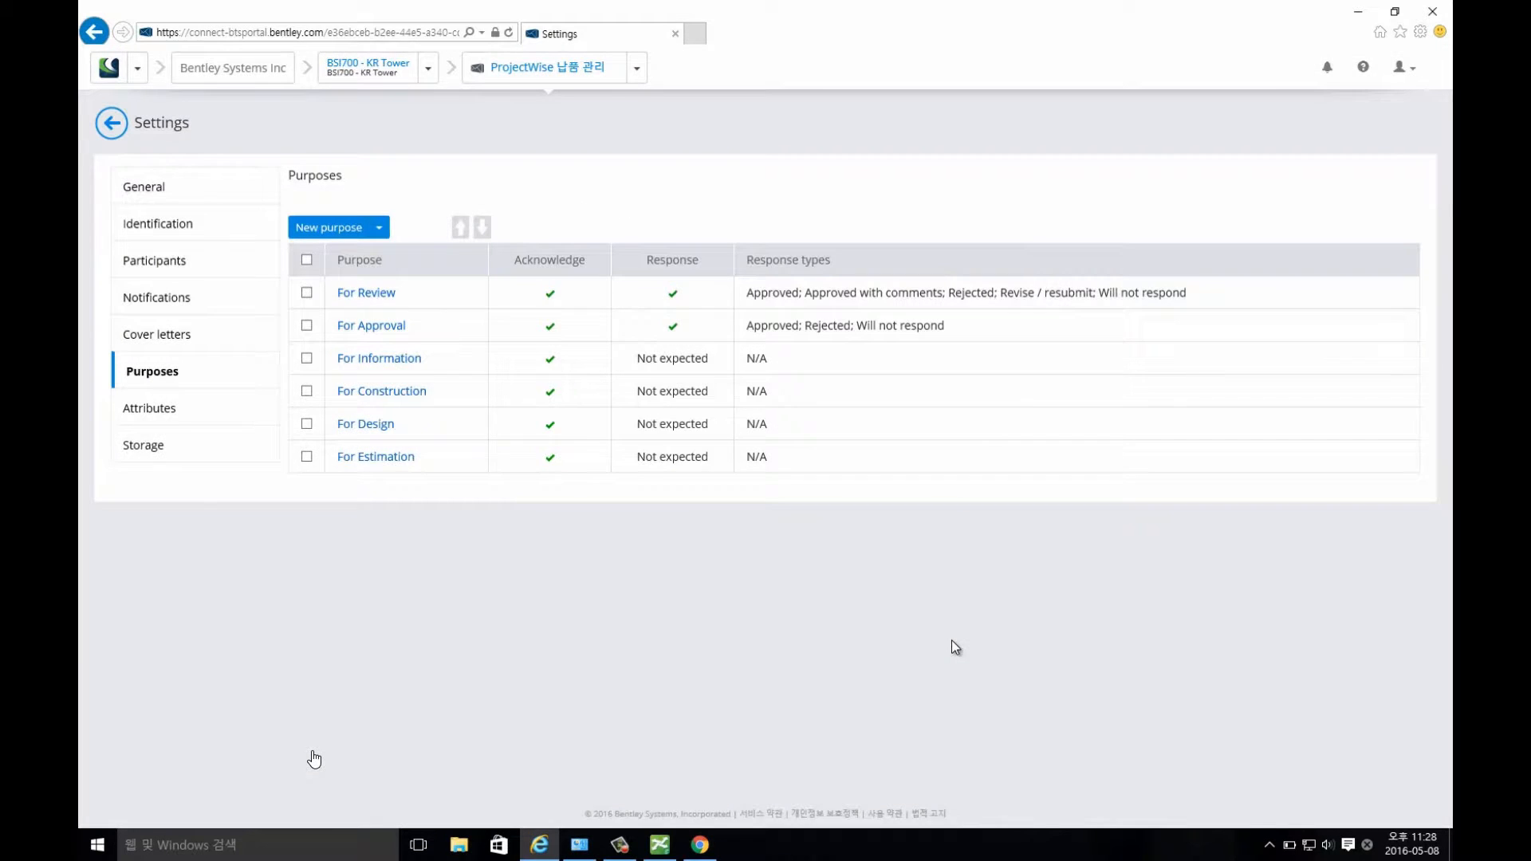
# - Review the storage description and the ProjectWise Design Integration incoming data folders, then leave the settings
pyautogui.click(158, 448)
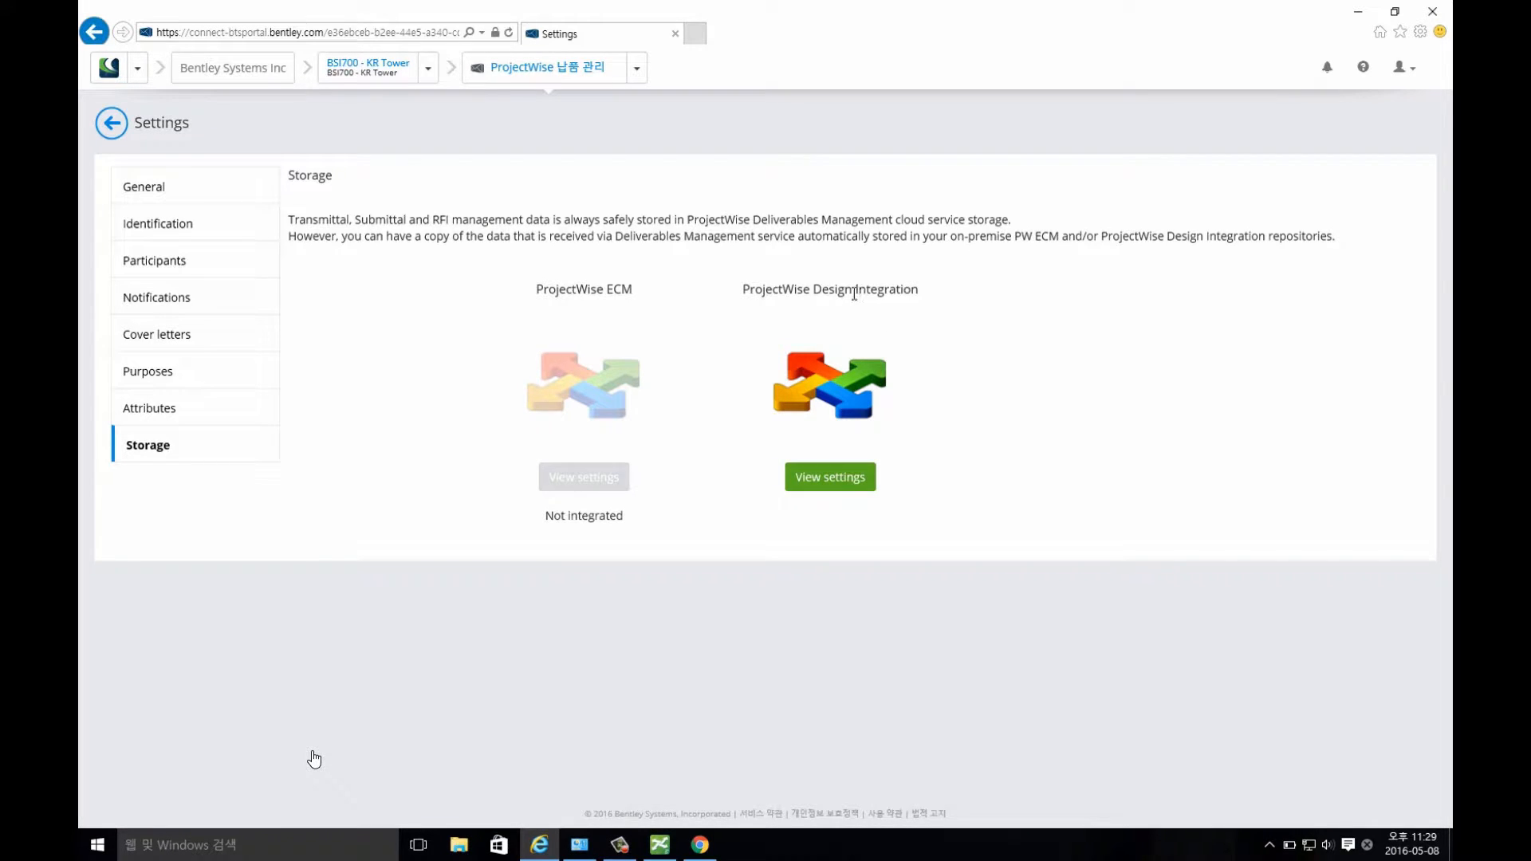
pyautogui.moveTo(797, 236); pyautogui.dragTo(1270, 250)
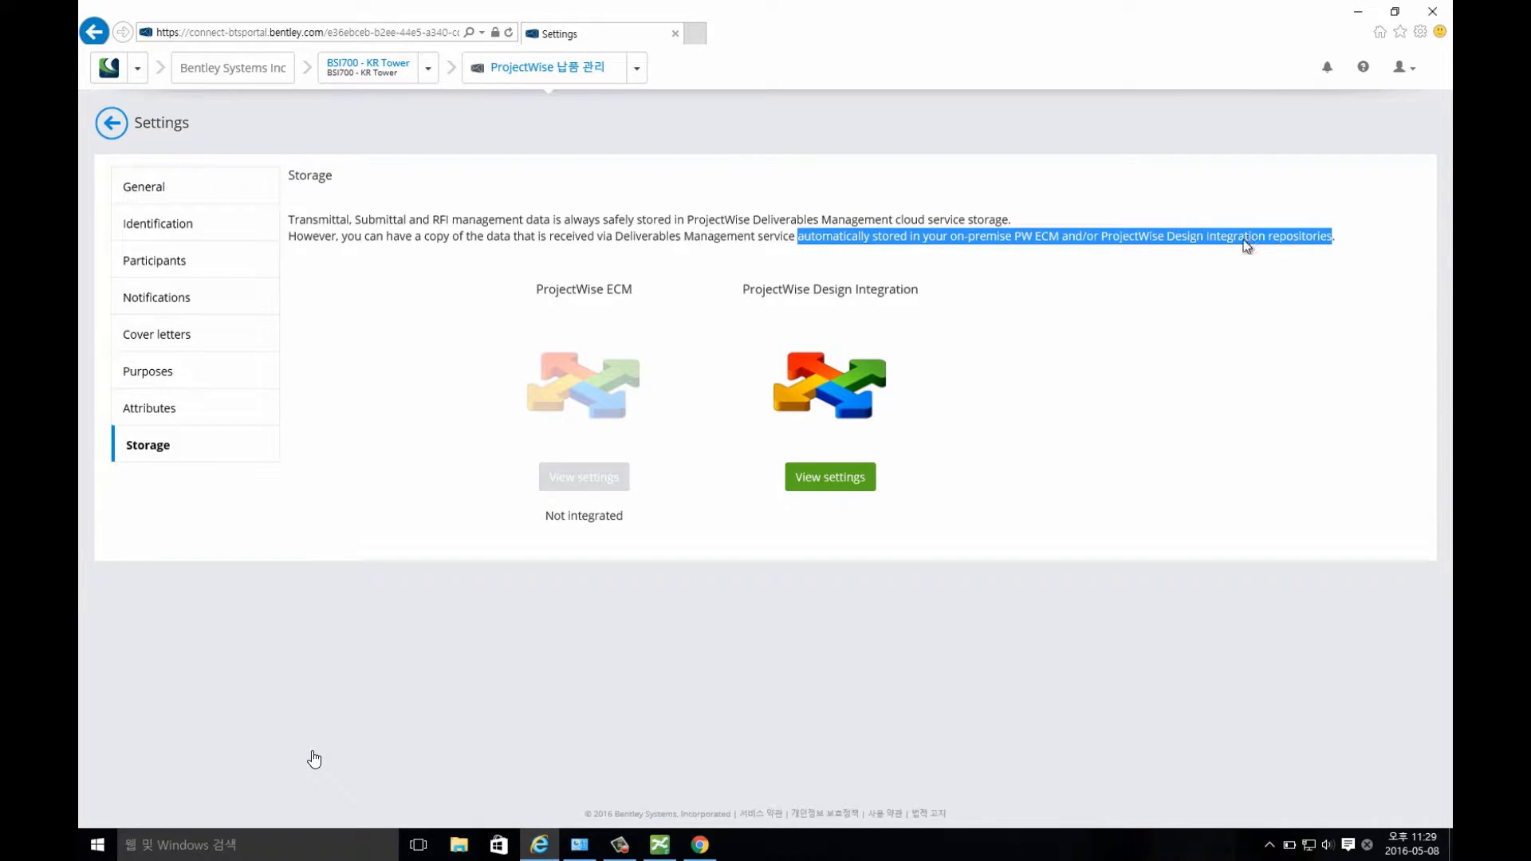
pyautogui.click(997, 328)
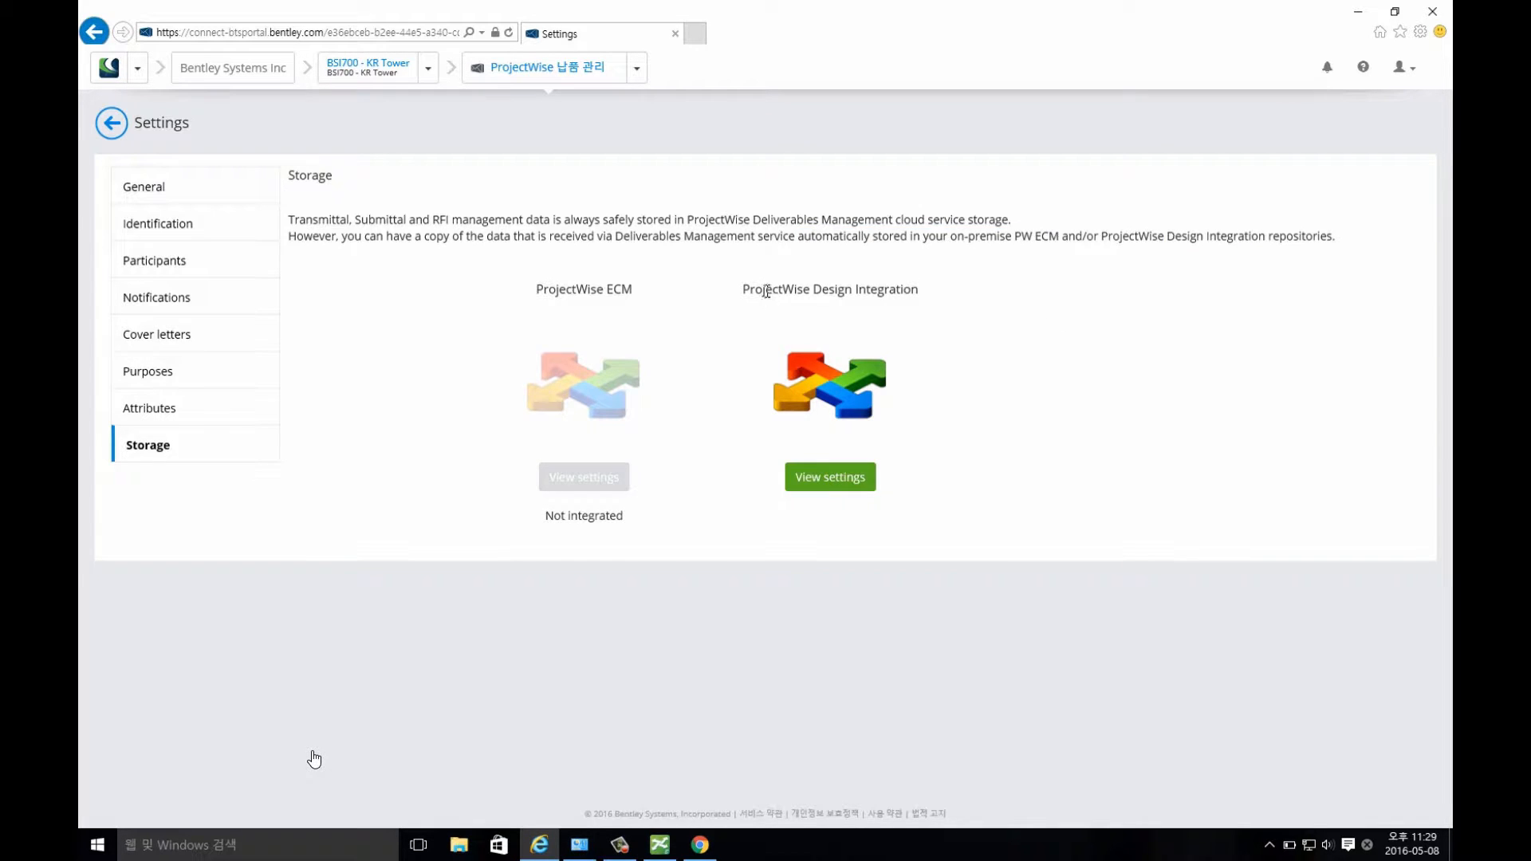
pyautogui.click(833, 478)
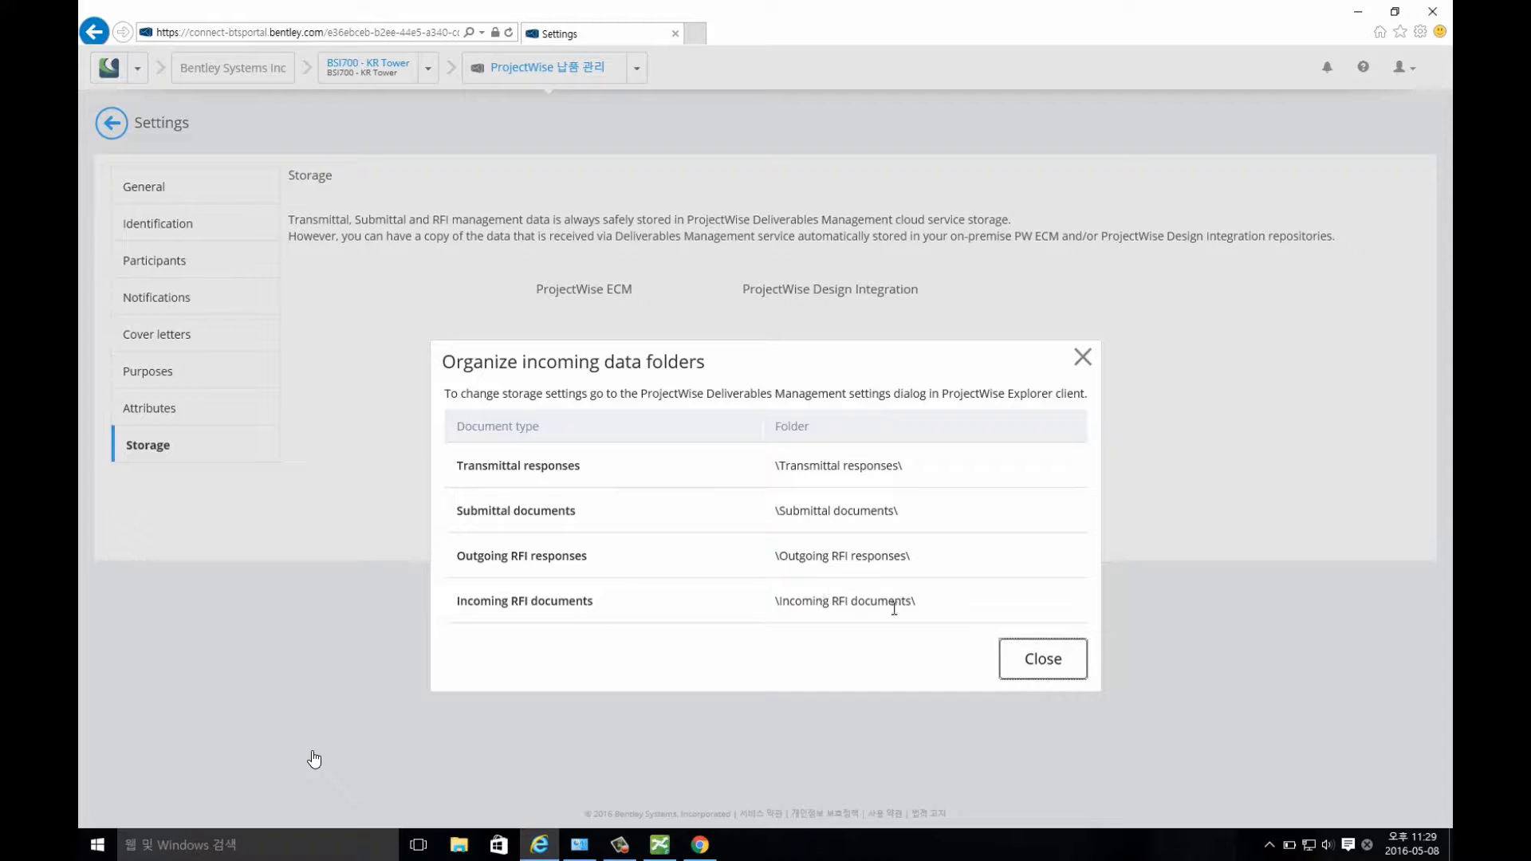
pyautogui.click(1028, 656)
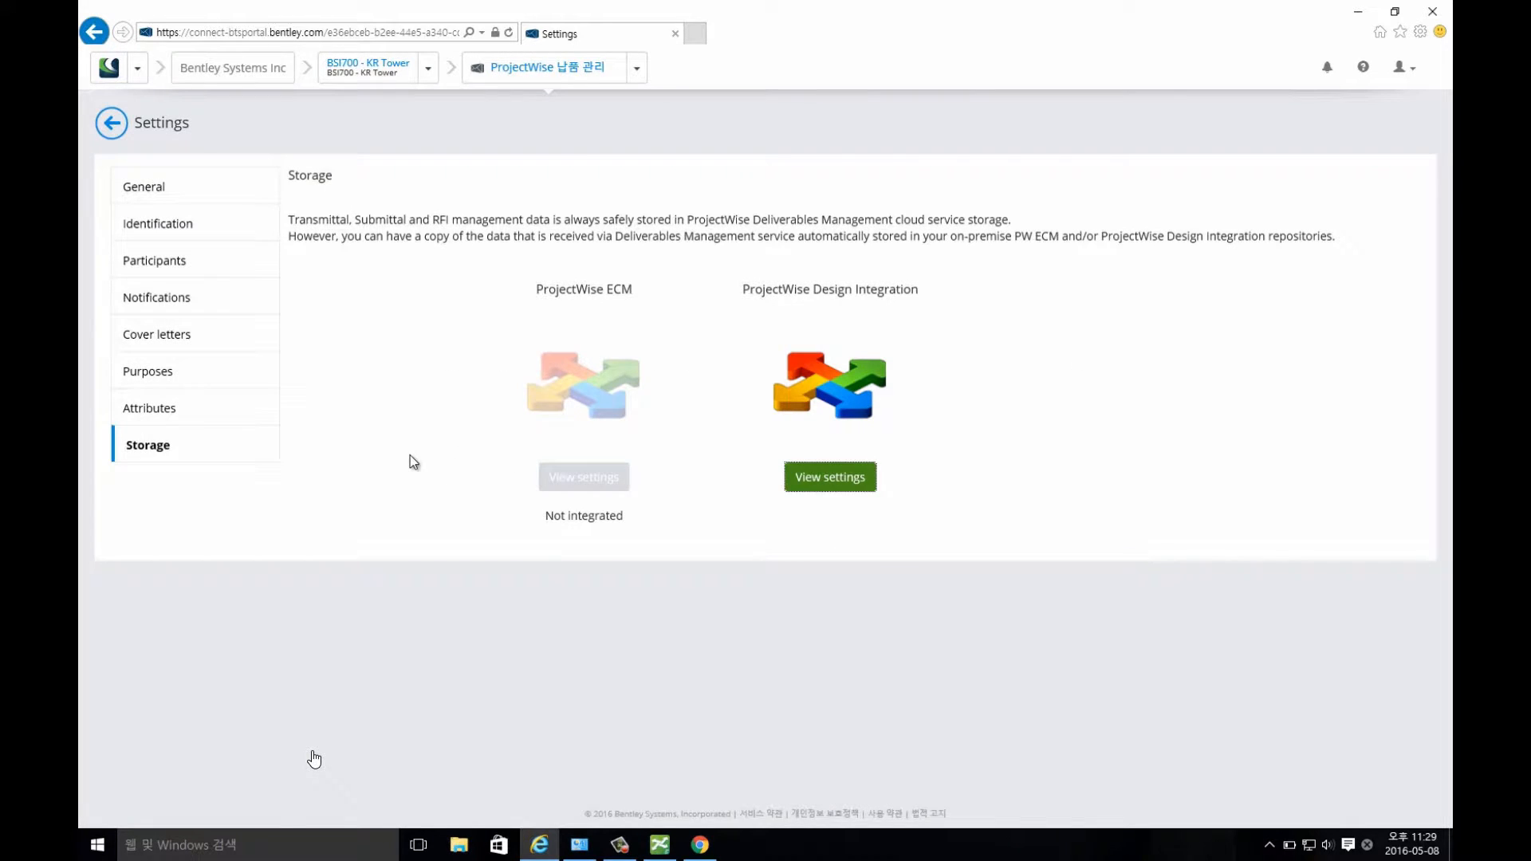
pyautogui.click(114, 128)
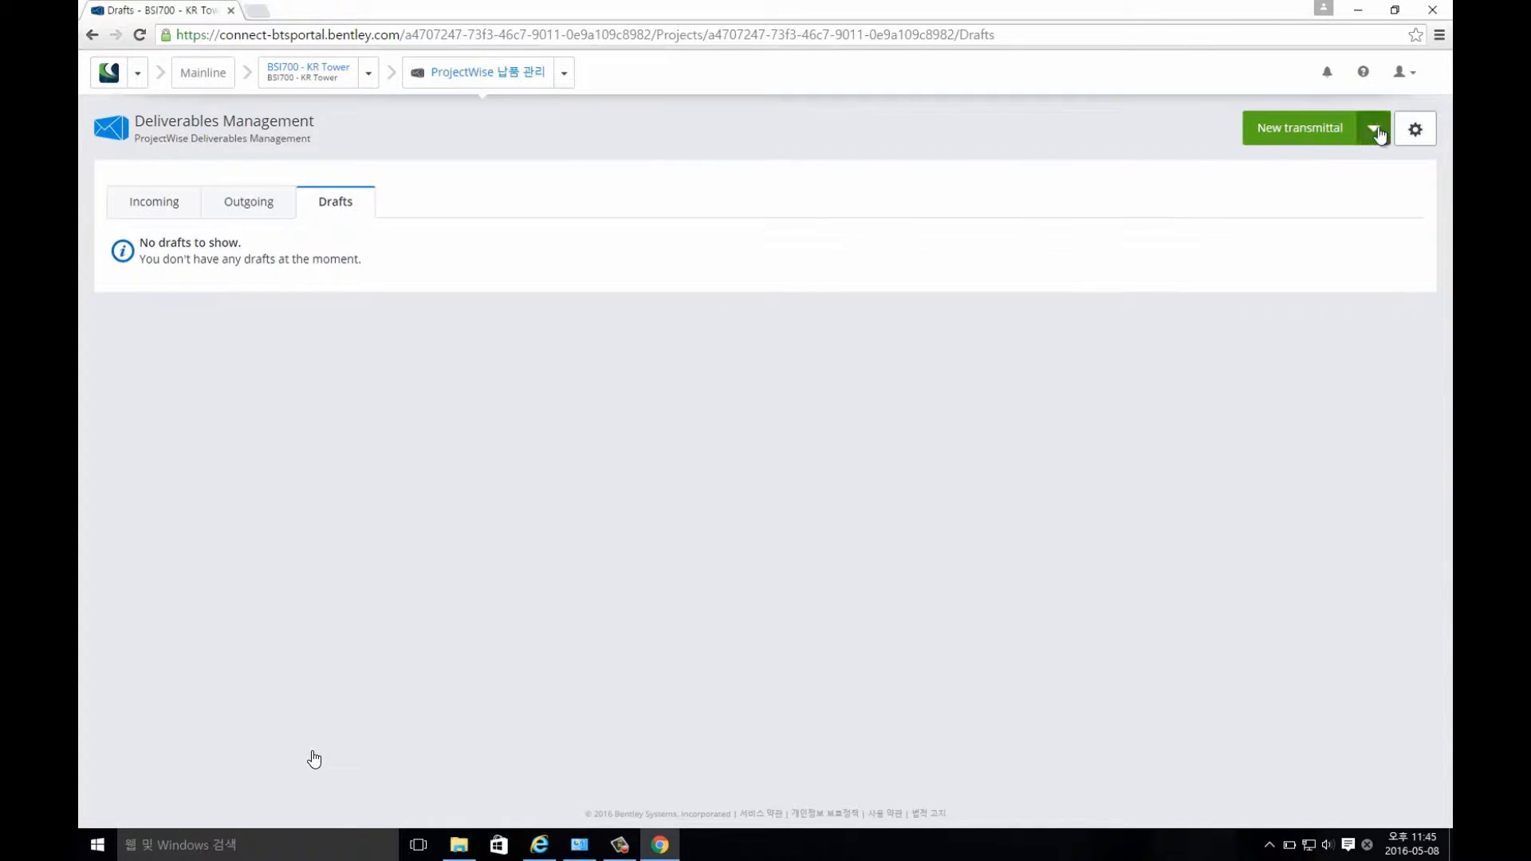
# - Create a new transmittal draft with the subject "모델 리뷰 요청"
pyautogui.click(1376, 132)
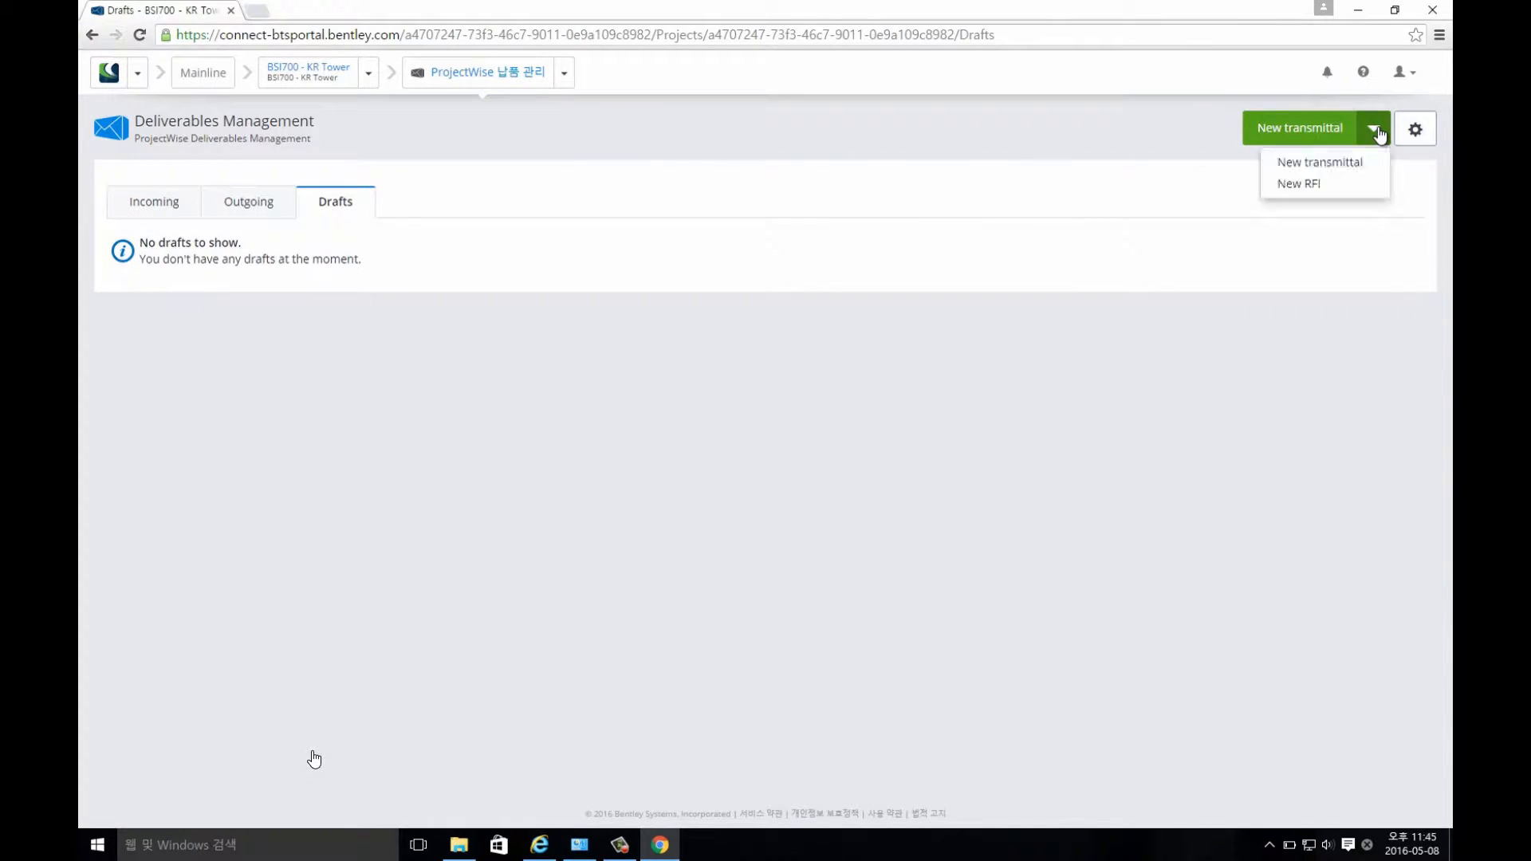
pyautogui.click(1352, 164)
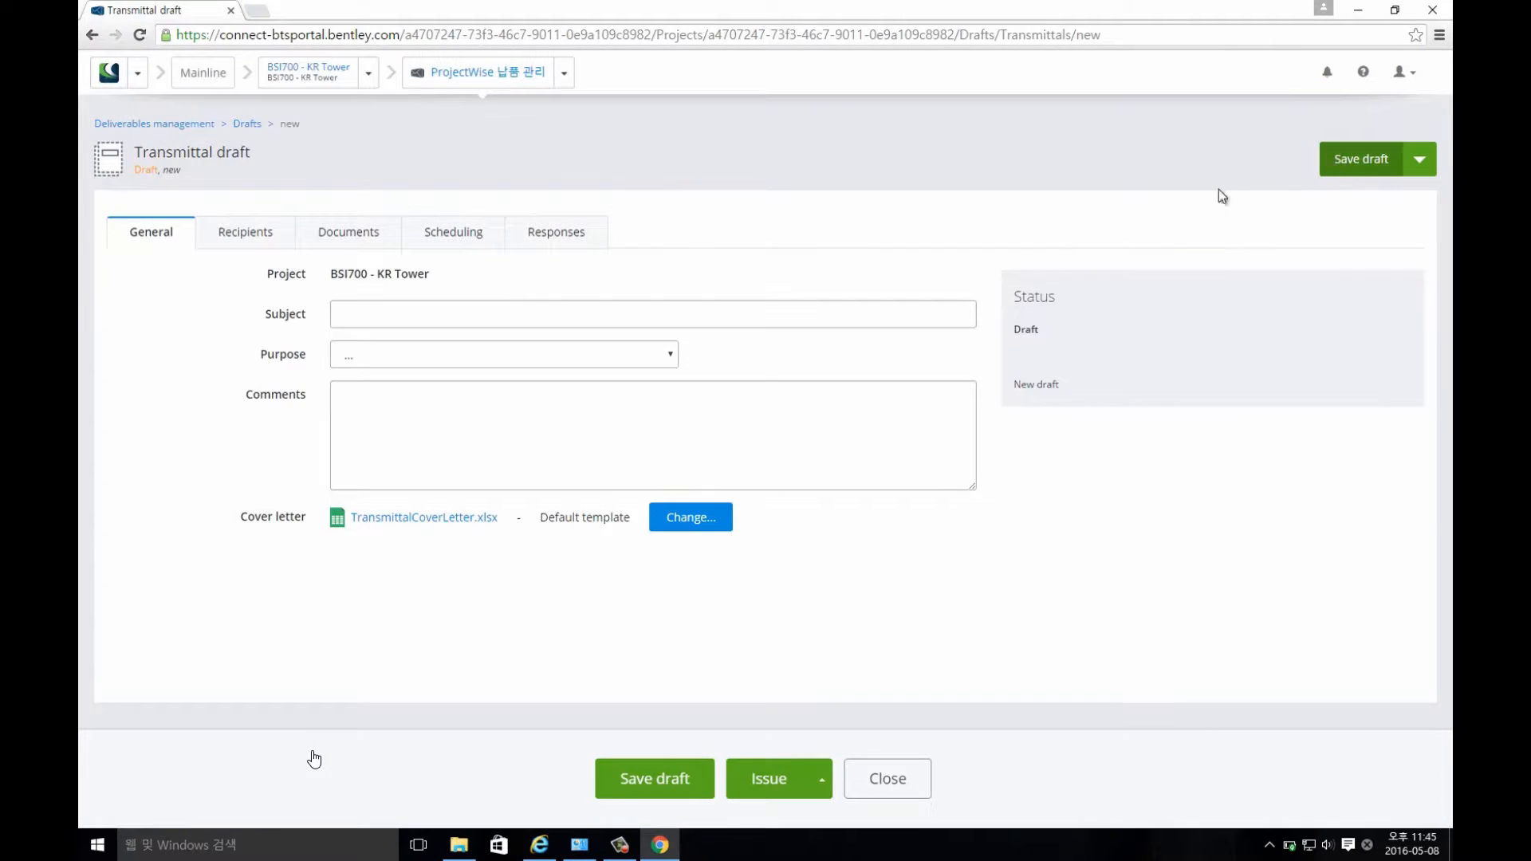
pyautogui.click(772, 317)
pyautogui.write('모')
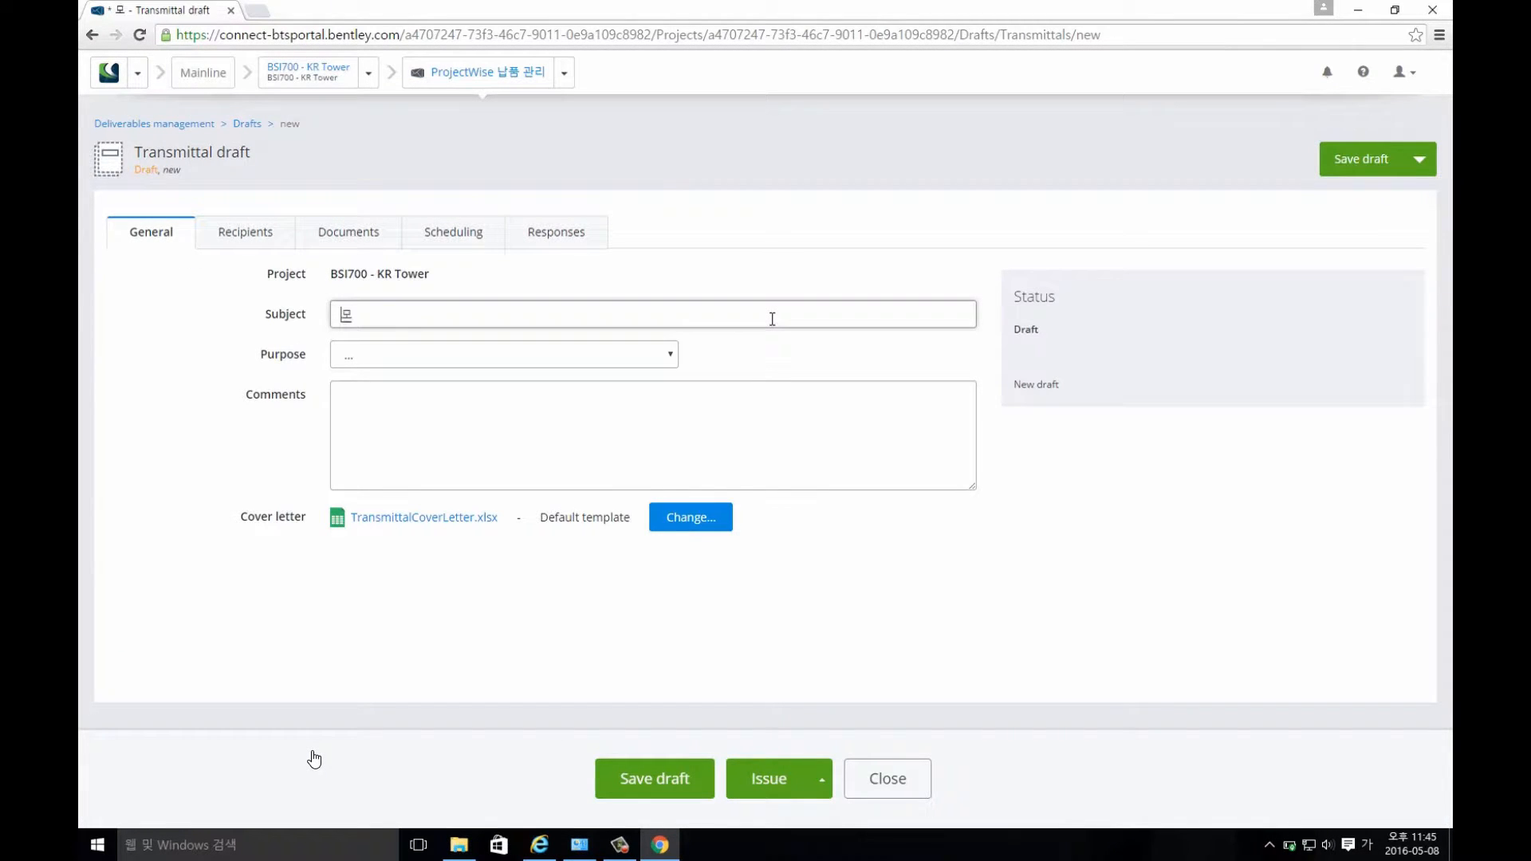
pyautogui.write('델 리뷰 요청')
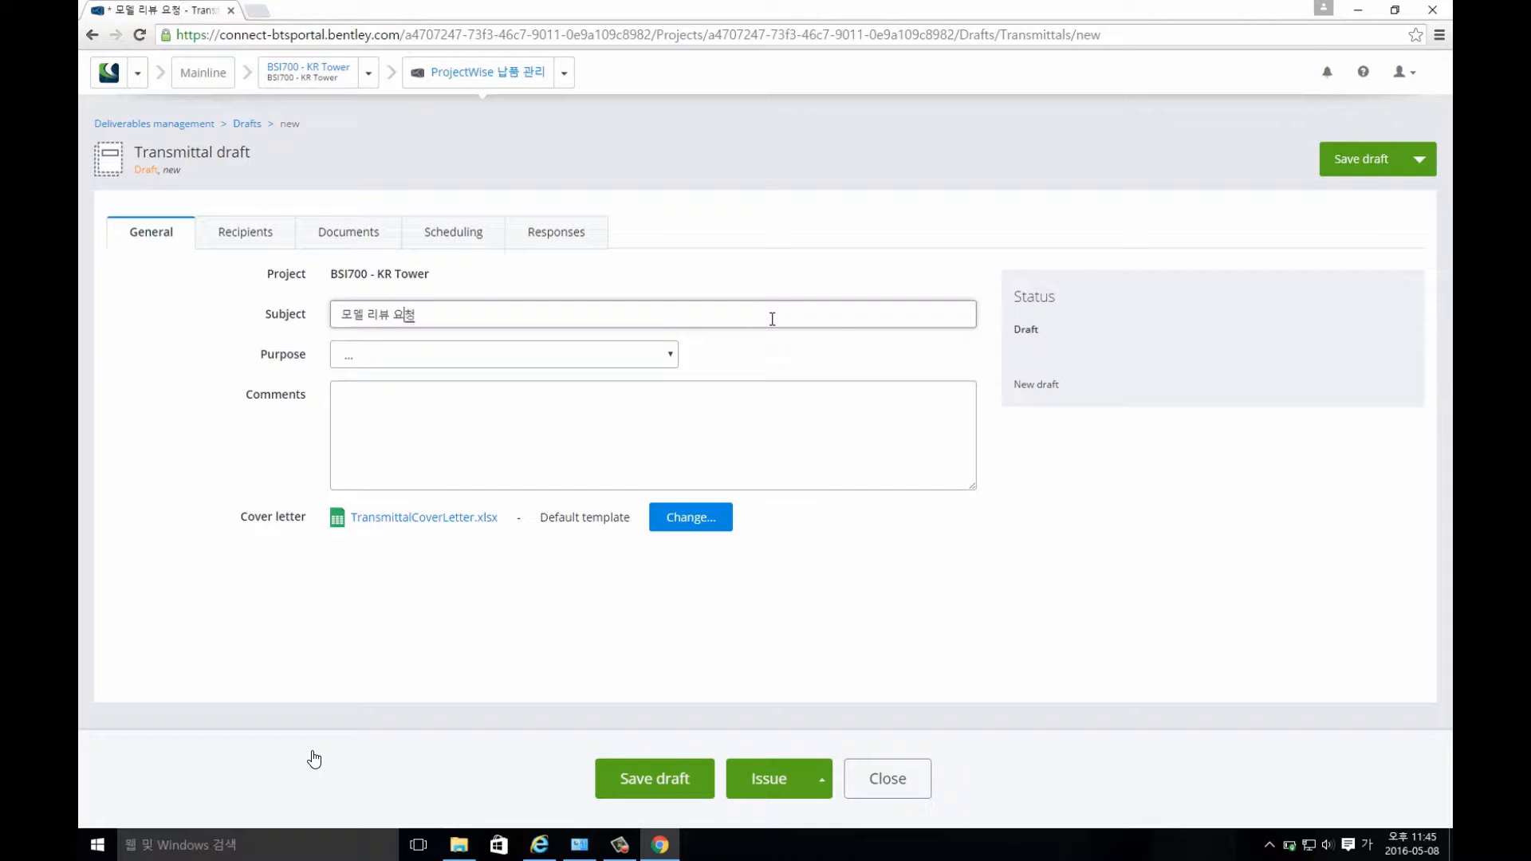
# - Set the transmittal's purpose to For Approval and enter the comment "모델 리뷰 및 코멘트 요청"
pyautogui.click(668, 360)
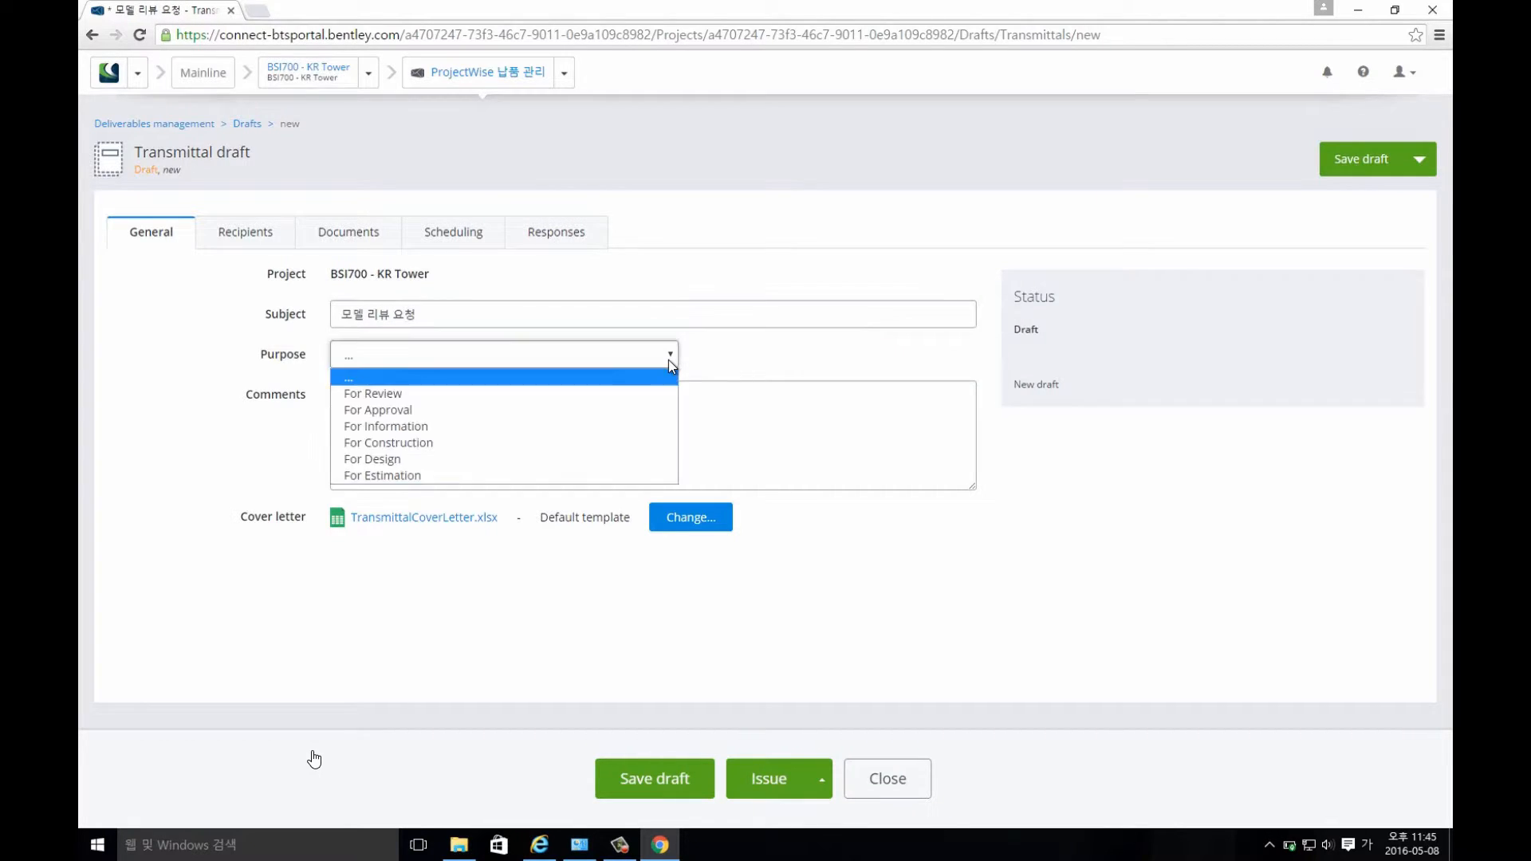
pyautogui.click(624, 415)
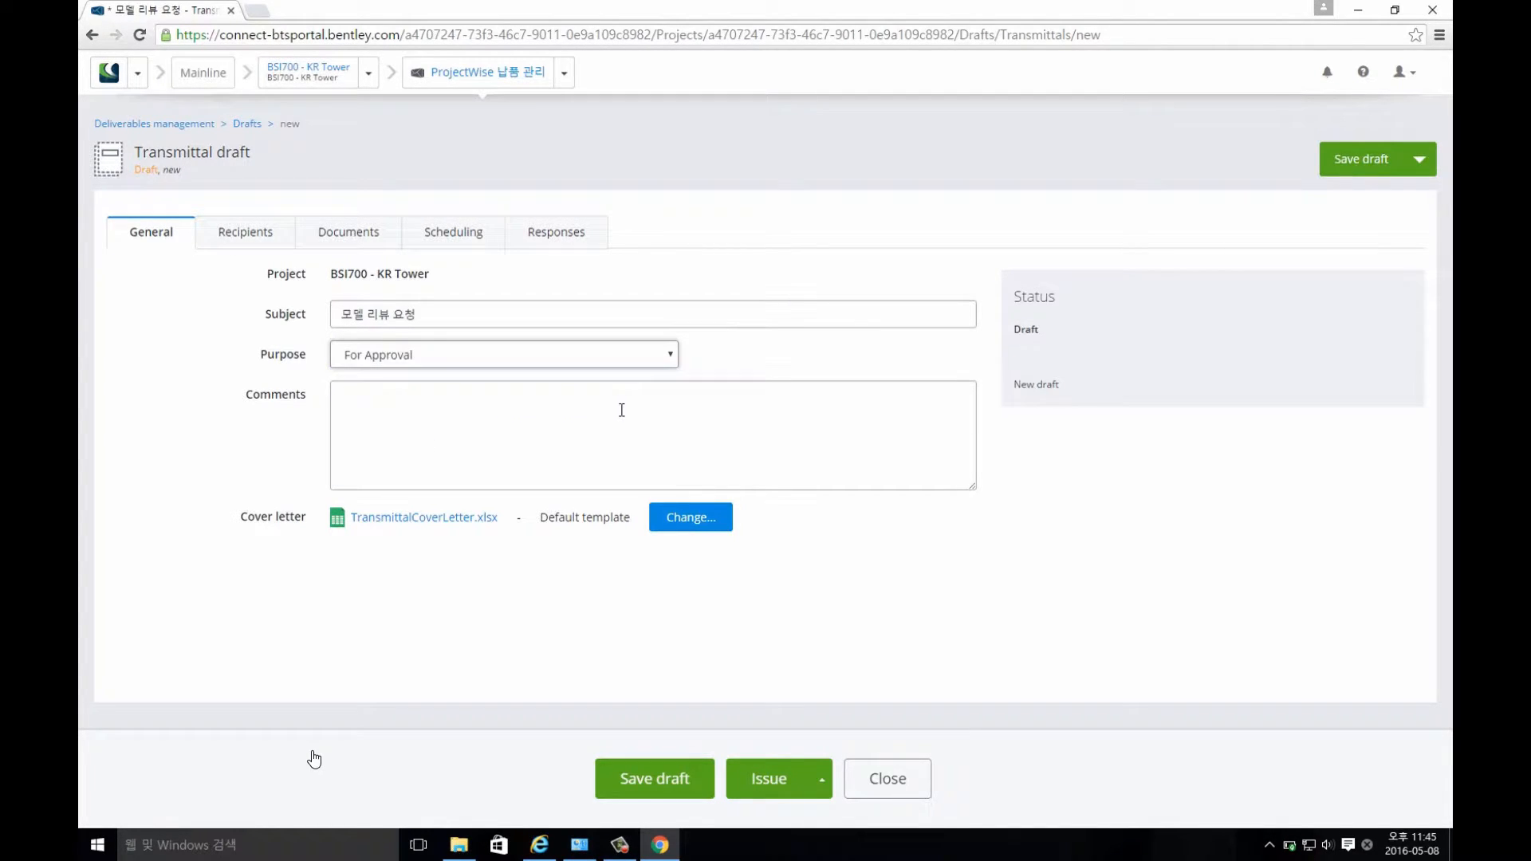
pyautogui.click(603, 414)
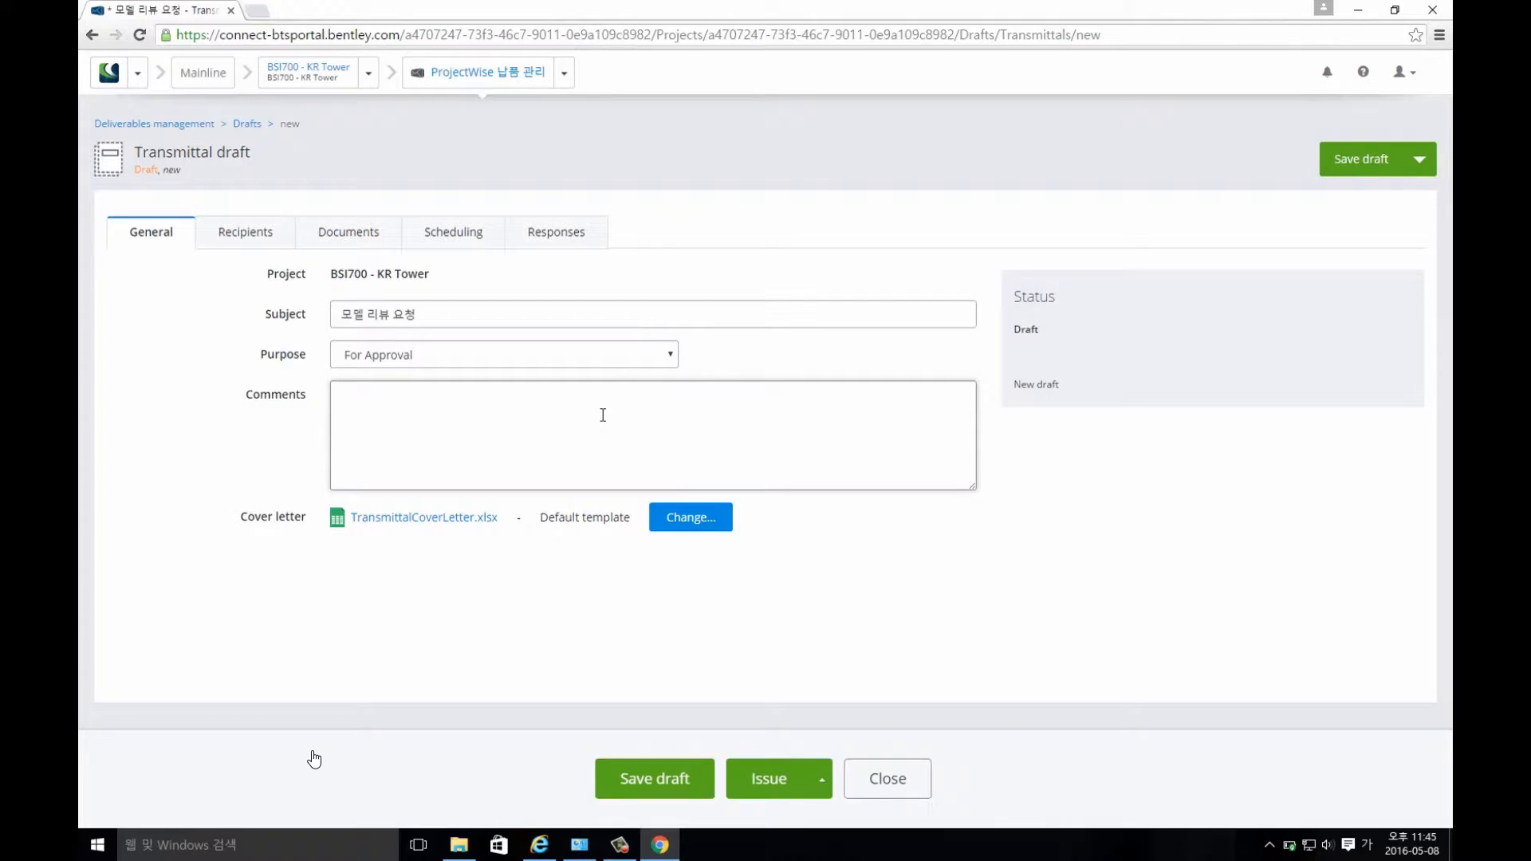
pyautogui.write('모델 리뷰 및 코멘트 요청')
# - Add the external Project Manager from Bentley Systems Inc as a recipient of the transmittal
pyautogui.click(254, 239)
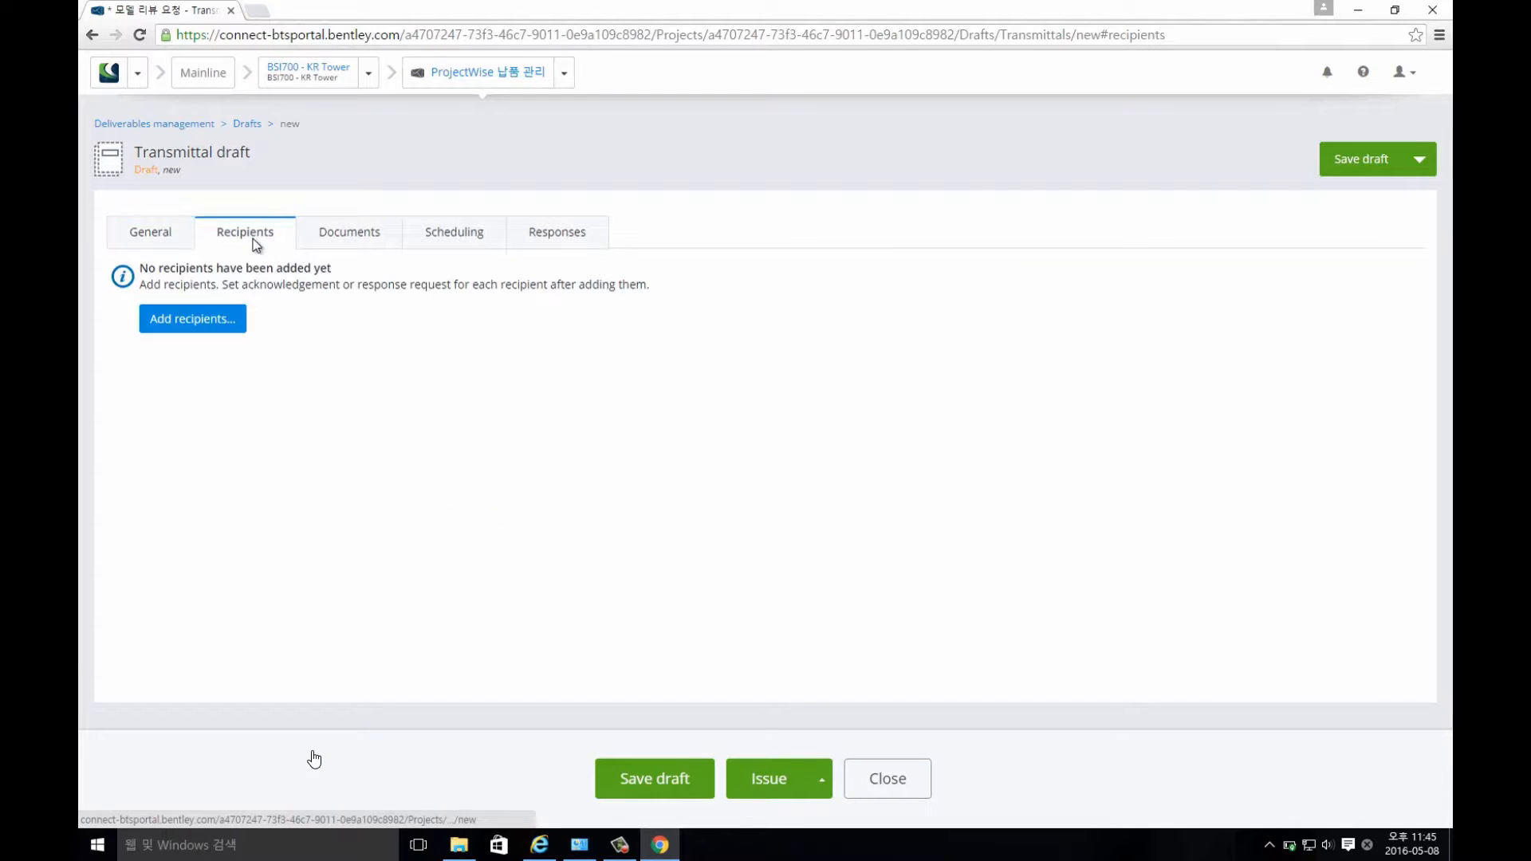
pyautogui.click(188, 323)
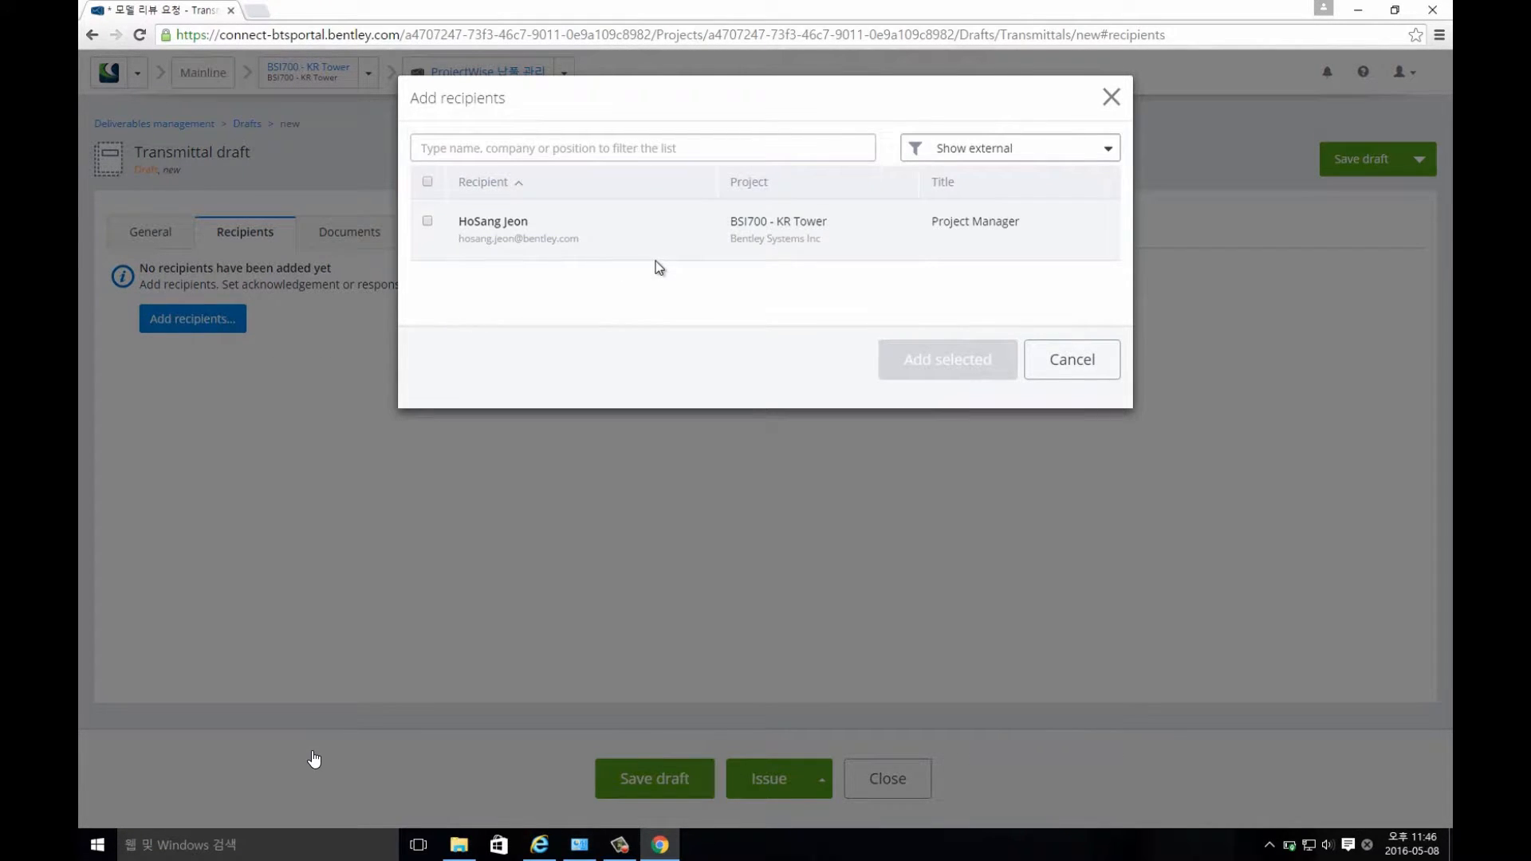
pyautogui.click(428, 222)
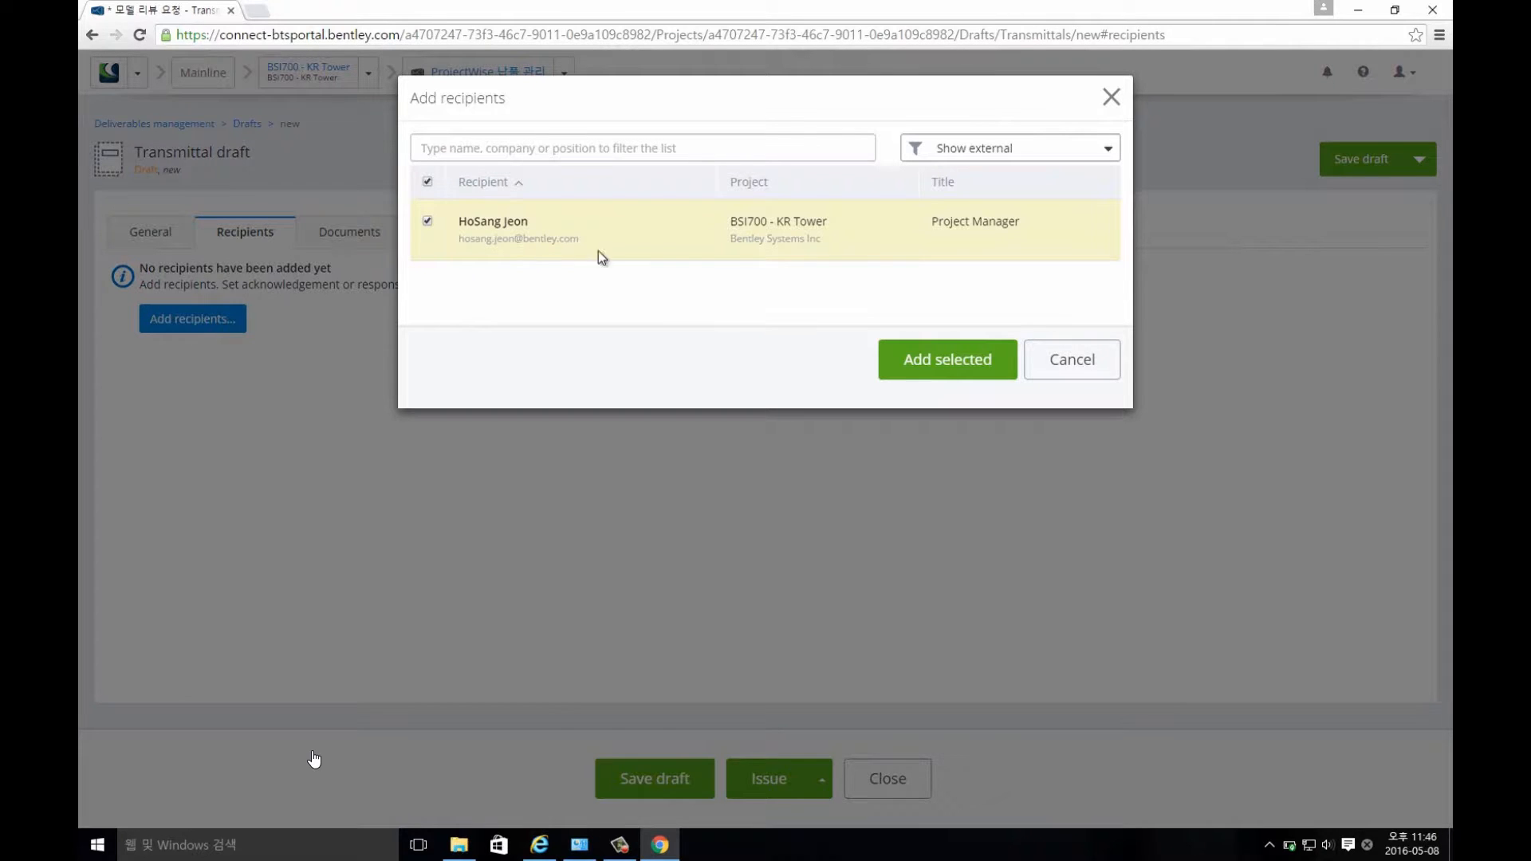
pyautogui.click(932, 385)
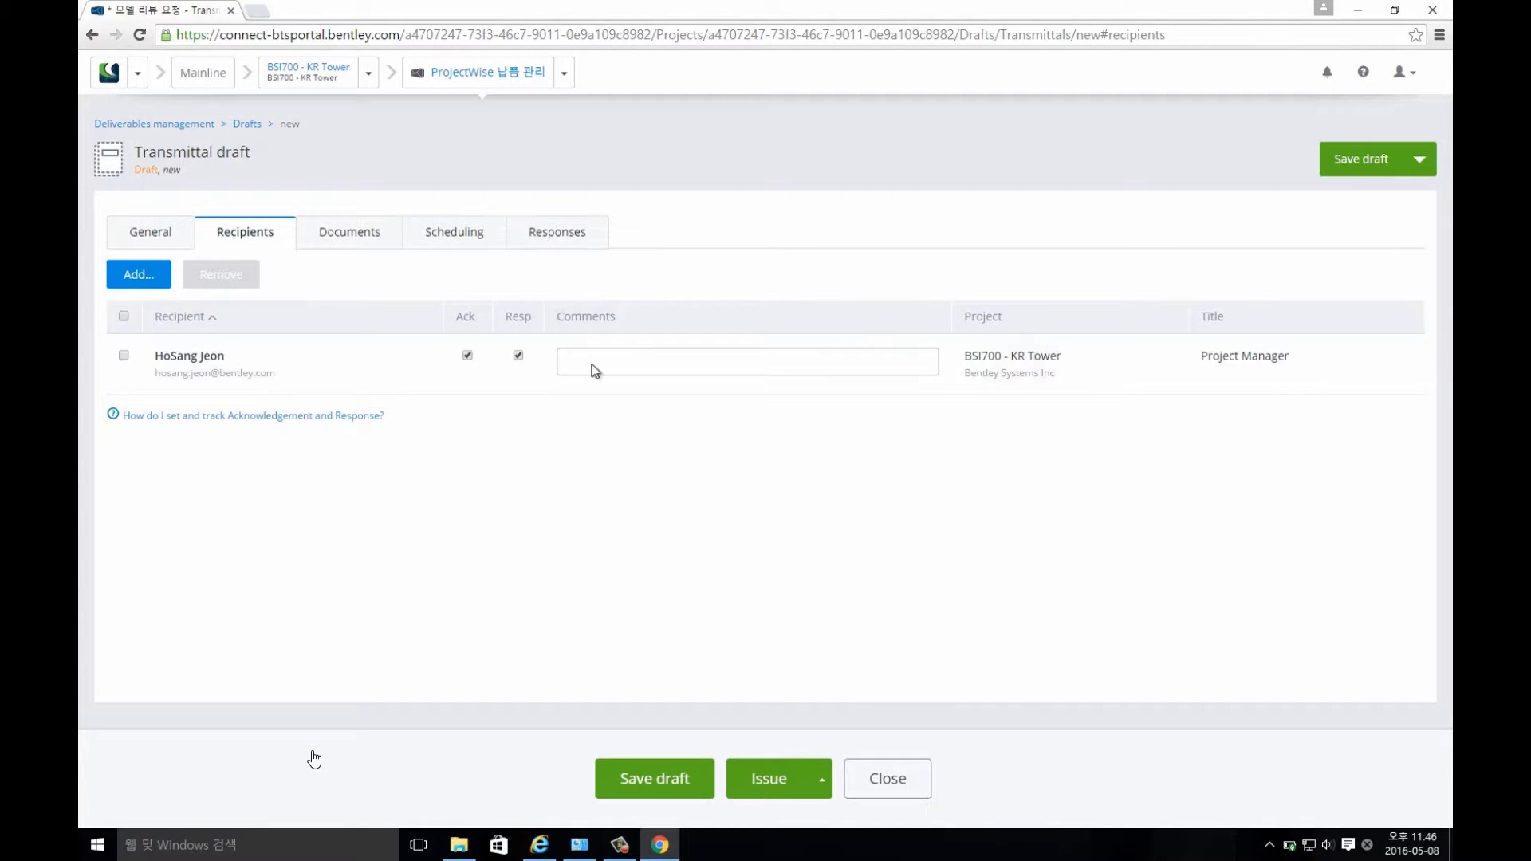
# - Upload BSI700-Architecture.dgn, BSI700-B-O-5-0001.pdf, BSI700-B-O-G-0001.pdf and BSI700-Mechanical.dgn individually from the desktop folder Model Files for Review to the transmittal's documents
pyautogui.click(358, 237)
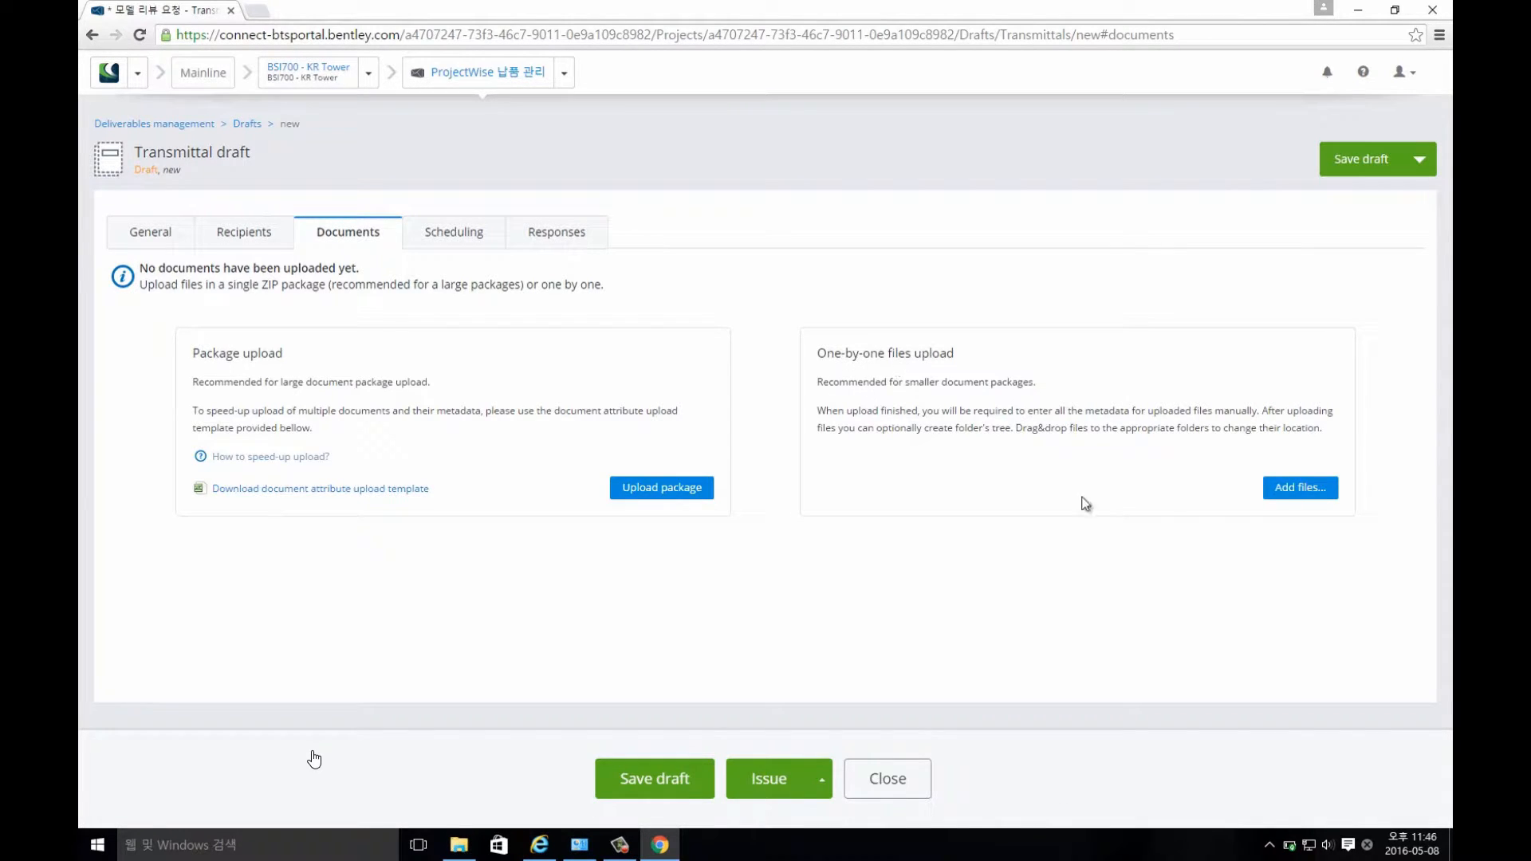
pyautogui.click(1314, 496)
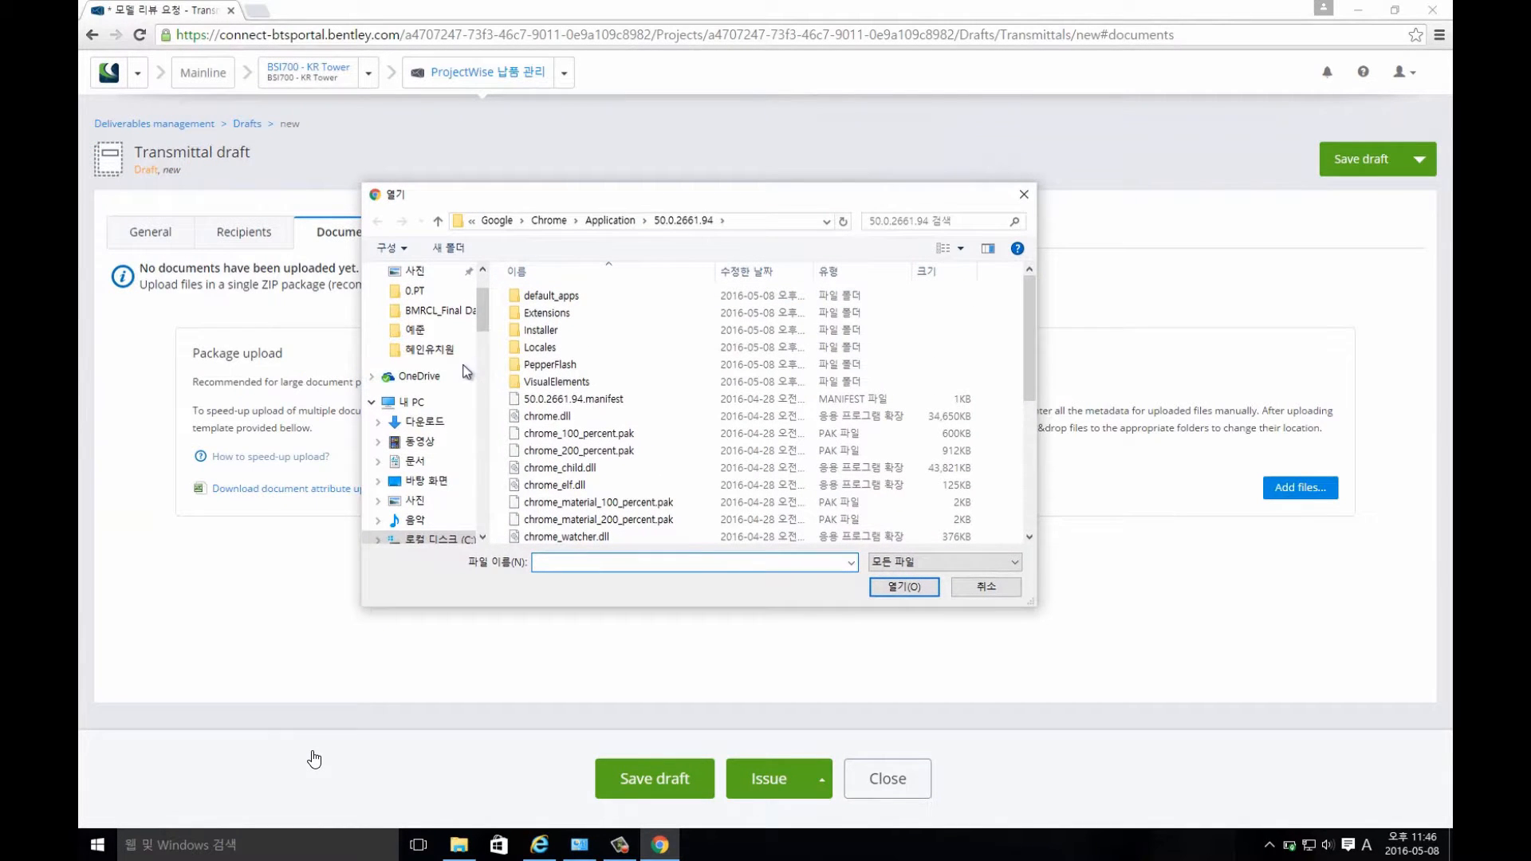
pyautogui.scroll(2, 480, 311)
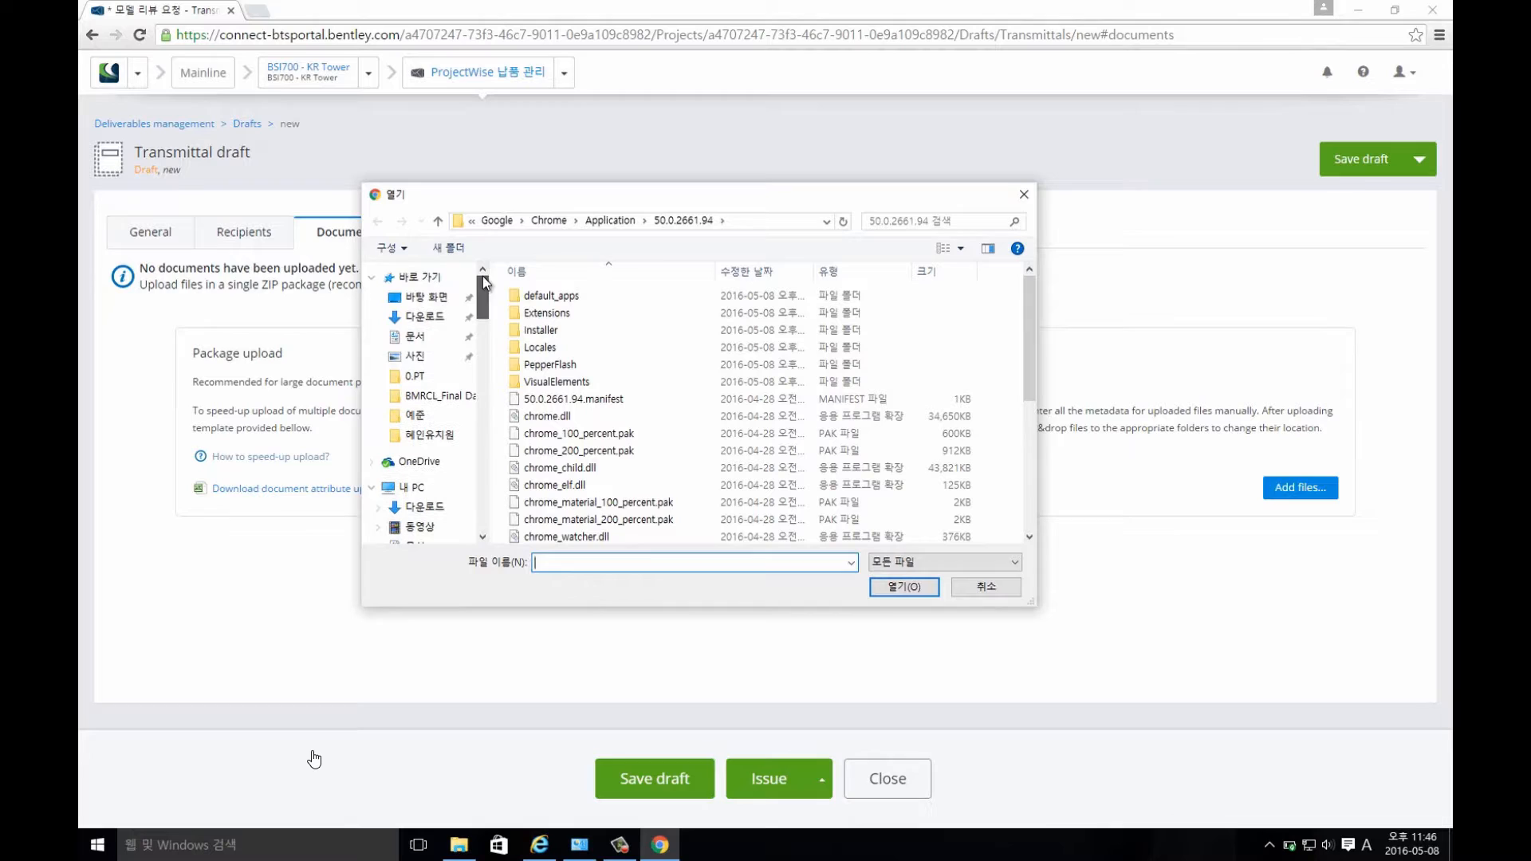
pyautogui.click(445, 296)
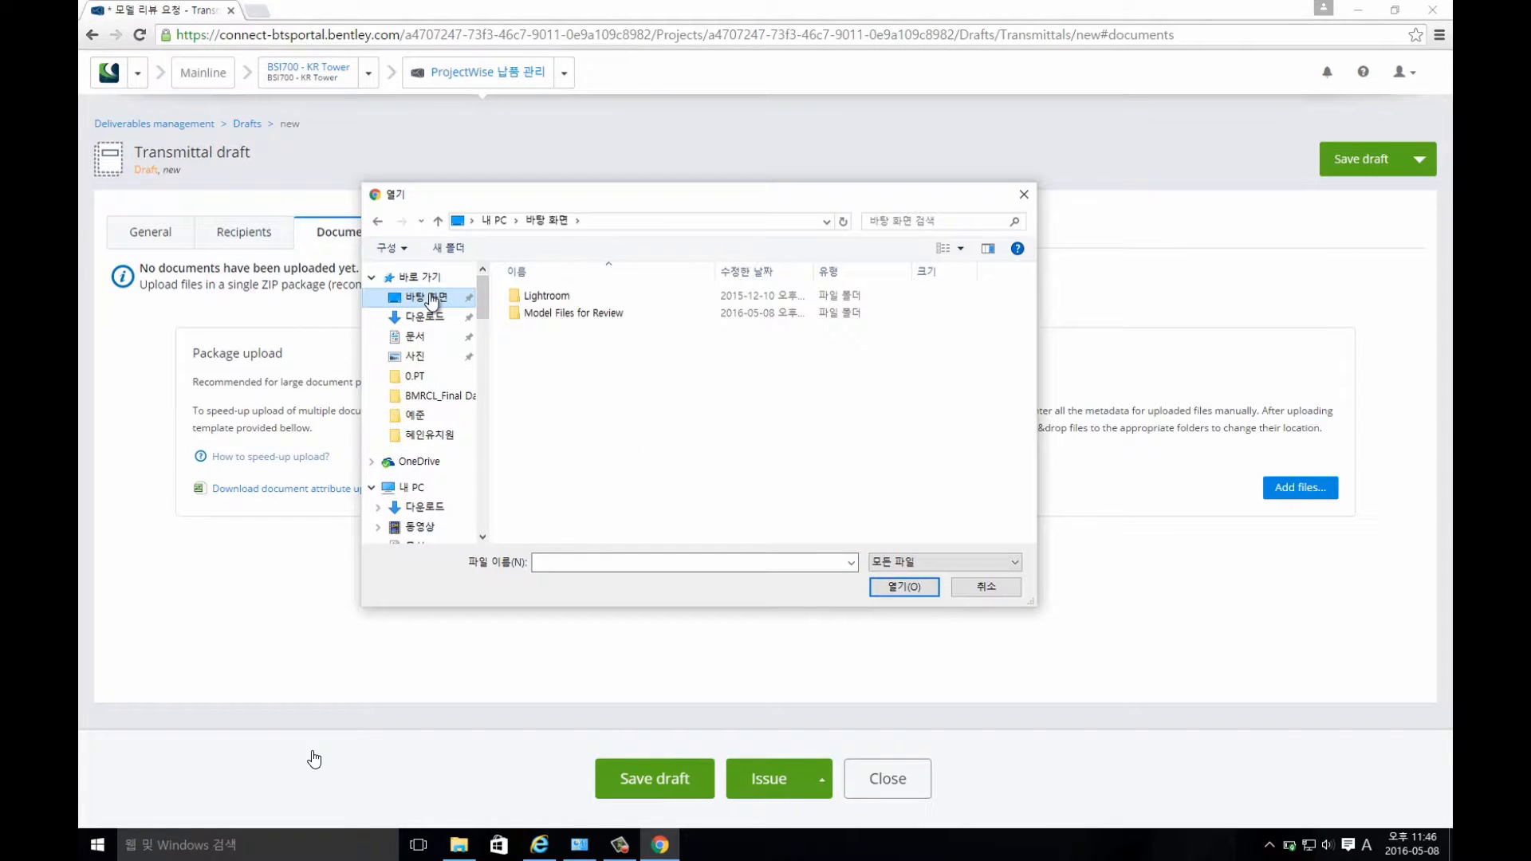
pyautogui.click(532, 314)
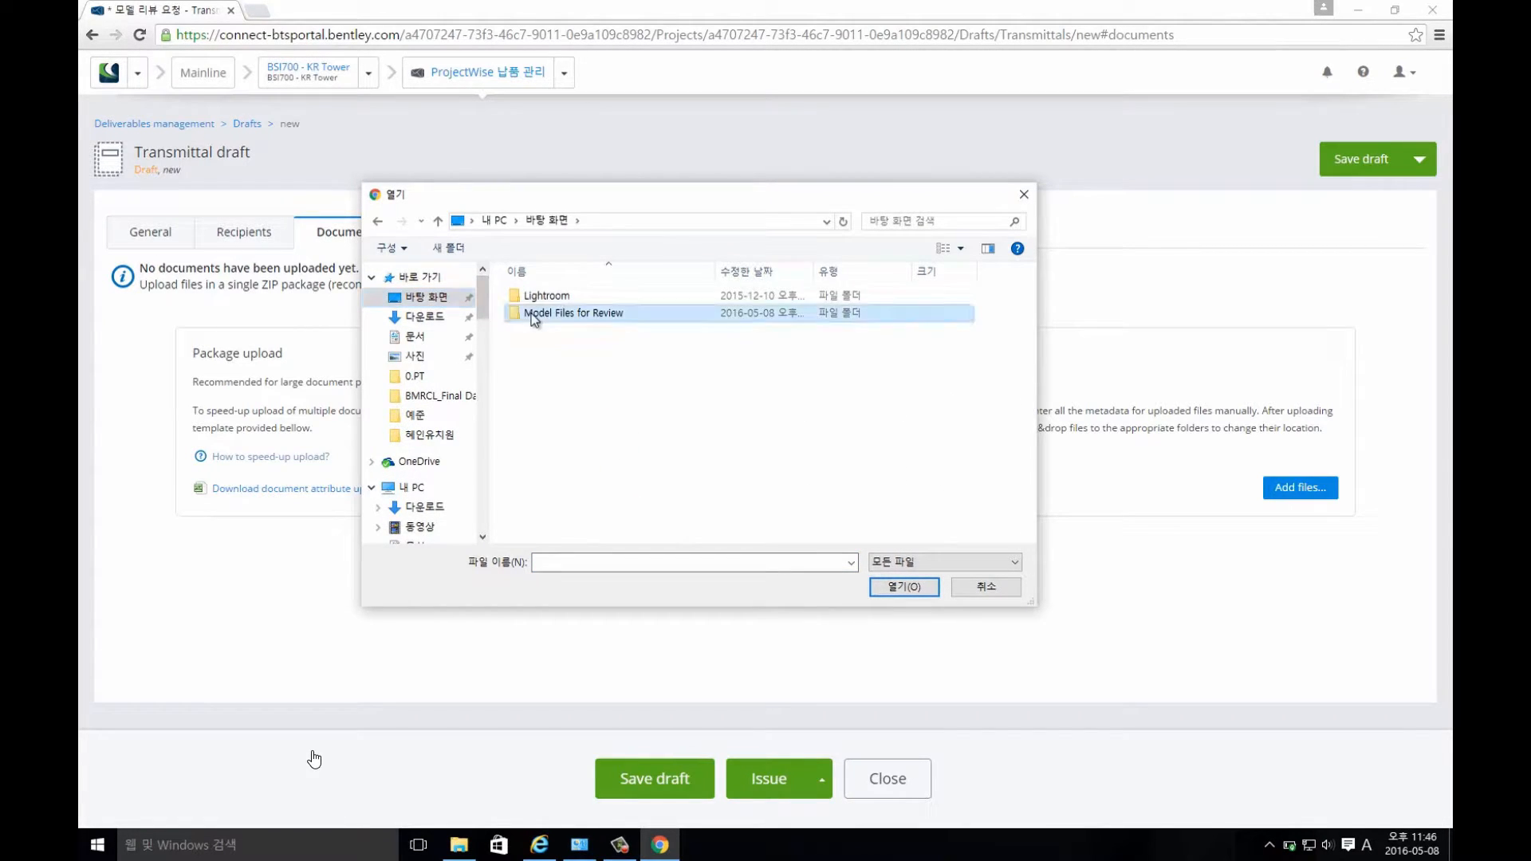
pyautogui.doubleClick(533, 315)
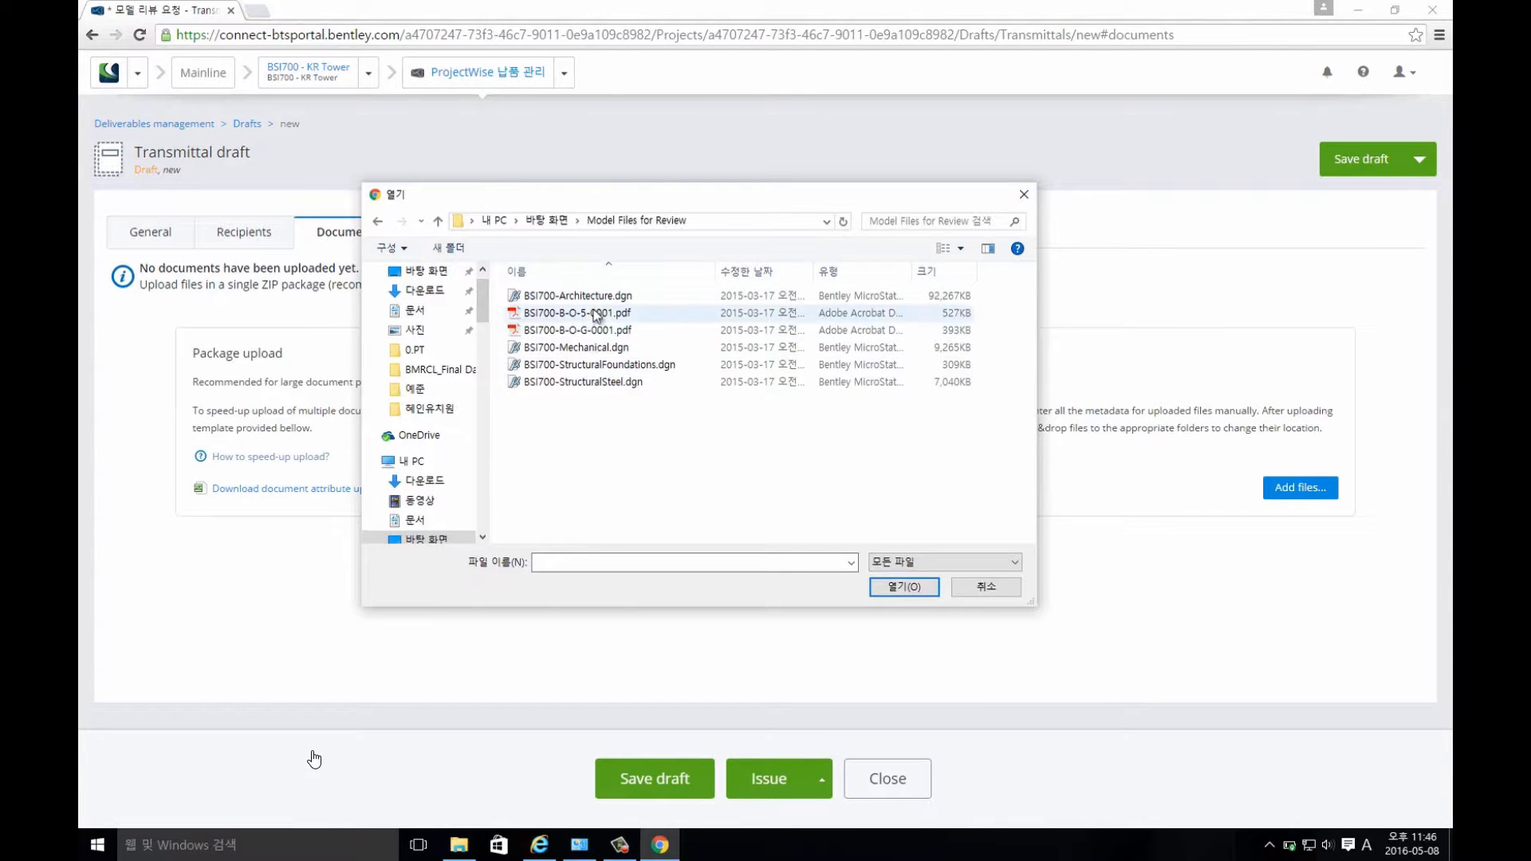
pyautogui.click(594, 302)
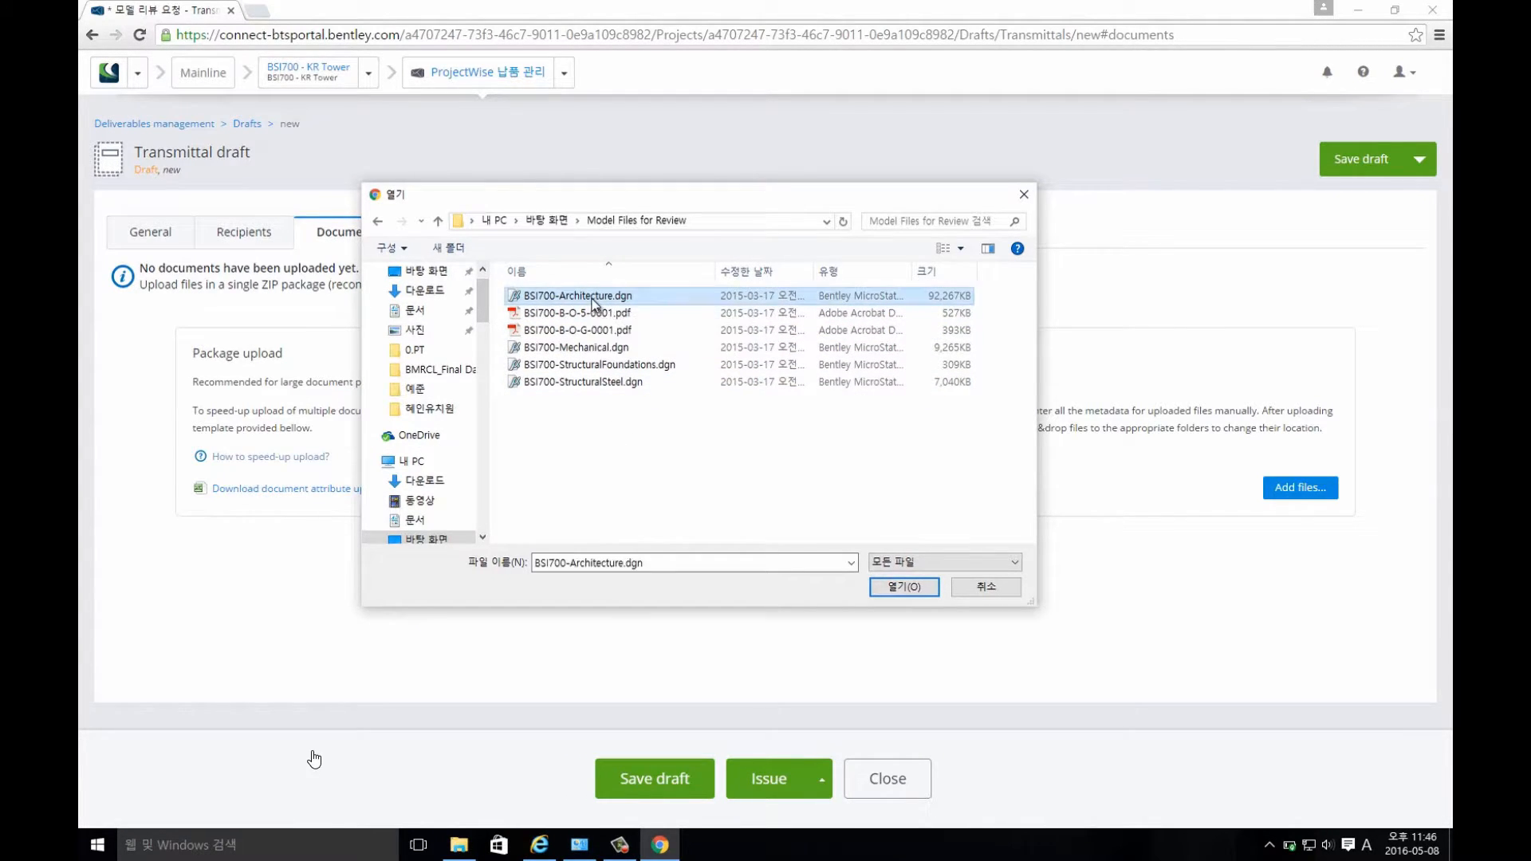
pyautogui.keyDown('shift'); pyautogui.click(580, 352); pyautogui.keyUp('shift')
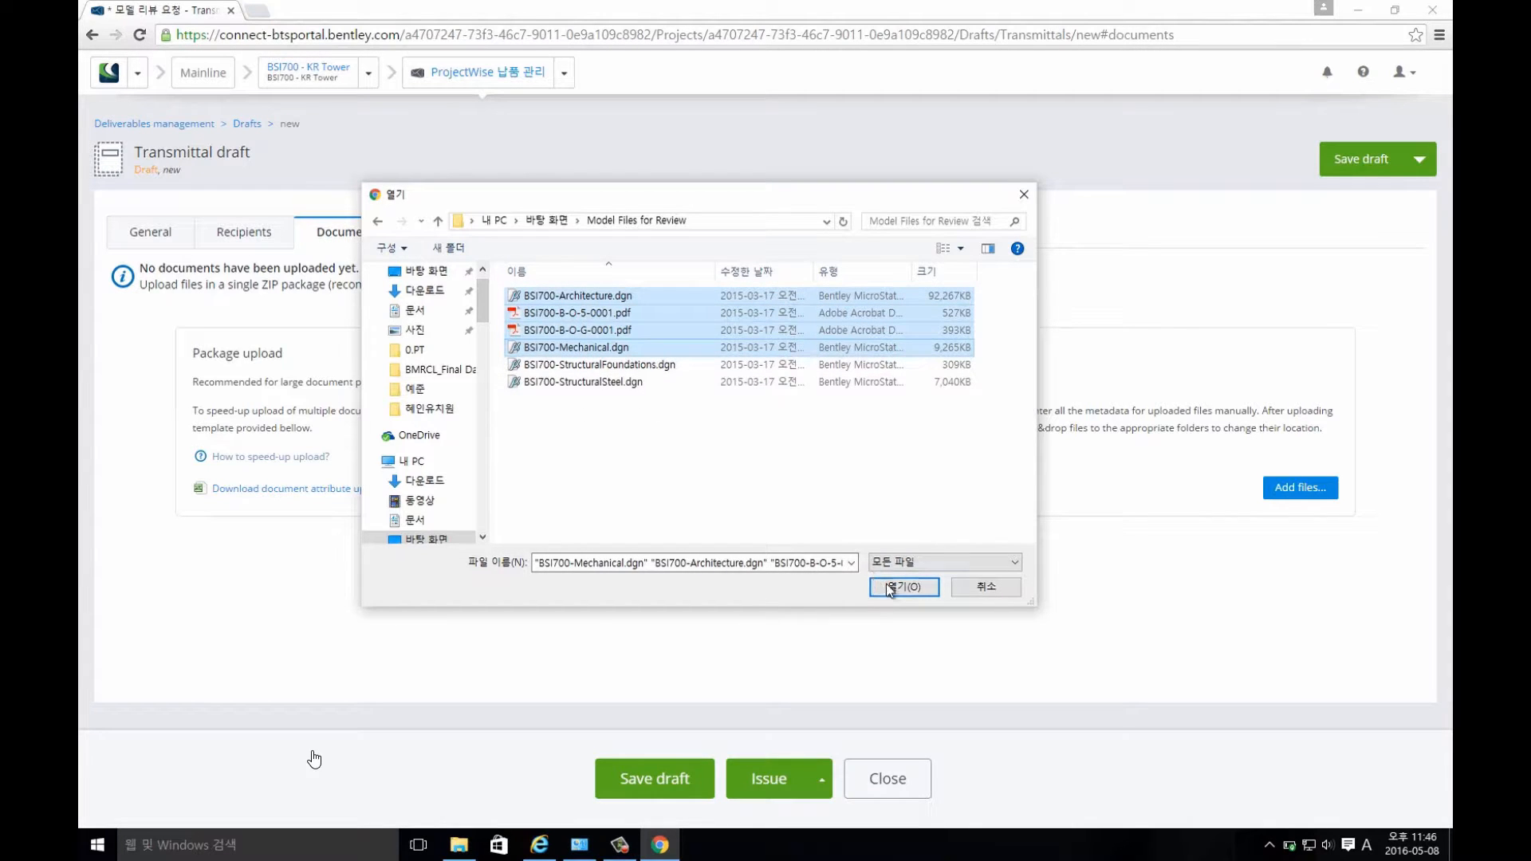
pyautogui.click(914, 588)
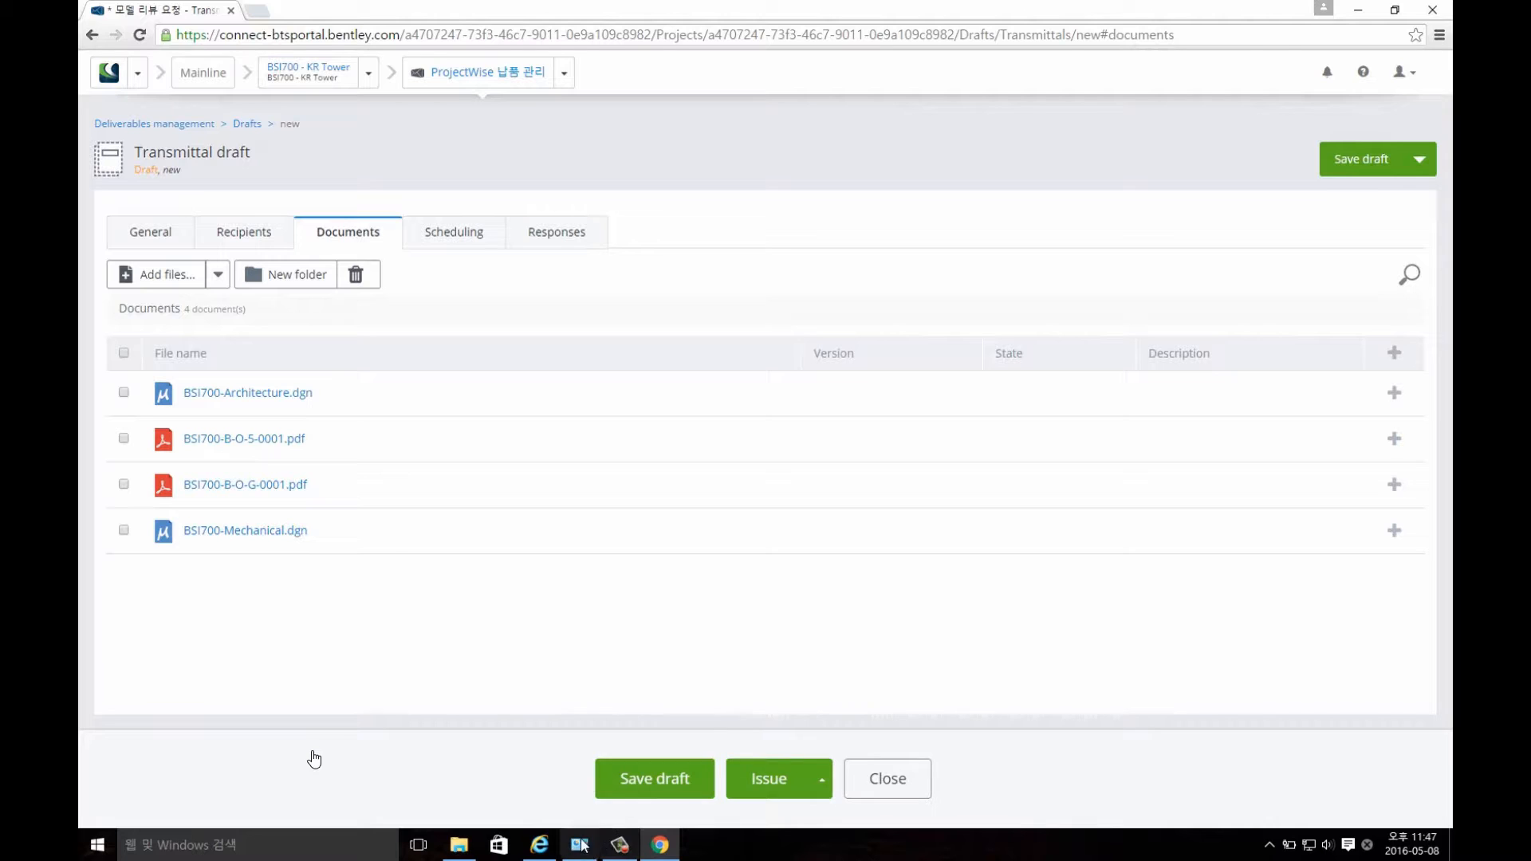
# - Add BSI700-StructuralFoundations.dgn and BSI700-StructuralSteel.dgn from the open File Explorer folder to the transmittal, and download BSI700-Architecture.dgn
pyautogui.click(459, 845)
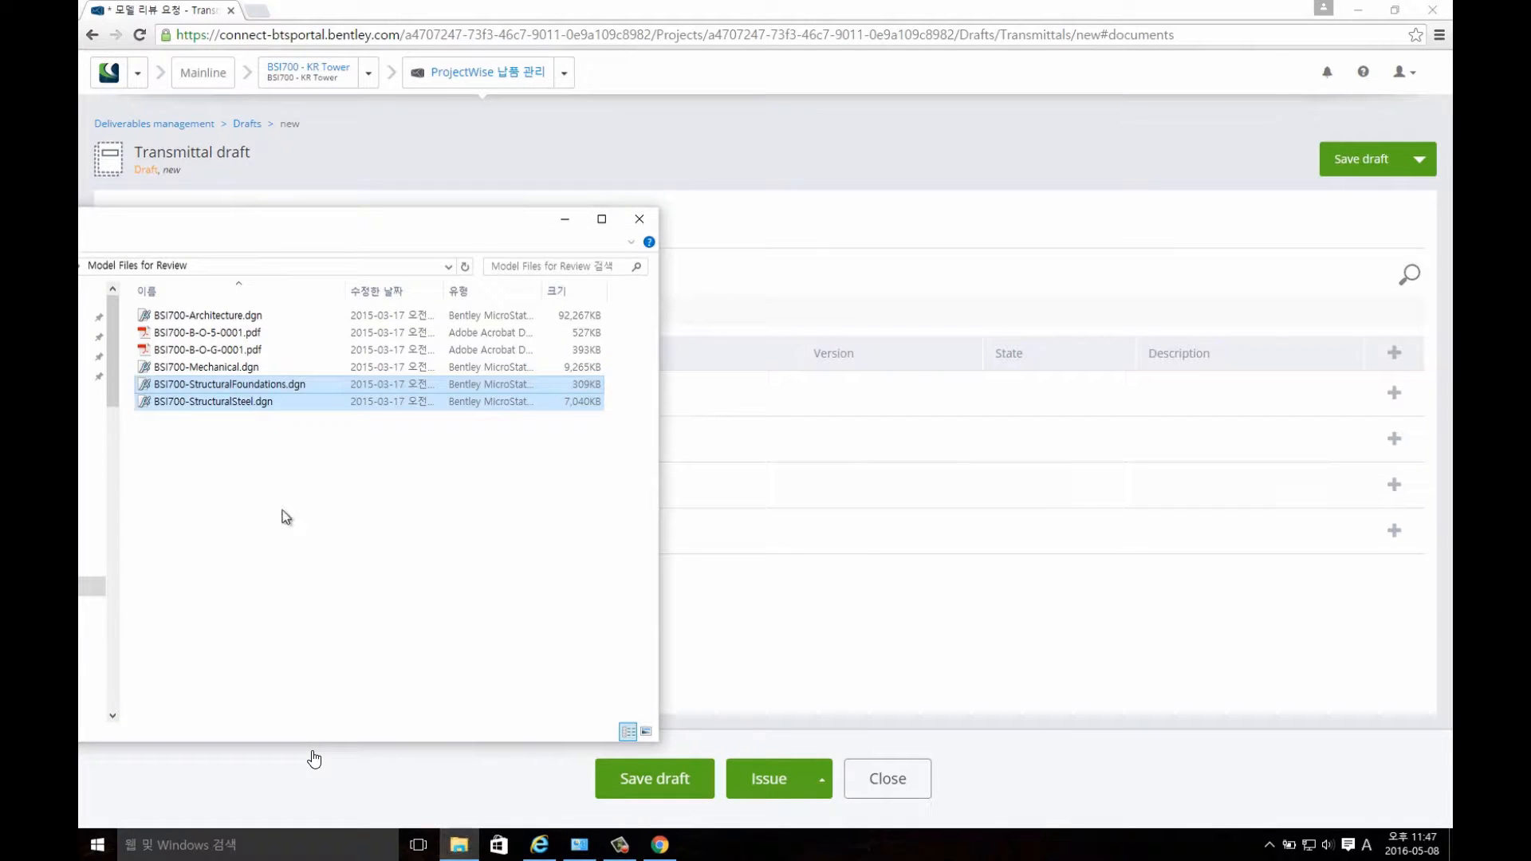
pyautogui.moveTo(223, 400); pyautogui.dragTo(796, 648)
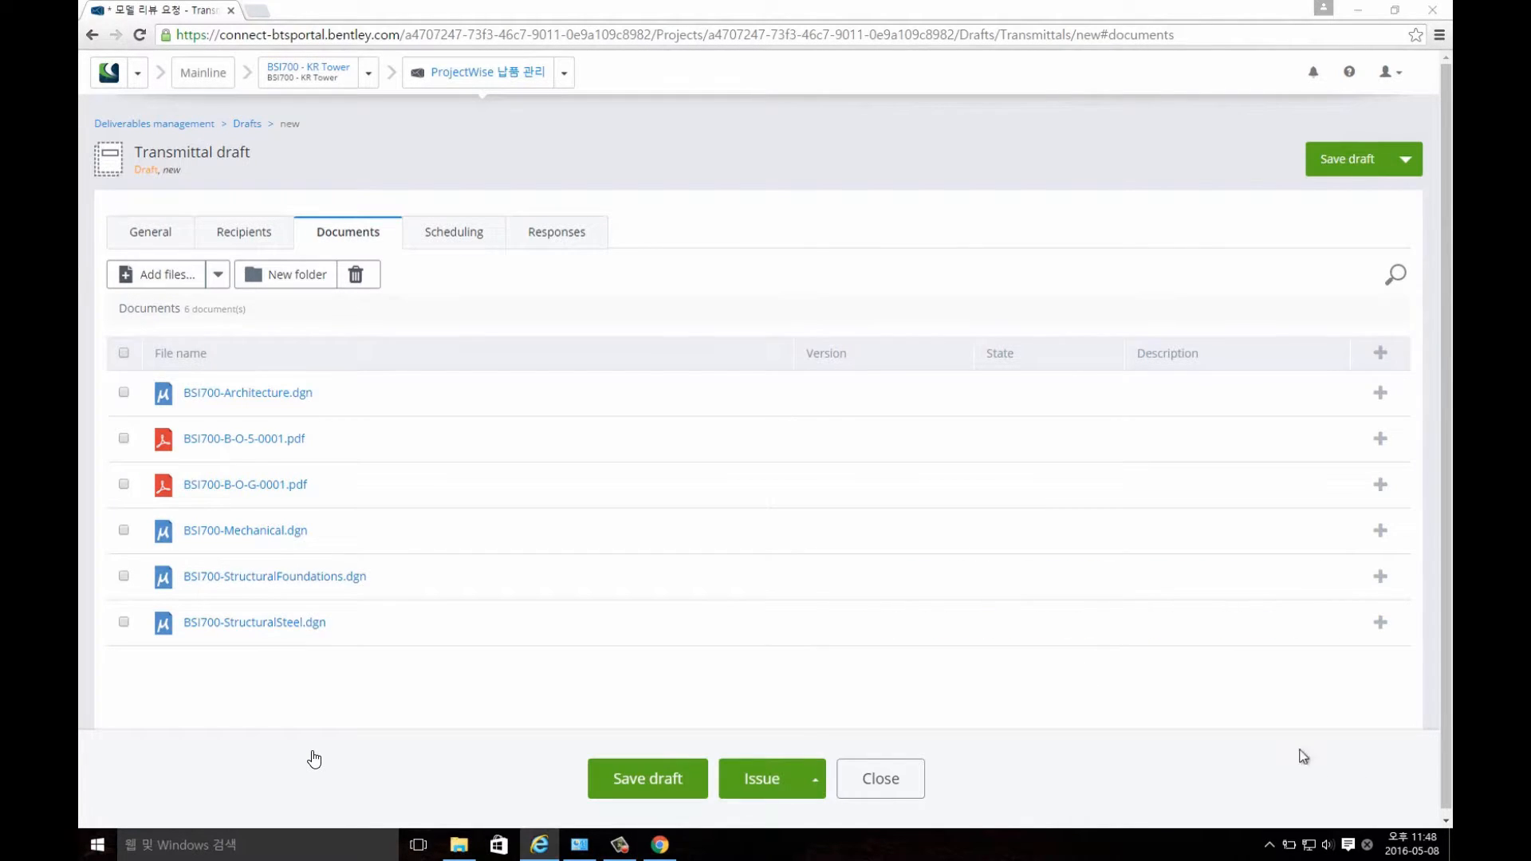
pyautogui.click(219, 394)
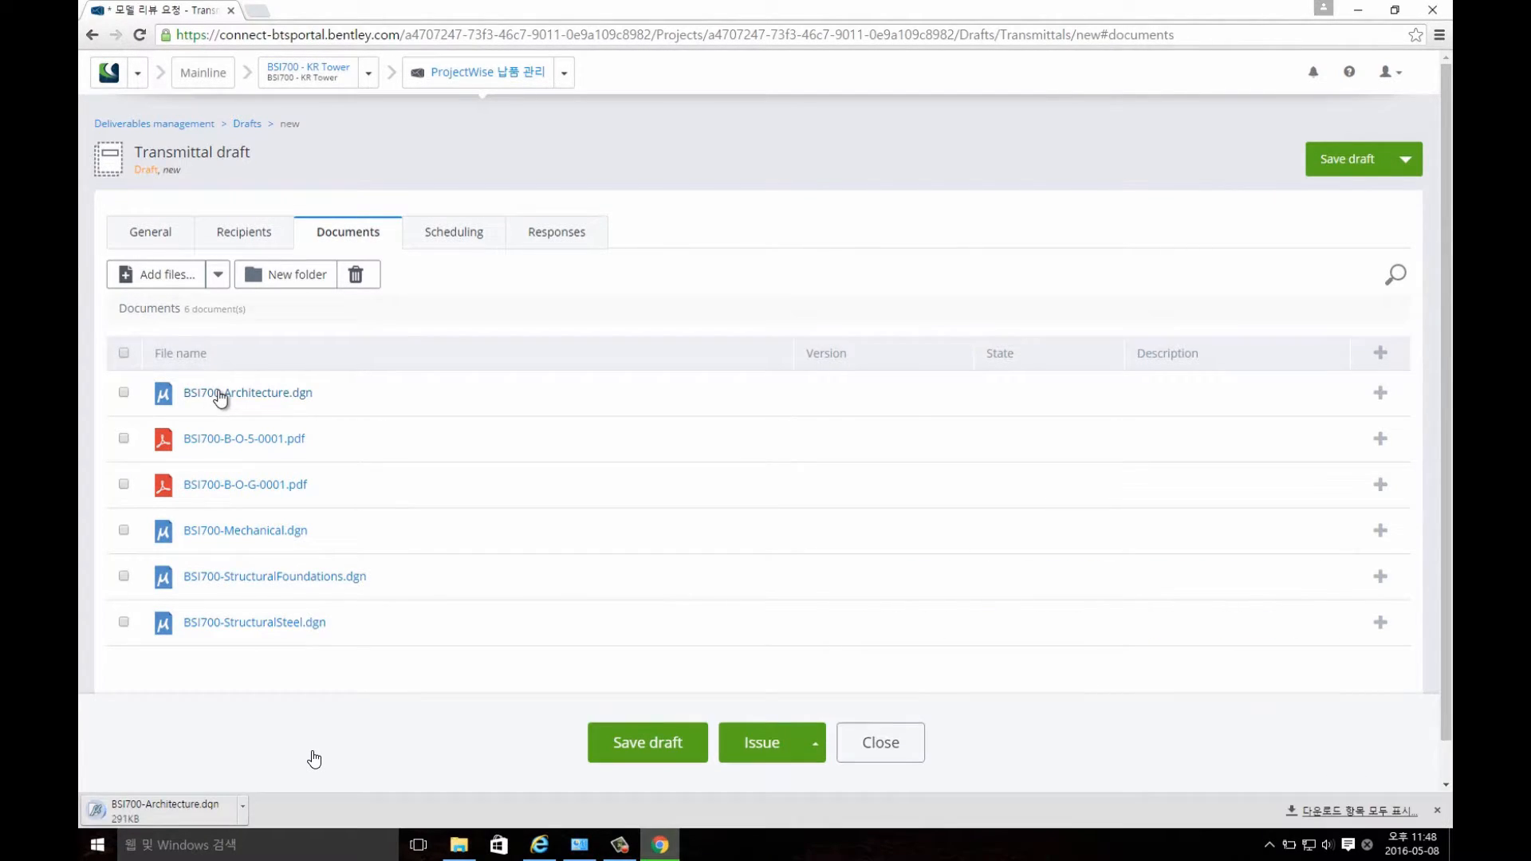
# - Set the version of BSI700-Architecture.dgn to v1.0 and its description to "Arch"
pyautogui.click(1380, 392)
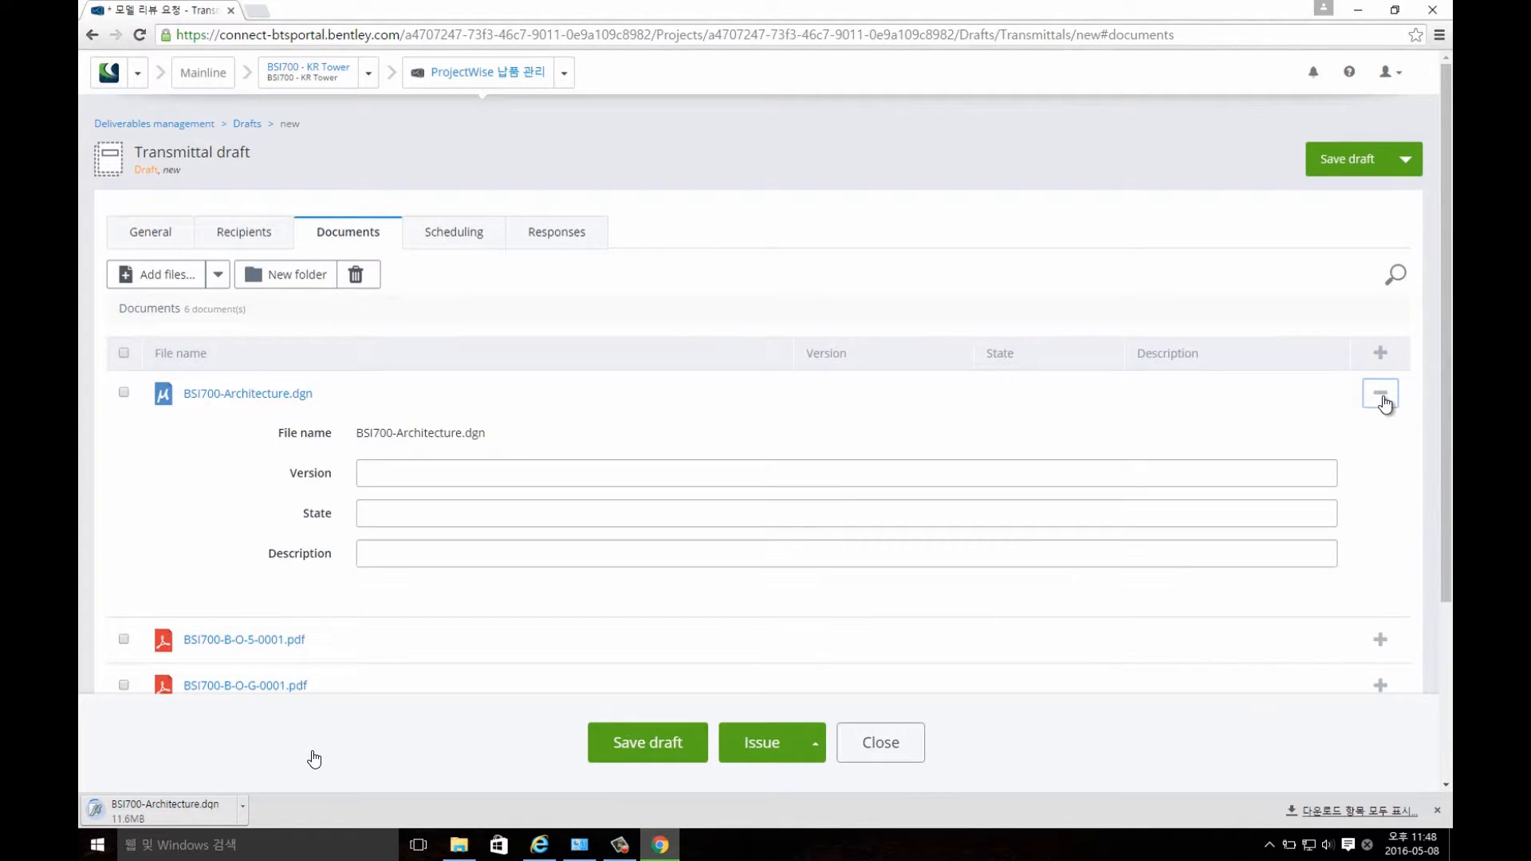
pyautogui.click(414, 469)
pyautogui.write('v1.0')
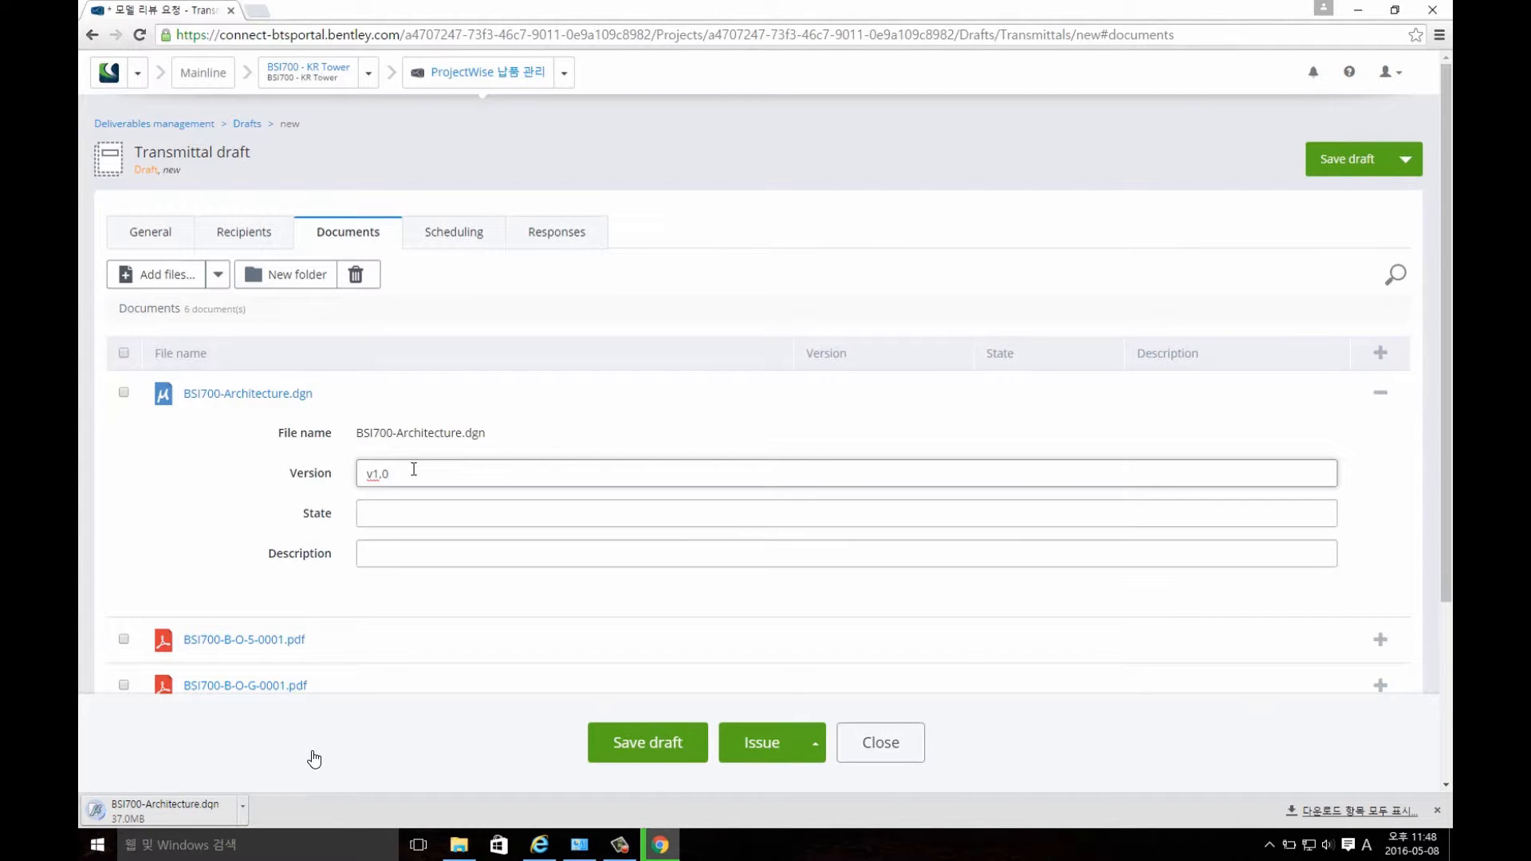
pyautogui.click(383, 560)
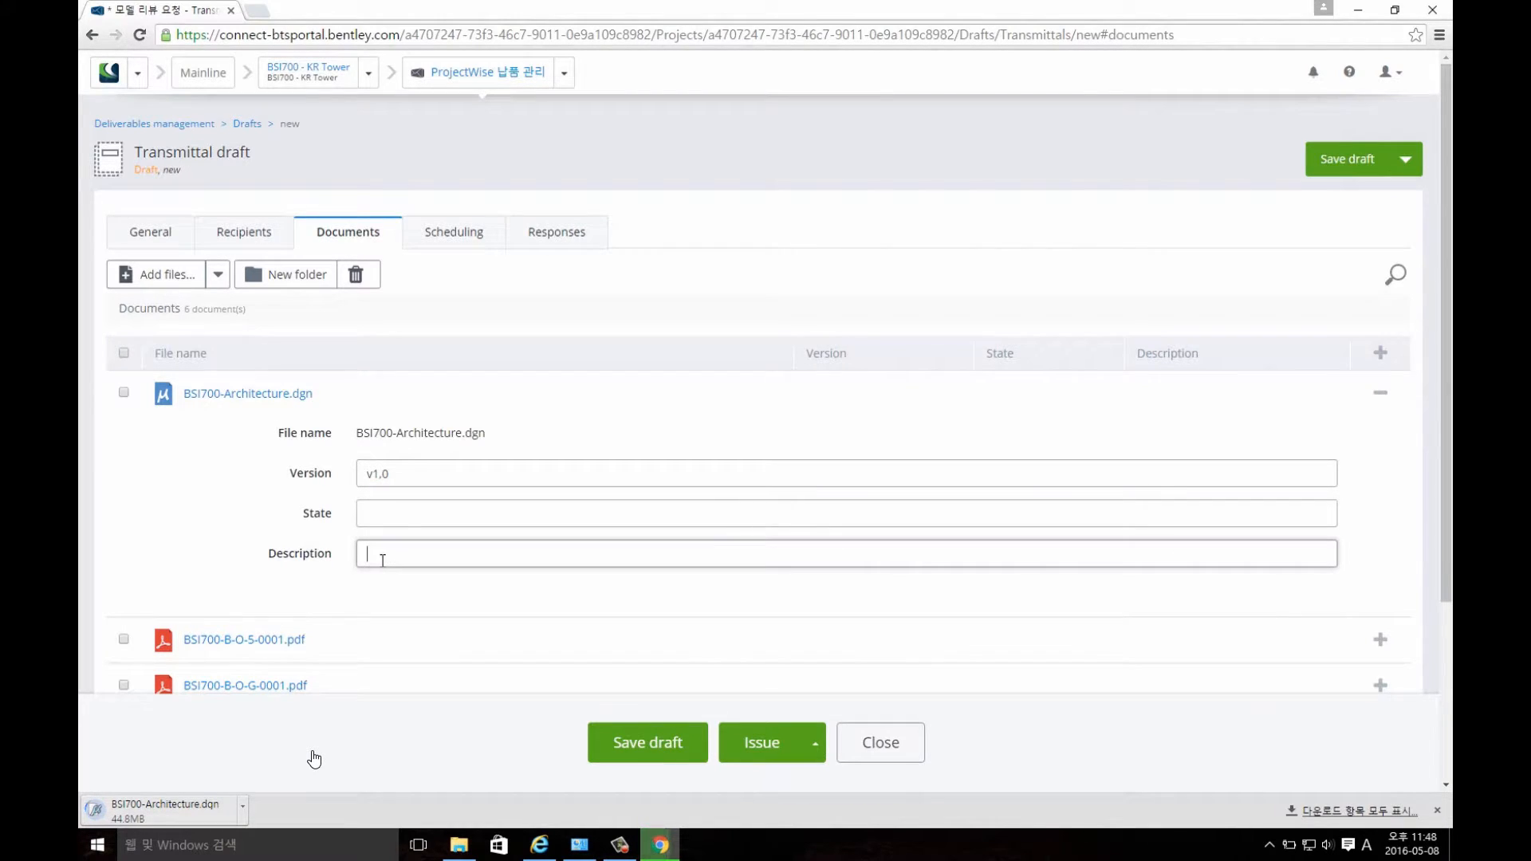
pyautogui.write('Arch')
# - Set the version of BSI700-Mechanical.dgn to v1.0 and its description to "Mechnical"
pyautogui.scroll(-2, 882, 575)
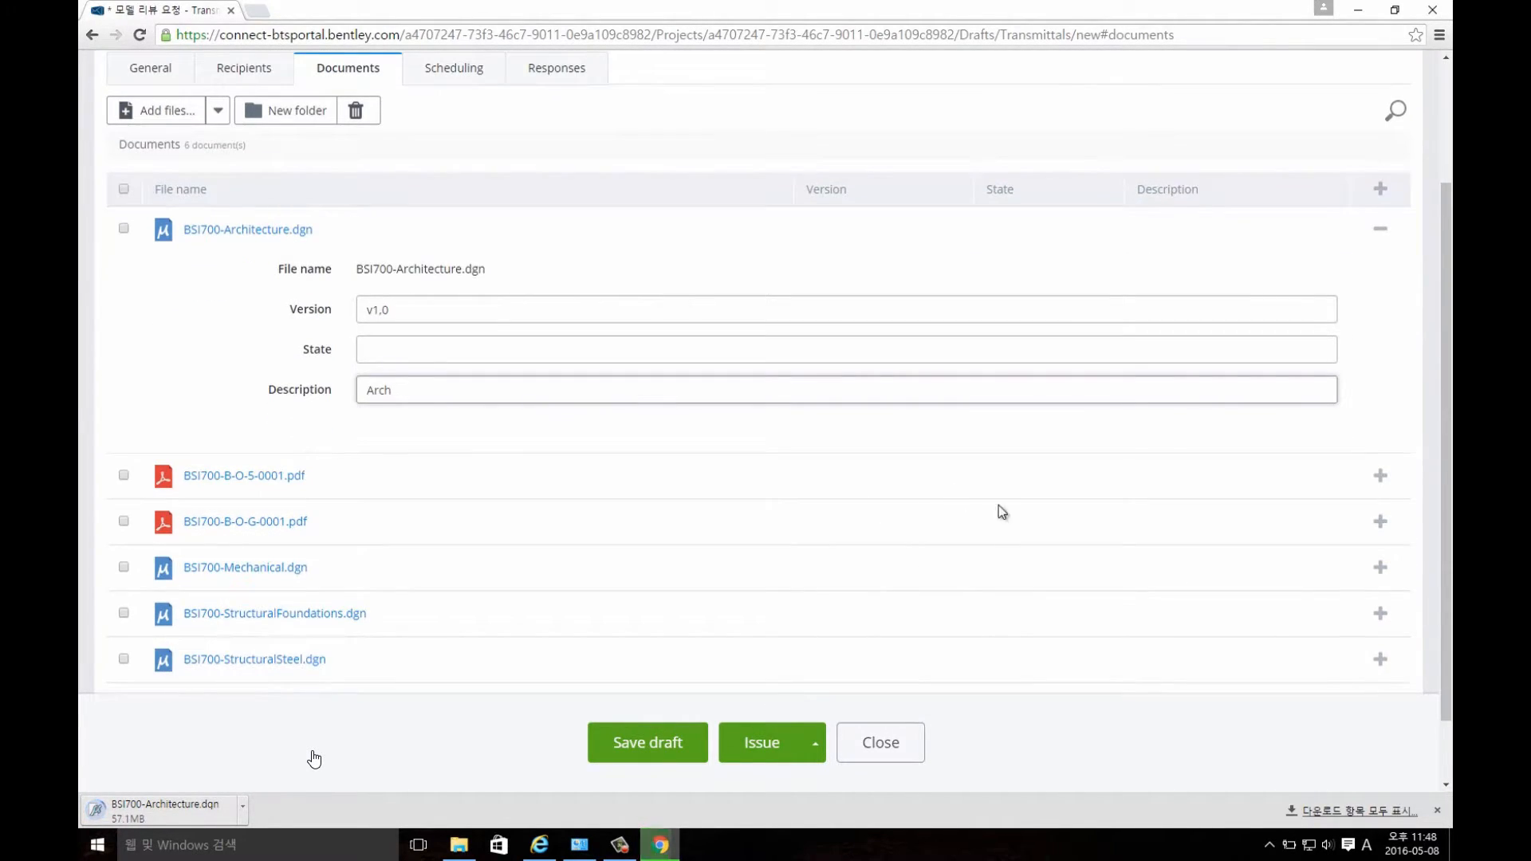
pyautogui.scroll(-1, 1018, 547)
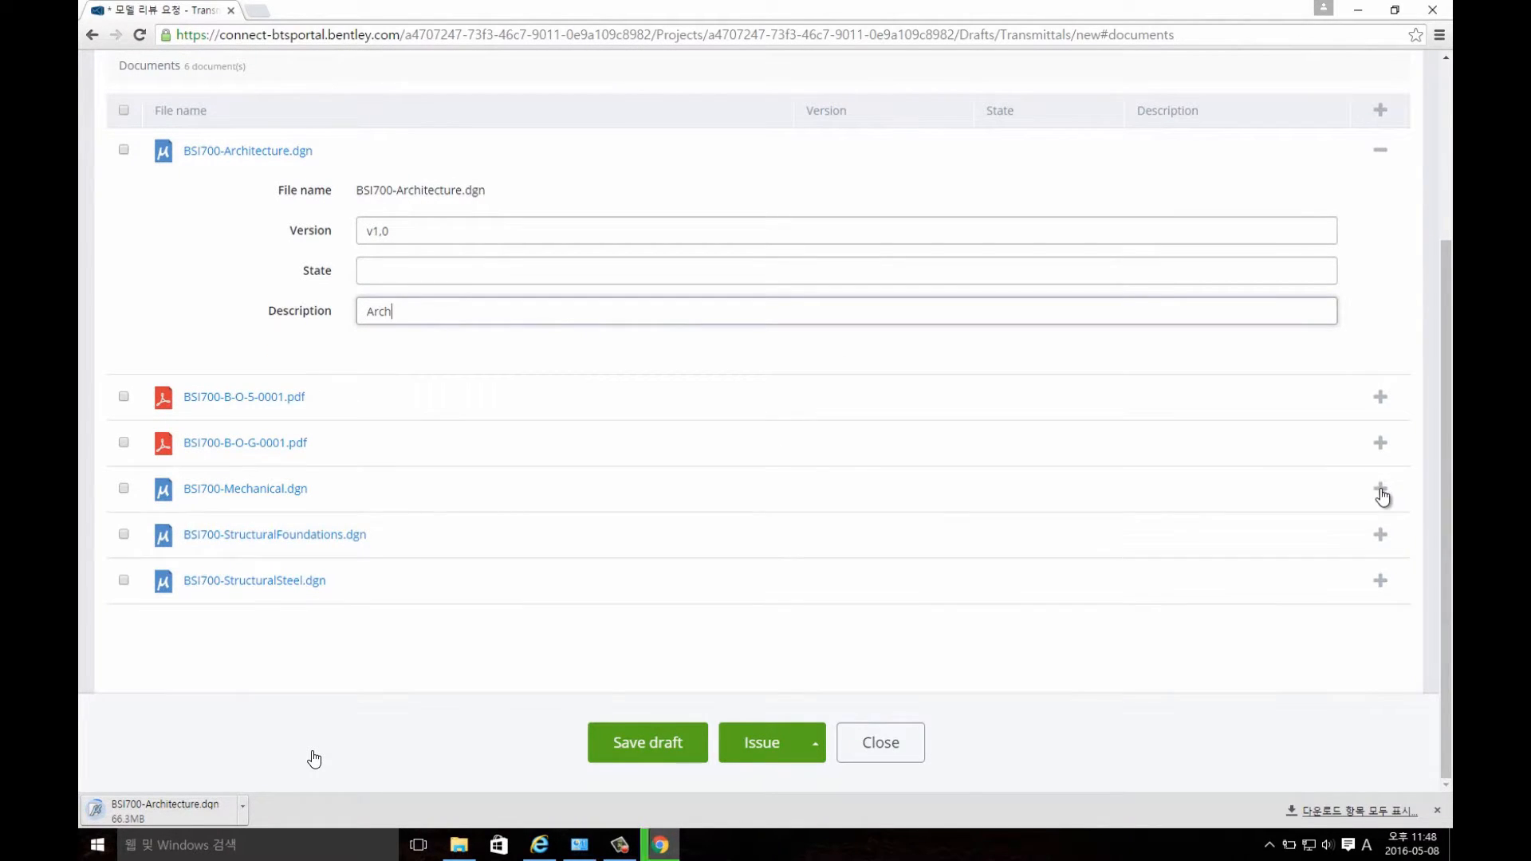
pyautogui.click(1380, 492)
pyautogui.click(530, 567)
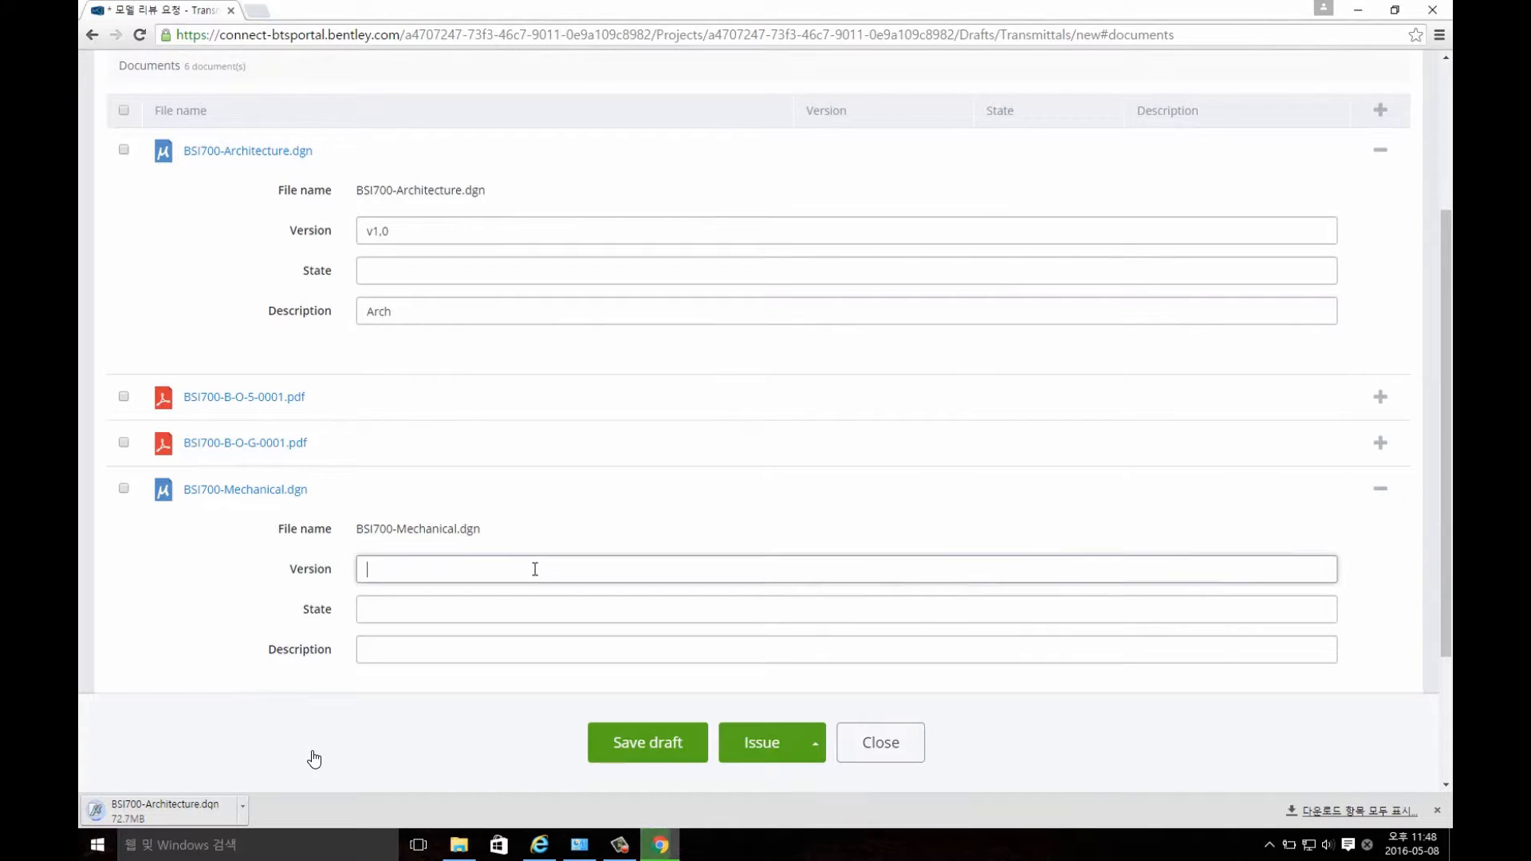
pyautogui.write('v1.0')
pyautogui.click(469, 648)
pyautogui.write('Me')
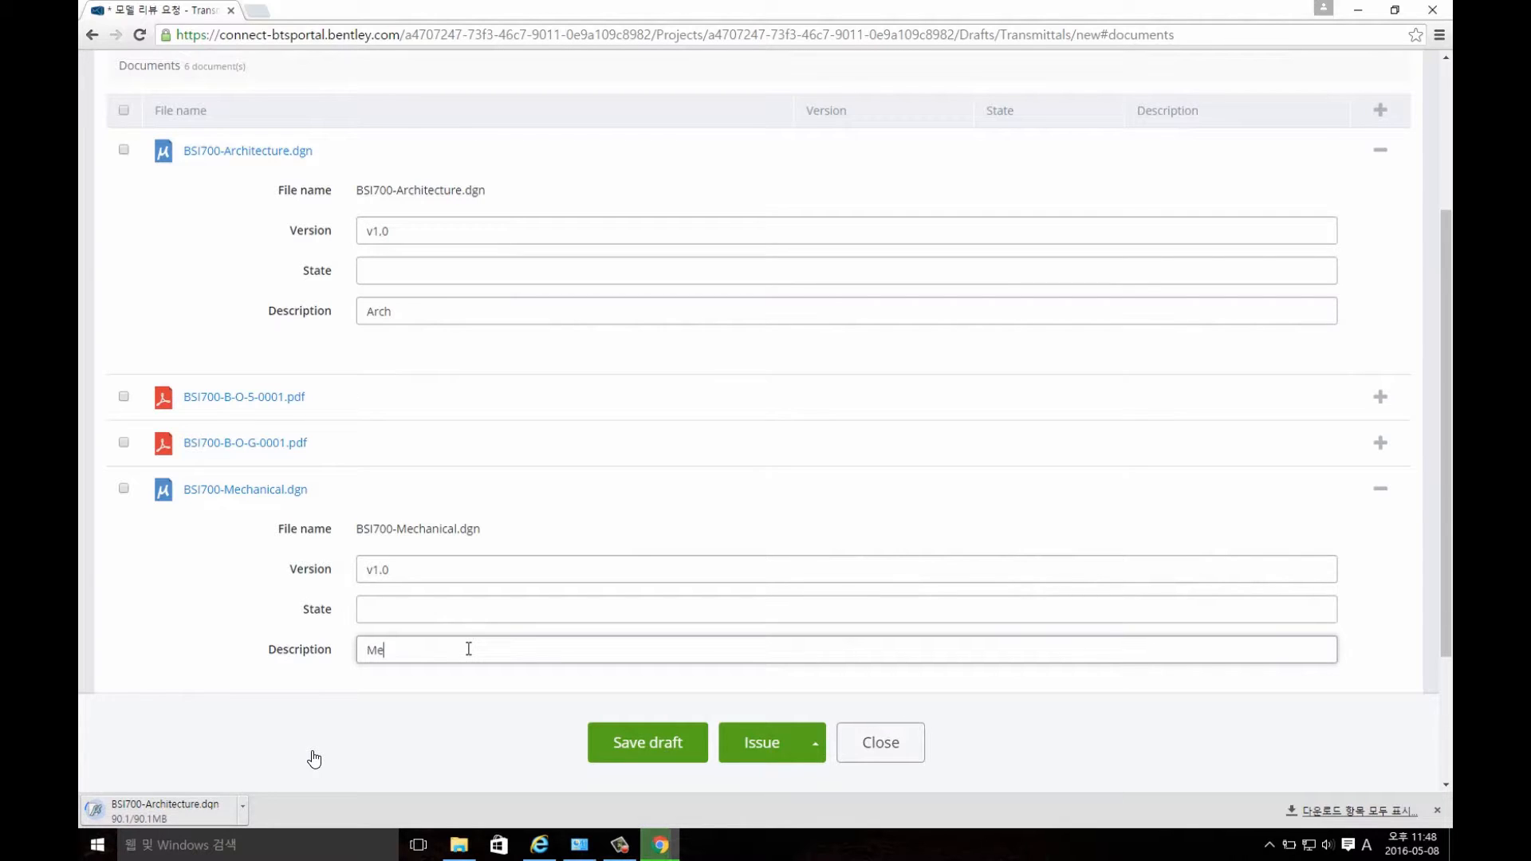
pyautogui.write('chnical')
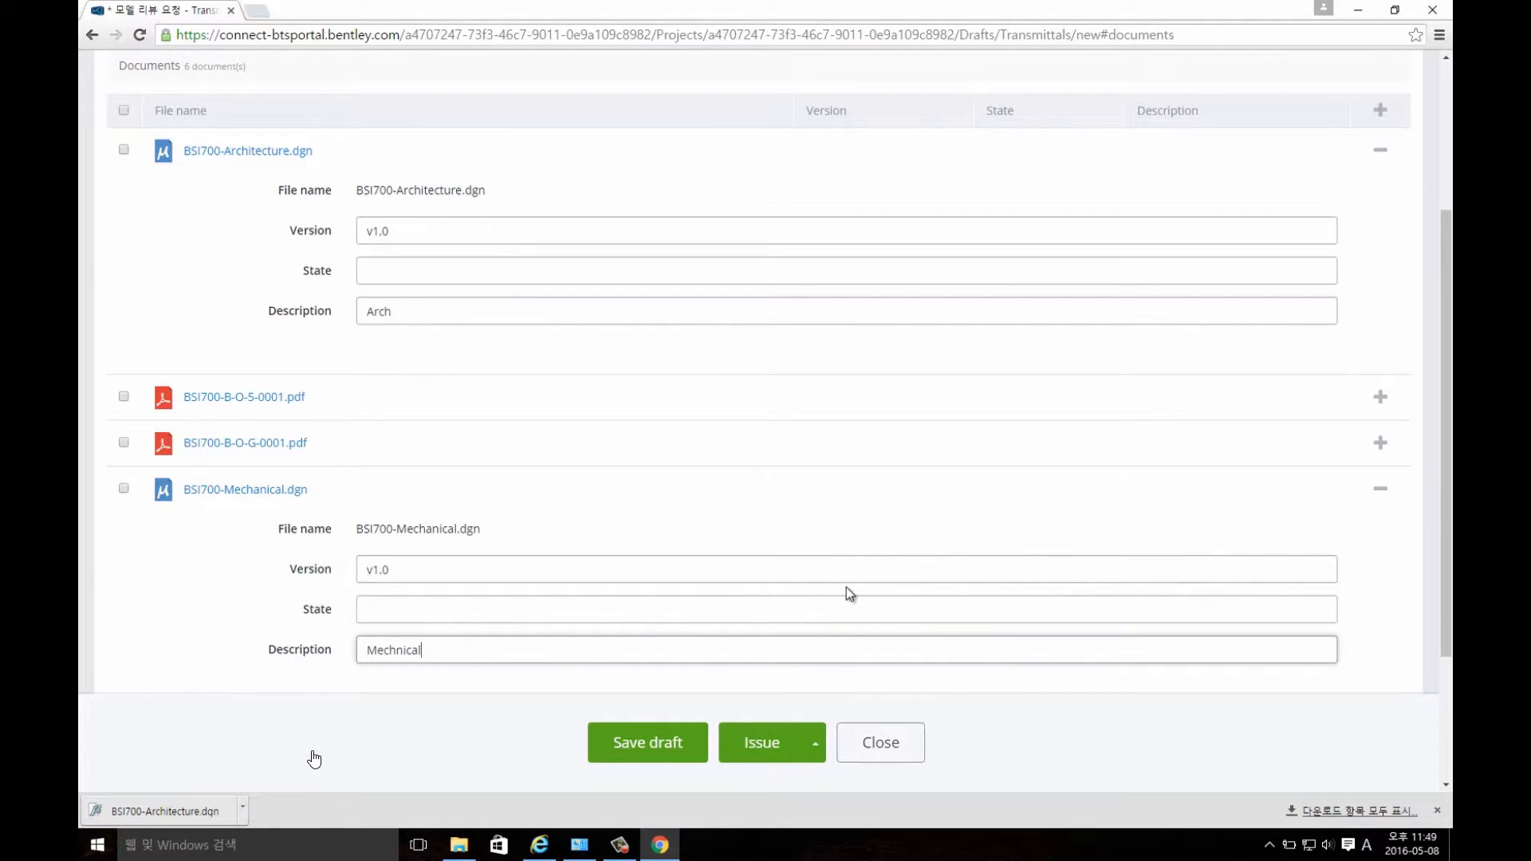
# - Give BSI700-StructuralSteel.dgn the version V2.0 and the description "StructuralSteel", and save the transmittal draft
pyautogui.scroll(-3, 846, 590)
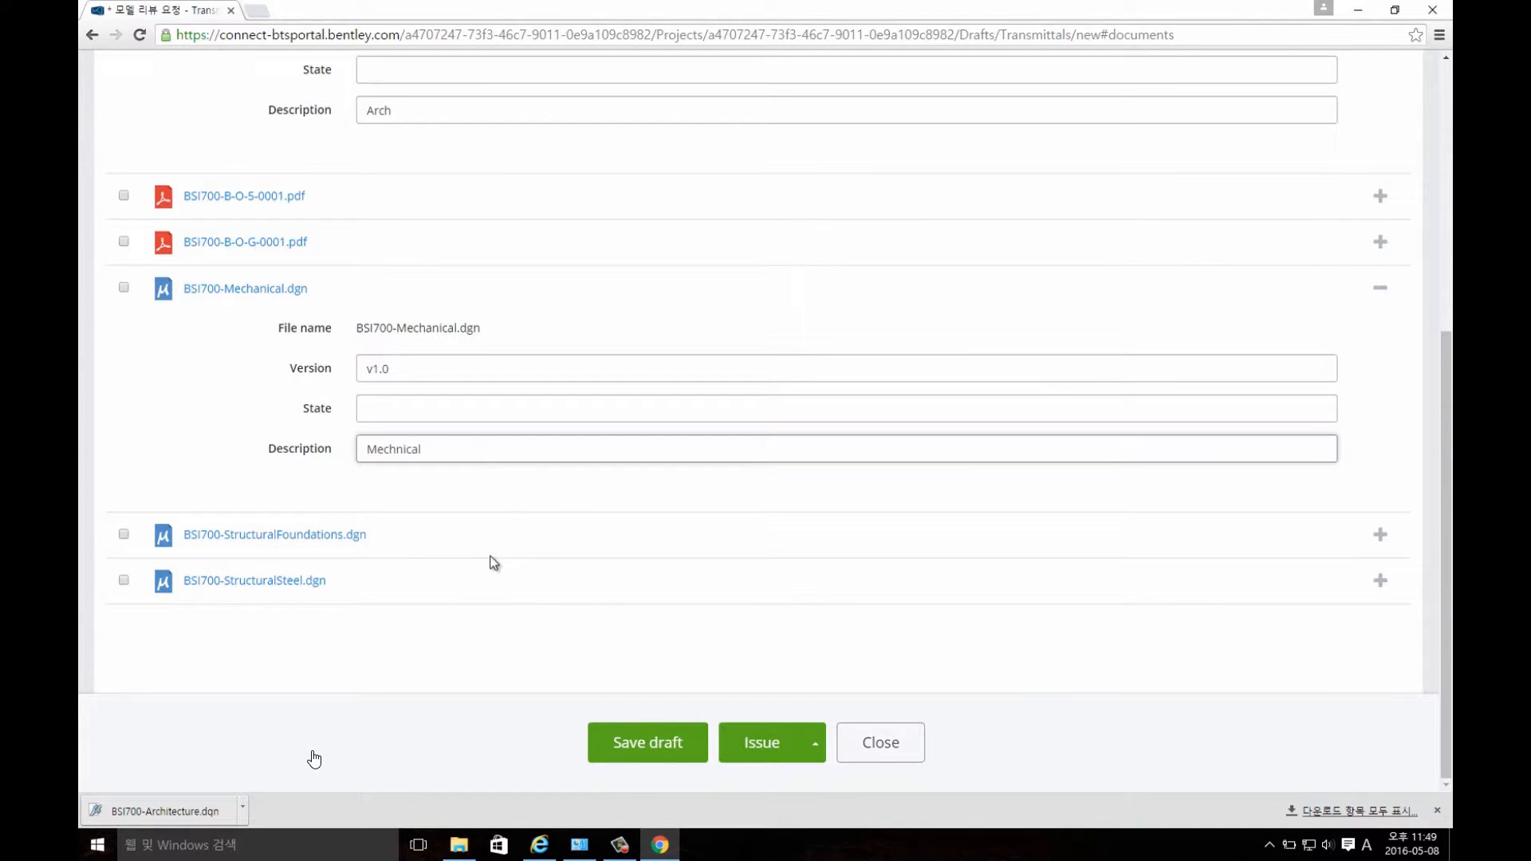
pyautogui.click(1380, 582)
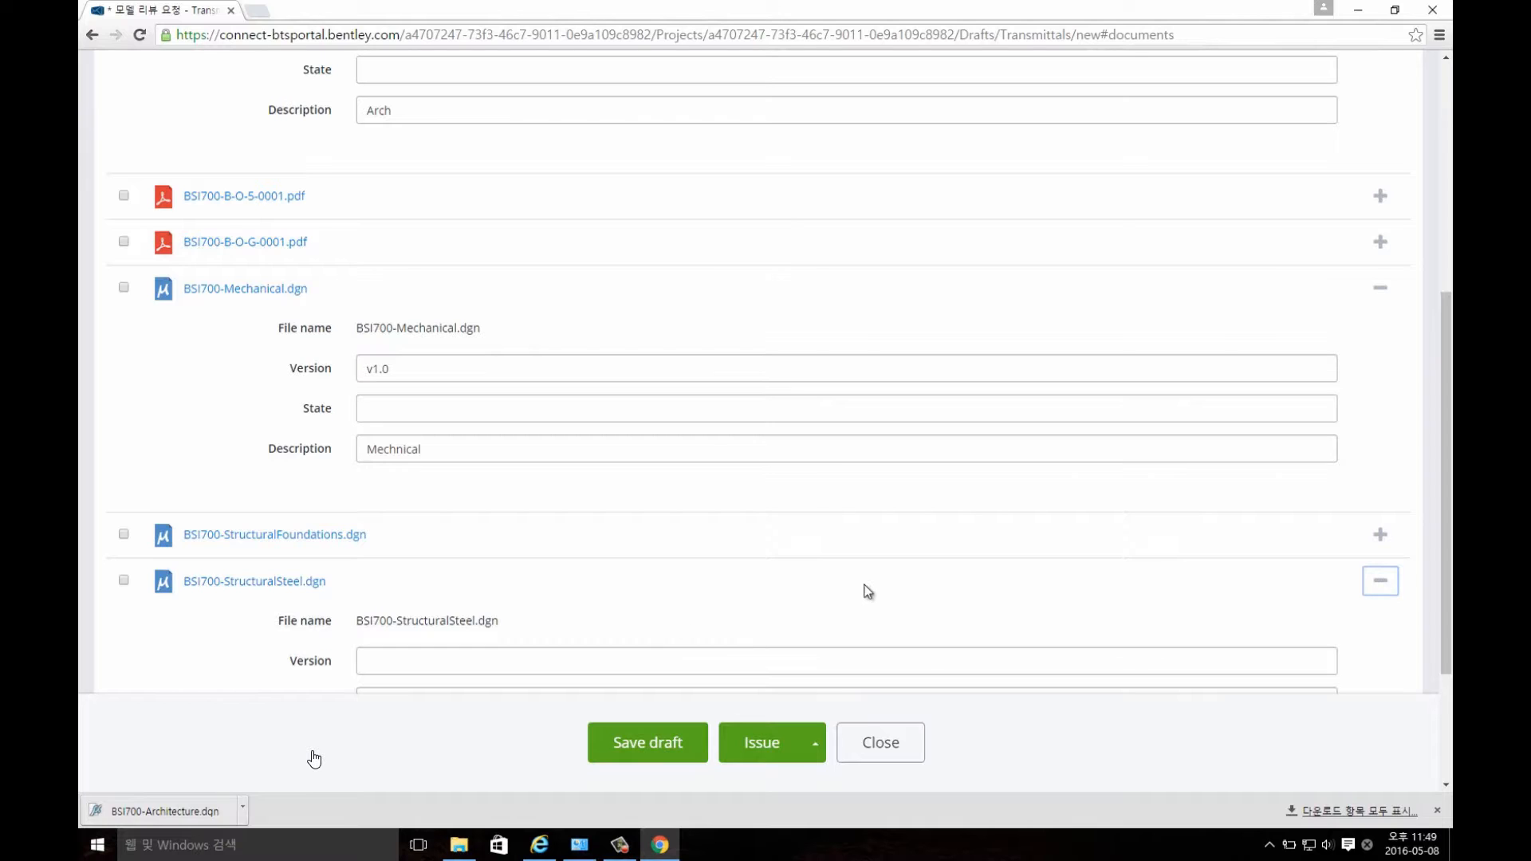
pyautogui.scroll(-2, 868, 590)
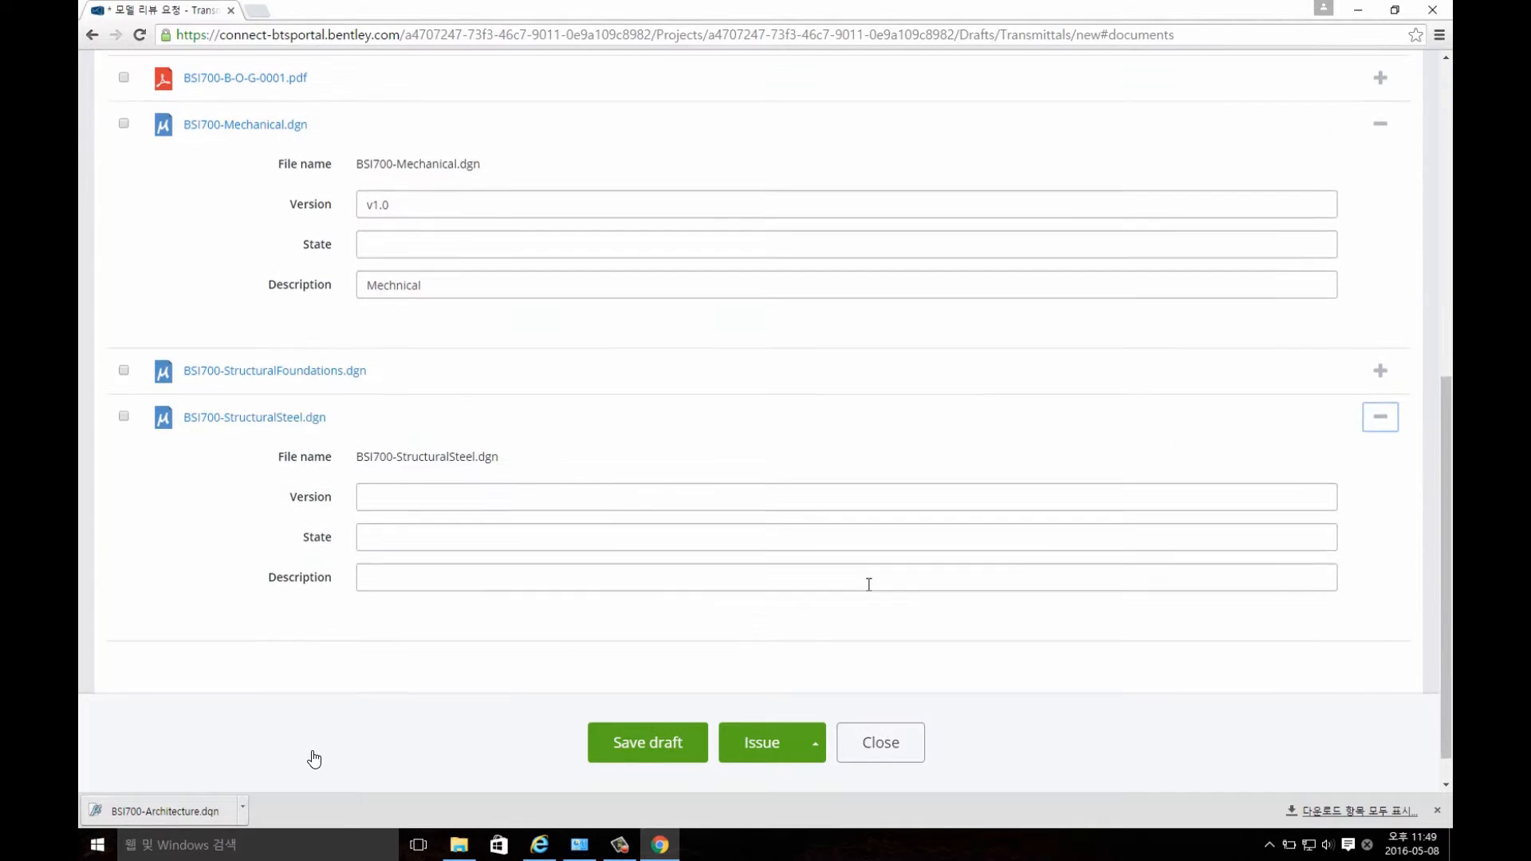
pyautogui.click(730, 498)
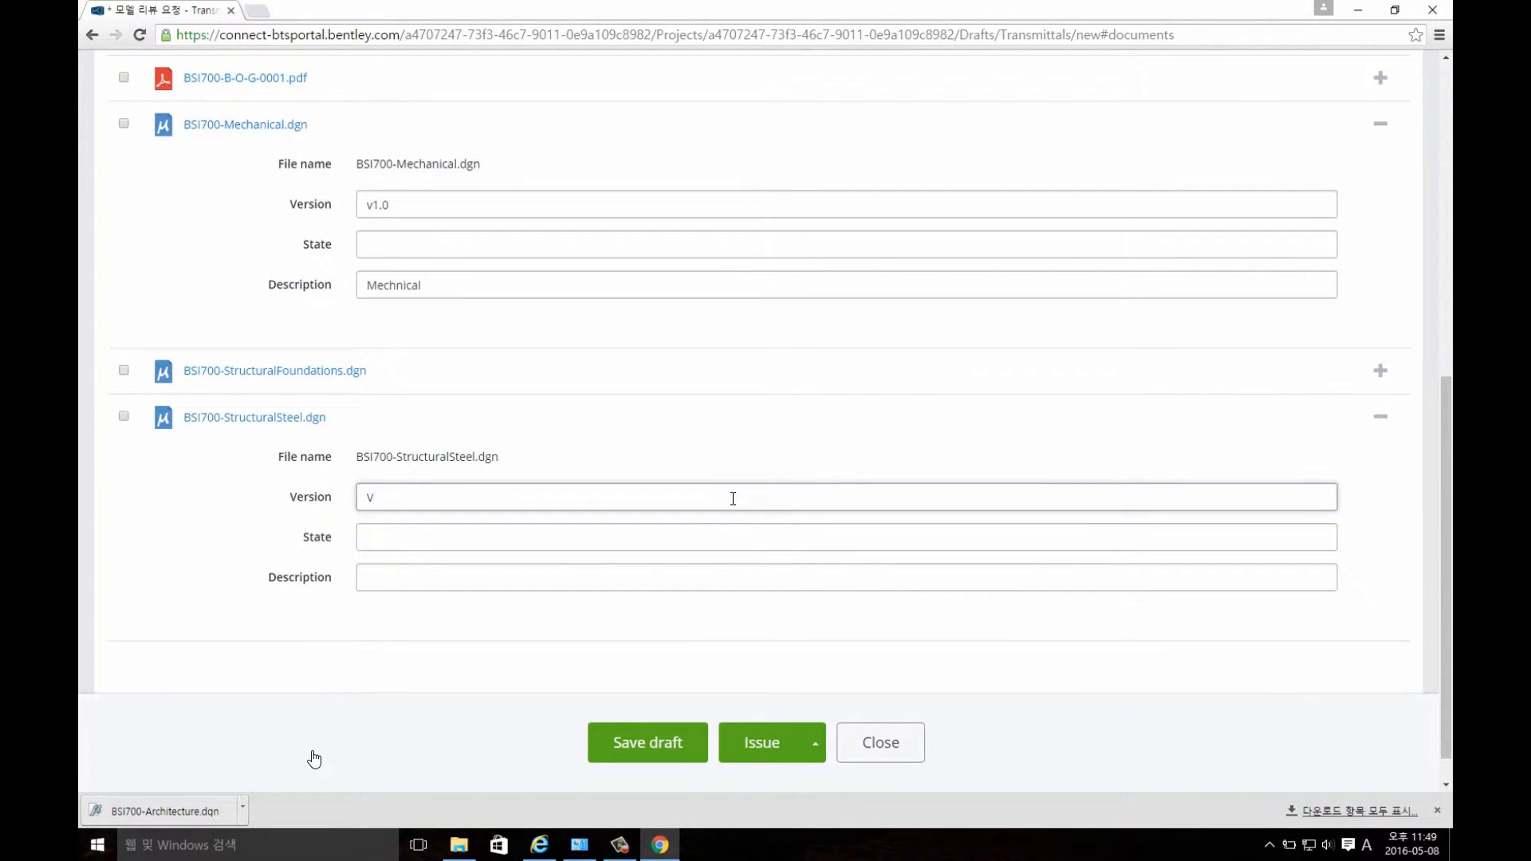
pyautogui.write('V2.0')
pyautogui.click(640, 587)
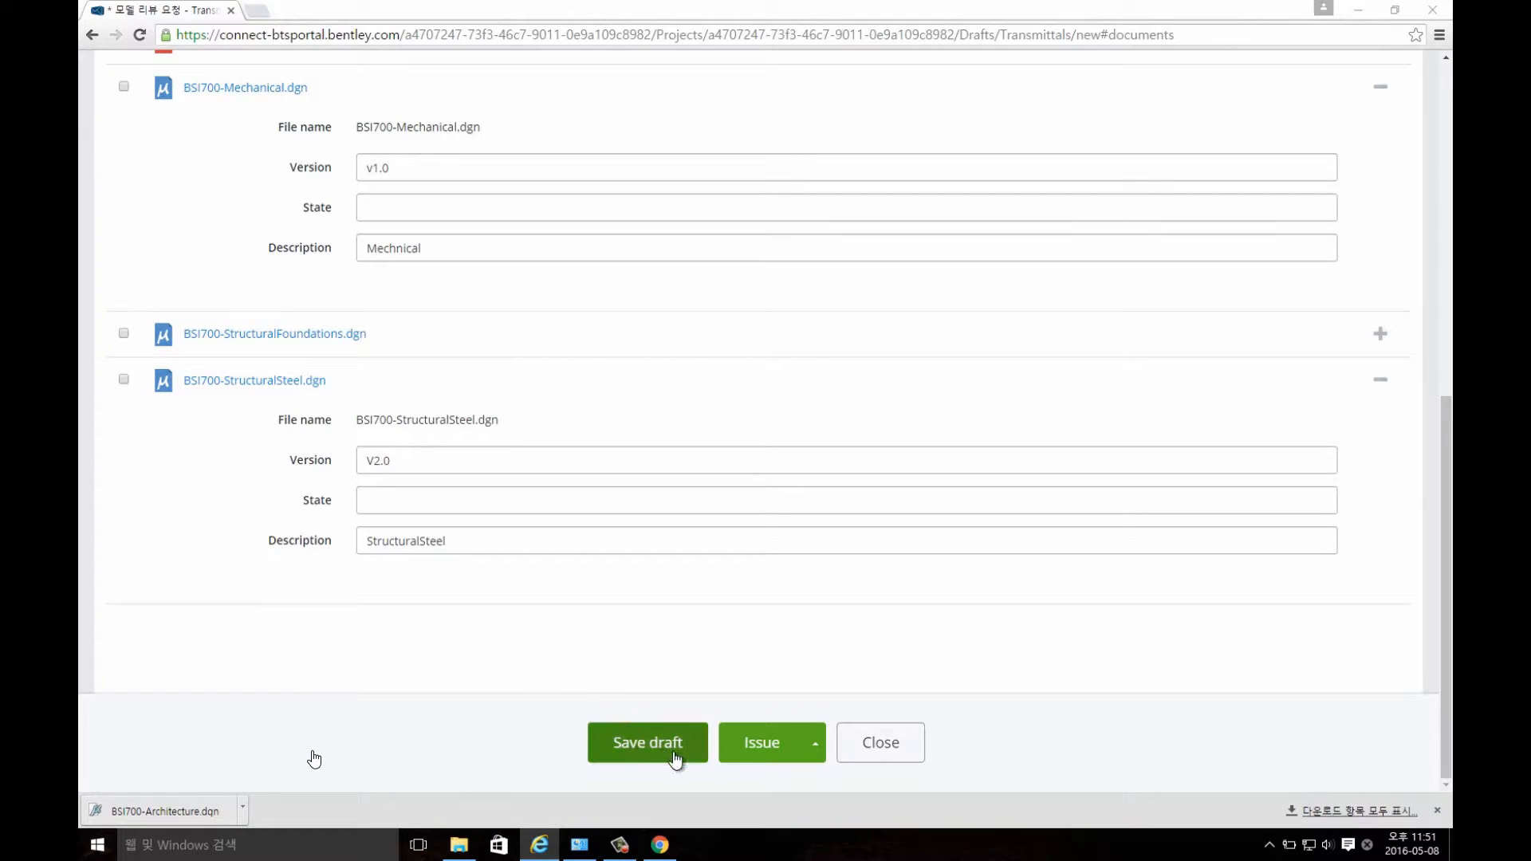
pyautogui.click(660, 750)
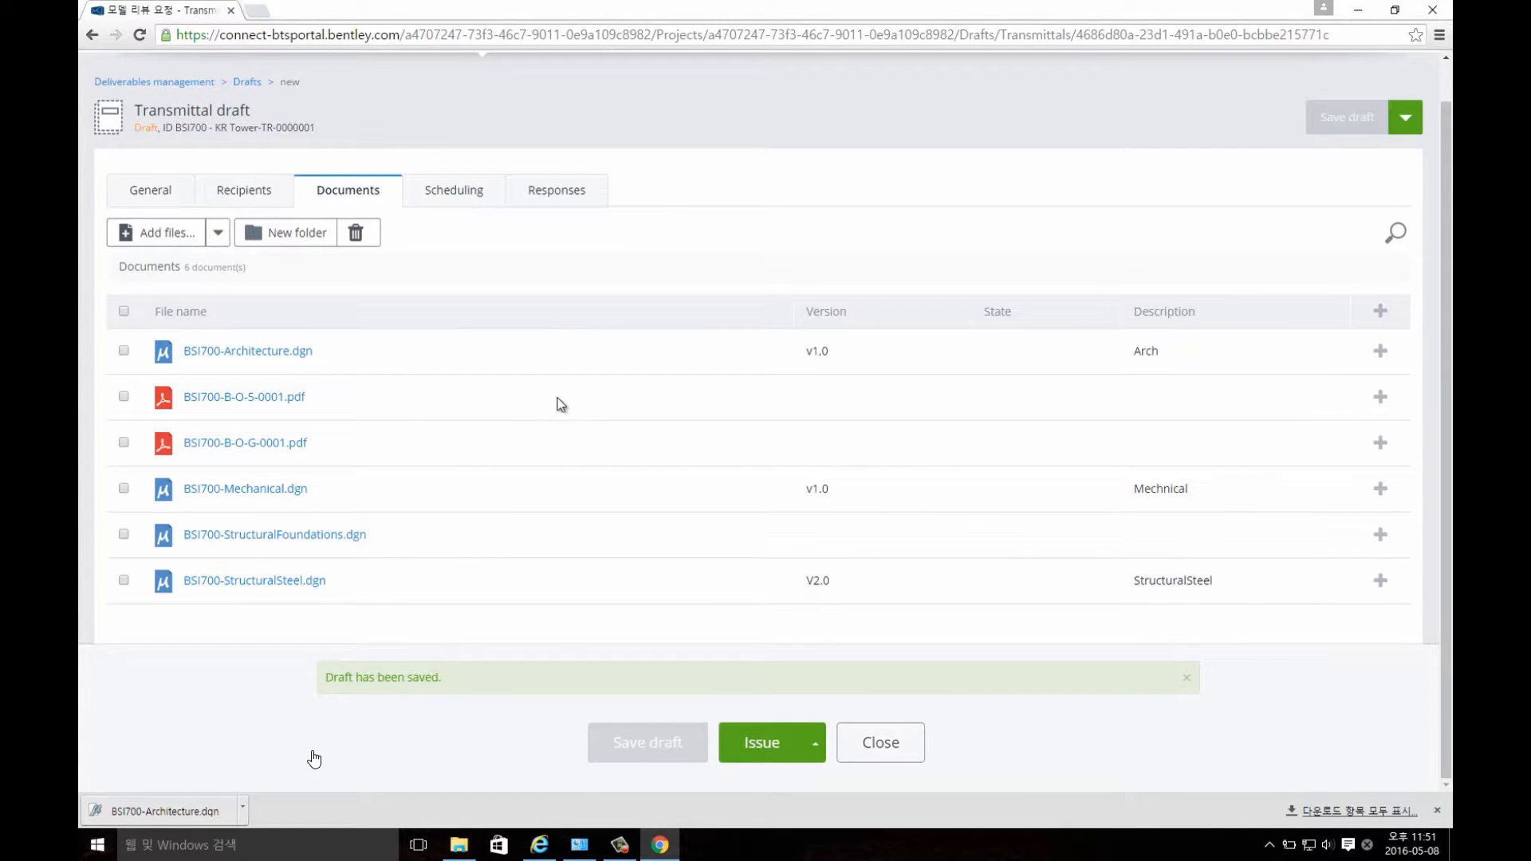
# - Schedule the transmittal's planned issue date for 2016.05.15 at 11:59 PM
pyautogui.click(467, 199)
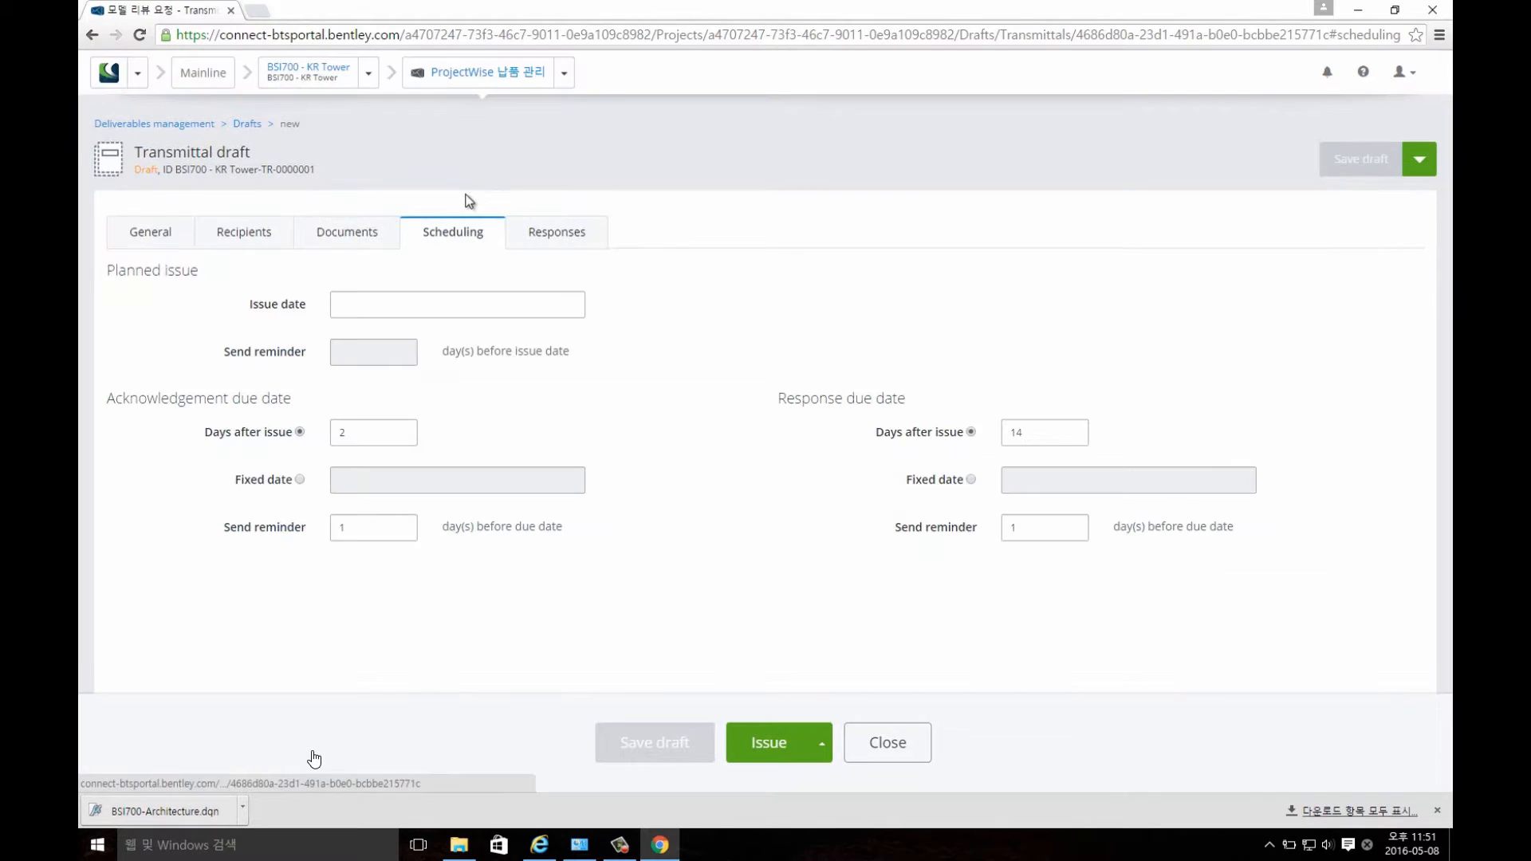
pyautogui.click(375, 303)
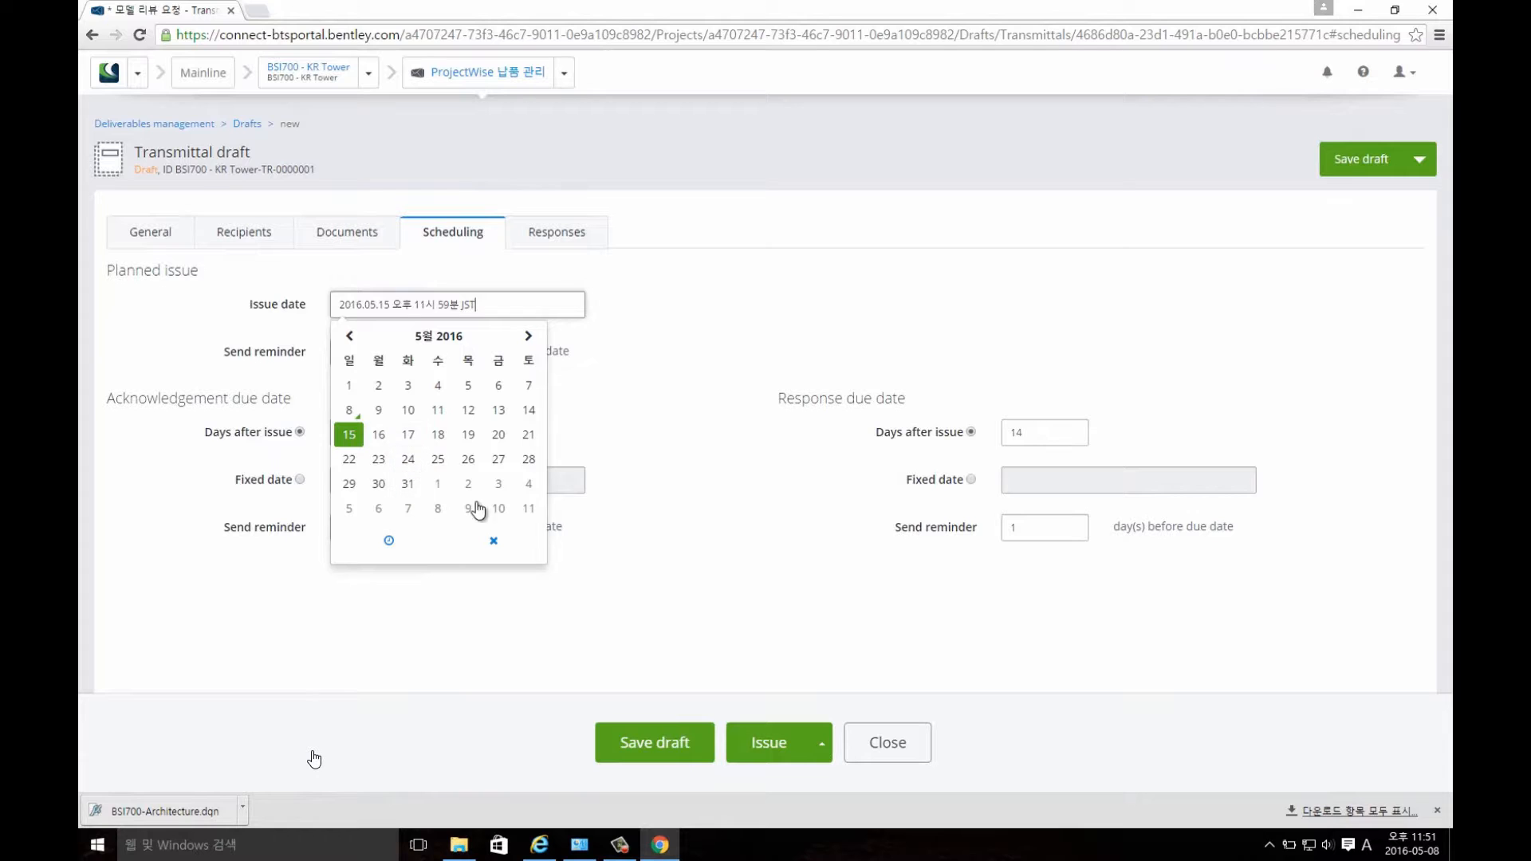
pyautogui.click(654, 394)
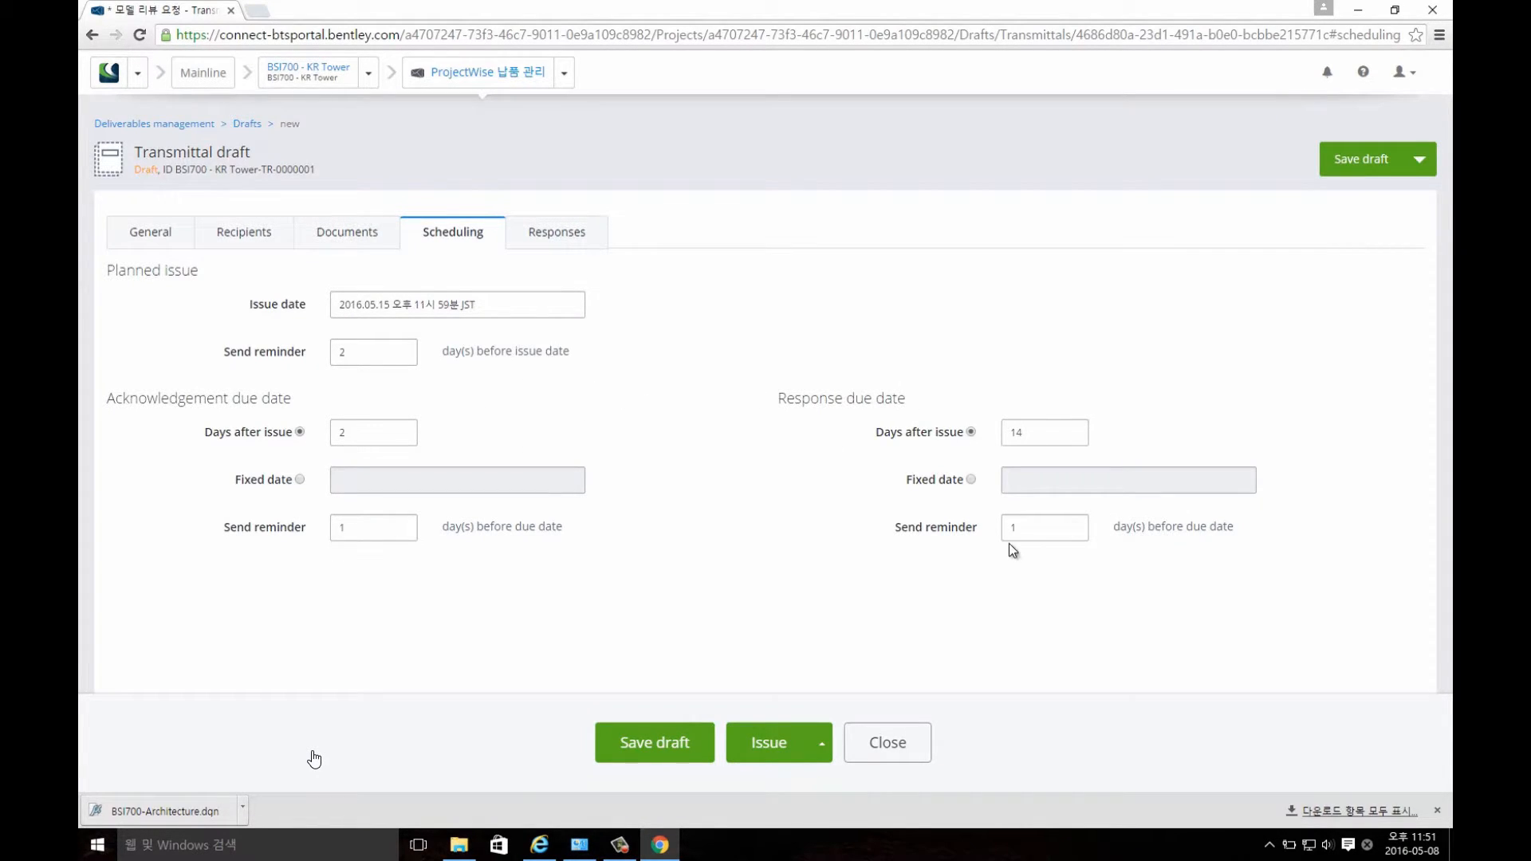
# - Check the transmittal's responses, start issuing the package, and review its generated cover letter before closing the letter
pyautogui.click(596, 237)
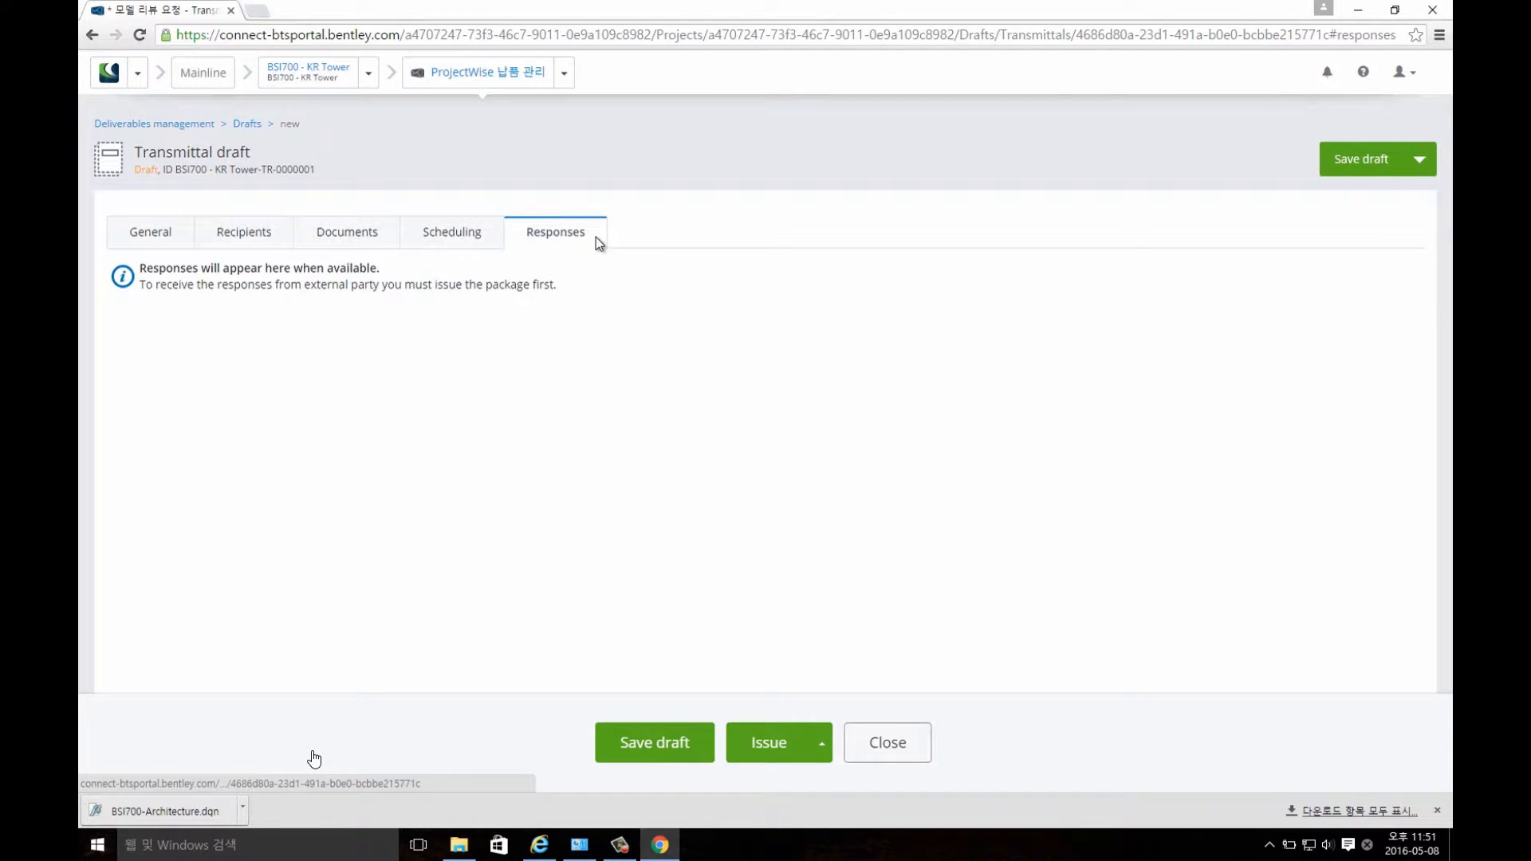
pyautogui.click(783, 741)
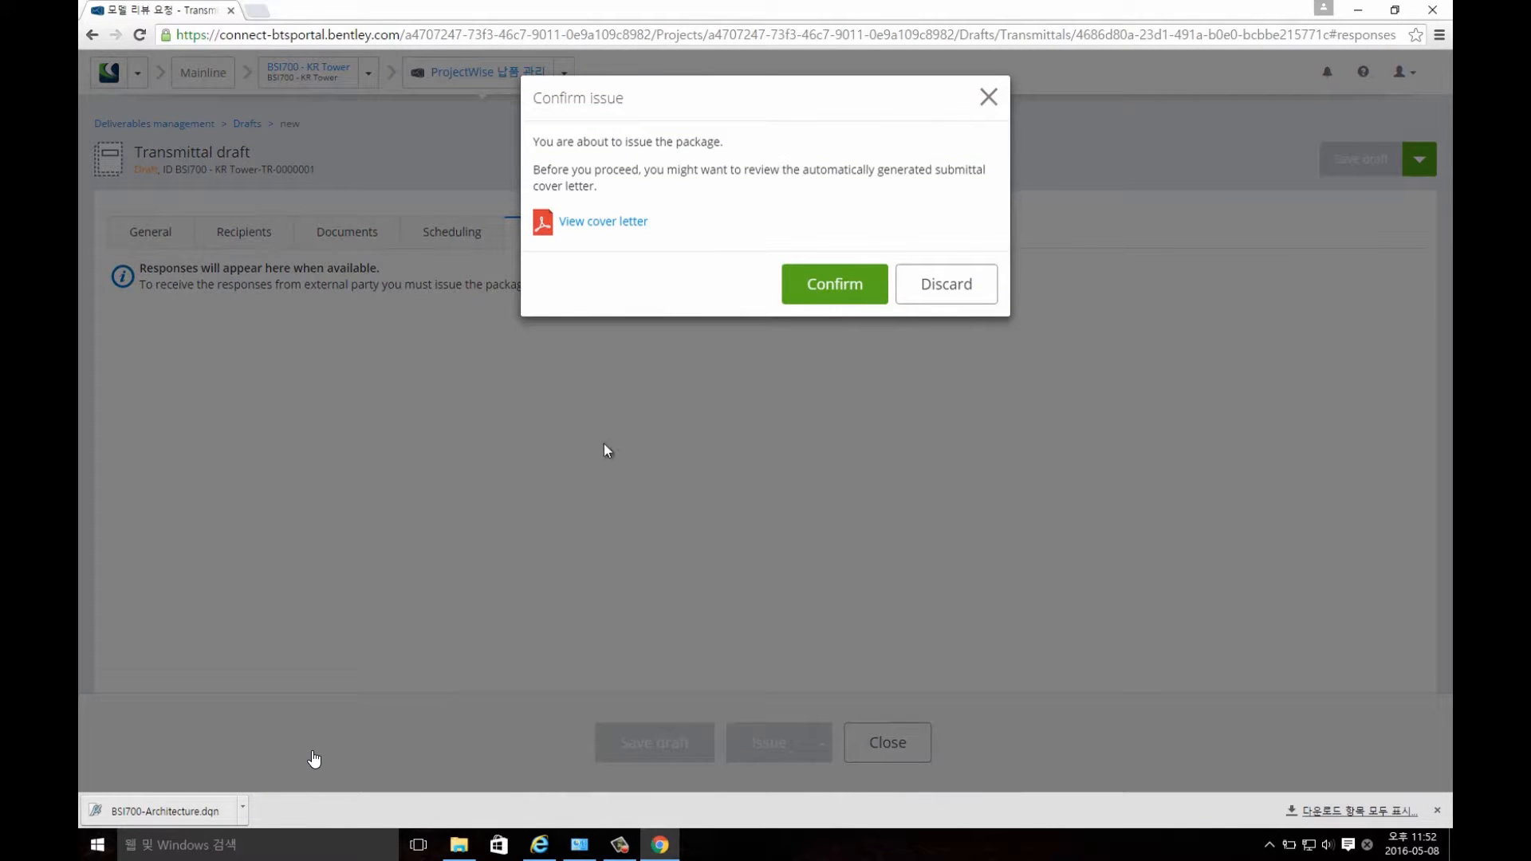
pyautogui.click(619, 223)
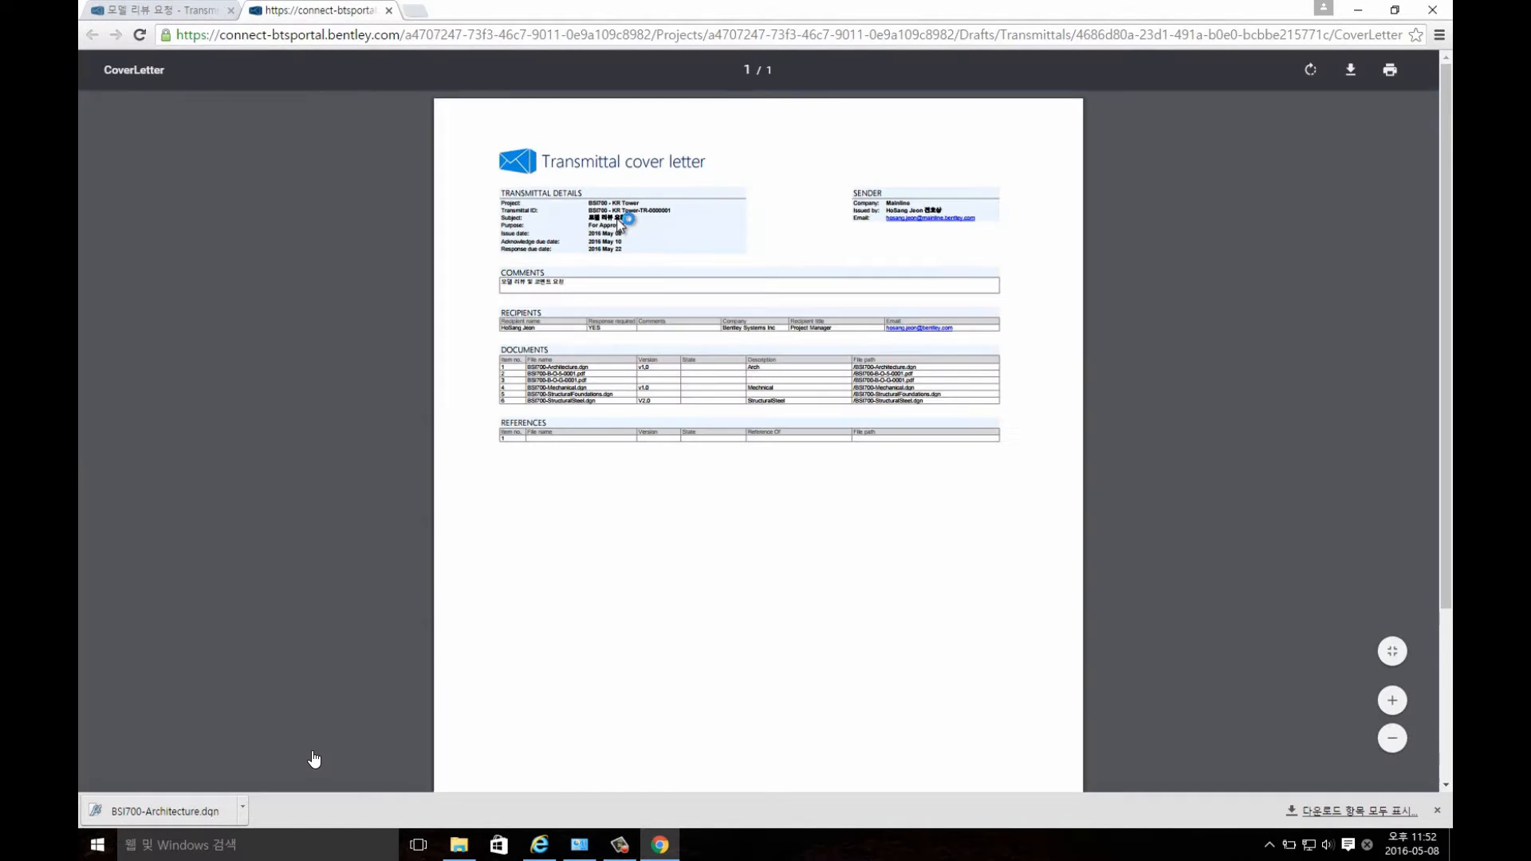
pyautogui.scroll(2, 749, 376)
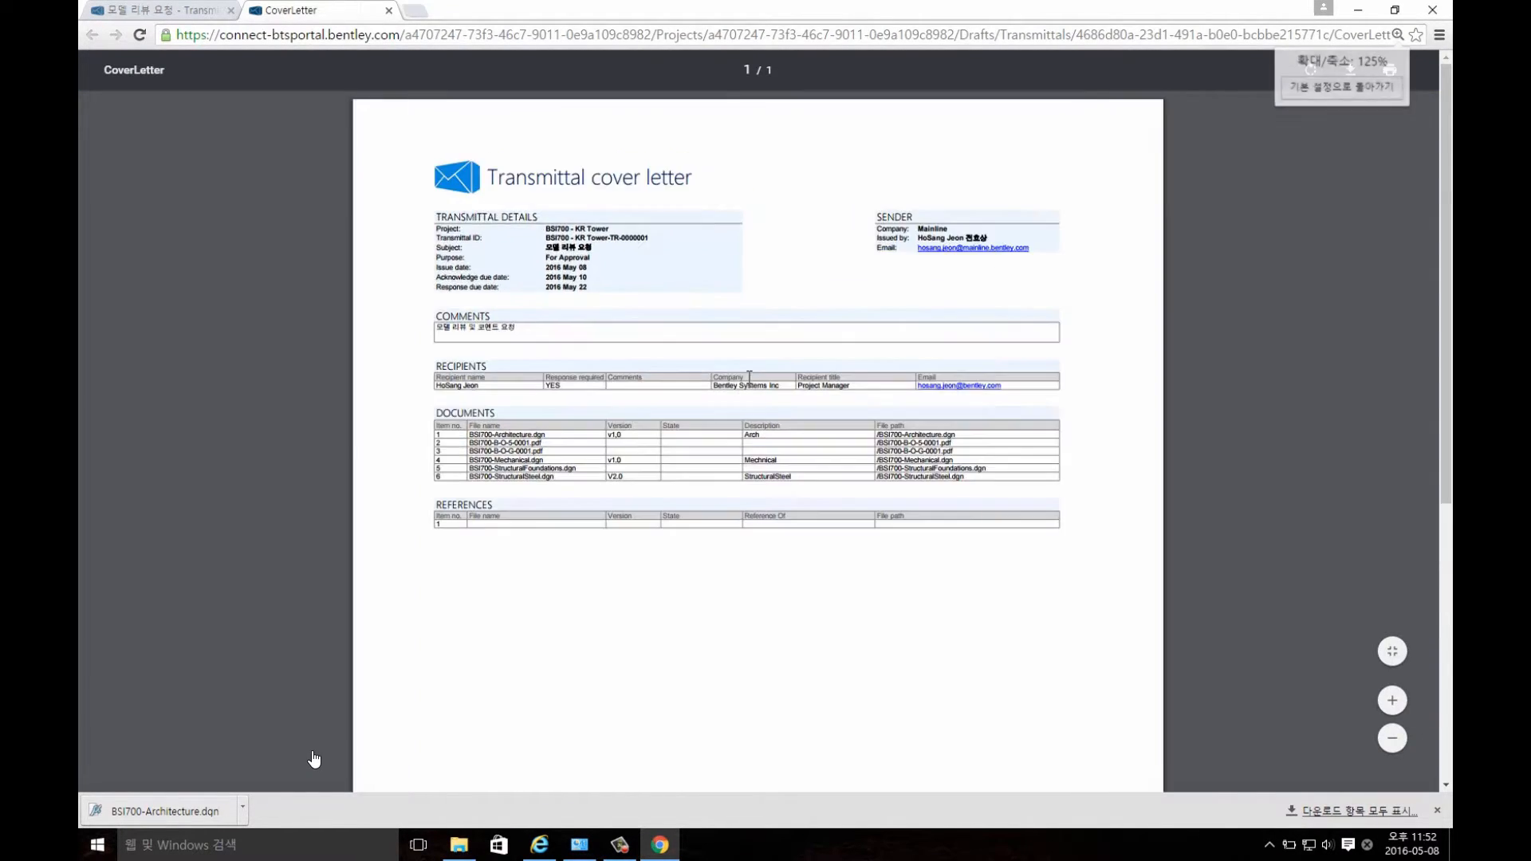
pyautogui.scroll(2, 750, 376)
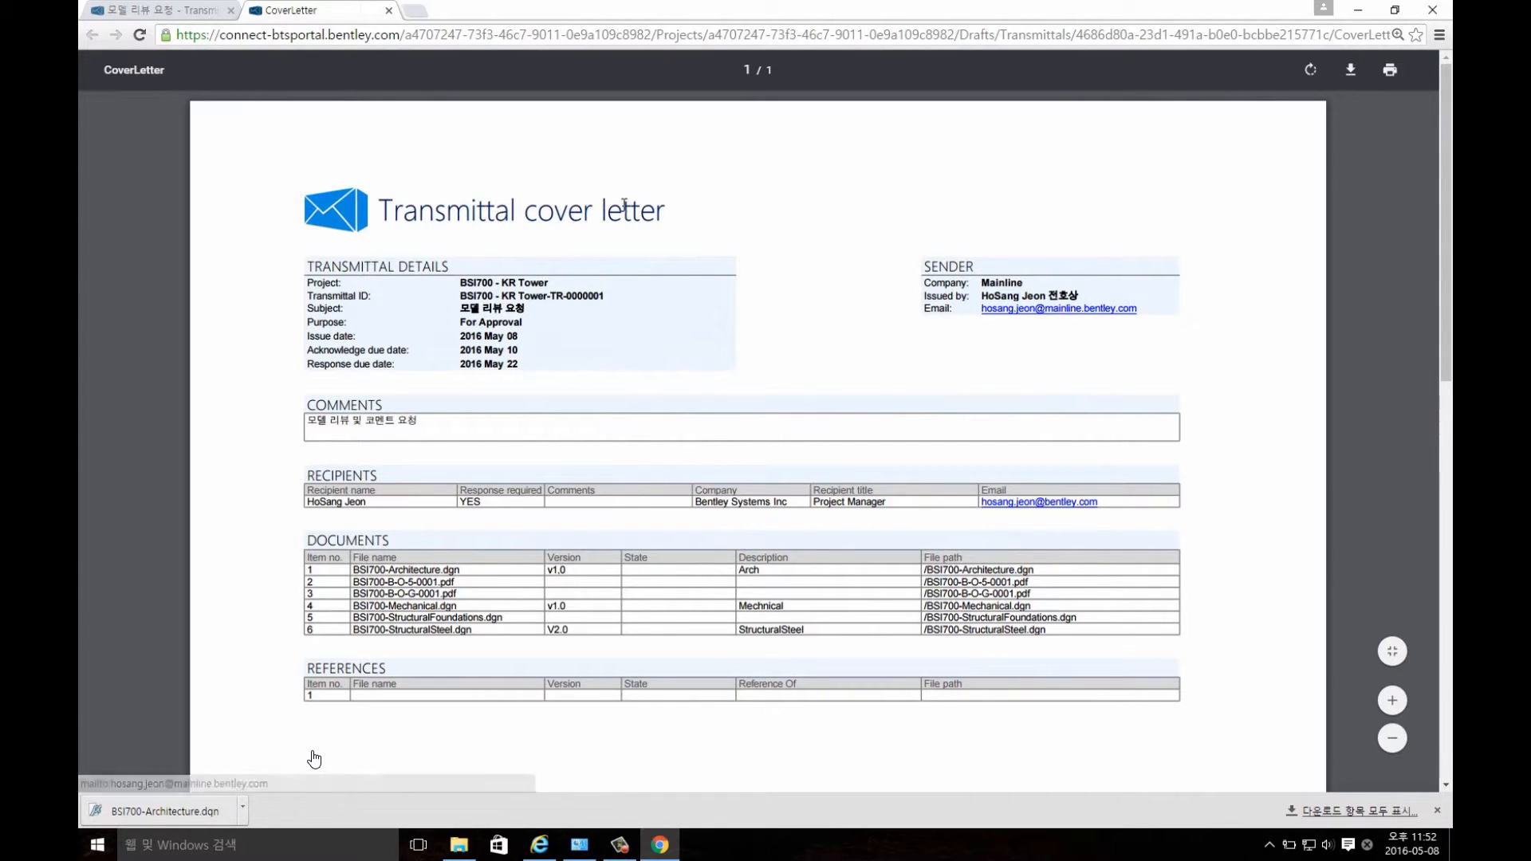
pyautogui.click(389, 11)
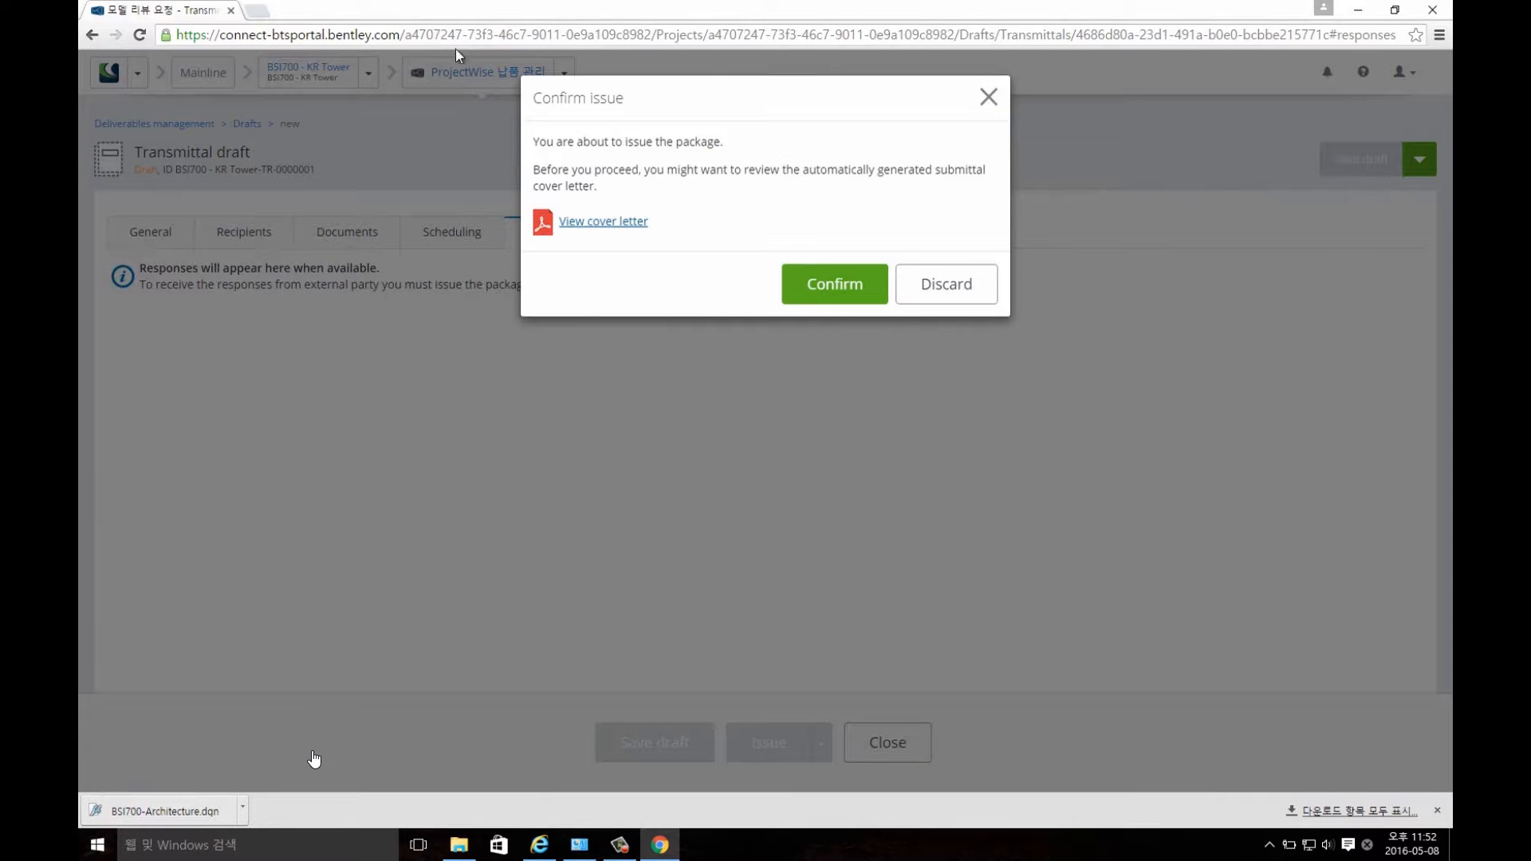
# - Confirm issuing the transmittal package
pyautogui.click(833, 297)
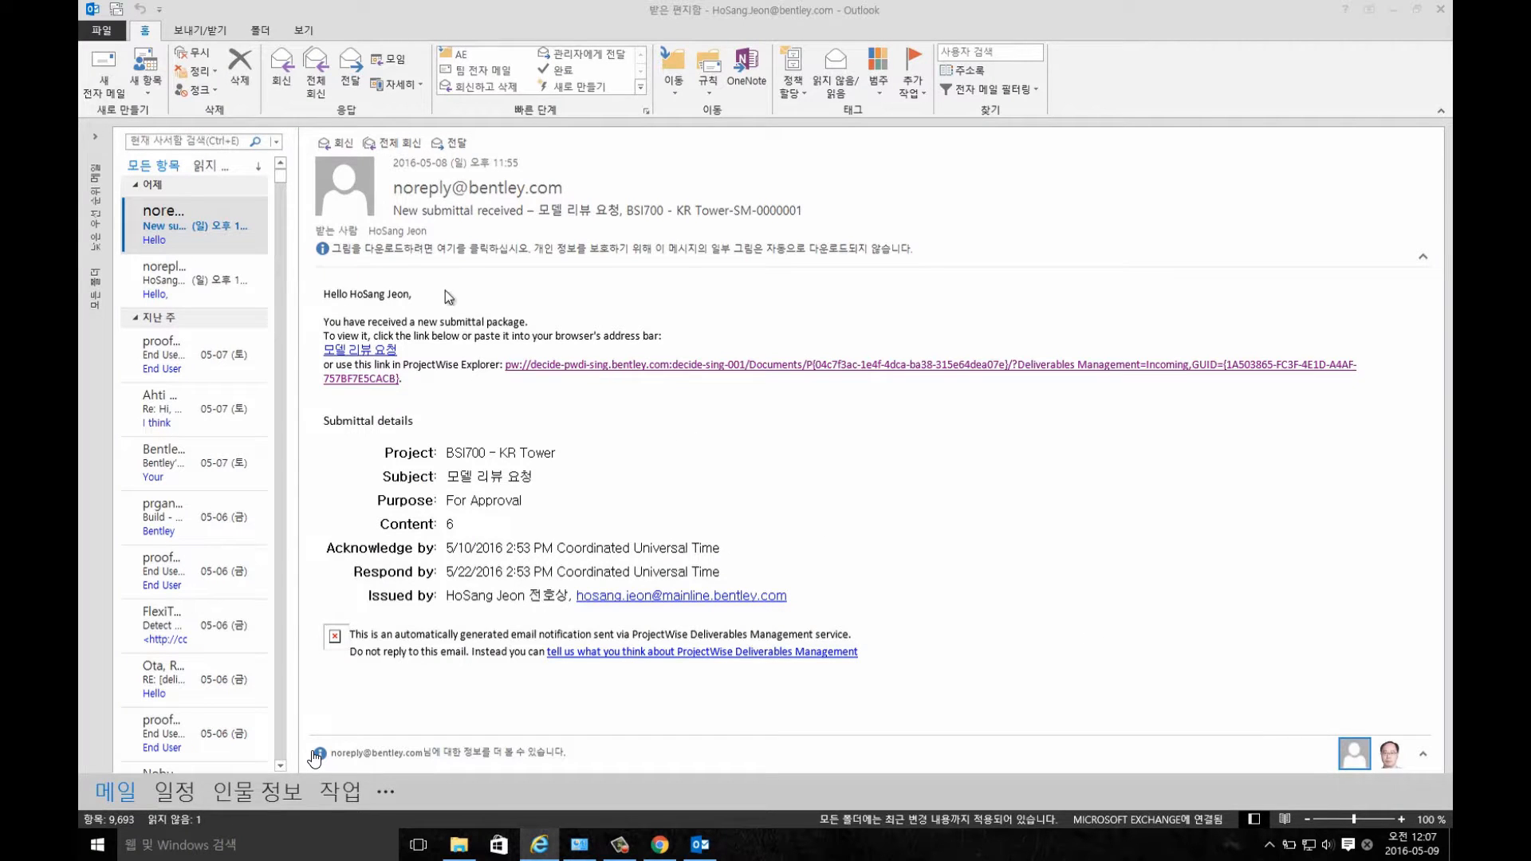
# - Switch to Outlook, follow the submittal notification's ProjectWise Explorer link past the security warning, and log in to decide-sing-001 with the account password
pyautogui.click(562, 373)
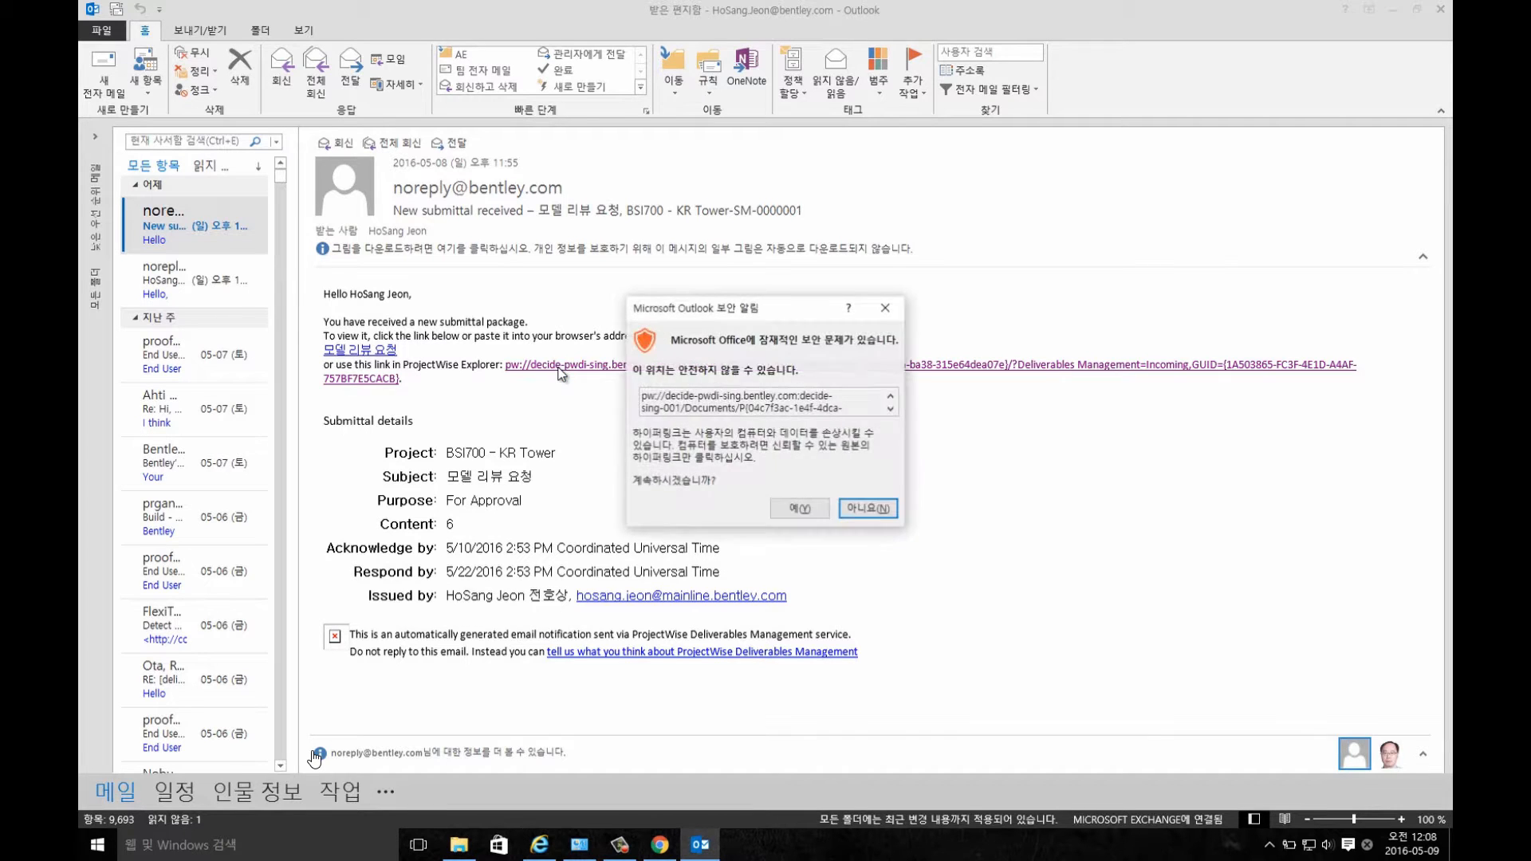
pyautogui.click(811, 513)
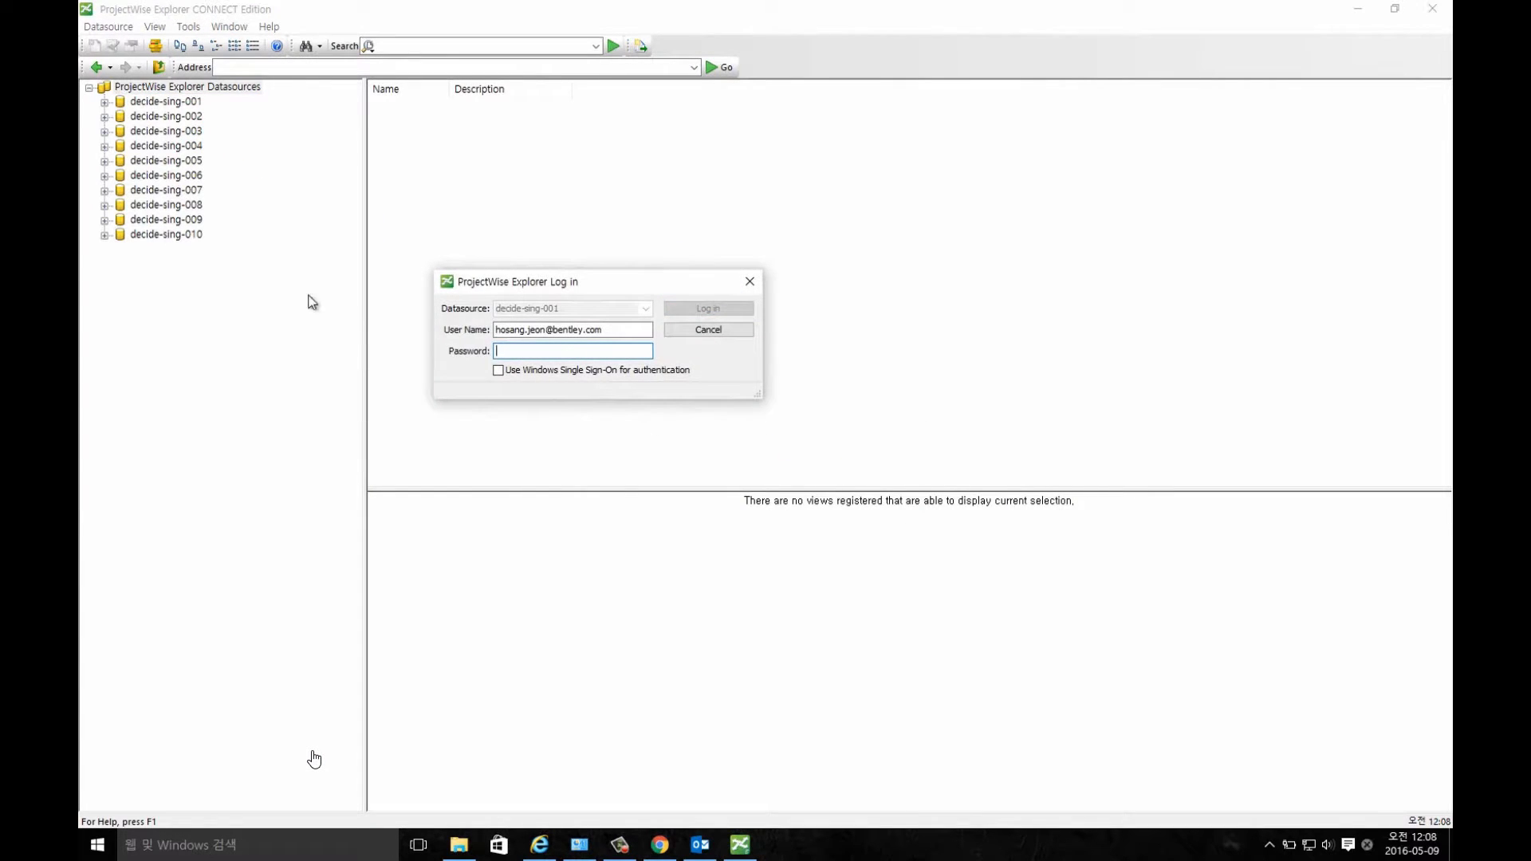
pyautogui.write('********')
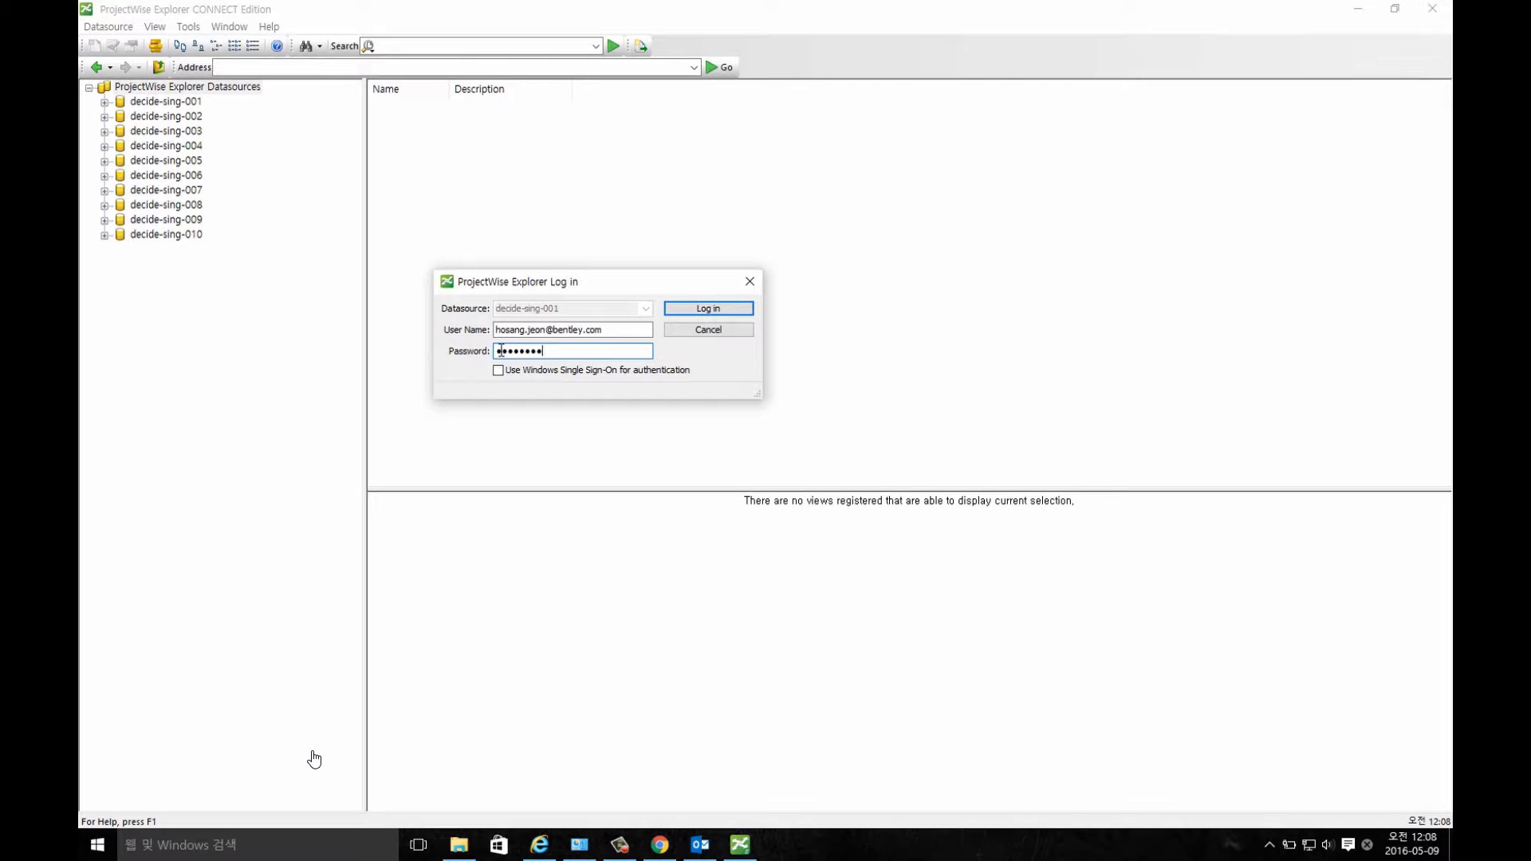
pyautogui.write('**')
pyautogui.press('Return')
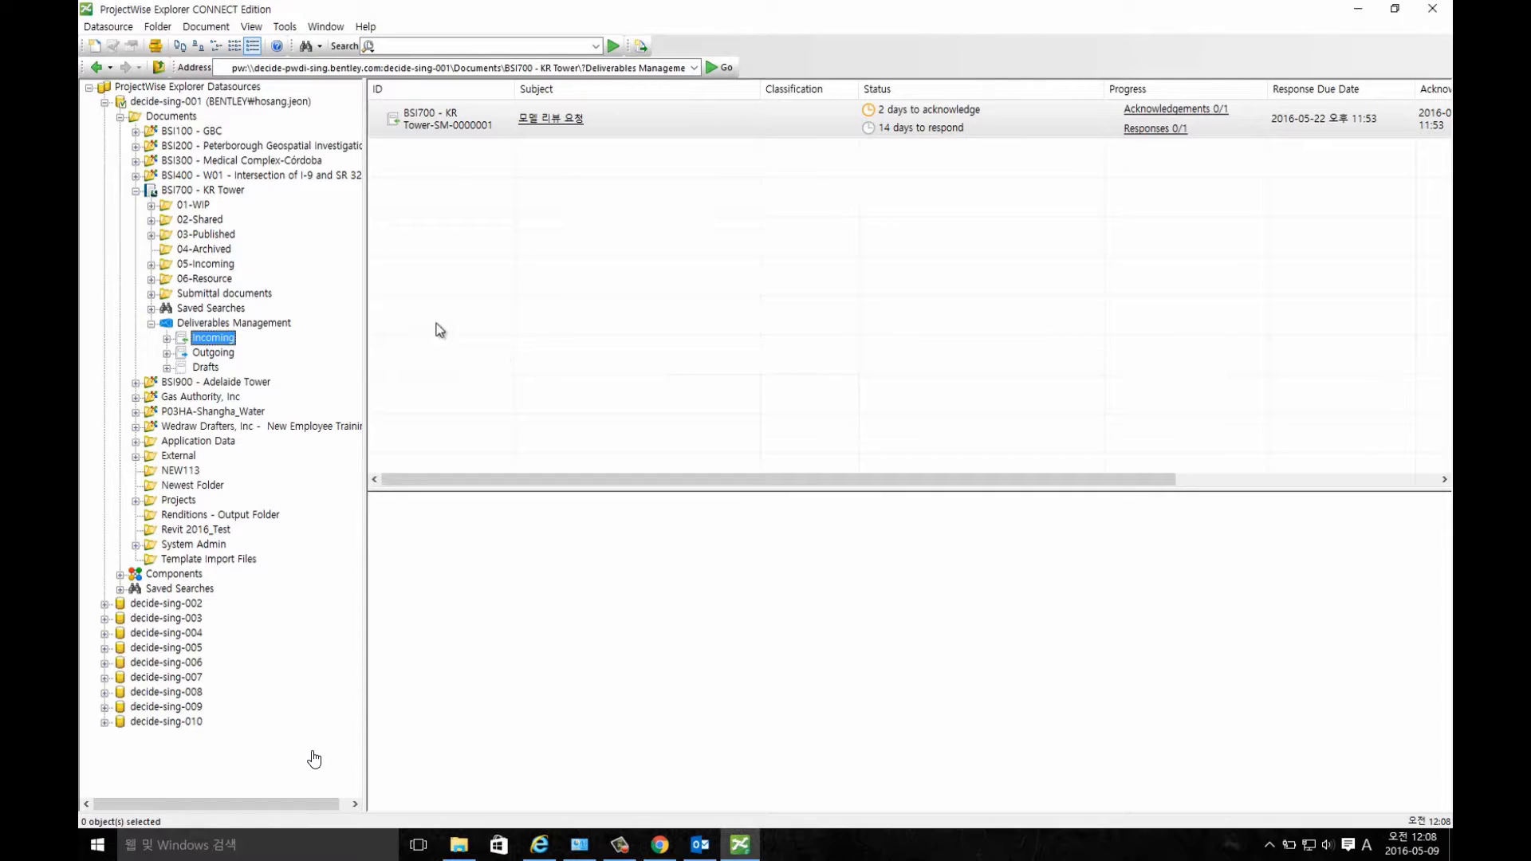
# - Open the incoming submittal 모델 리뷰 요청 and examine its general details, recipients, documents and the attributes of BSI700-Architecture.dgn
pyautogui.click(463, 127)
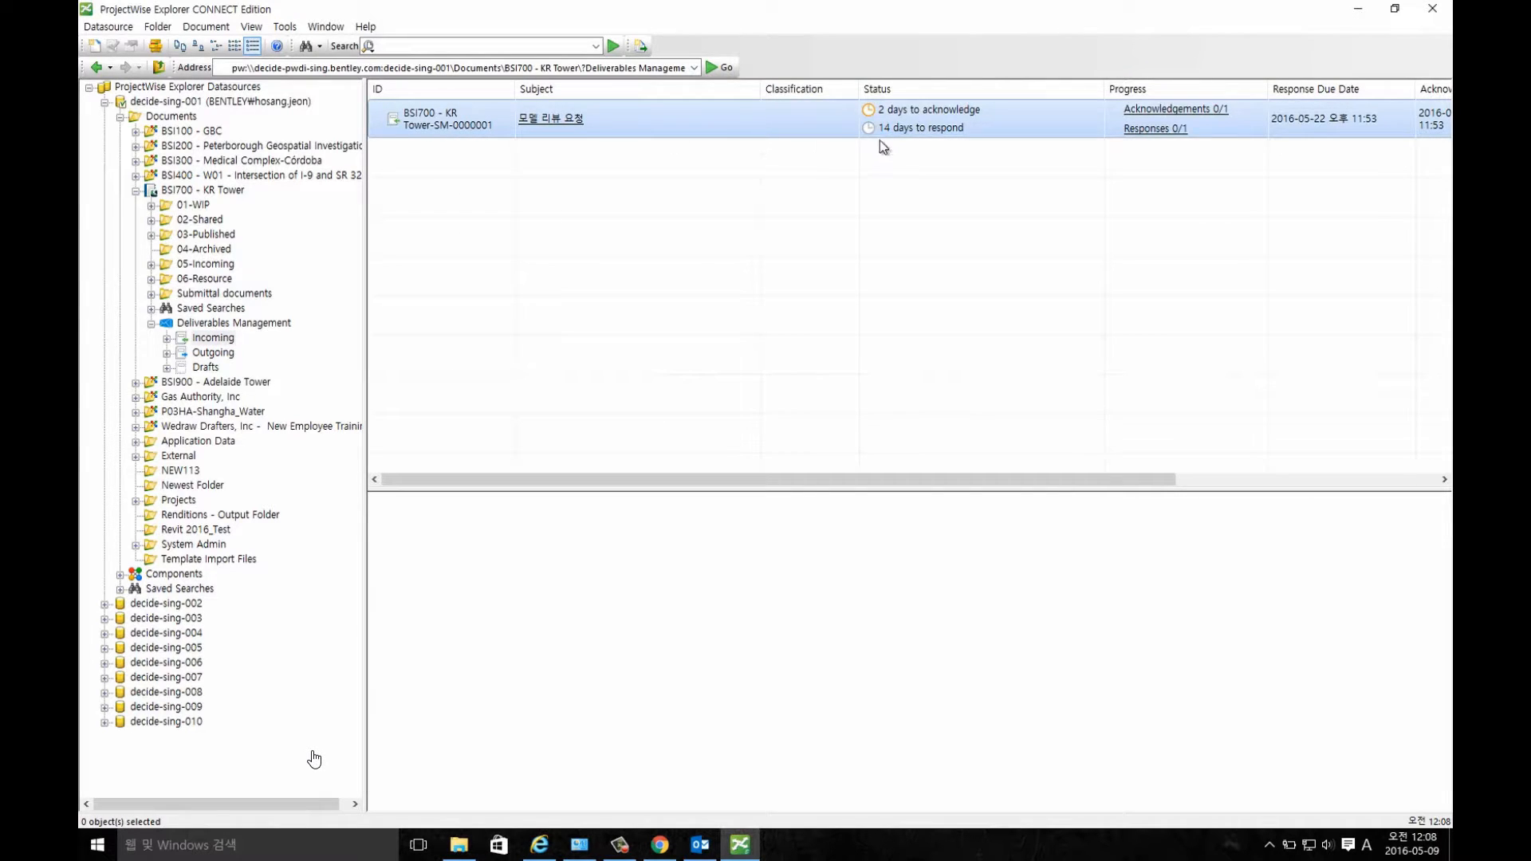
pyautogui.click(555, 126)
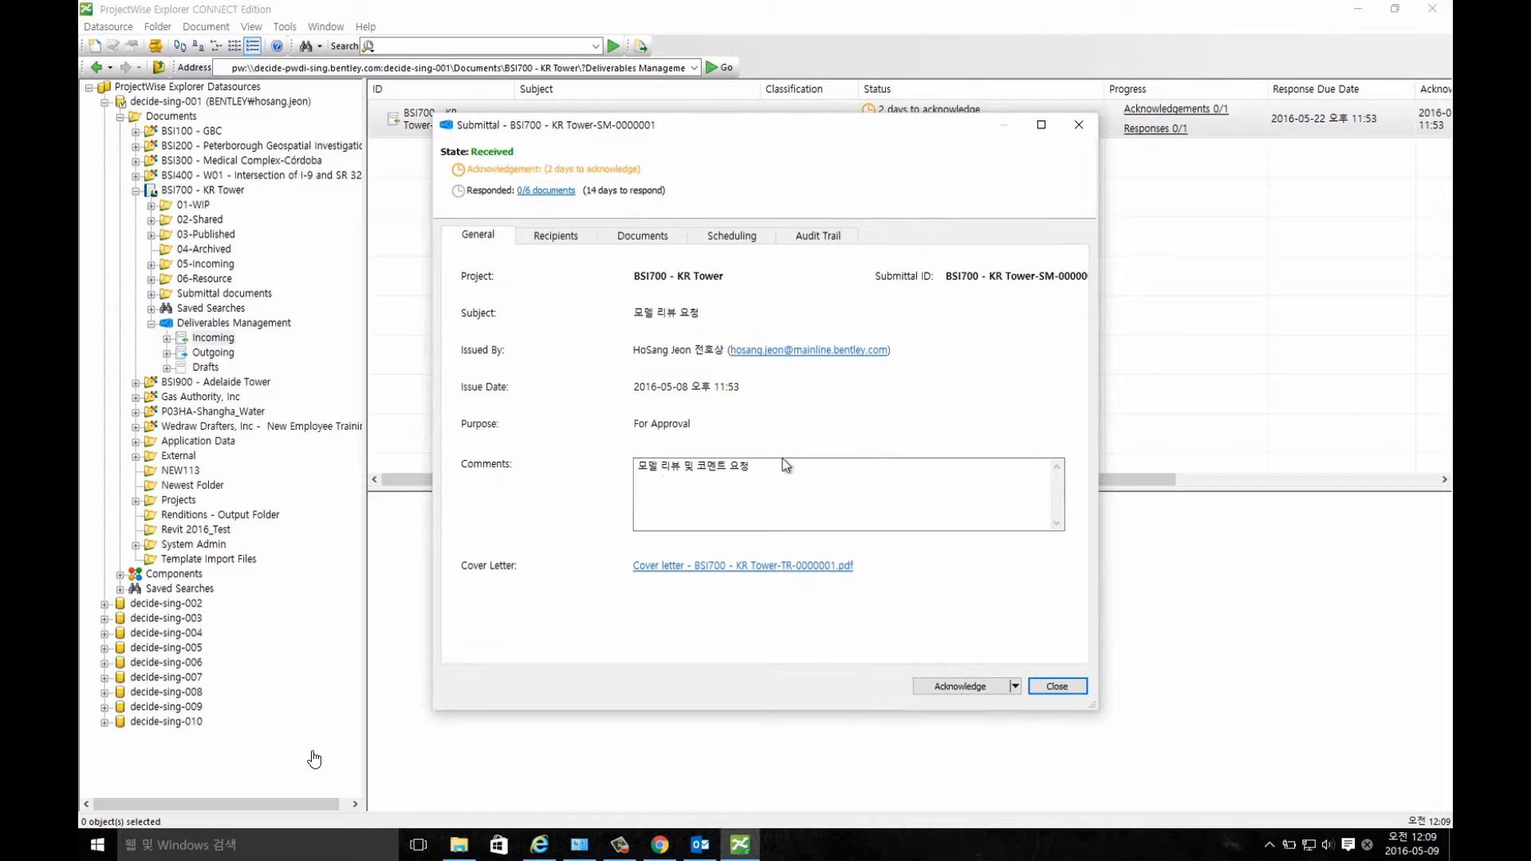
pyautogui.click(563, 239)
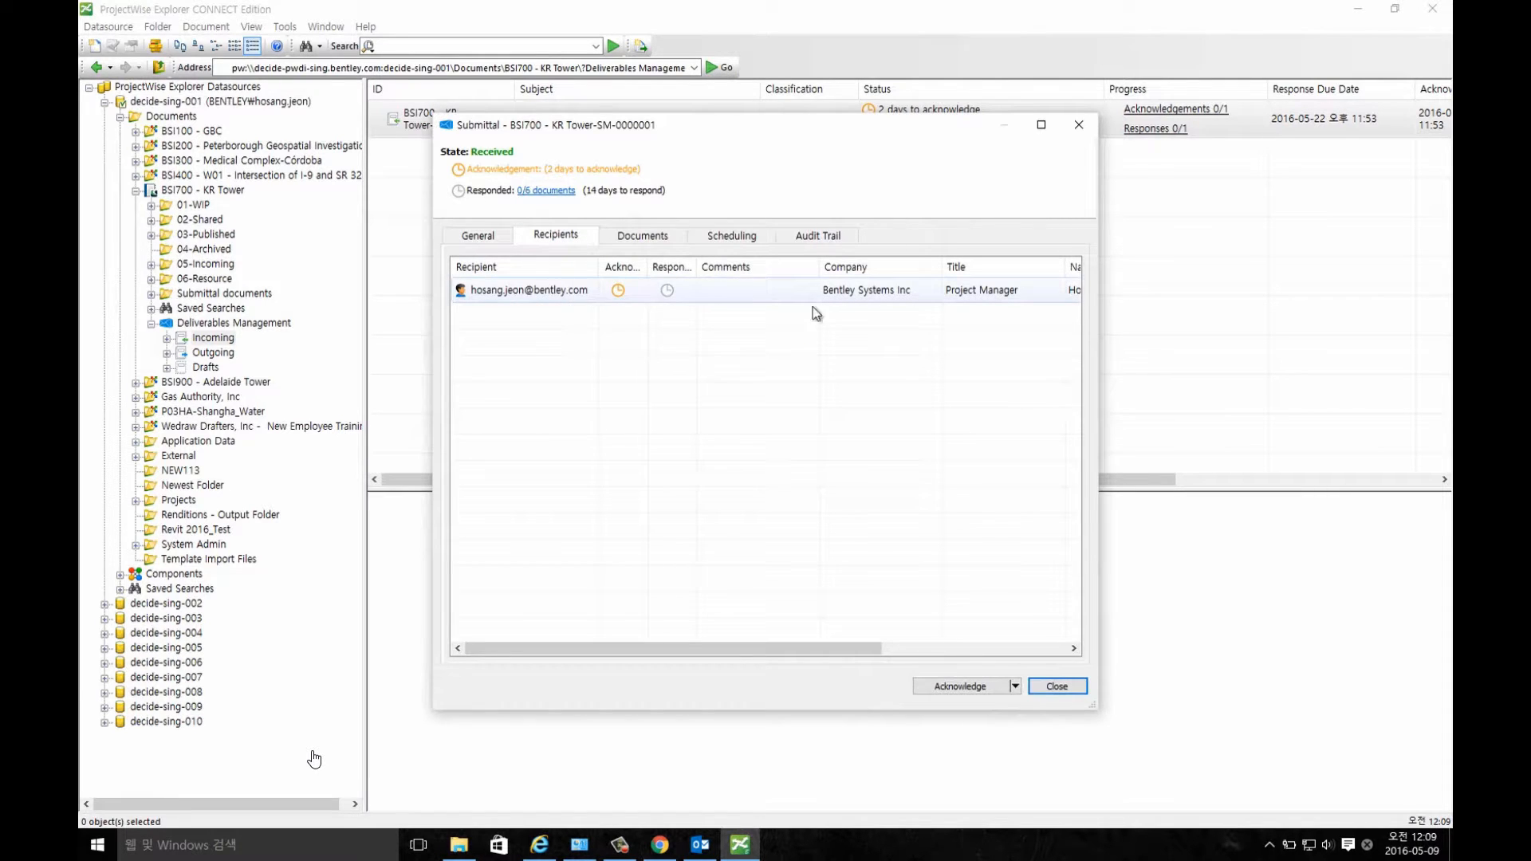
pyautogui.moveTo(812, 648); pyautogui.dragTo(732, 649)
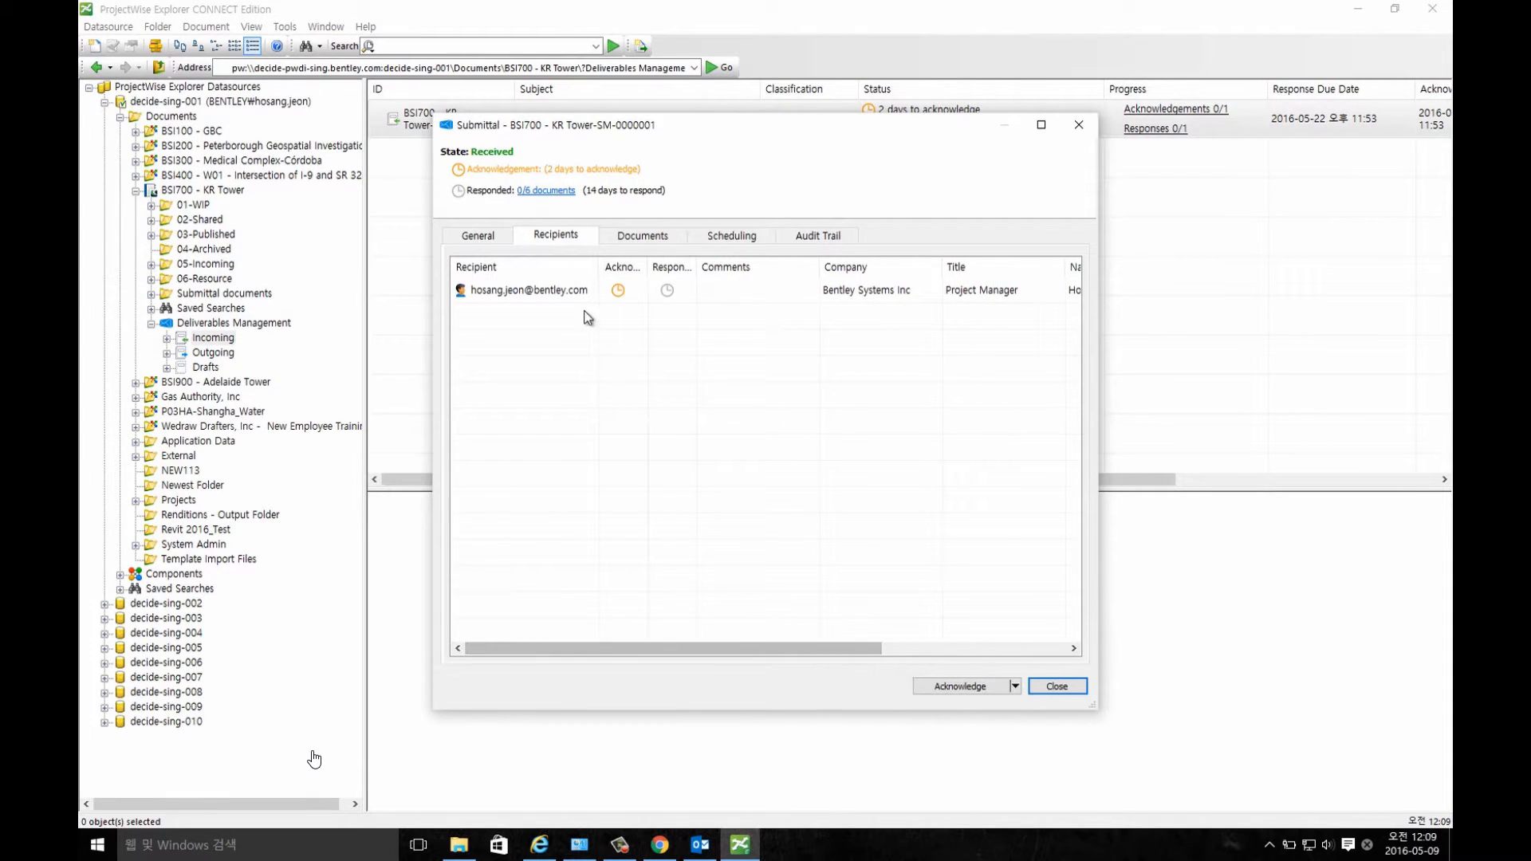
pyautogui.click(626, 238)
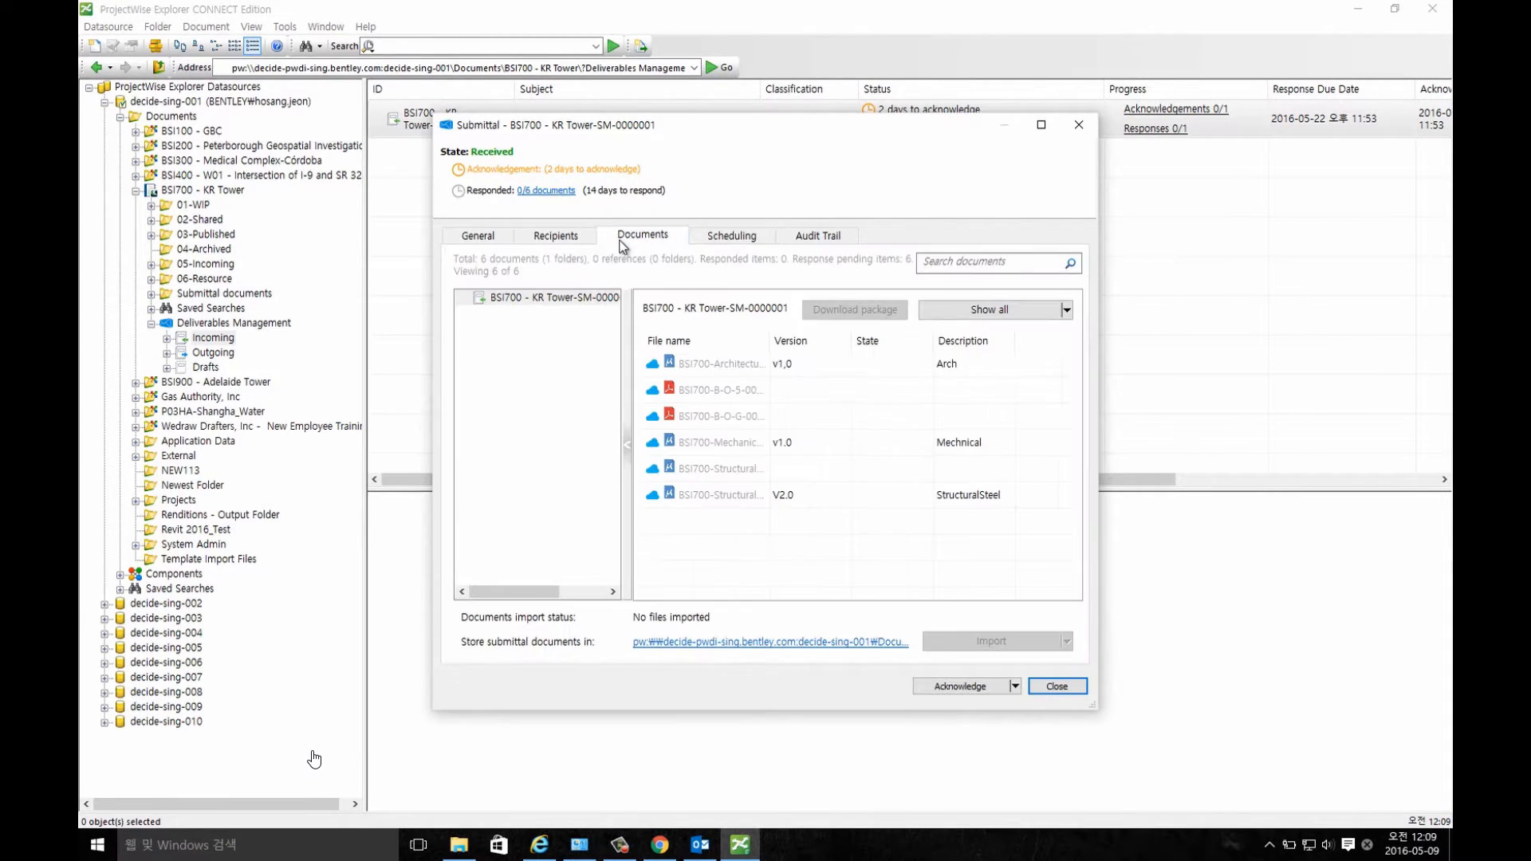
pyautogui.click(726, 366)
pyautogui.moveTo(1060, 390)
pyautogui.mouseDown()
pyautogui.moveTo(1060, 437)
pyautogui.moveTo(1060, 380)
pyautogui.mouseUp()
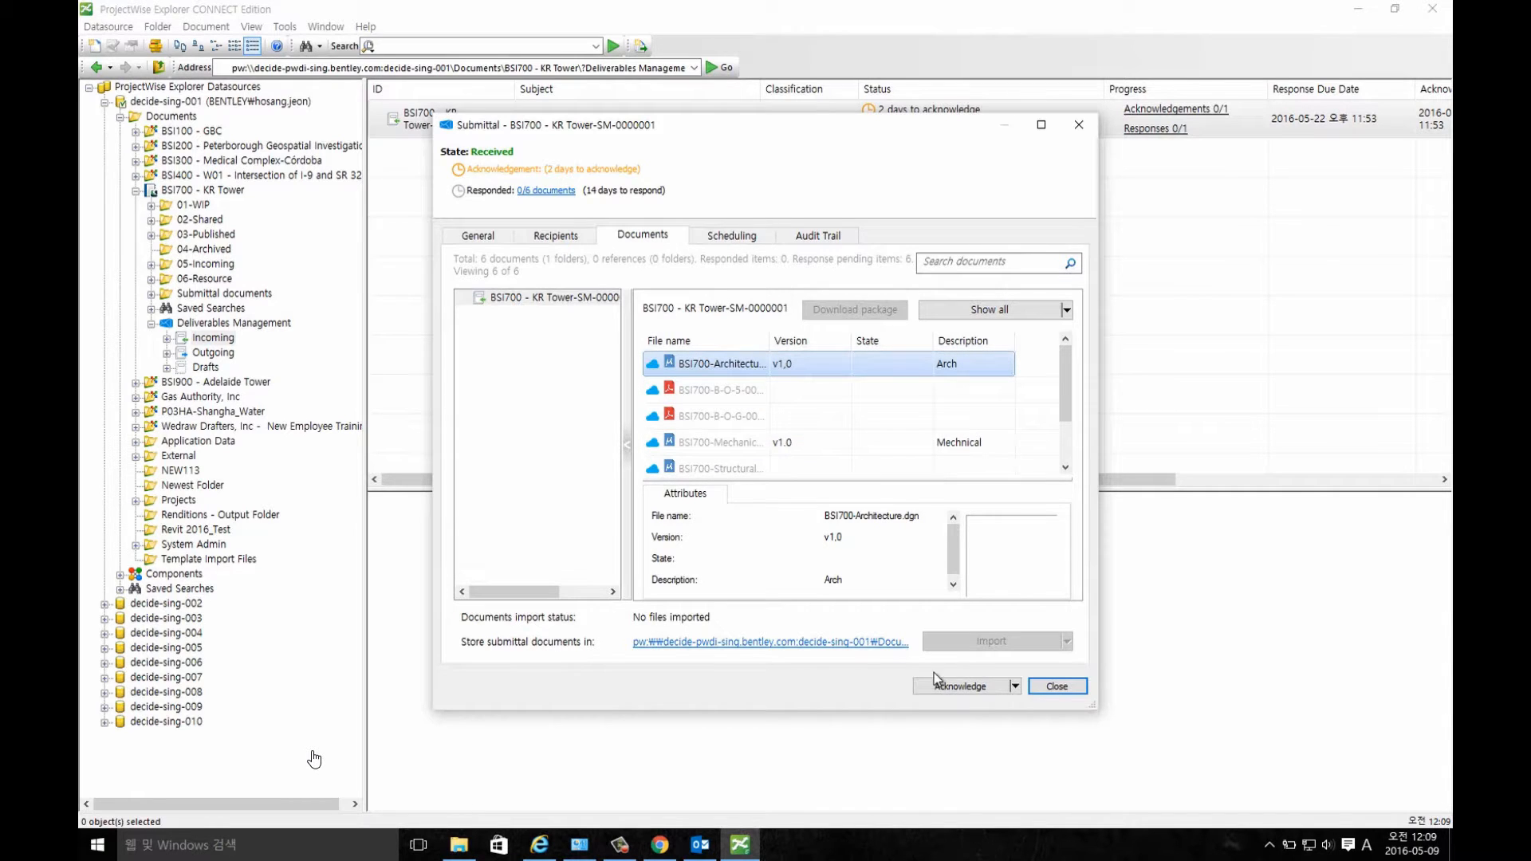
# - Acknowledge receipt of the submittal
pyautogui.click(1015, 686)
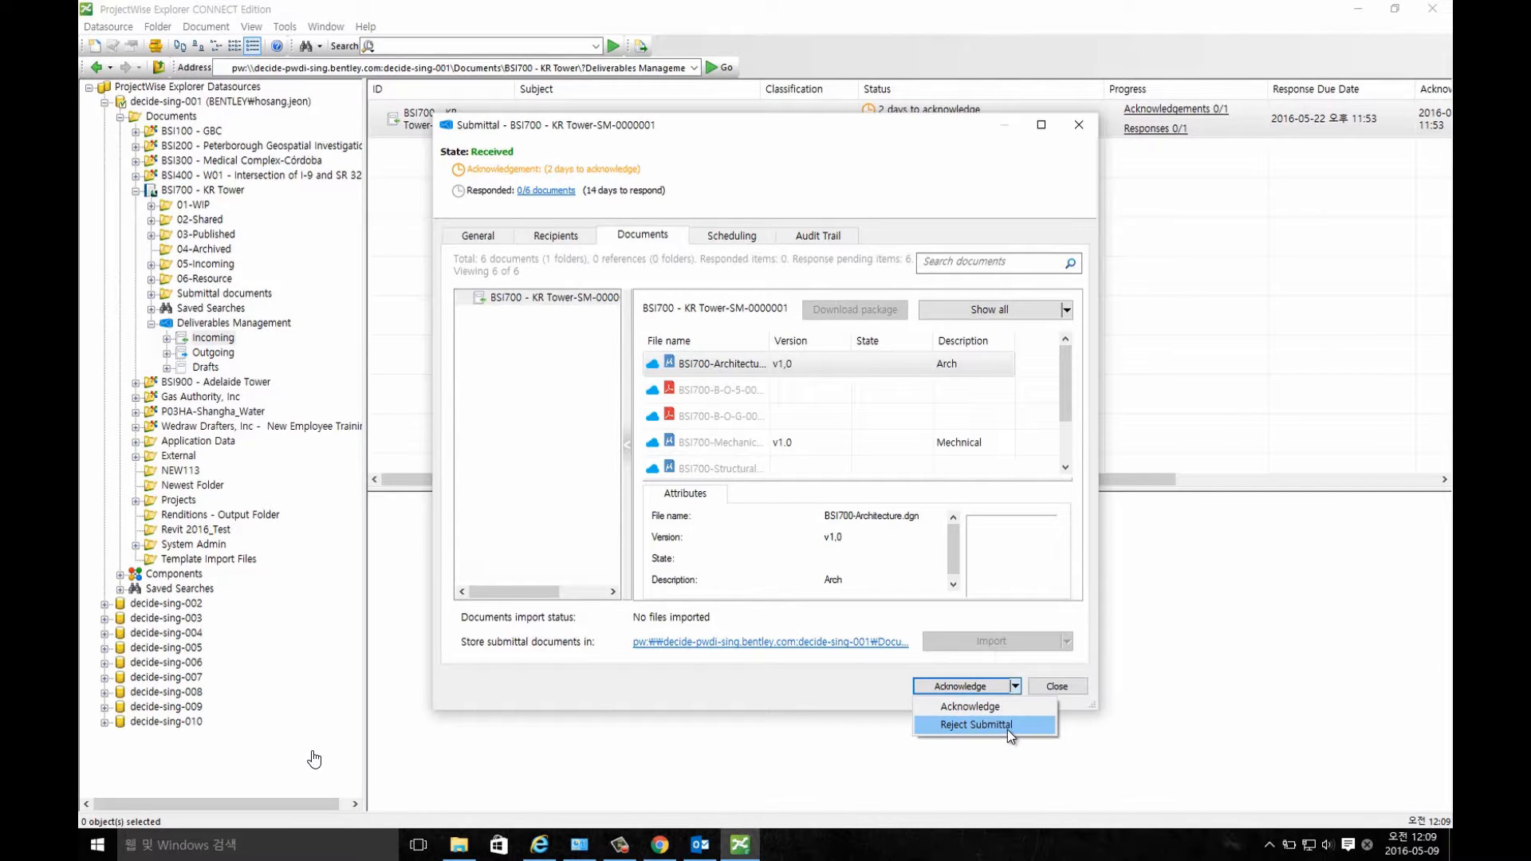
pyautogui.click(989, 707)
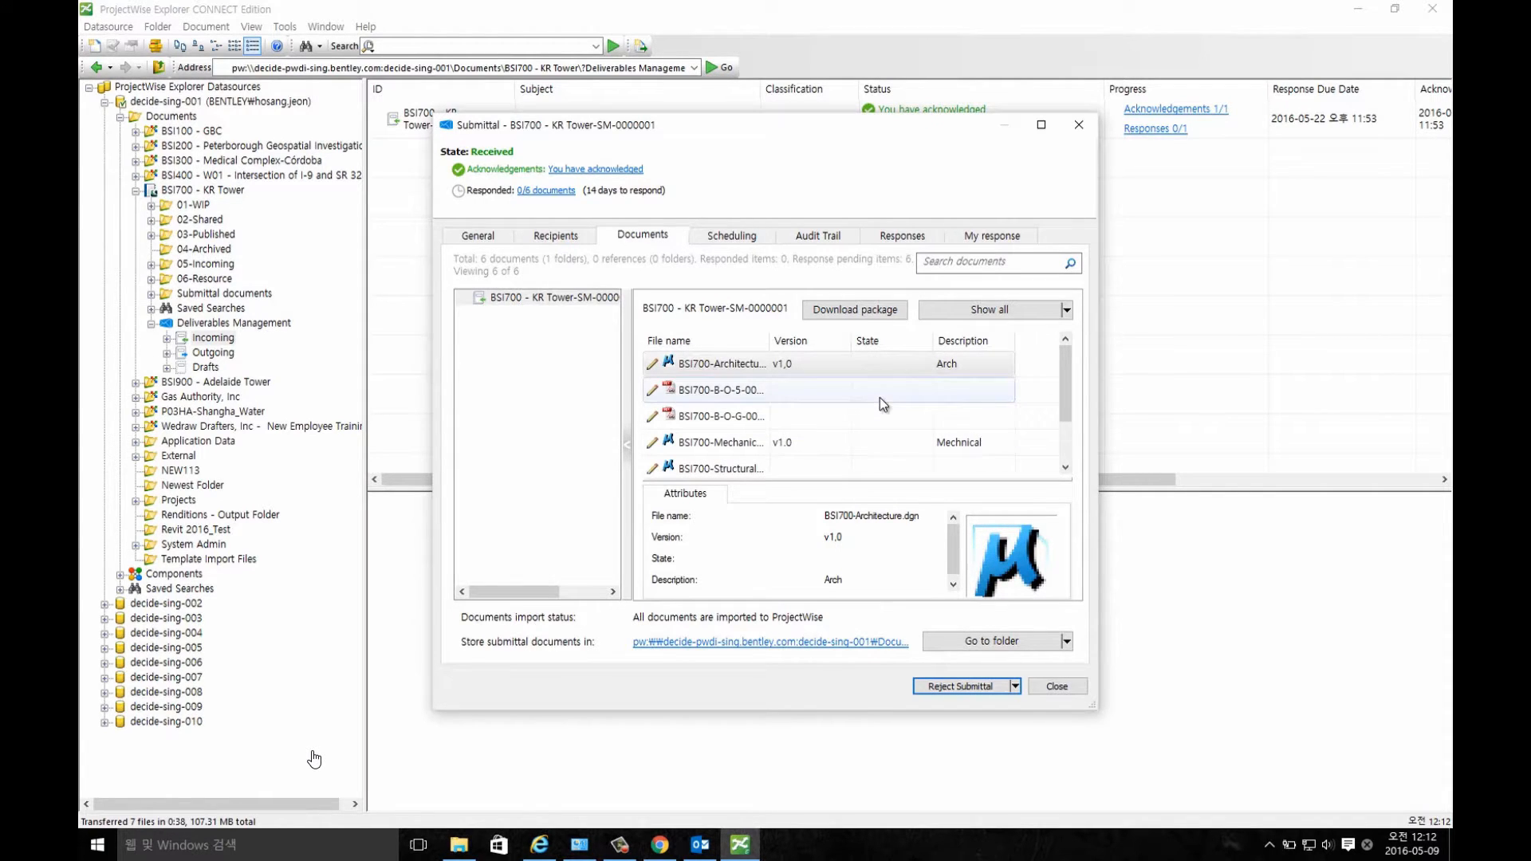
# - Examine the submittal's overall responses and own response list, enlarging the submittal window and widening the file name and response columns
pyautogui.click(887, 234)
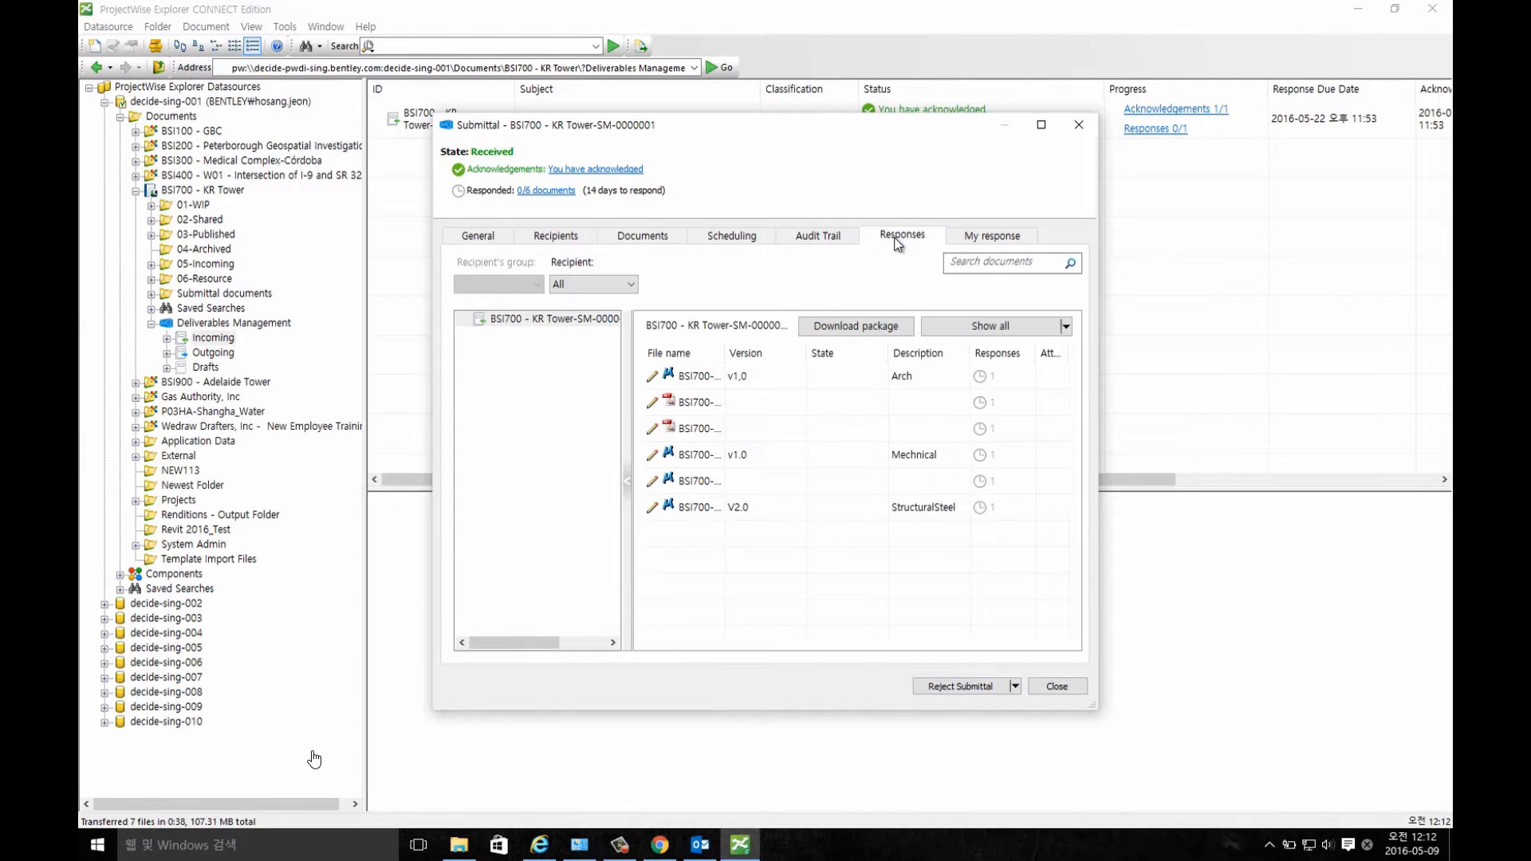
pyautogui.moveTo(723, 353); pyautogui.dragTo(777, 359)
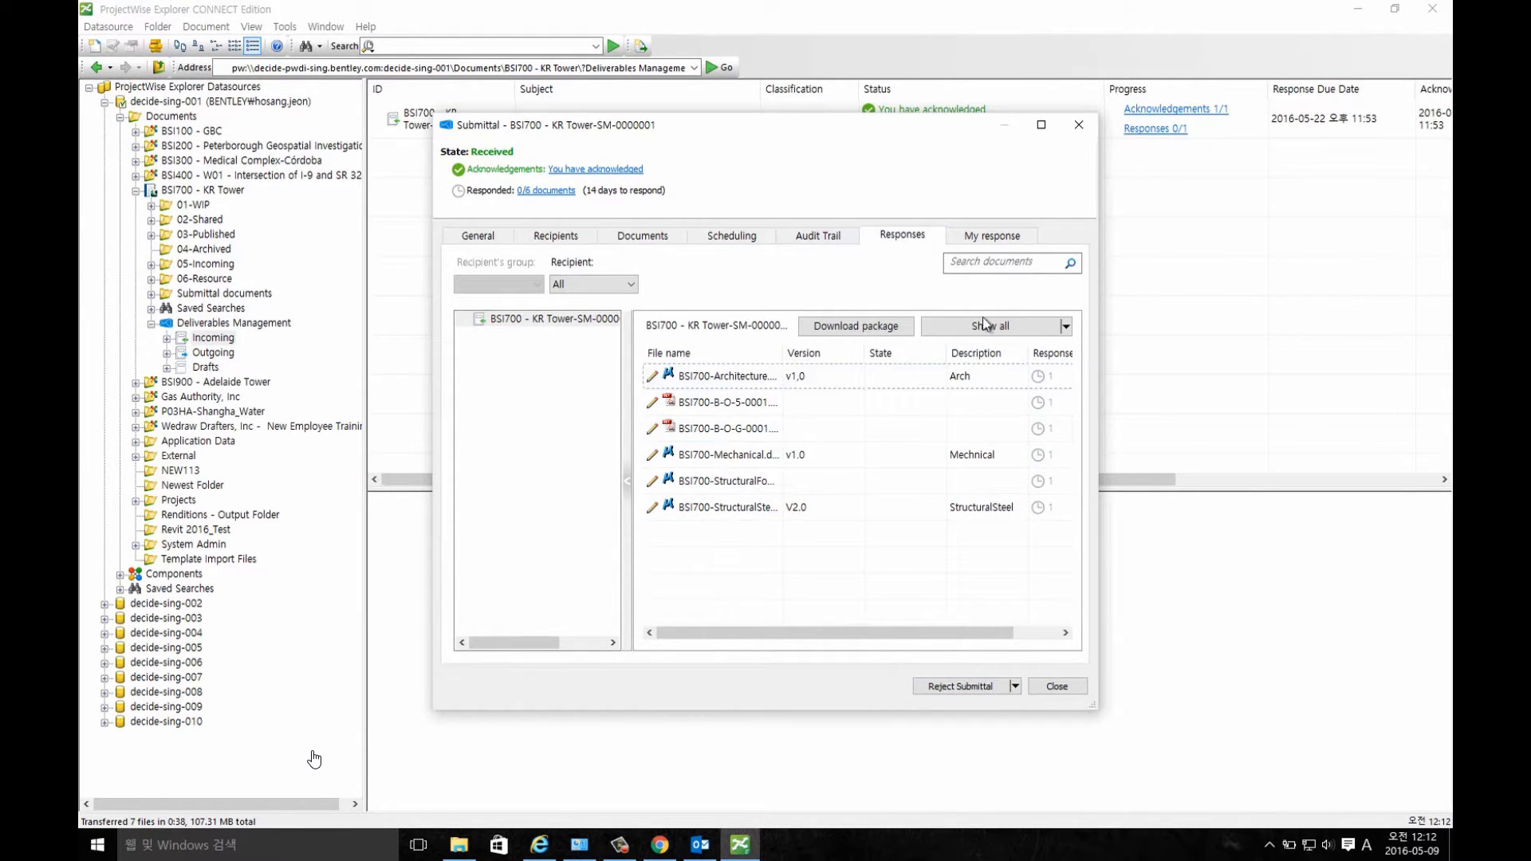
pyautogui.moveTo(1093, 706); pyautogui.dragTo(1241, 710)
pyautogui.click(989, 239)
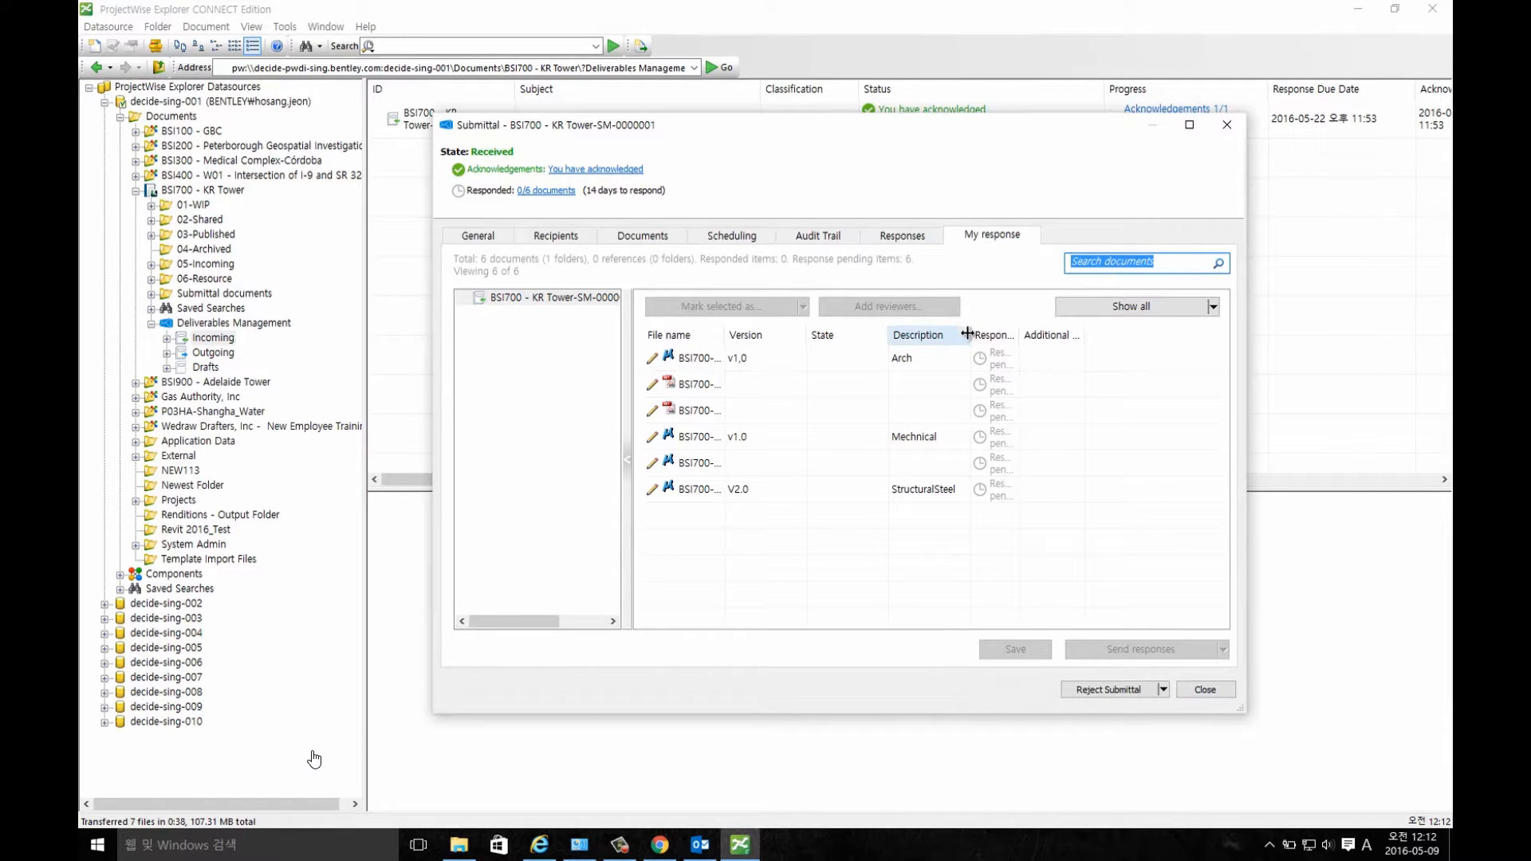
pyautogui.doubleClick(1020, 333)
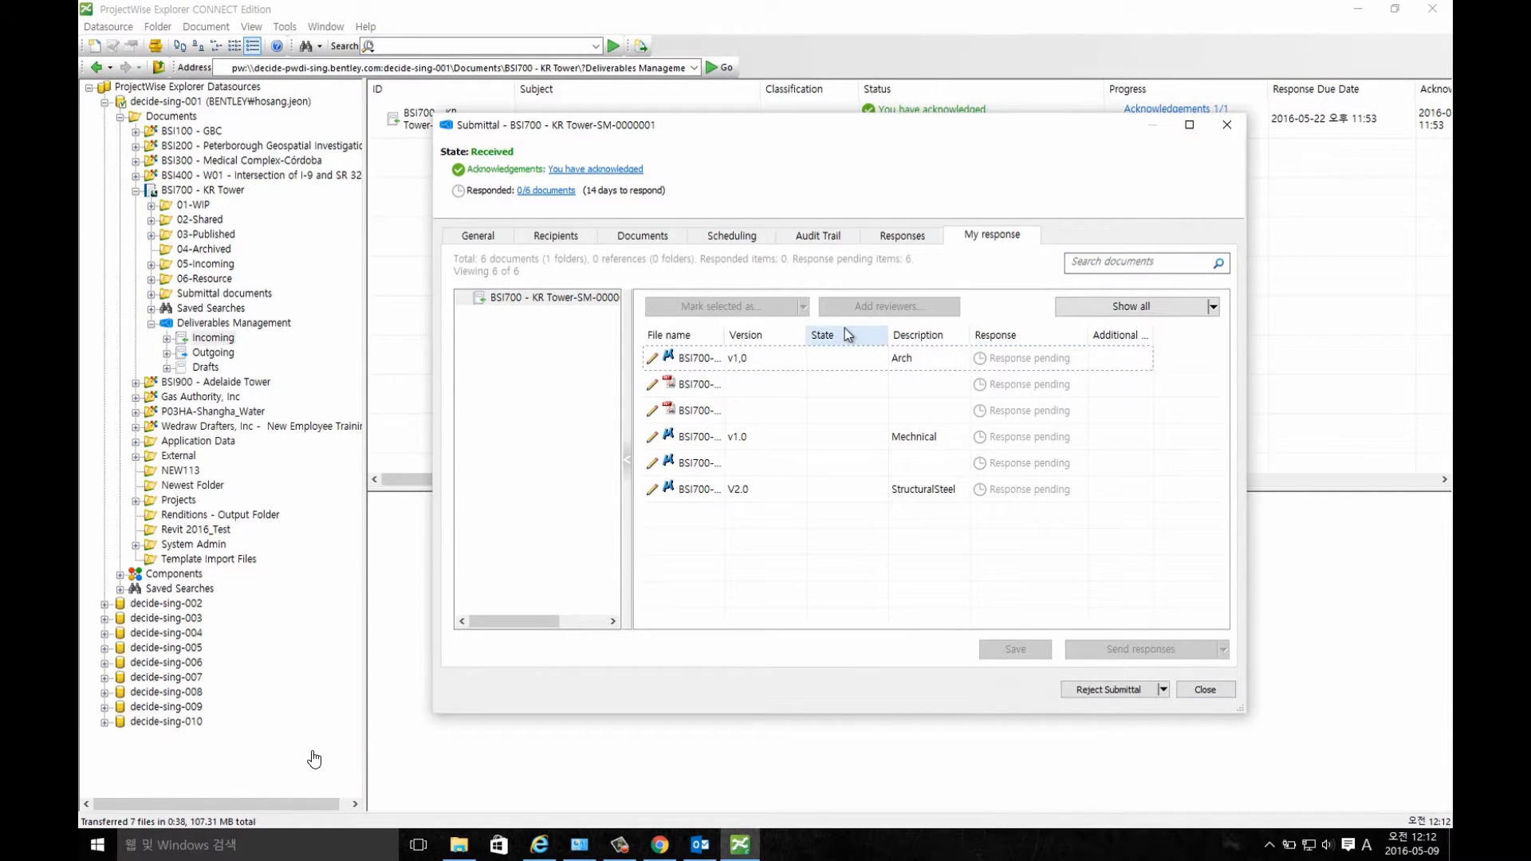
pyautogui.doubleClick(725, 335)
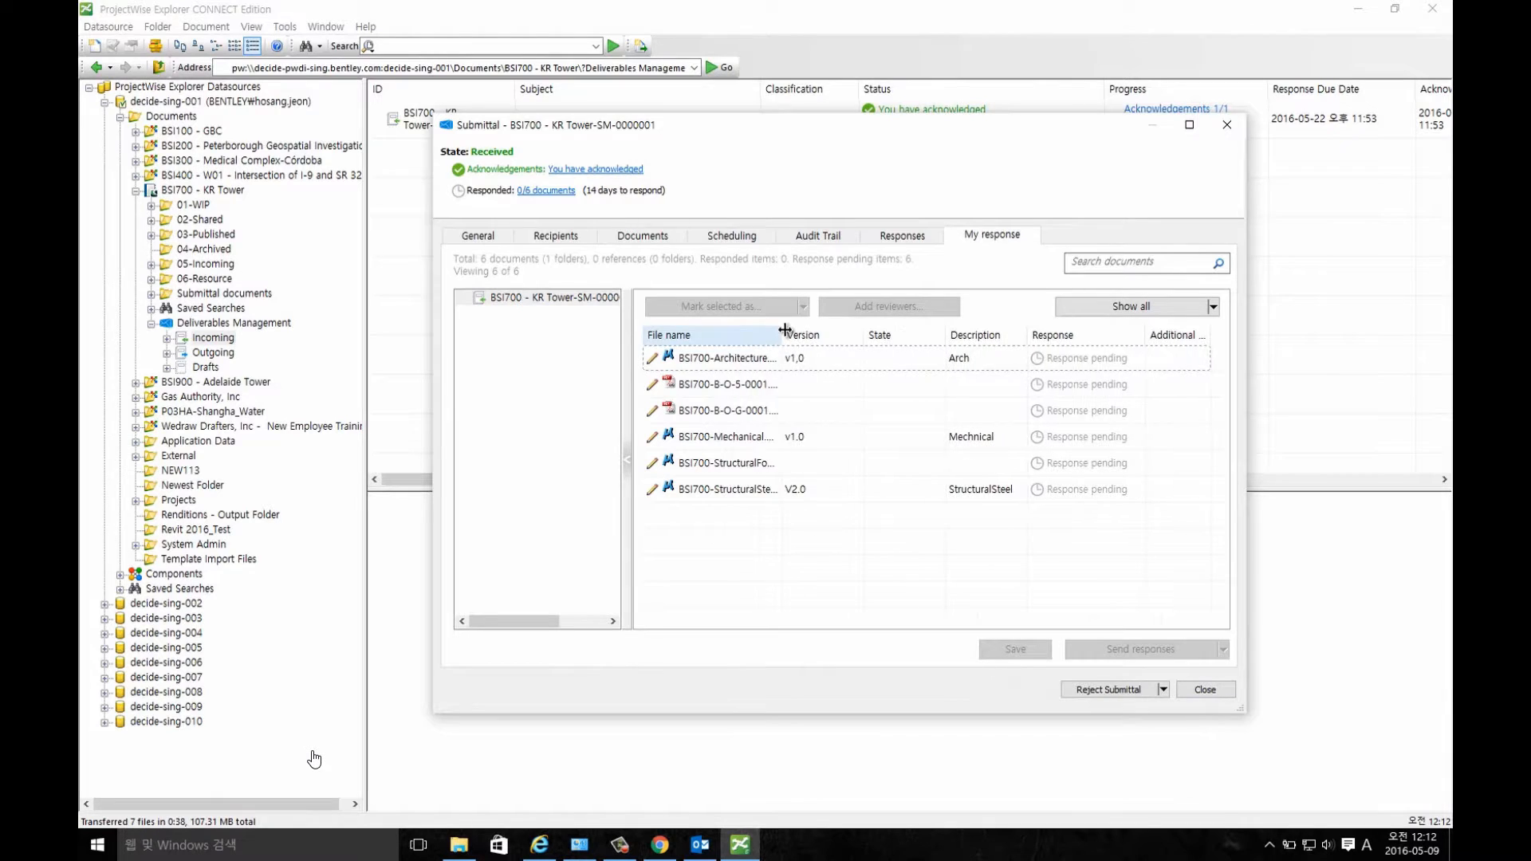
# - Download the submittal package as a zip from the responses view, check the archive's contents and close it
pyautogui.click(904, 235)
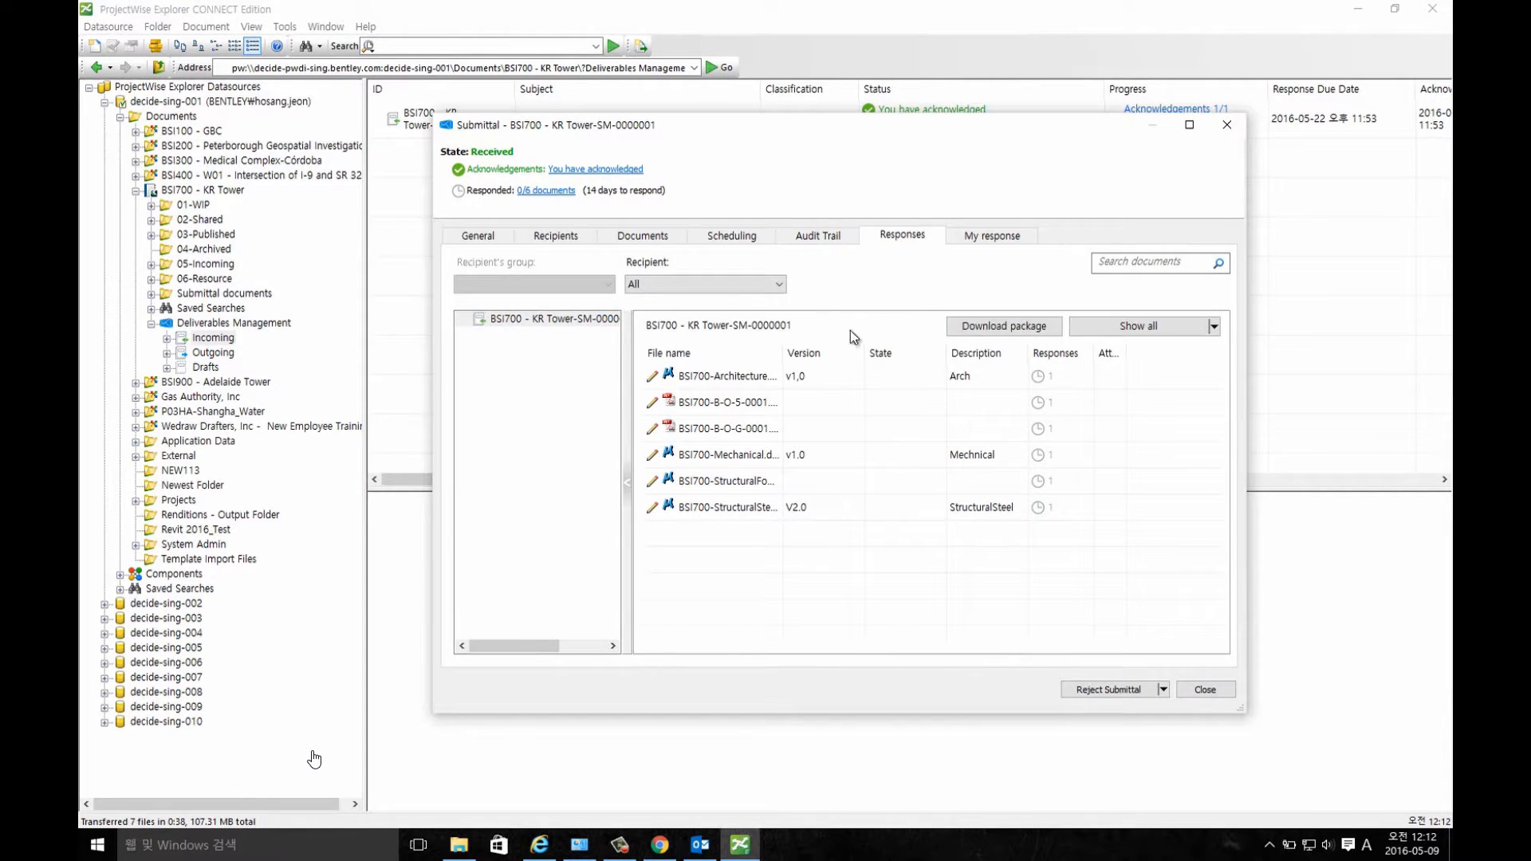
pyautogui.click(1024, 333)
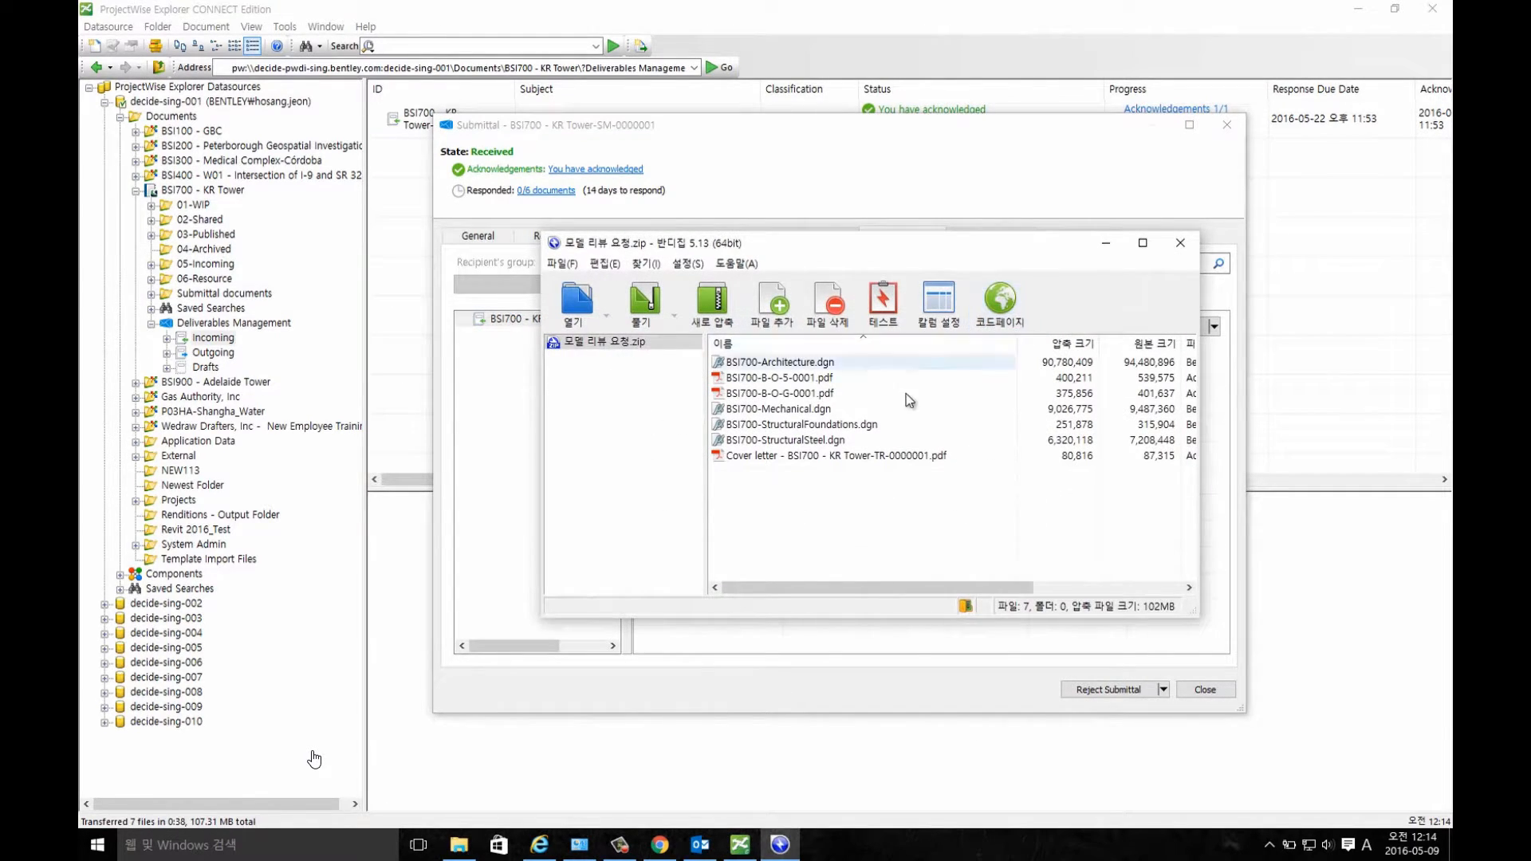
pyautogui.click(1180, 244)
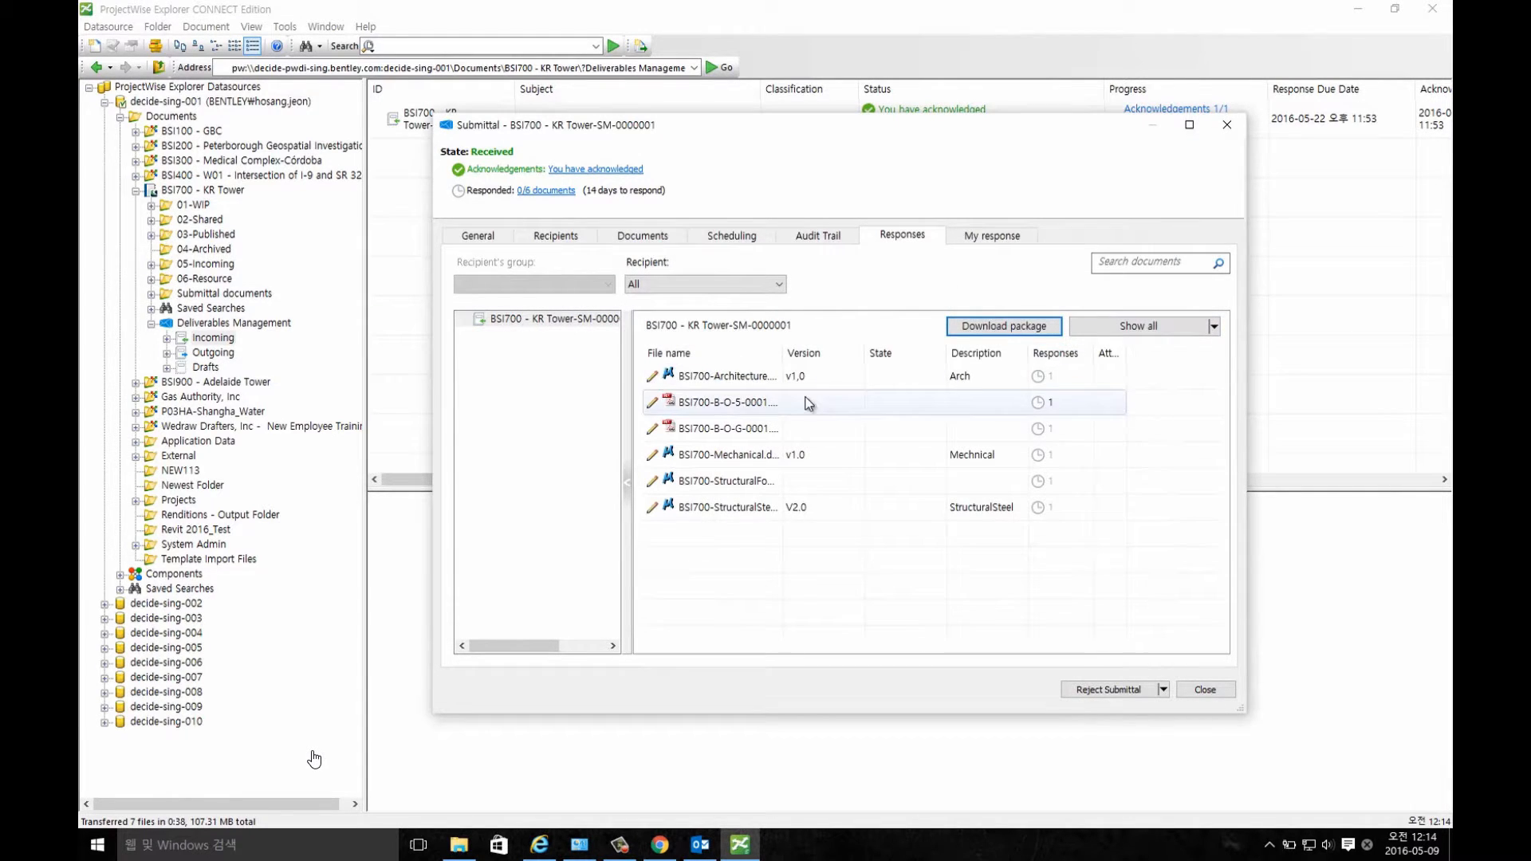
# - Mark the own responses for the first four documents, from BSI700-Architecture.dgn through BSI700-Mechanical.dgn, as Approved
pyautogui.moveTo(754, 361); pyautogui.dragTo(749, 437)
pyautogui.click(803, 307)
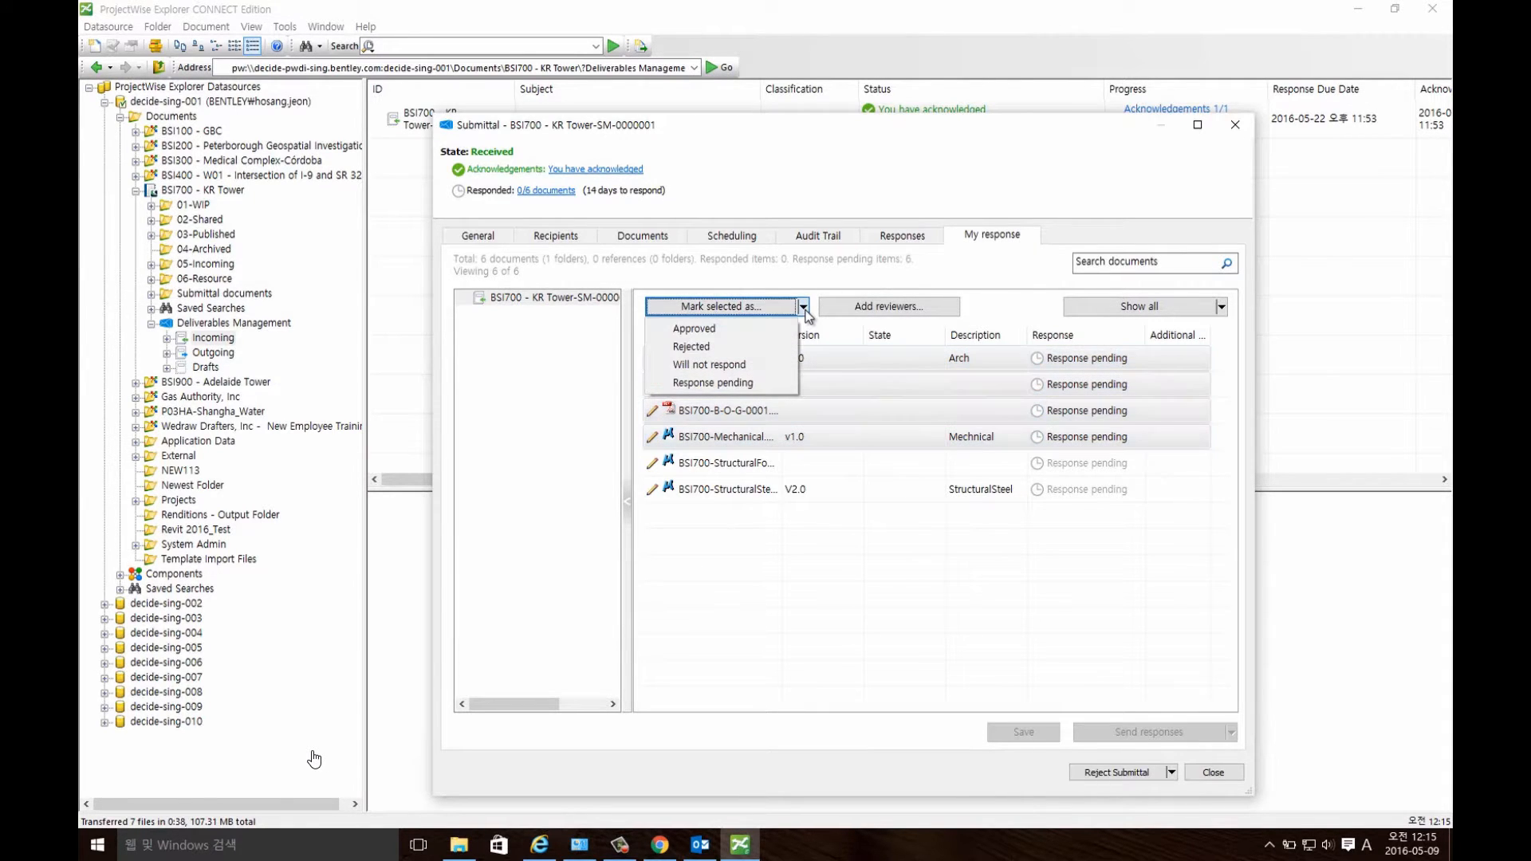
pyautogui.click(752, 328)
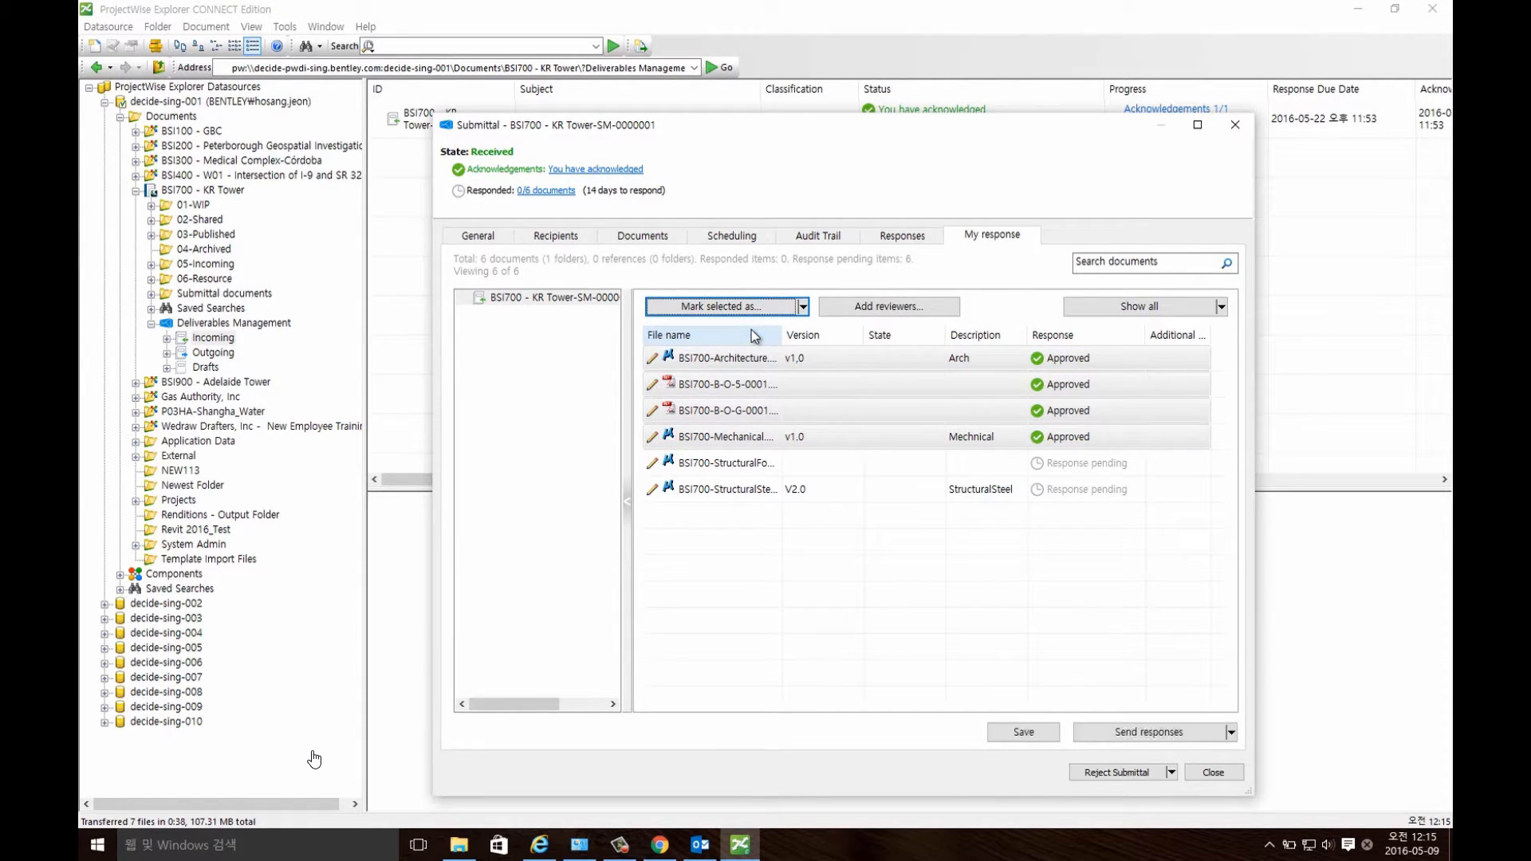
# - Request an additional review of BSI700-StructuralFoundations.dgn from the listed project team member with the message "첨부 파일 리뷰 요청합니다."
pyautogui.click(750, 461)
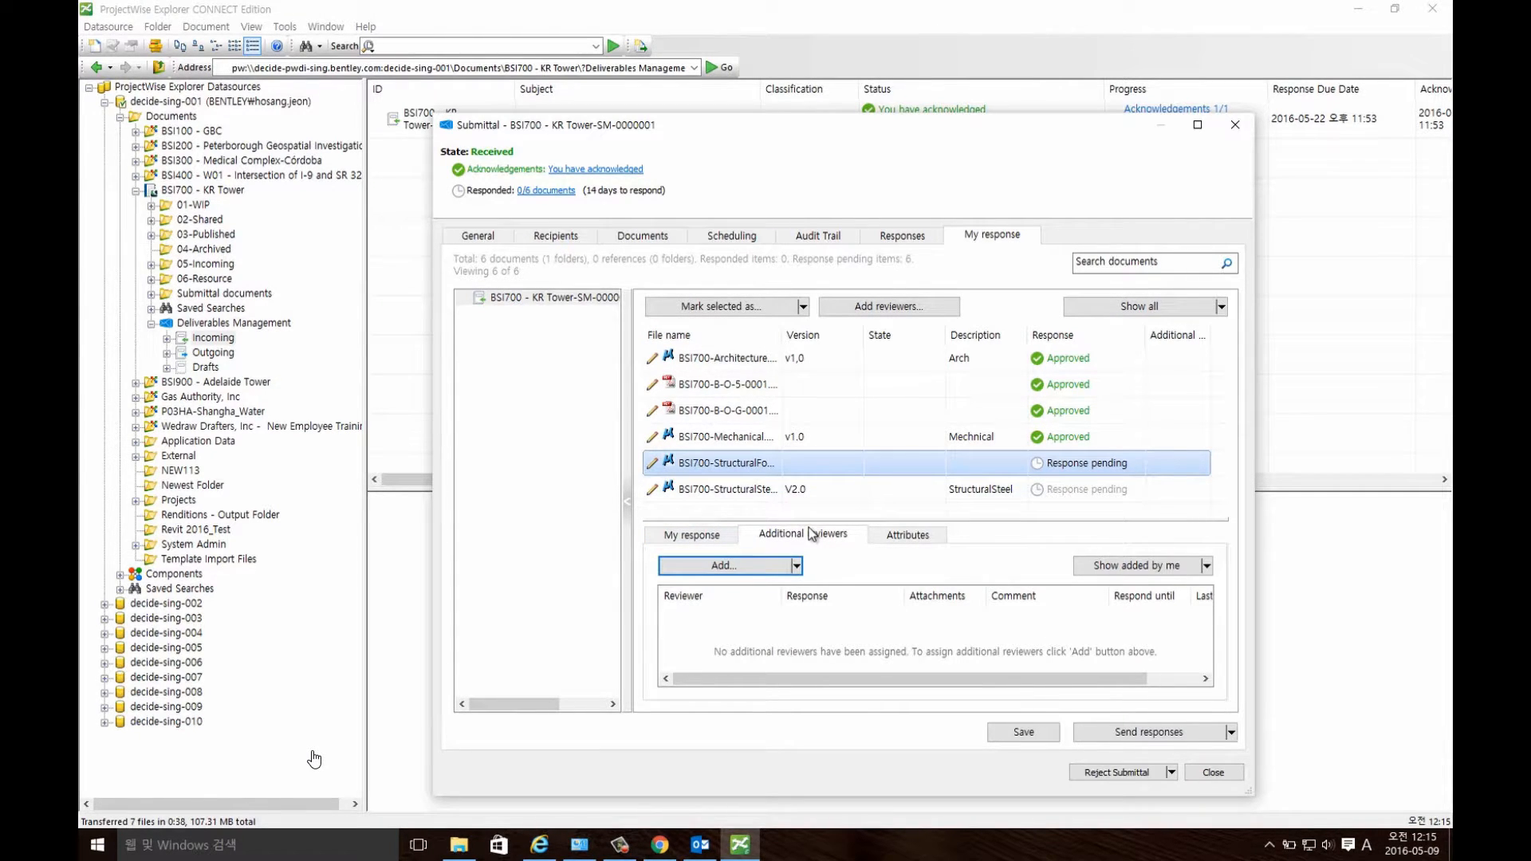
pyautogui.click(796, 565)
pyautogui.click(772, 586)
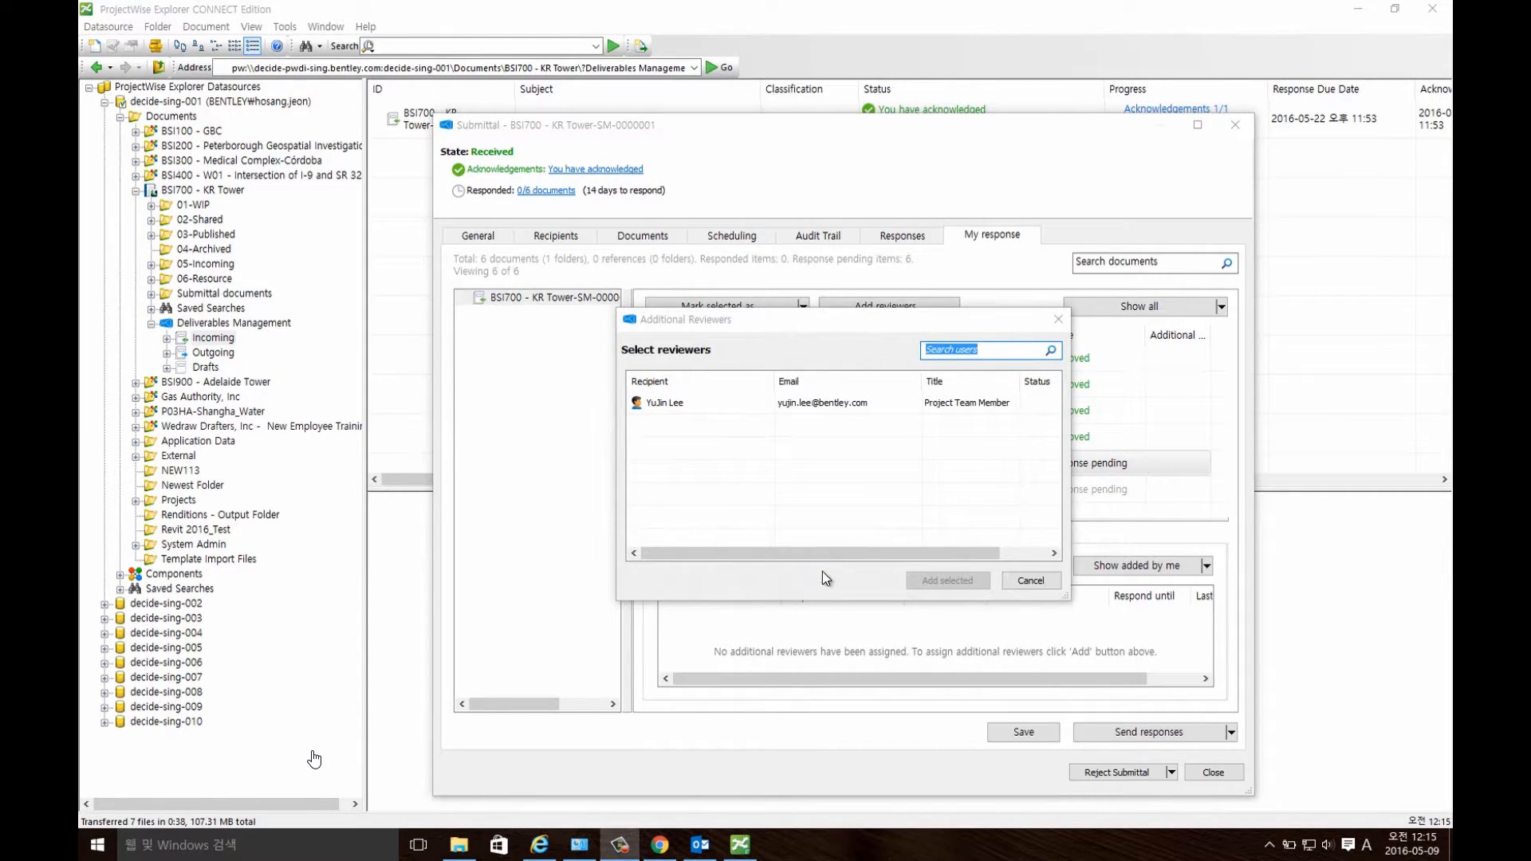
pyautogui.click(708, 402)
pyautogui.click(946, 579)
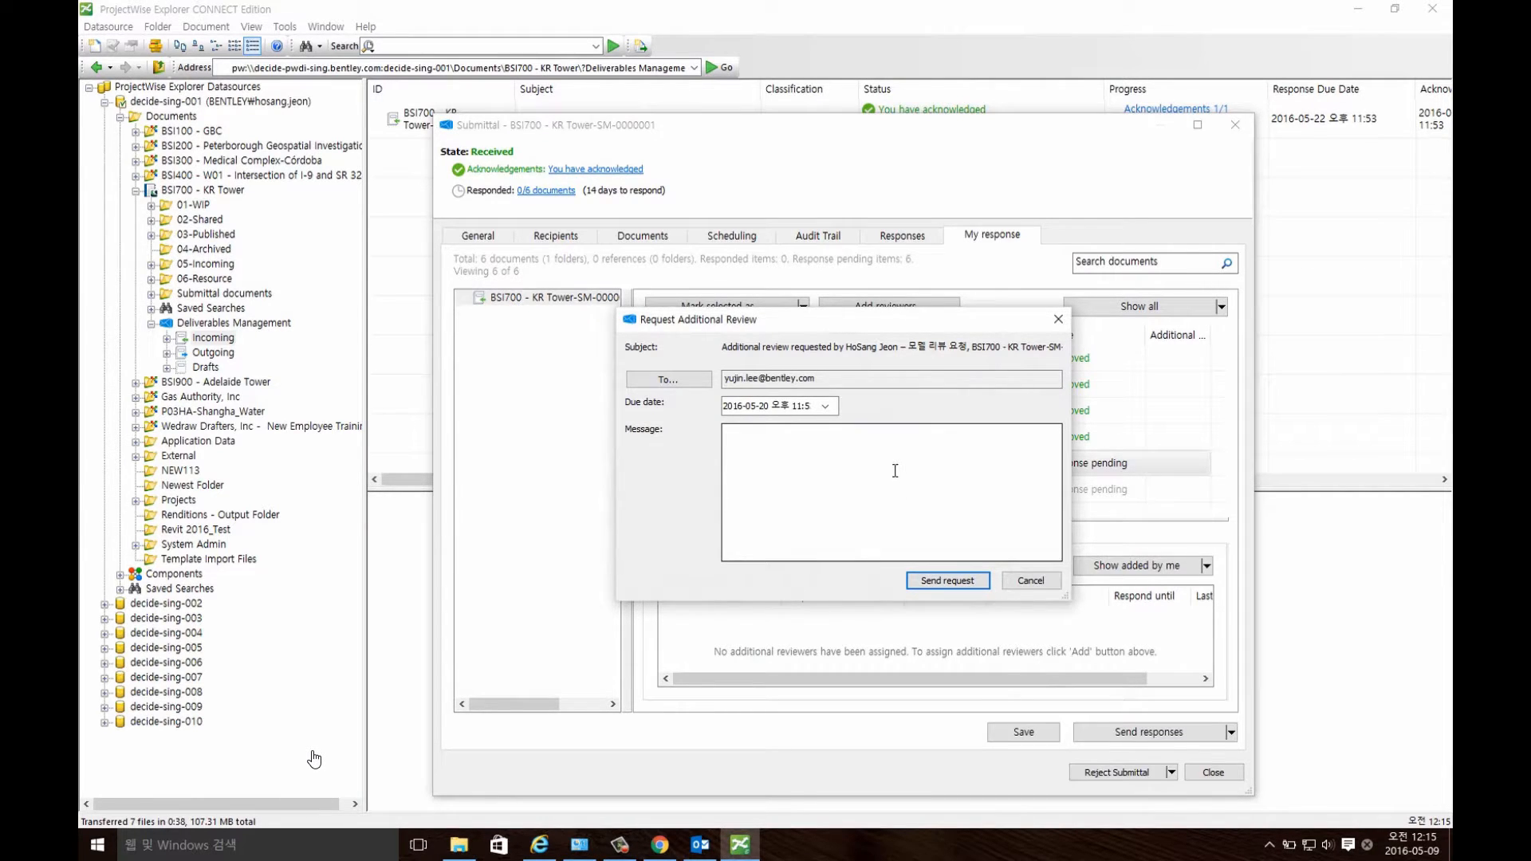
pyautogui.click(817, 459)
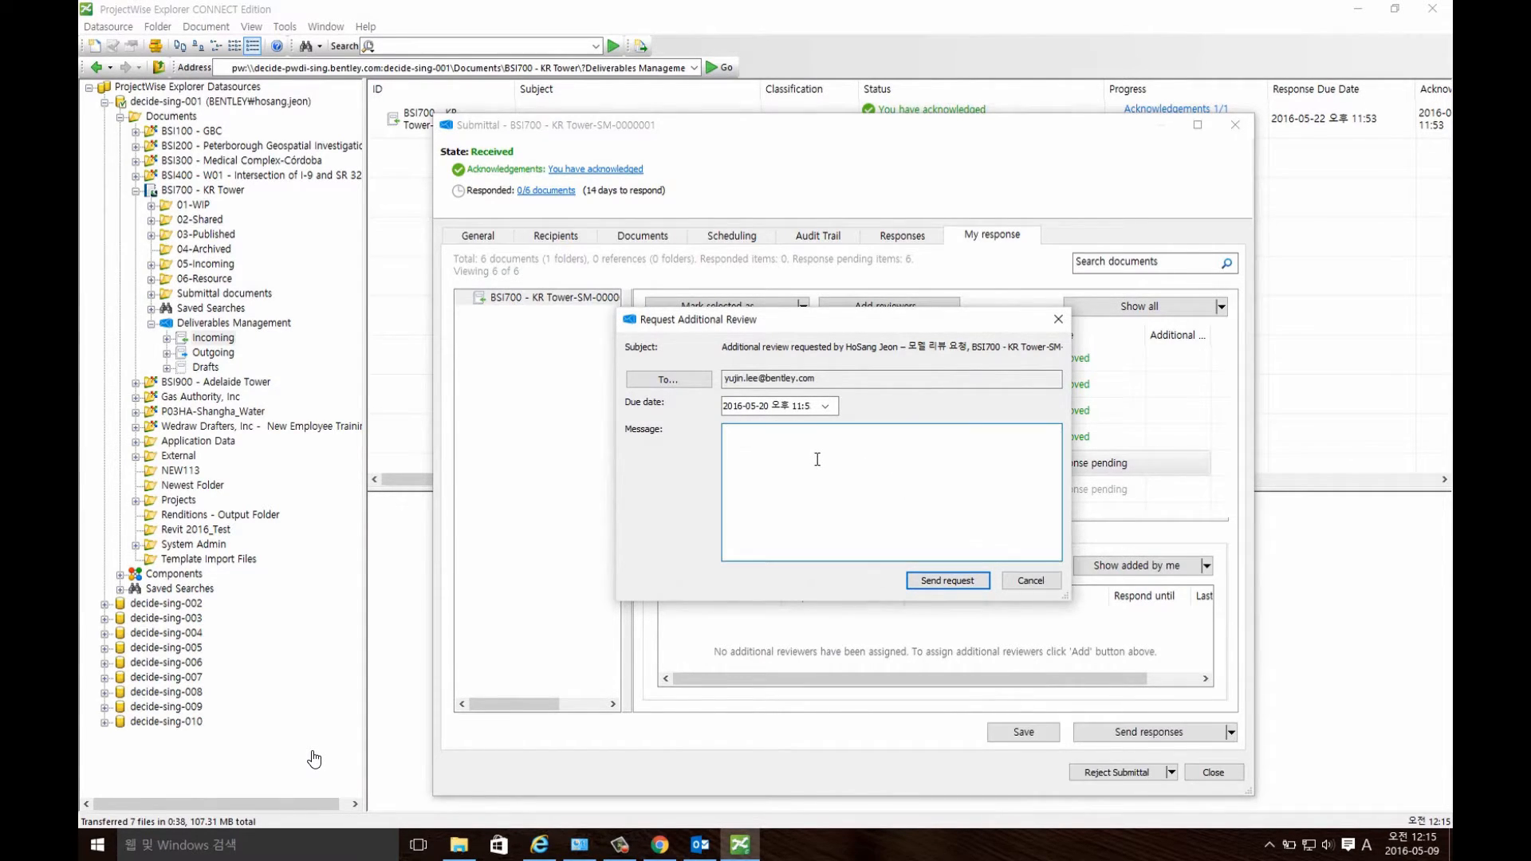
pyautogui.write('첨부 파일 리뷰 요청합니다.')
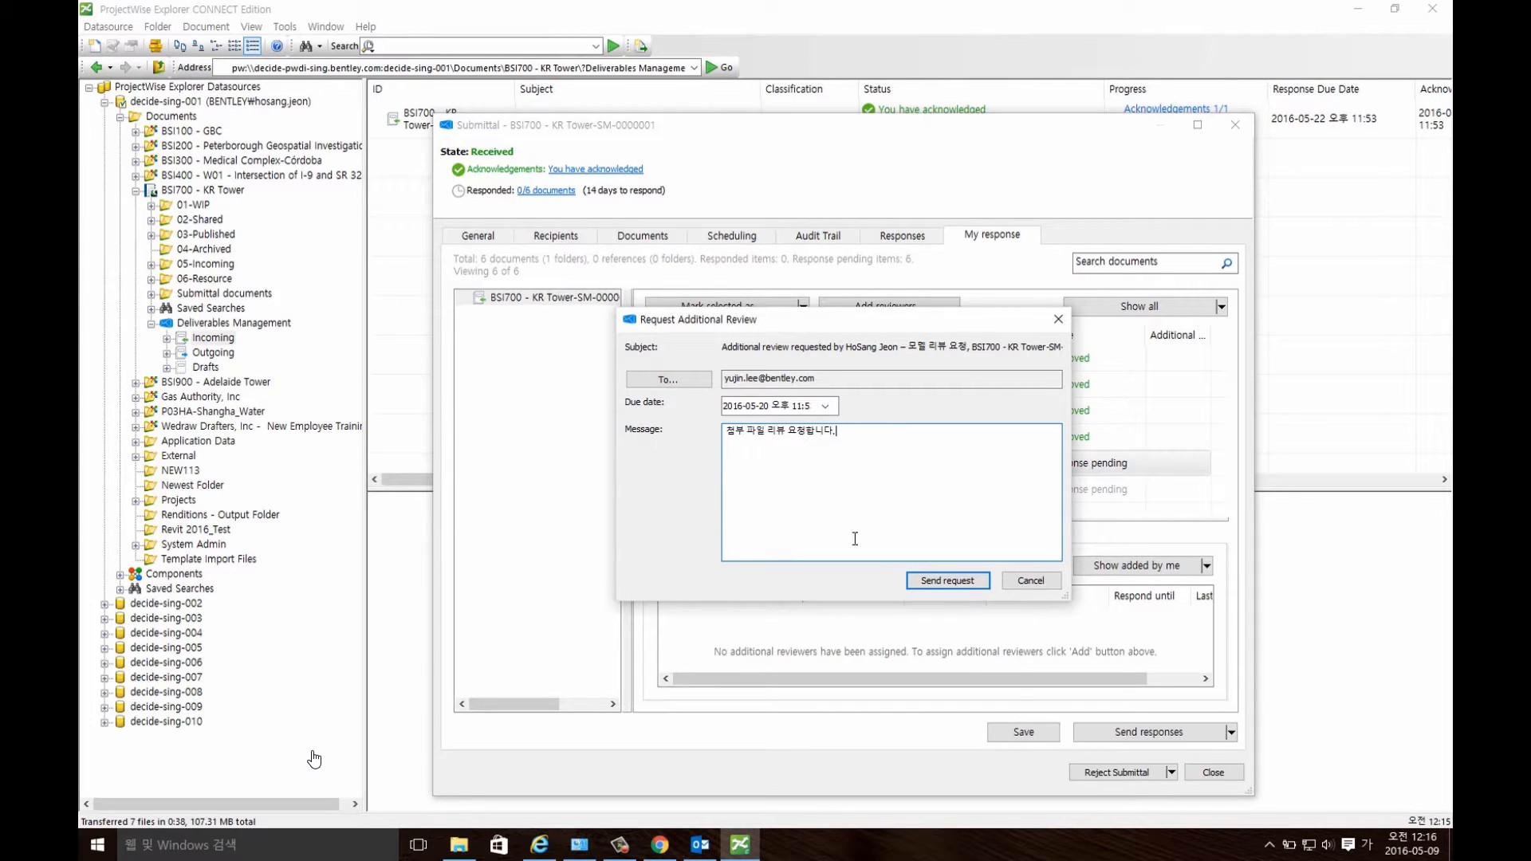
pyautogui.click(920, 581)
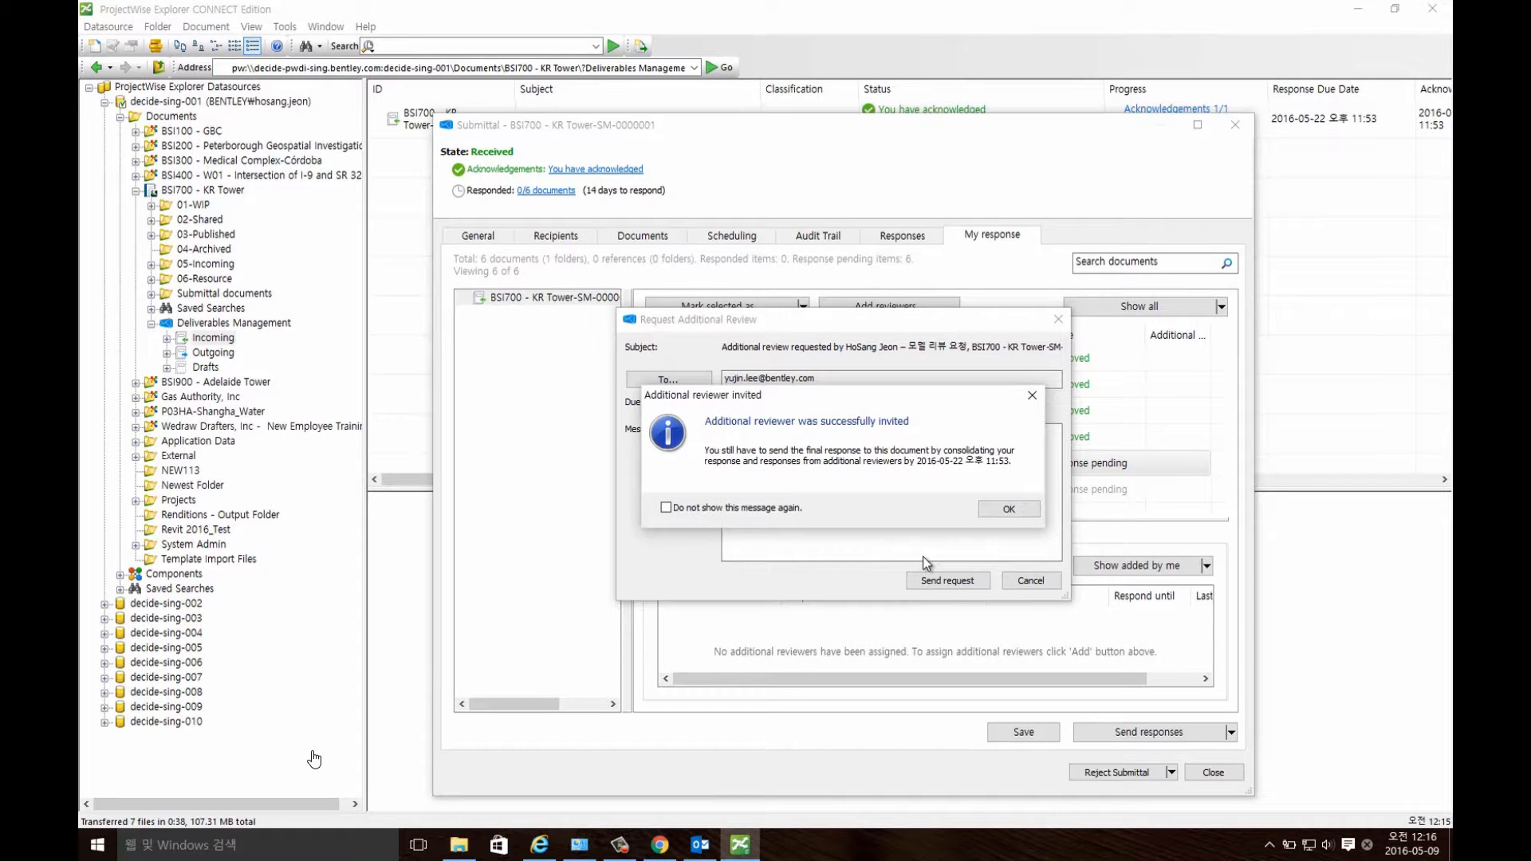
pyautogui.click(1008, 509)
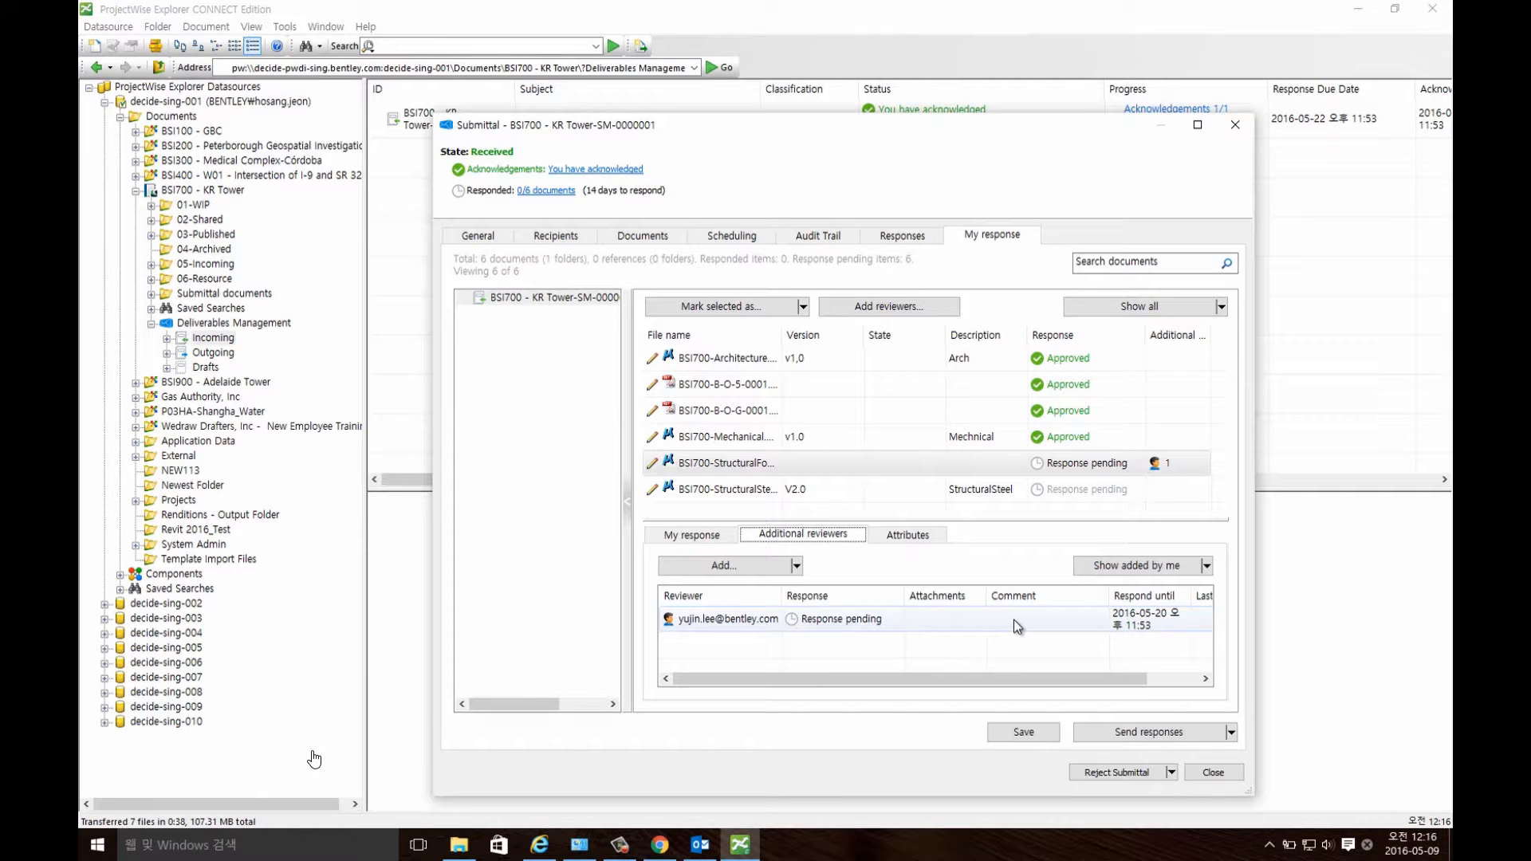
# - Mark BSI700-StructuralSteel.dgn as Response pending
pyautogui.click(764, 491)
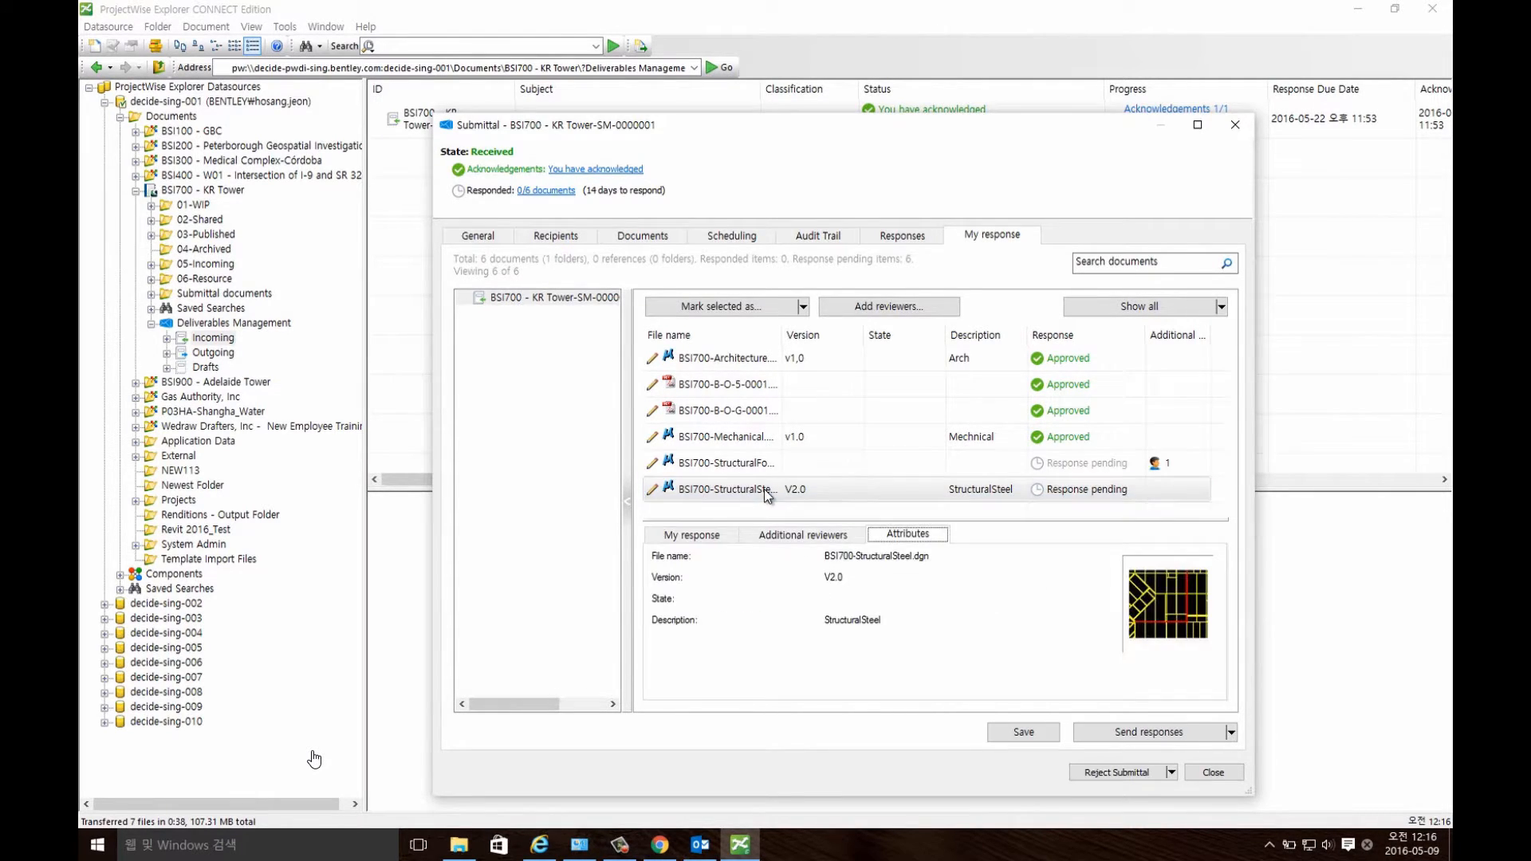
pyautogui.click(803, 307)
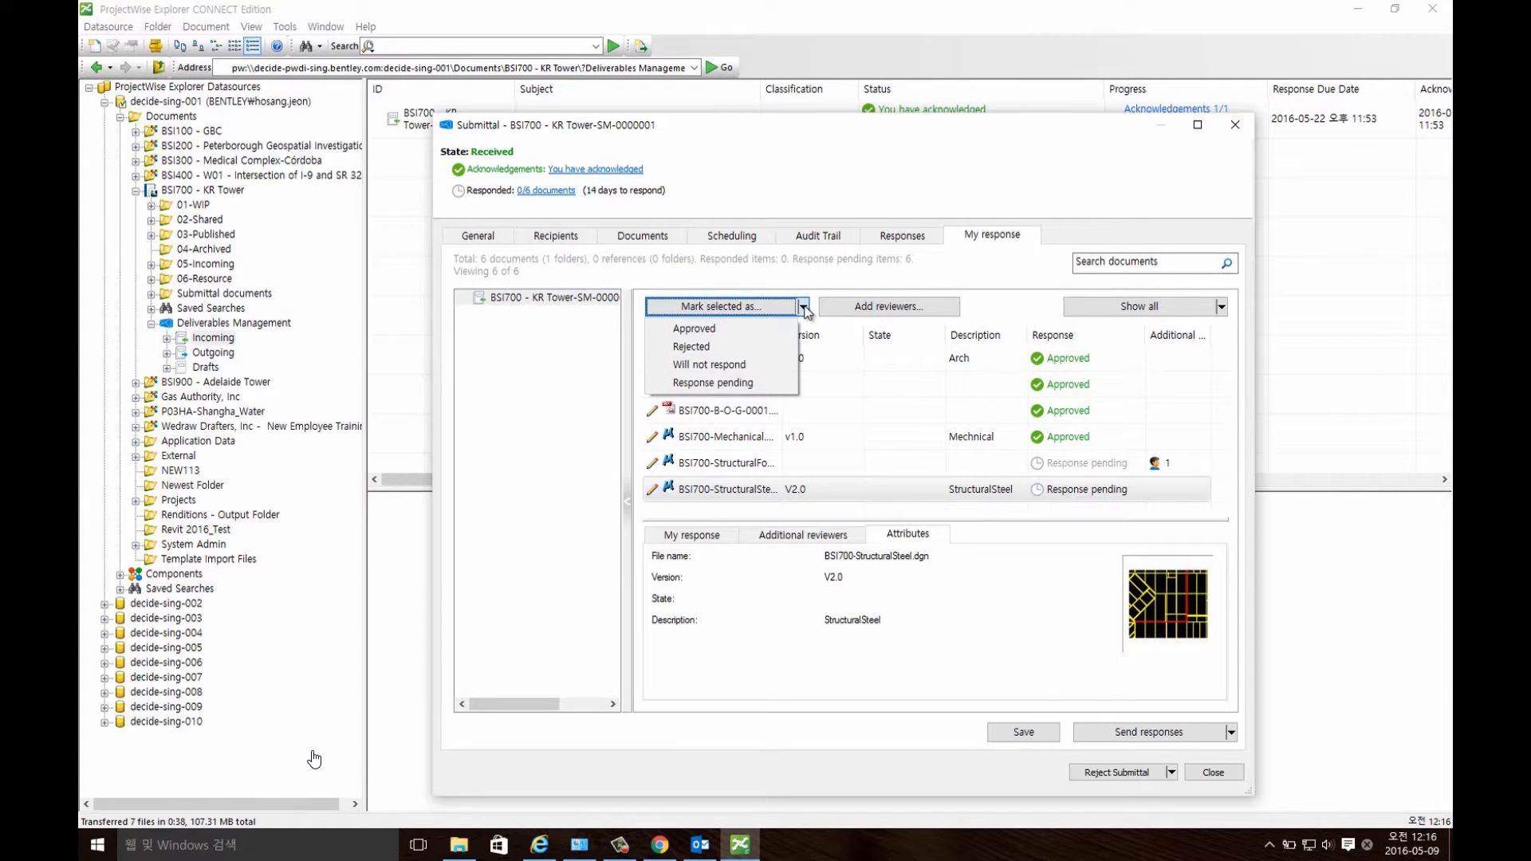
pyautogui.click(754, 384)
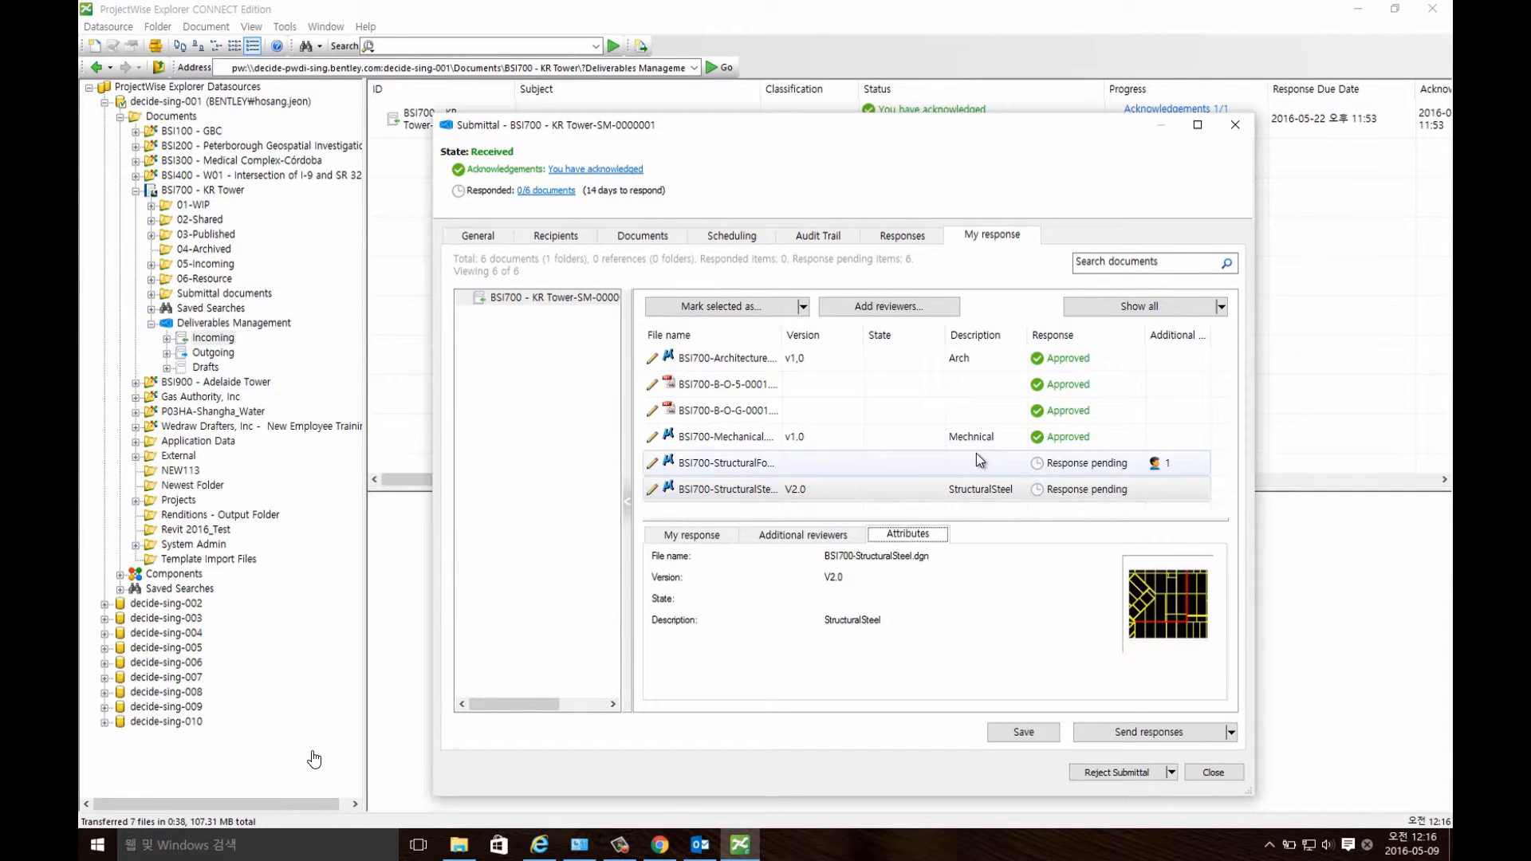
# - Send the responses for the four approved documents
pyautogui.click(1231, 733)
pyautogui.click(1157, 754)
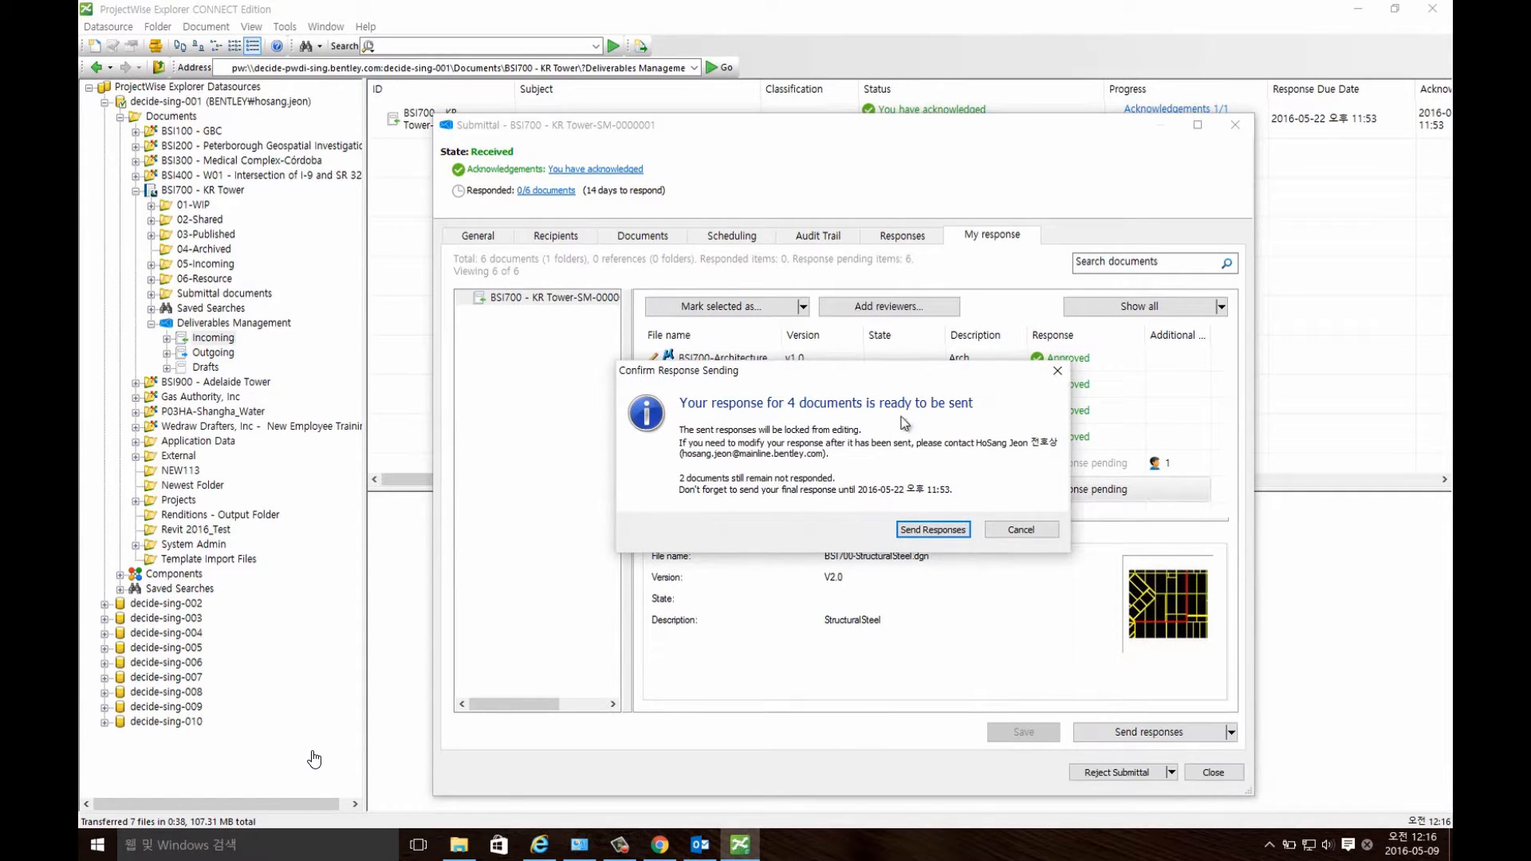
pyautogui.click(931, 532)
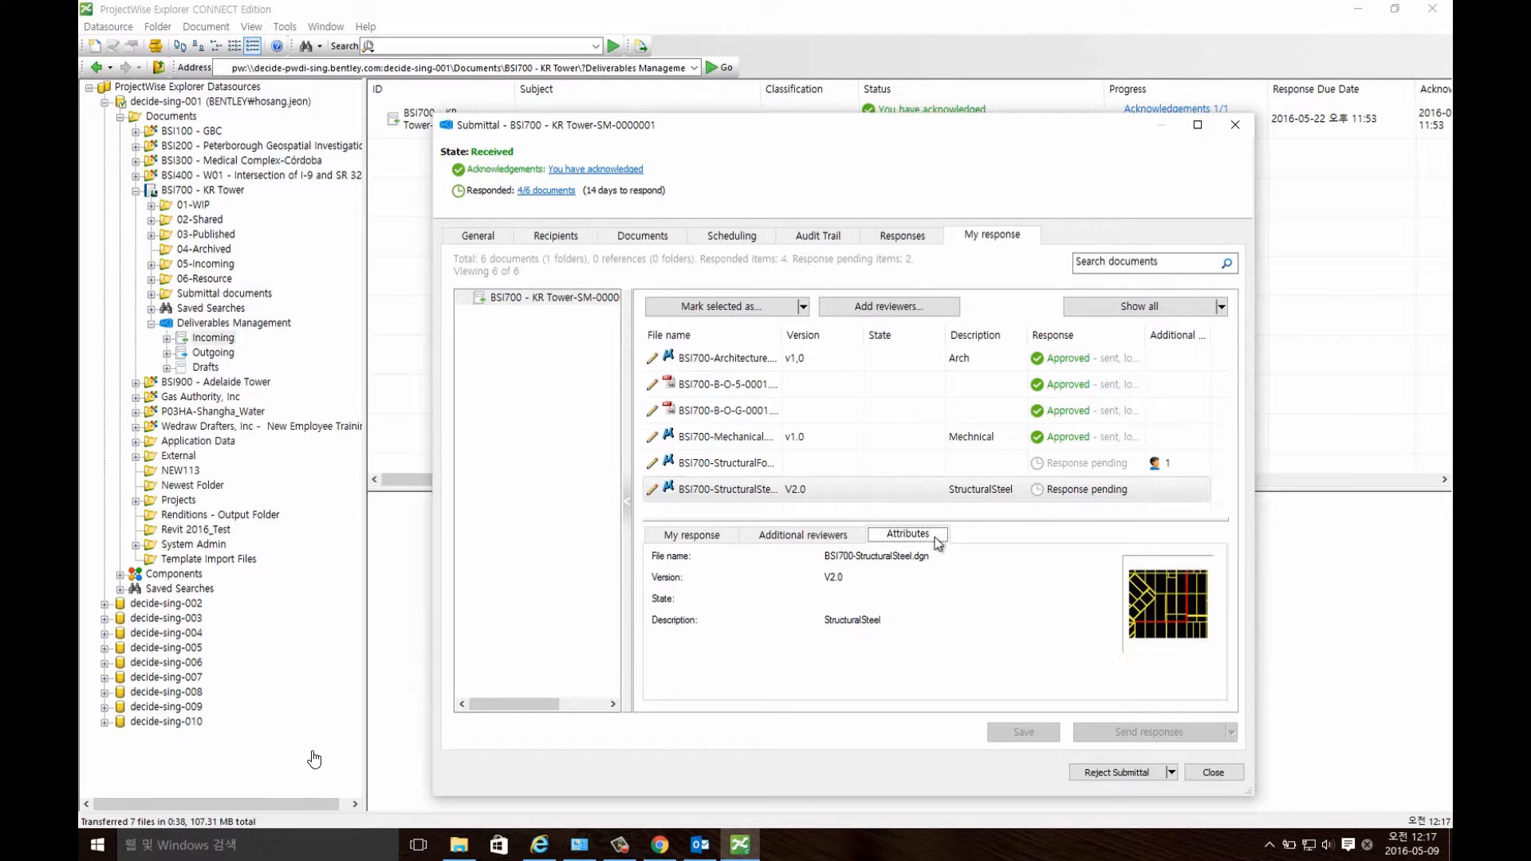
# - Close the submittal and, in the Deliverables Management web portal, examine the general details, recipients and documents of the outgoing transmittal 모델 리뷰 요청
pyautogui.click(1212, 774)
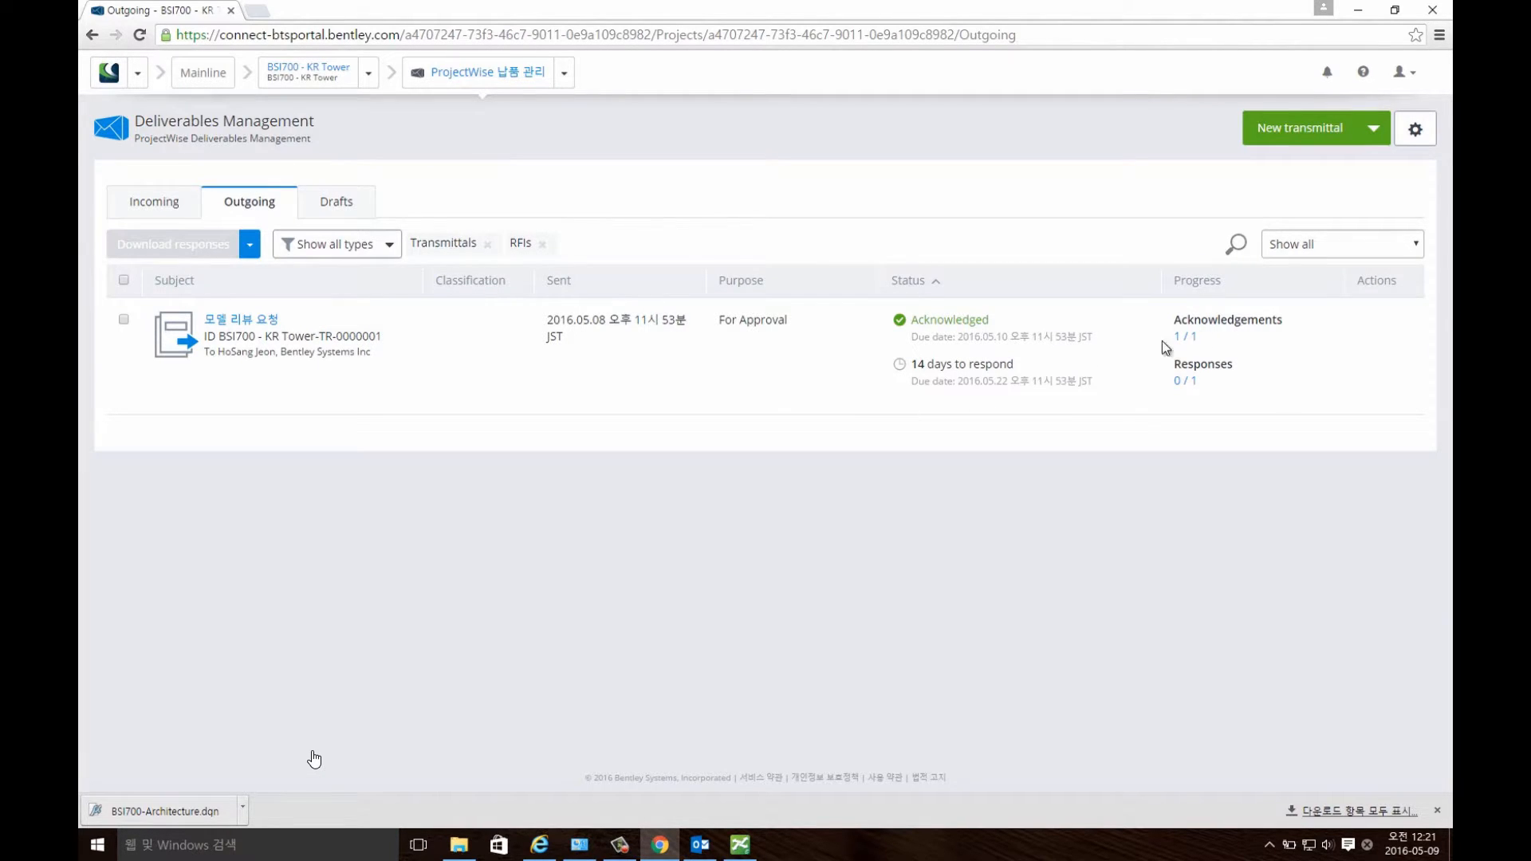
pyautogui.click(268, 327)
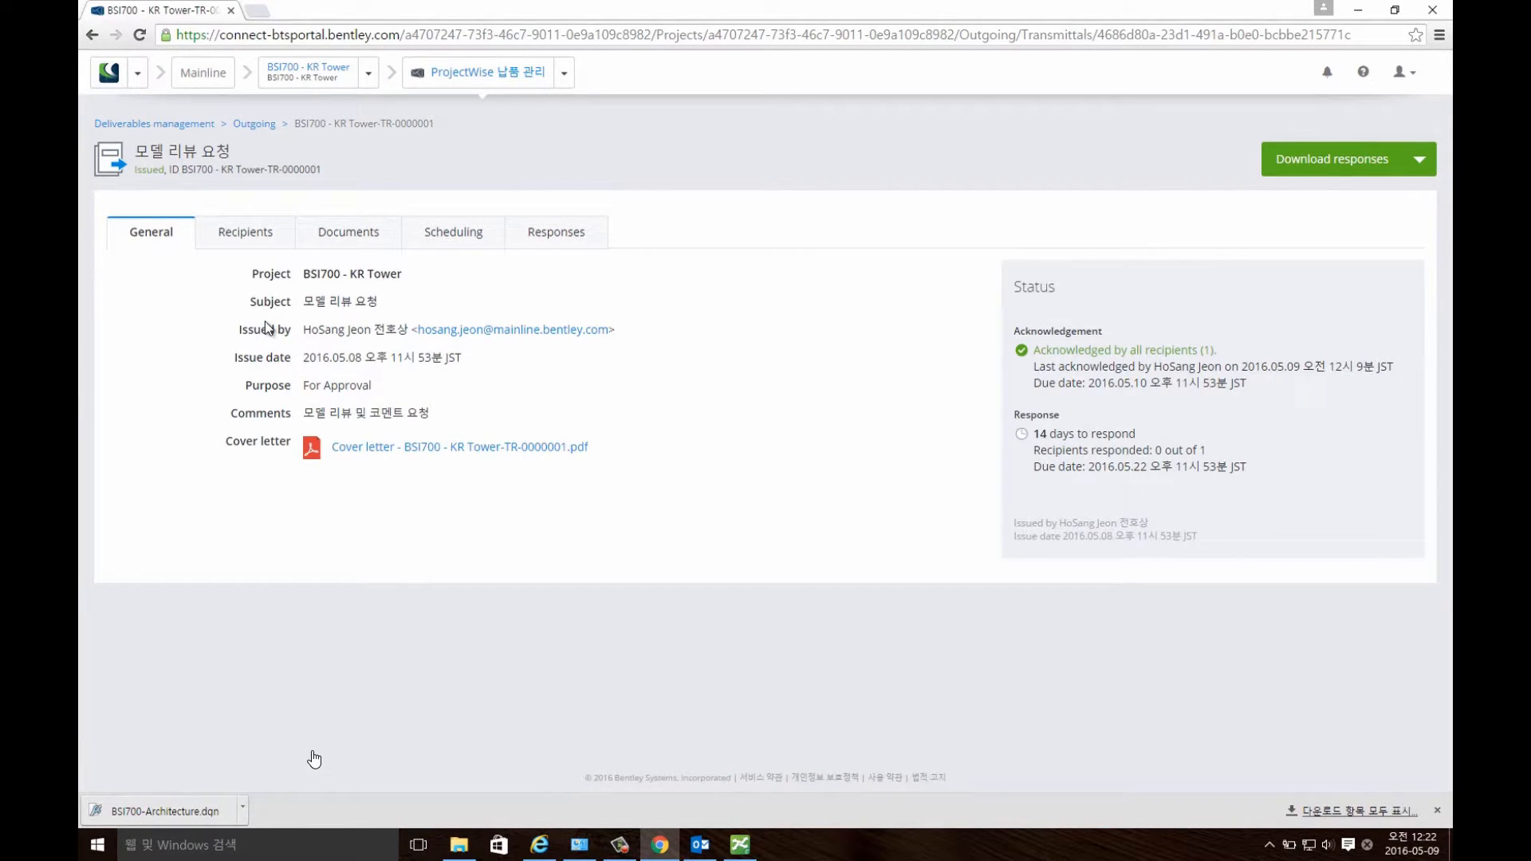
pyautogui.click(247, 233)
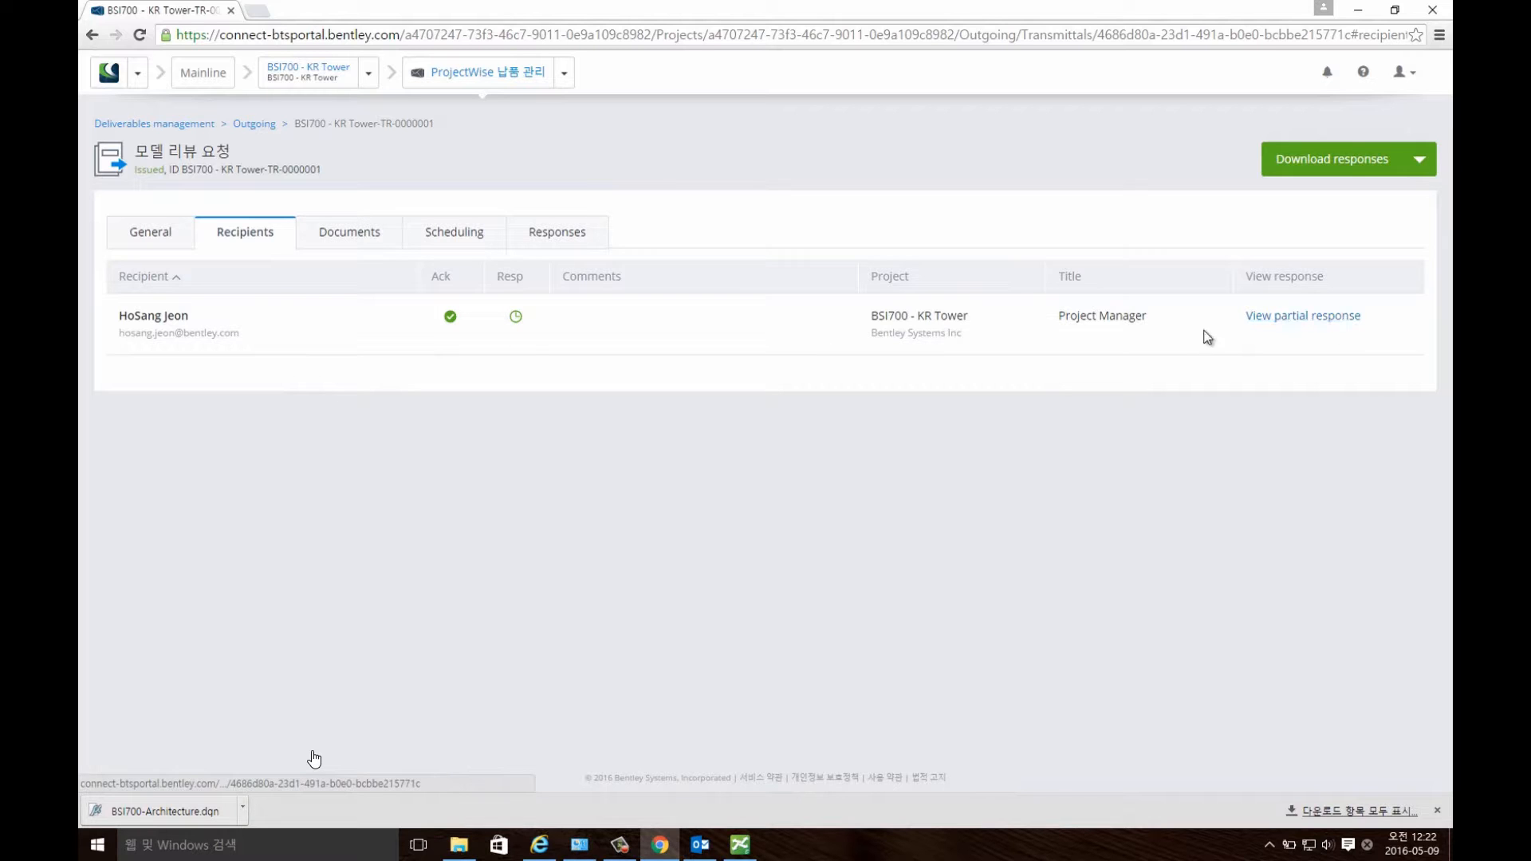
pyautogui.click(378, 241)
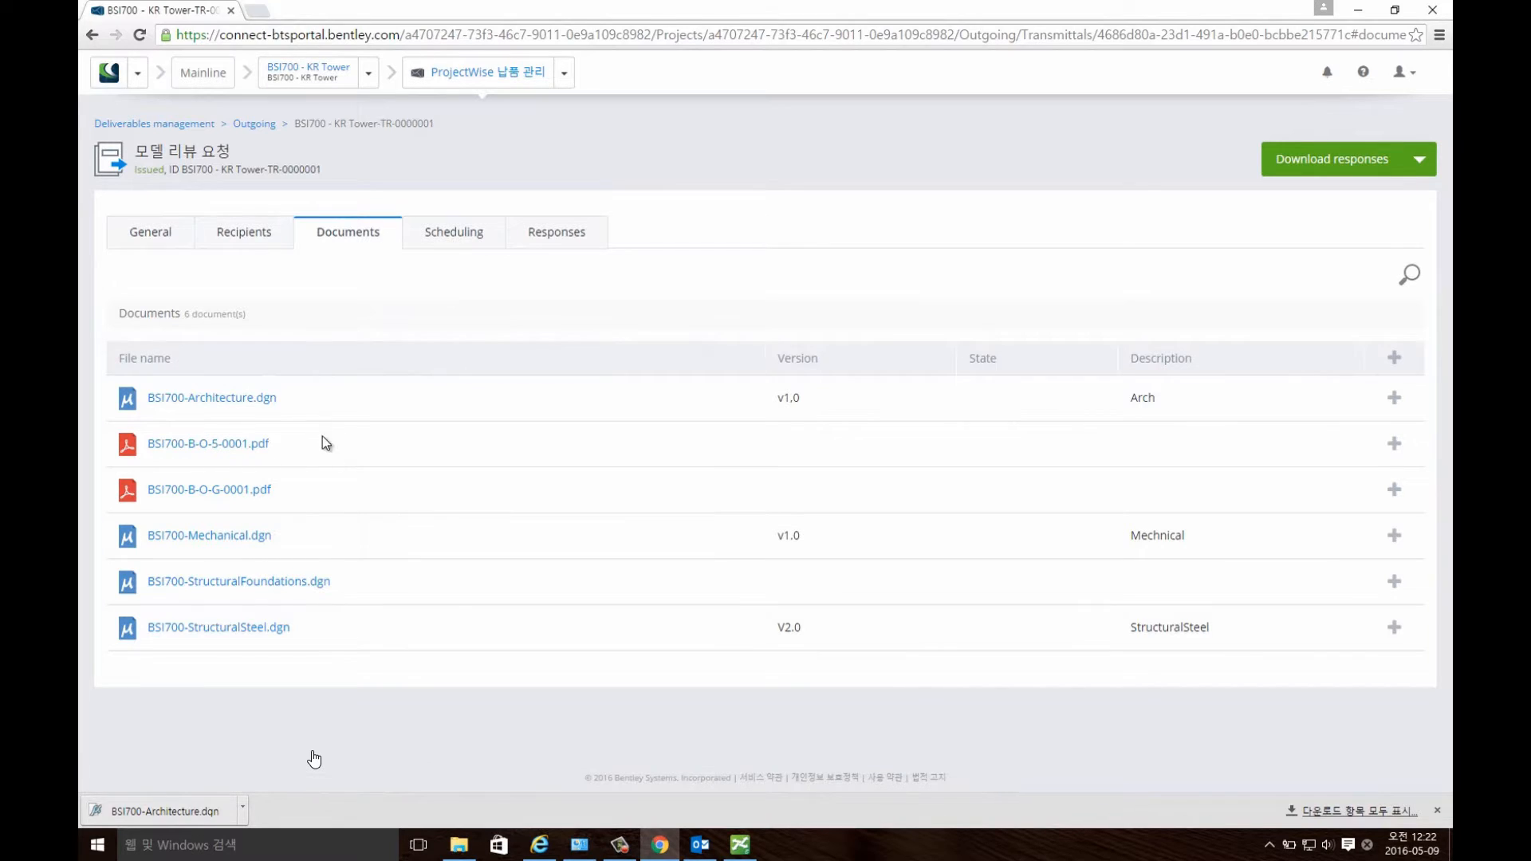
# - Examine the transmittal's responses, checking the details for BSI700-Architecture.dgn and BSI700-StructuralFoundations.dgn and the recipient filter choices
pyautogui.click(560, 233)
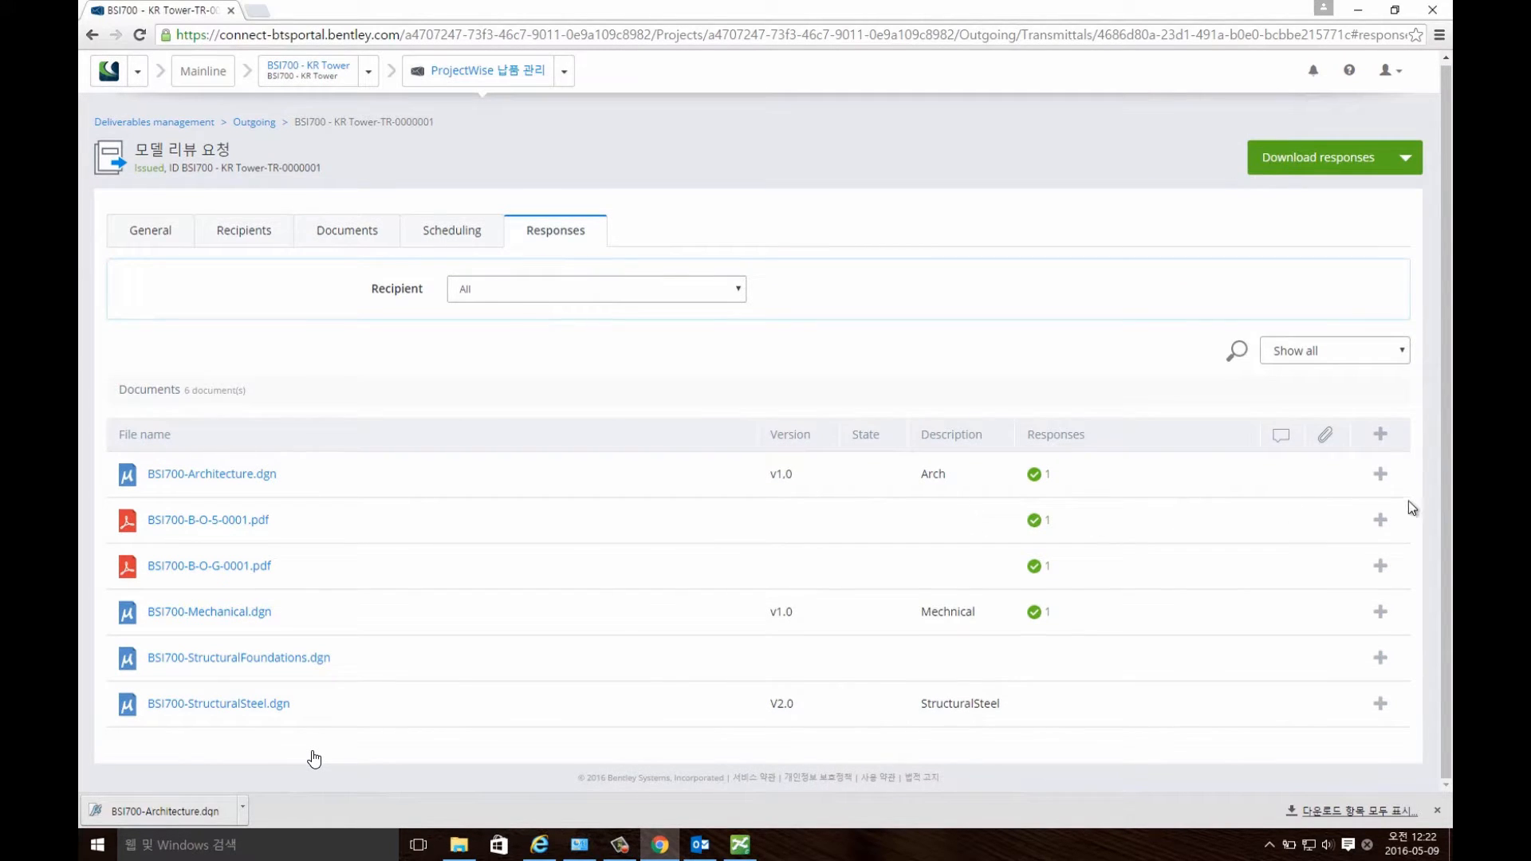
pyautogui.click(1383, 477)
pyautogui.scroll(-1, 1149, 506)
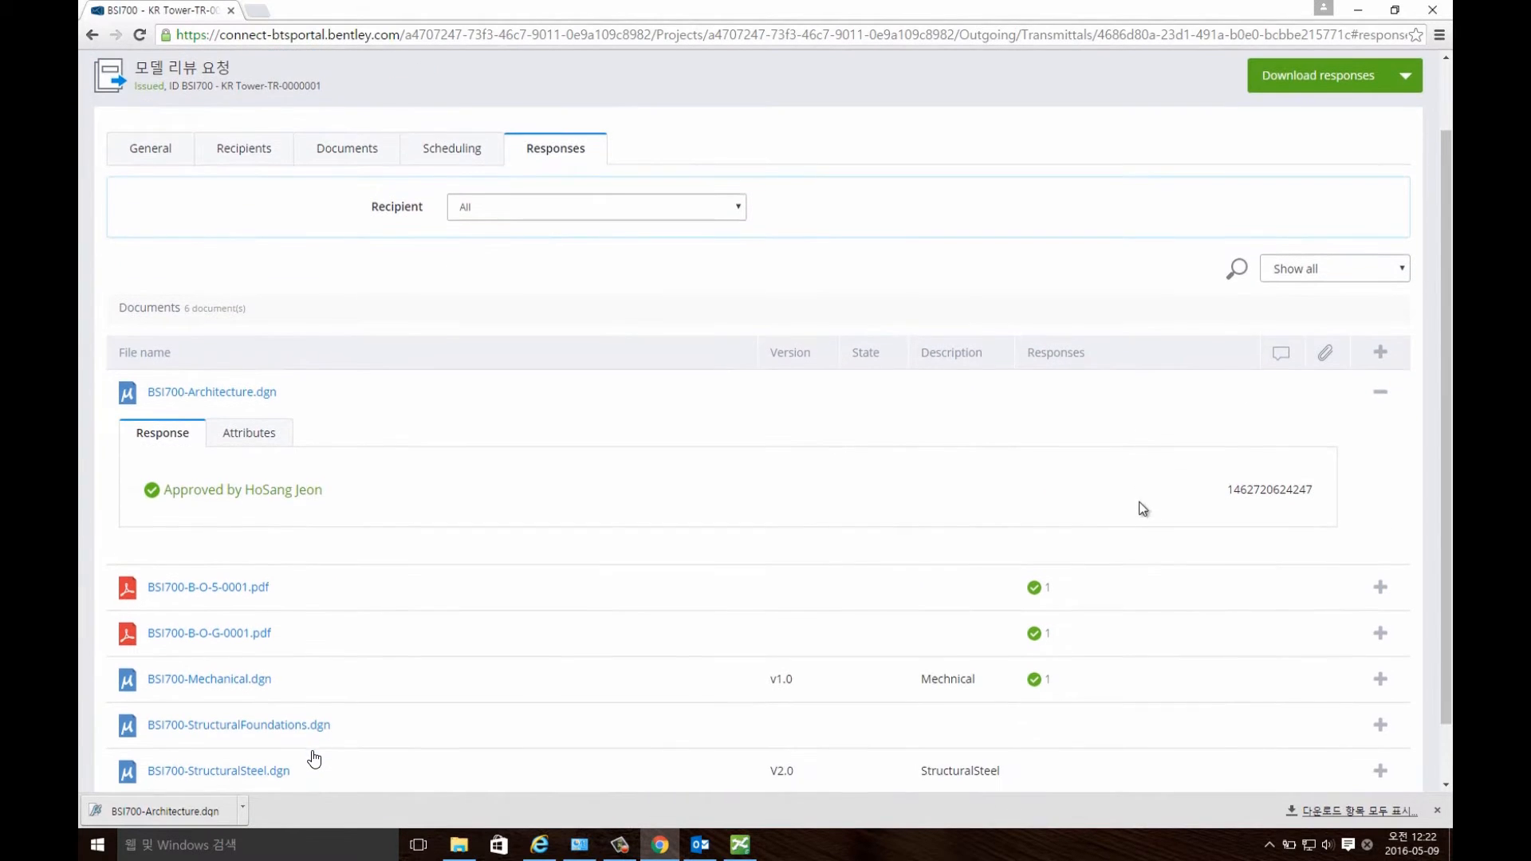
pyautogui.click(1378, 394)
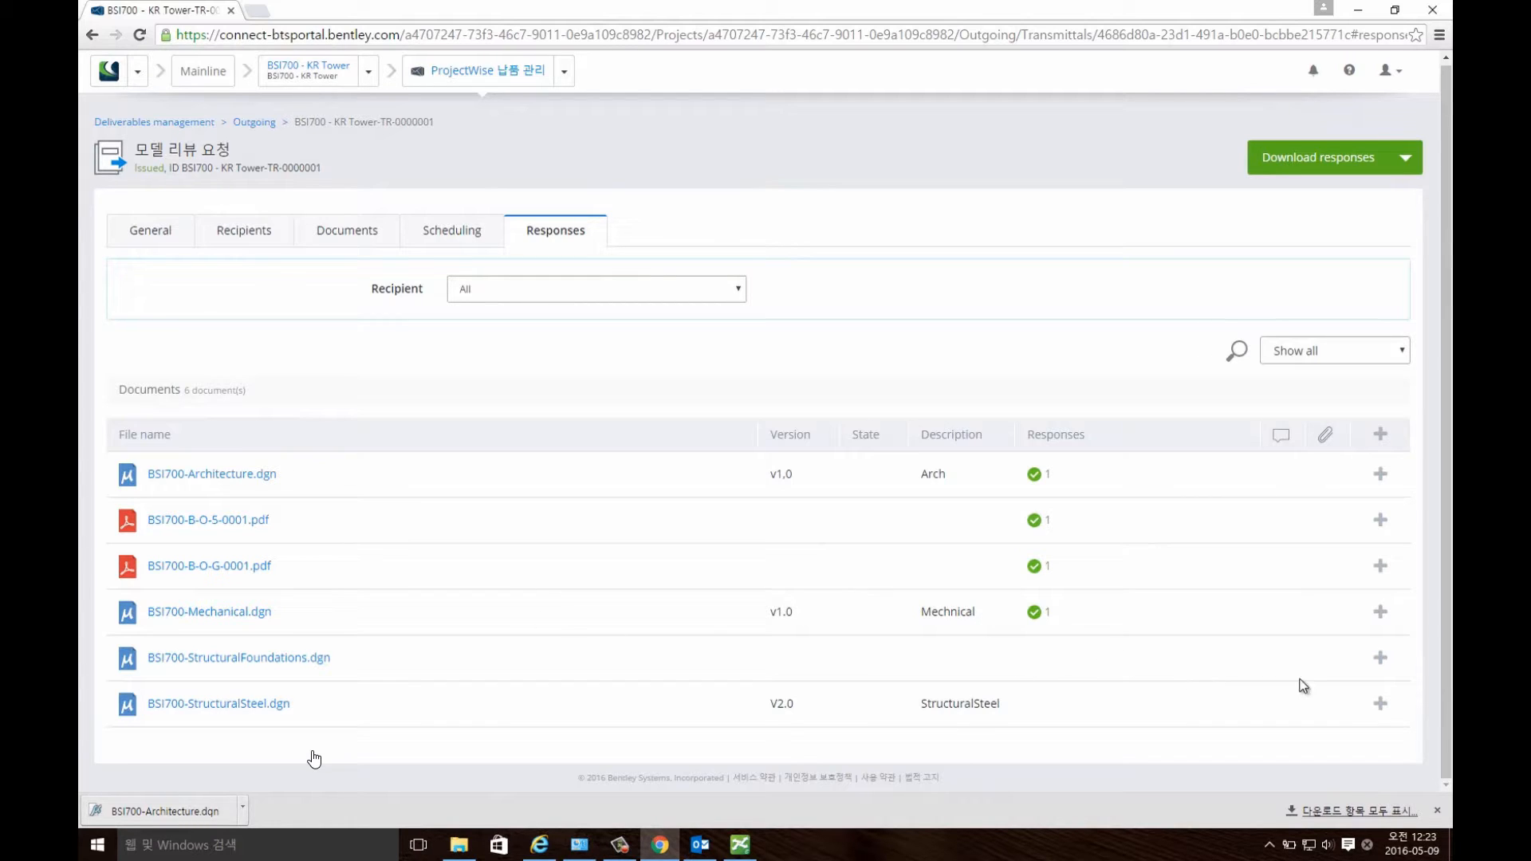
pyautogui.click(1380, 658)
pyautogui.scroll(-2, 1316, 656)
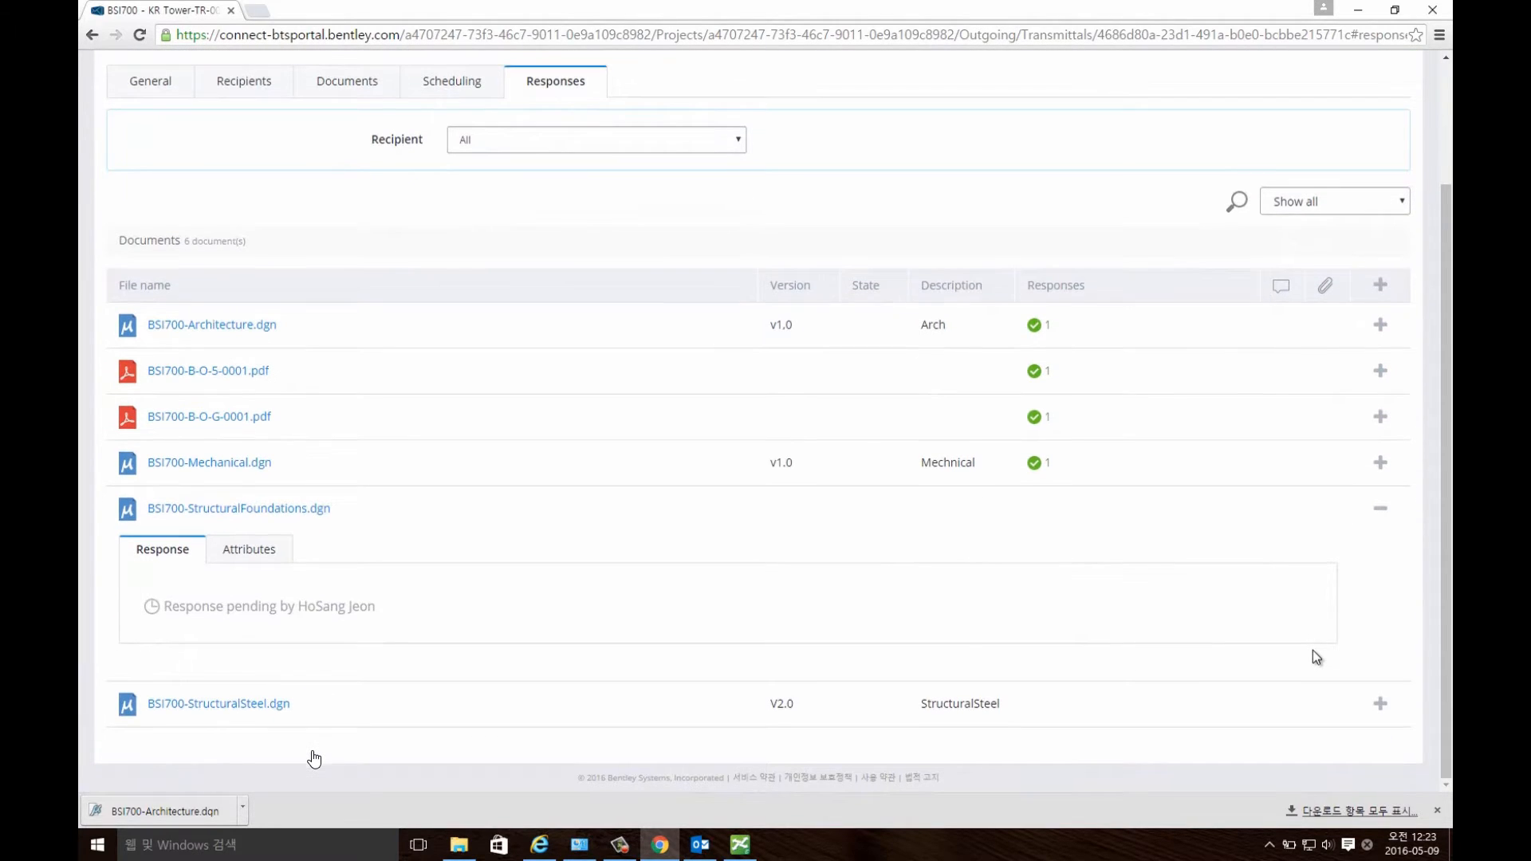
pyautogui.scroll(2, 1314, 652)
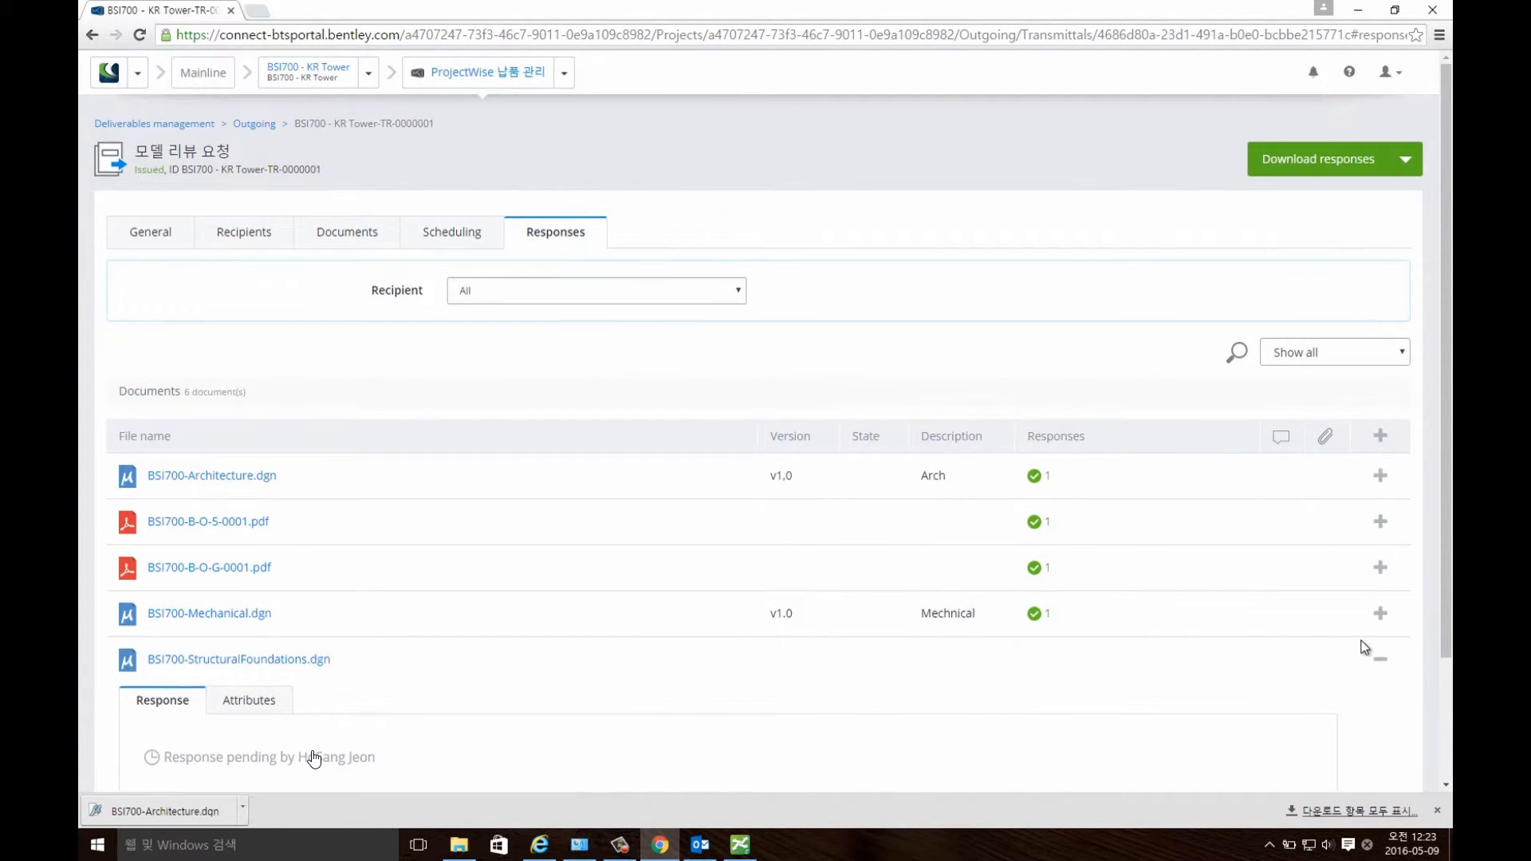
pyautogui.click(1381, 660)
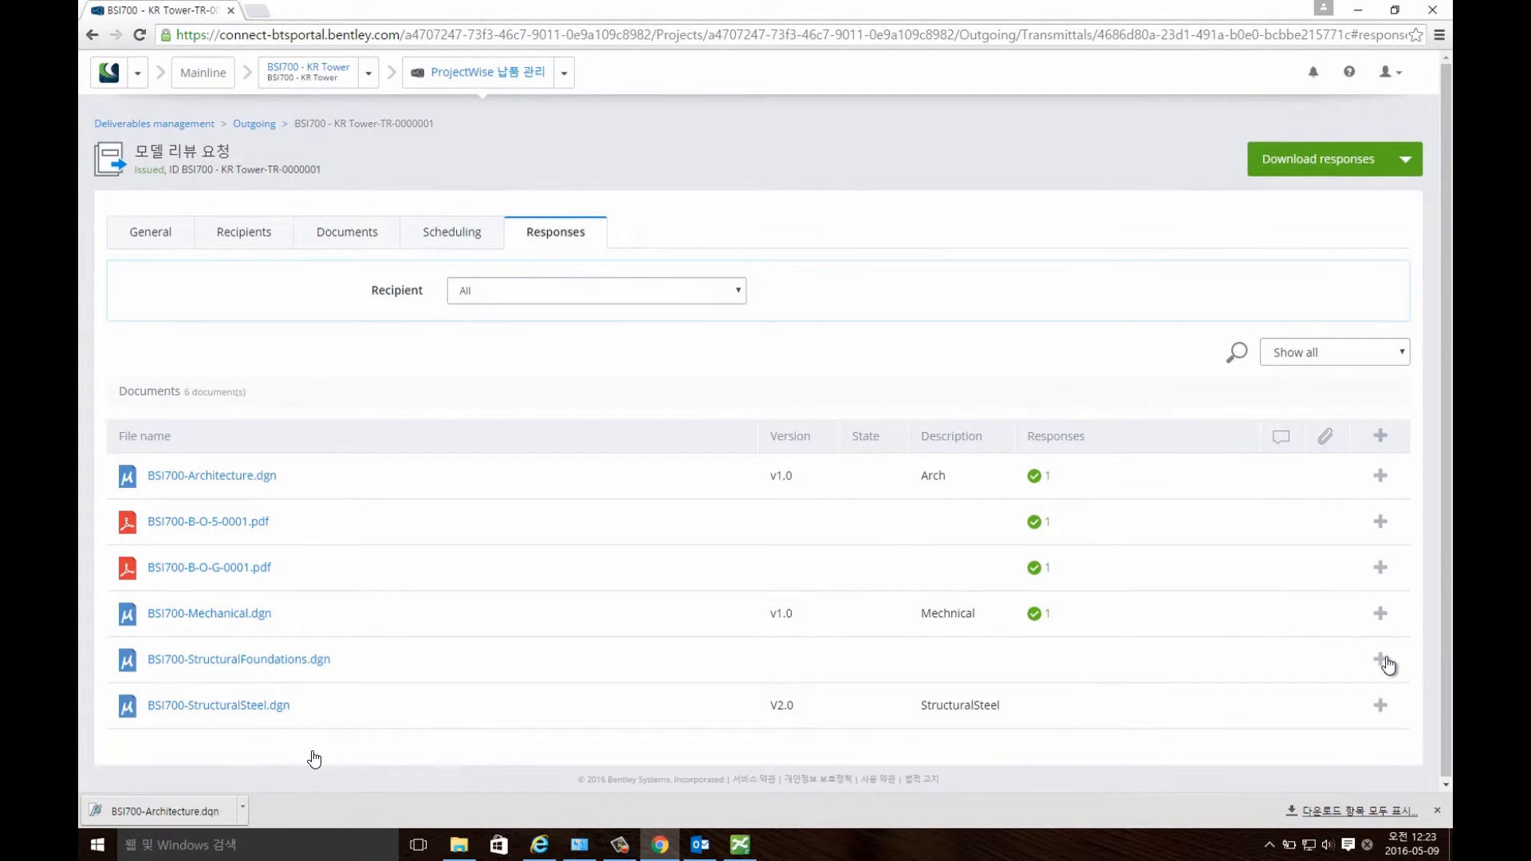
pyautogui.click(739, 298)
pyautogui.click(739, 299)
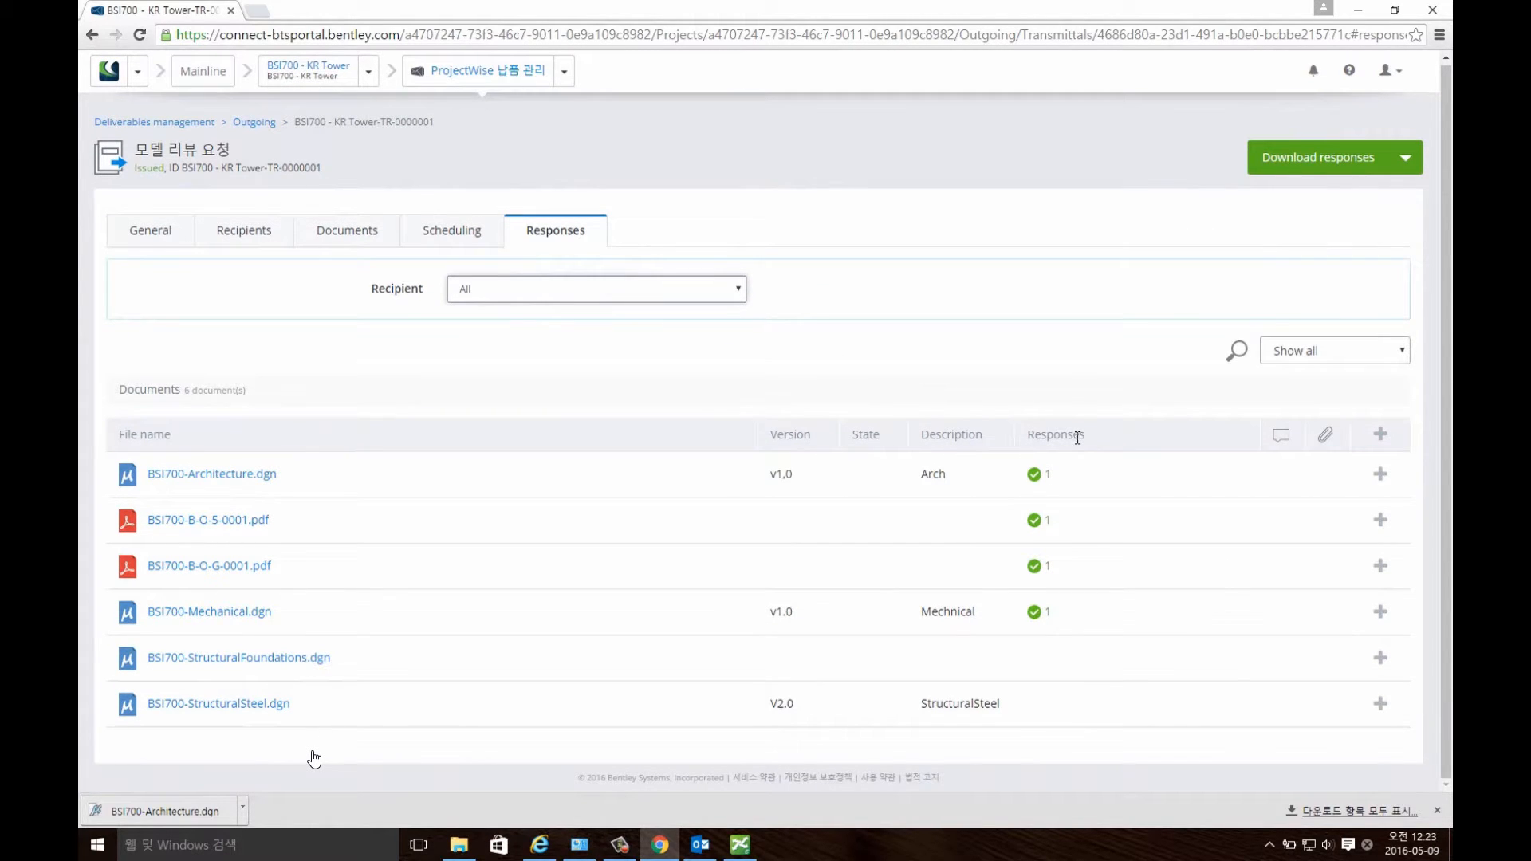
# - Download the transmittal's responses and open Responses.xlsx from the downloaded archive
pyautogui.click(1318, 159)
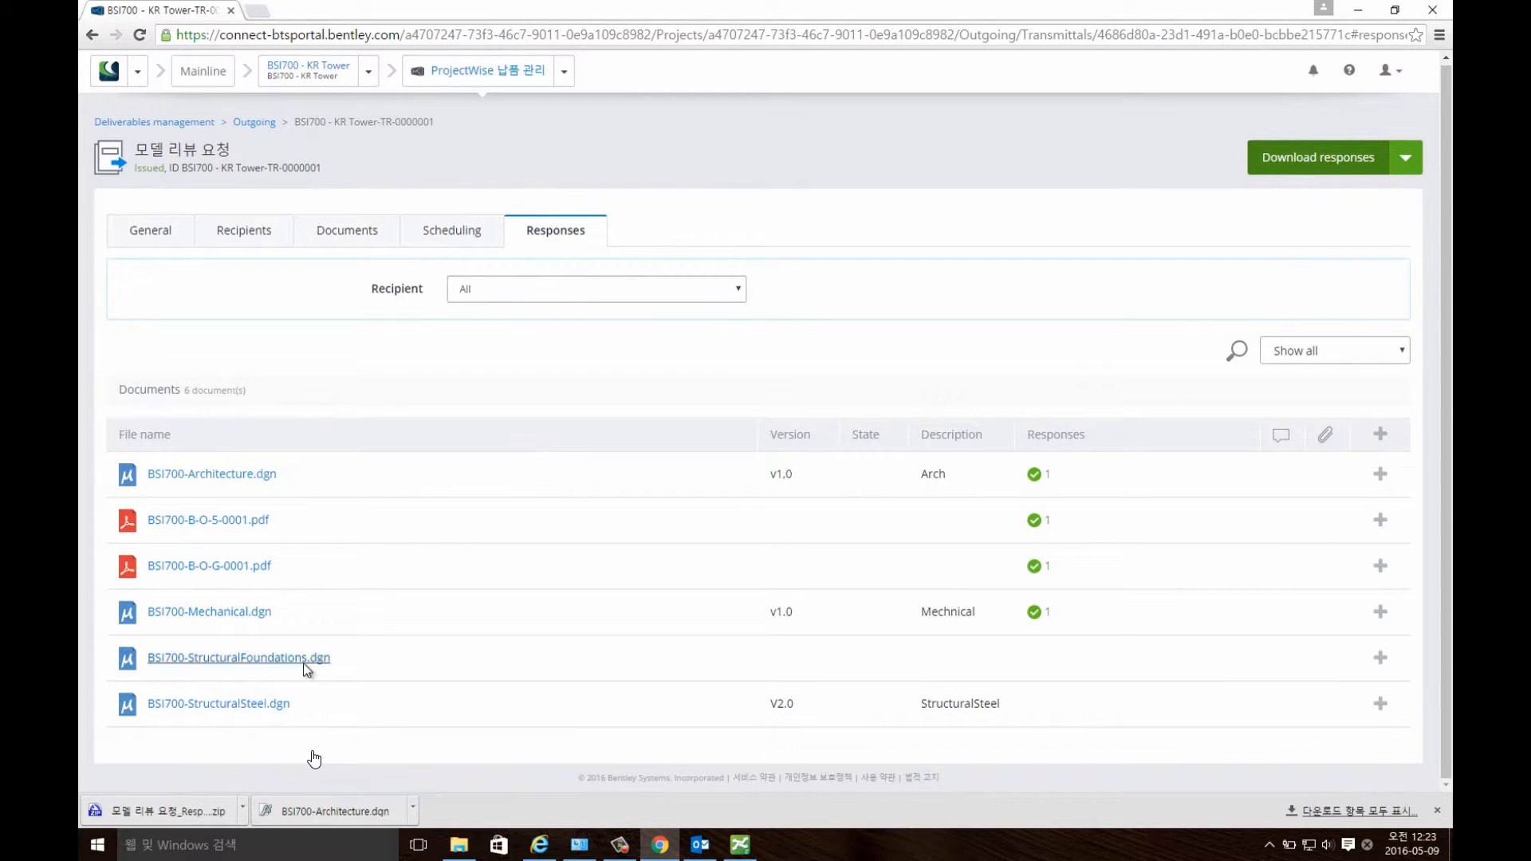
pyautogui.click(199, 813)
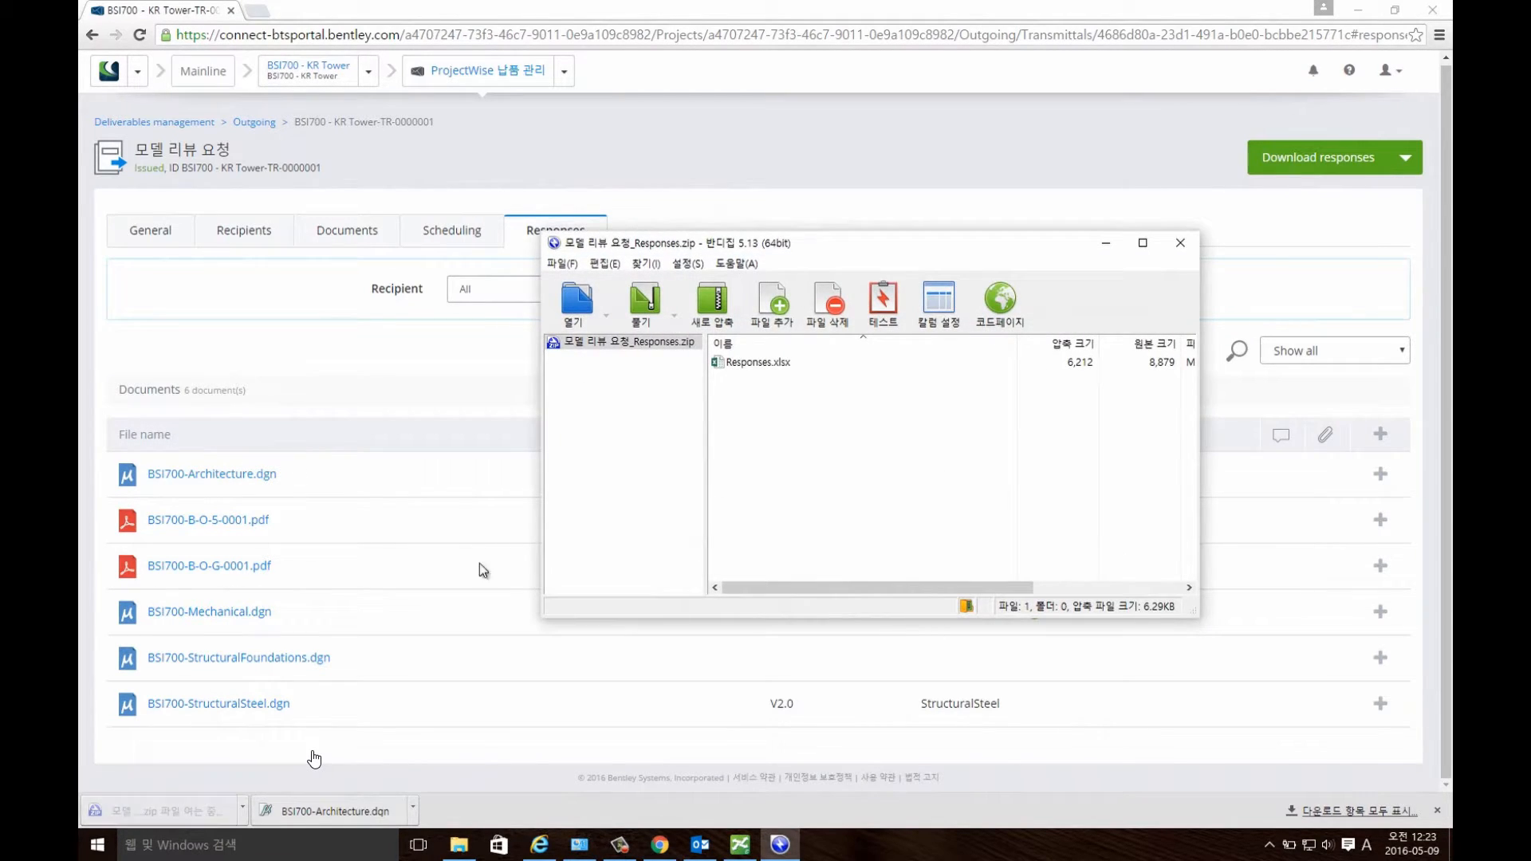
pyautogui.click(763, 362)
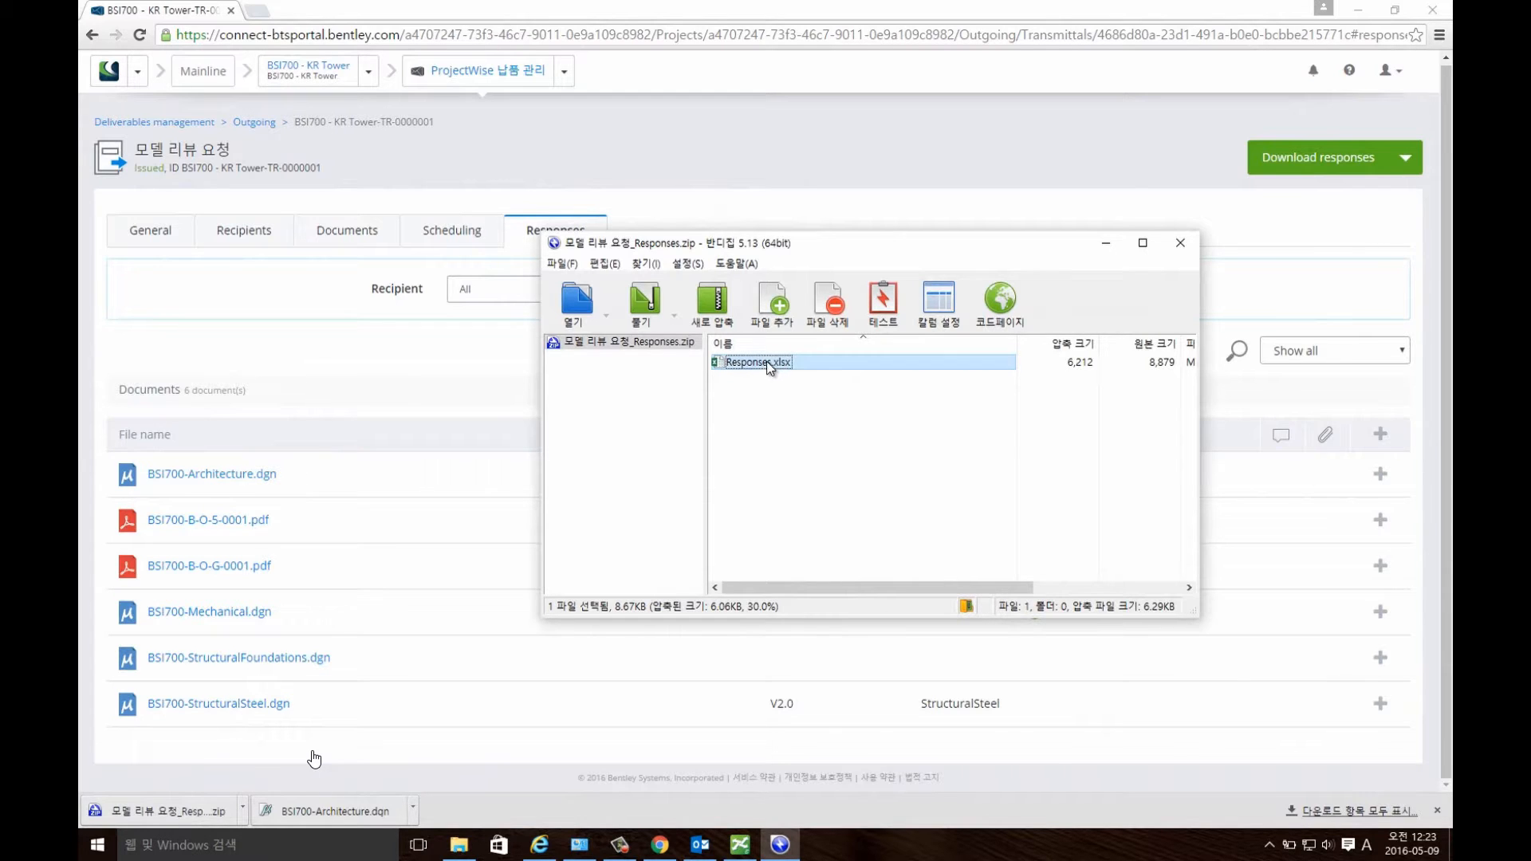
pyautogui.doubleClick(775, 365)
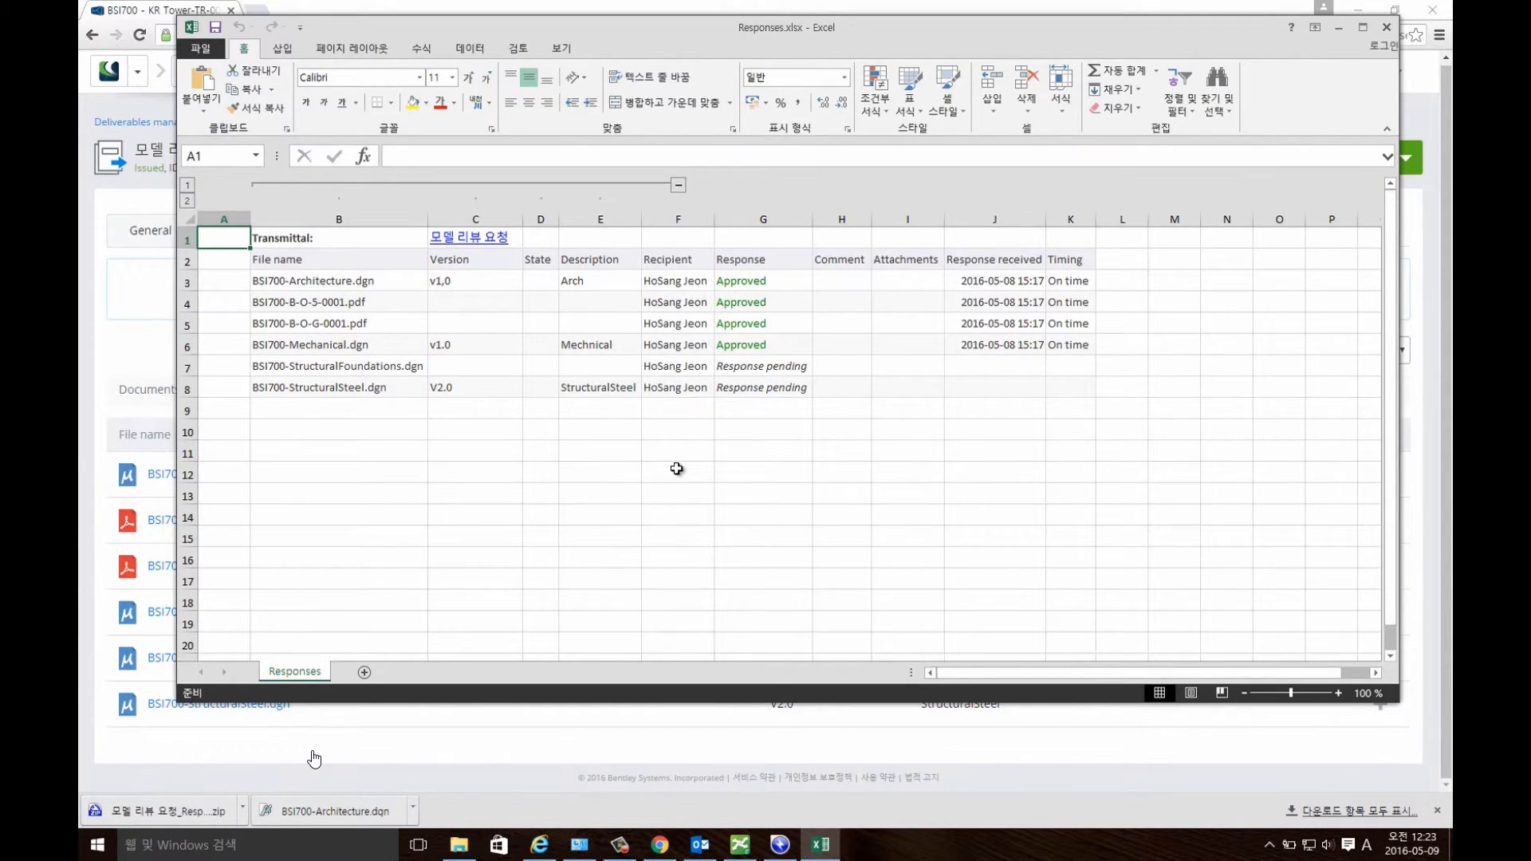
# - Examine the file names and responses in the Responses.xlsx spreadsheet, and close it together with the archive
pyautogui.click(677, 469)
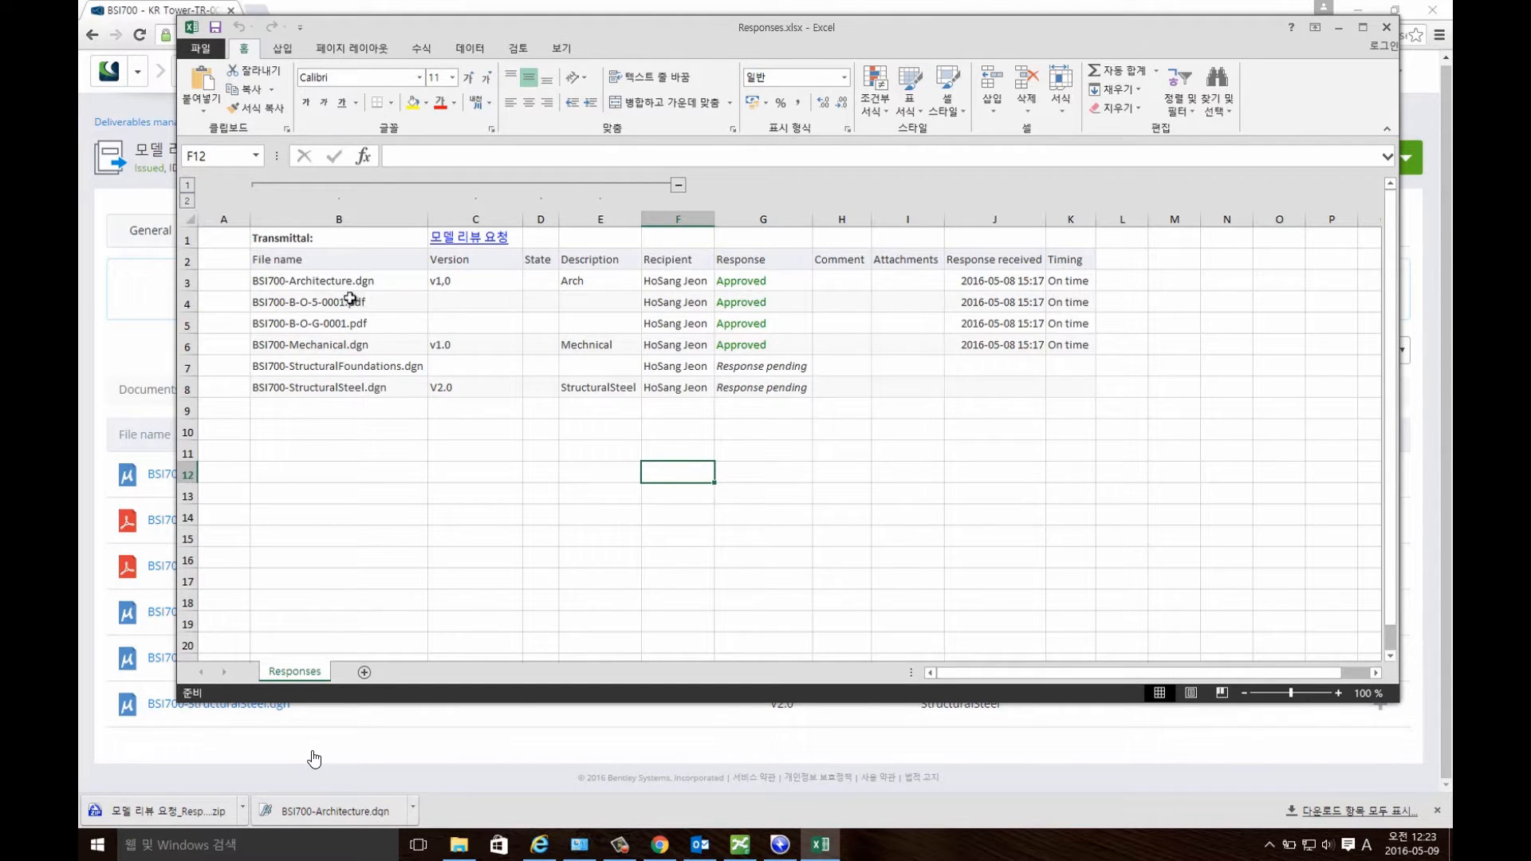
pyautogui.click(374, 286)
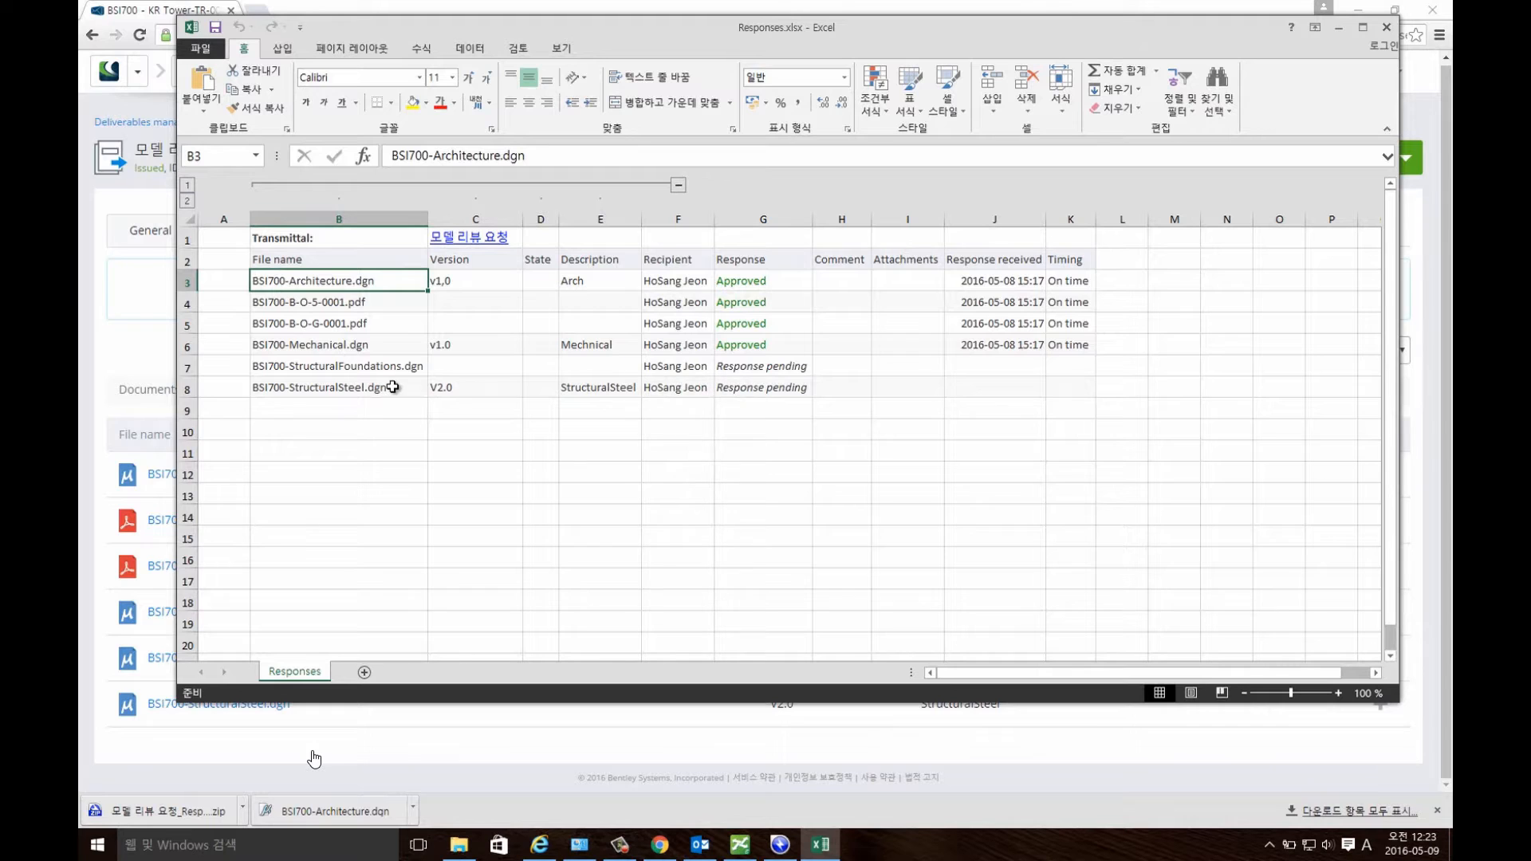
pyautogui.click(1383, 30)
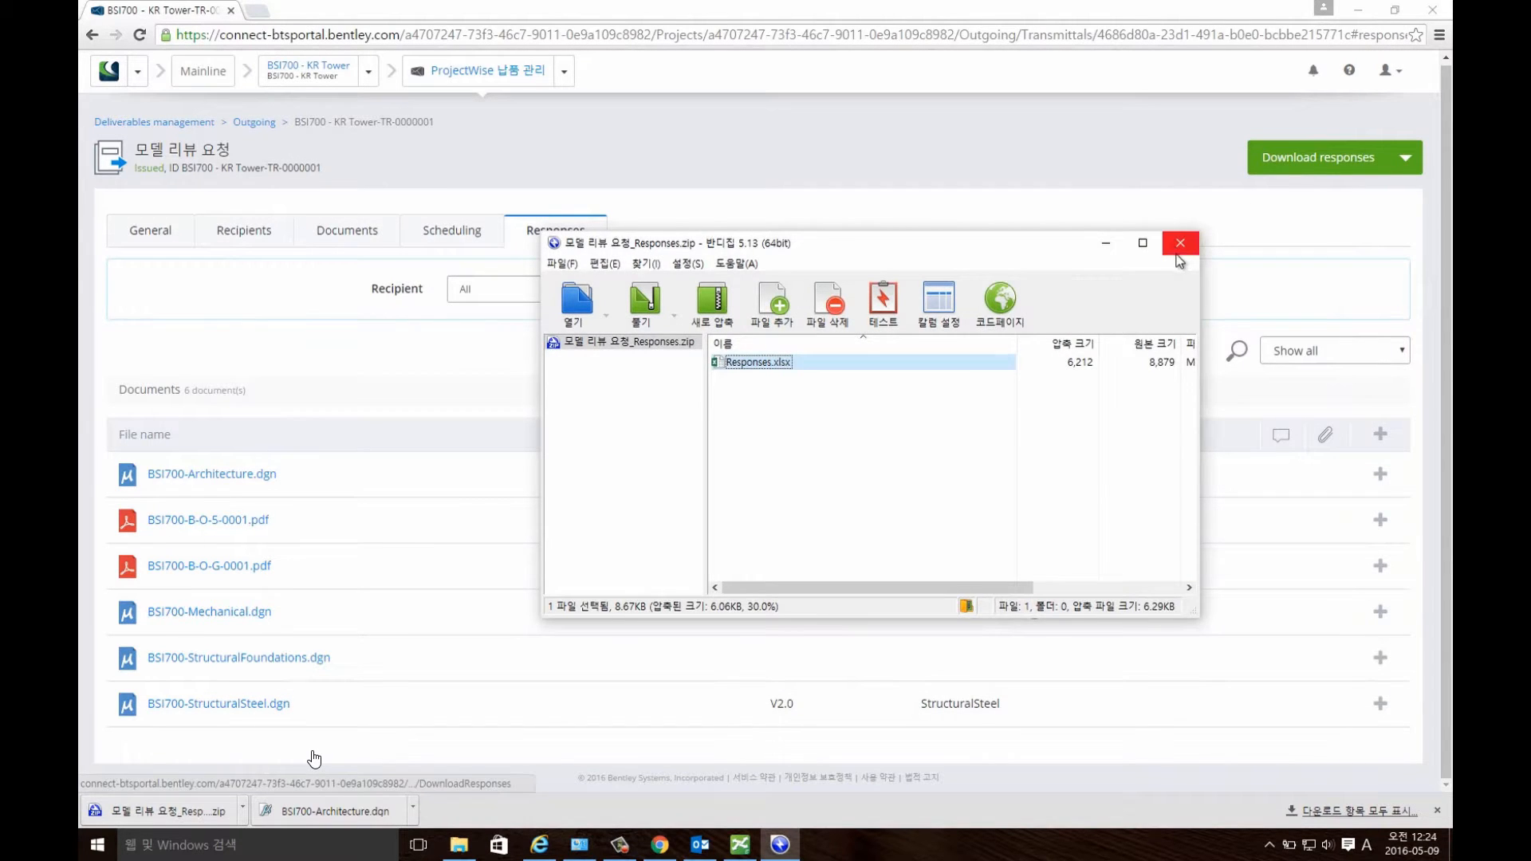
pyautogui.click(1178, 248)
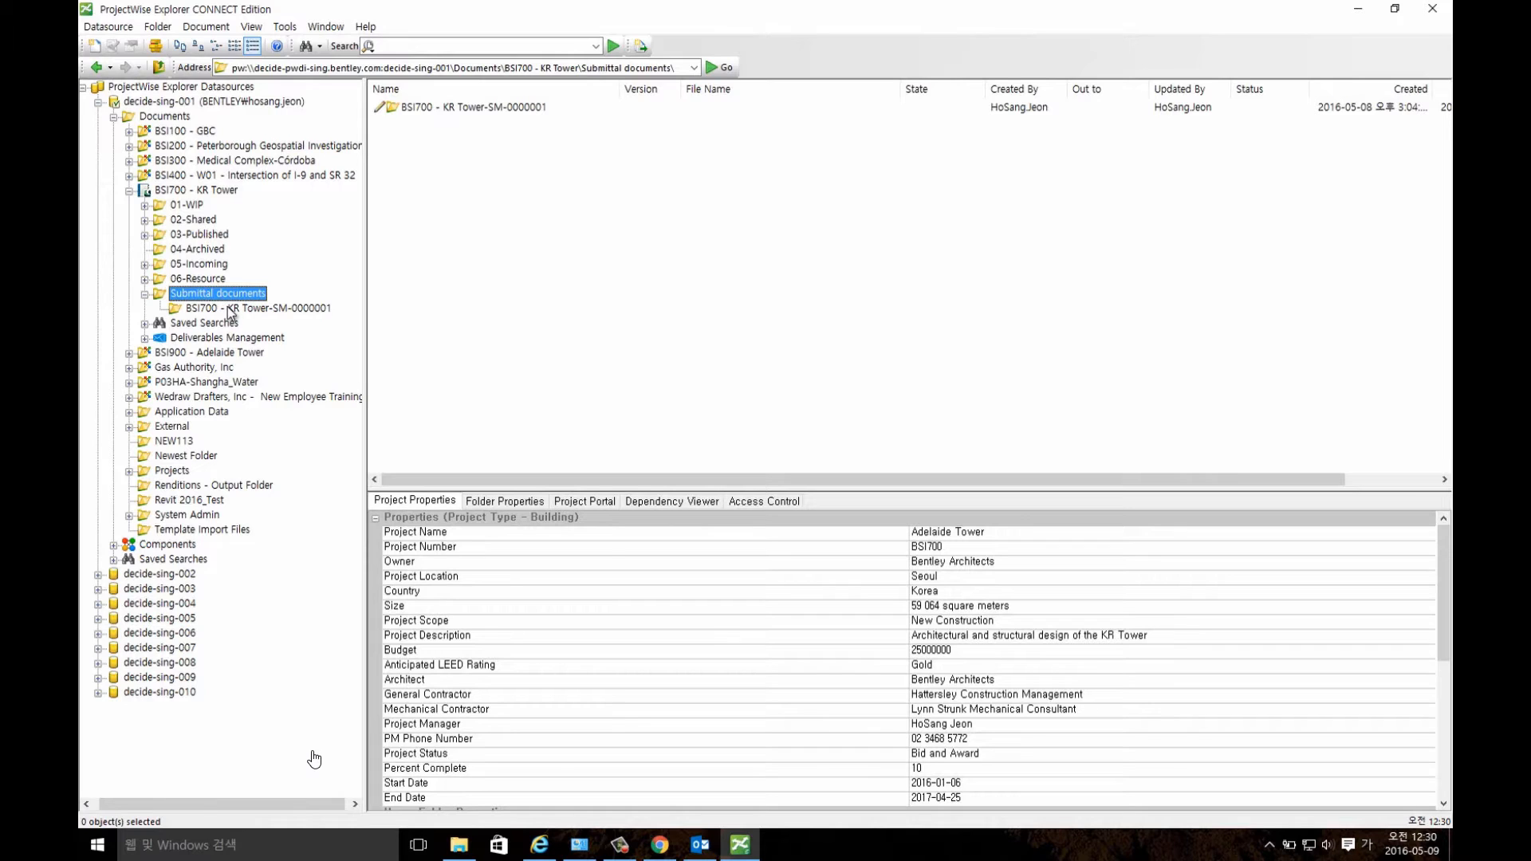
# - In ProjectWise Explorer, examine the version, description and deliverables responses of BSI700-Architecture.dgn in submittal folder BSI700 - KR Tower-SM-0000001
pyautogui.click(236, 309)
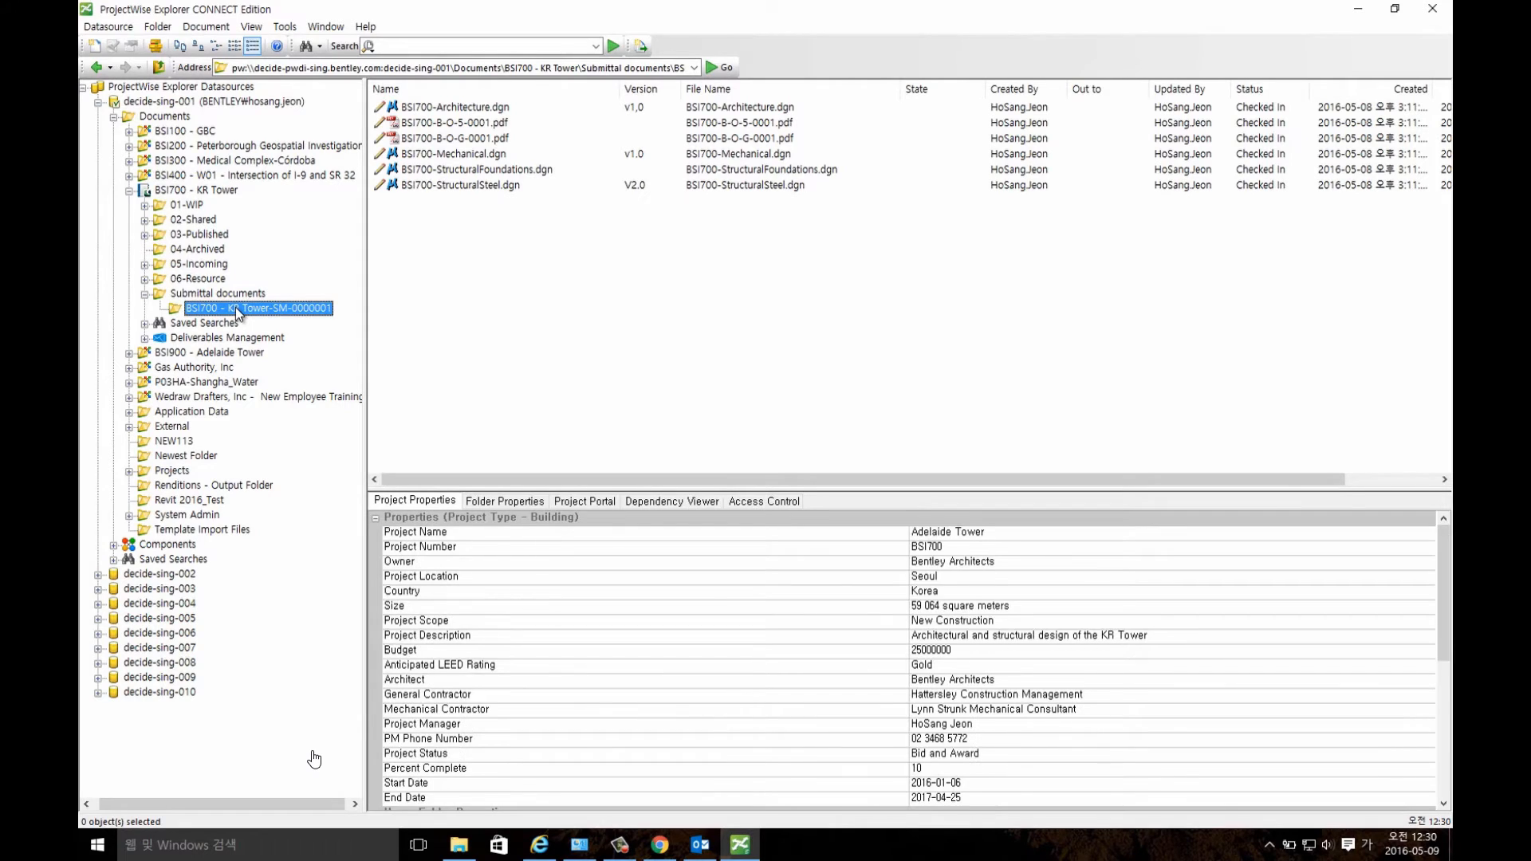
pyautogui.click(479, 112)
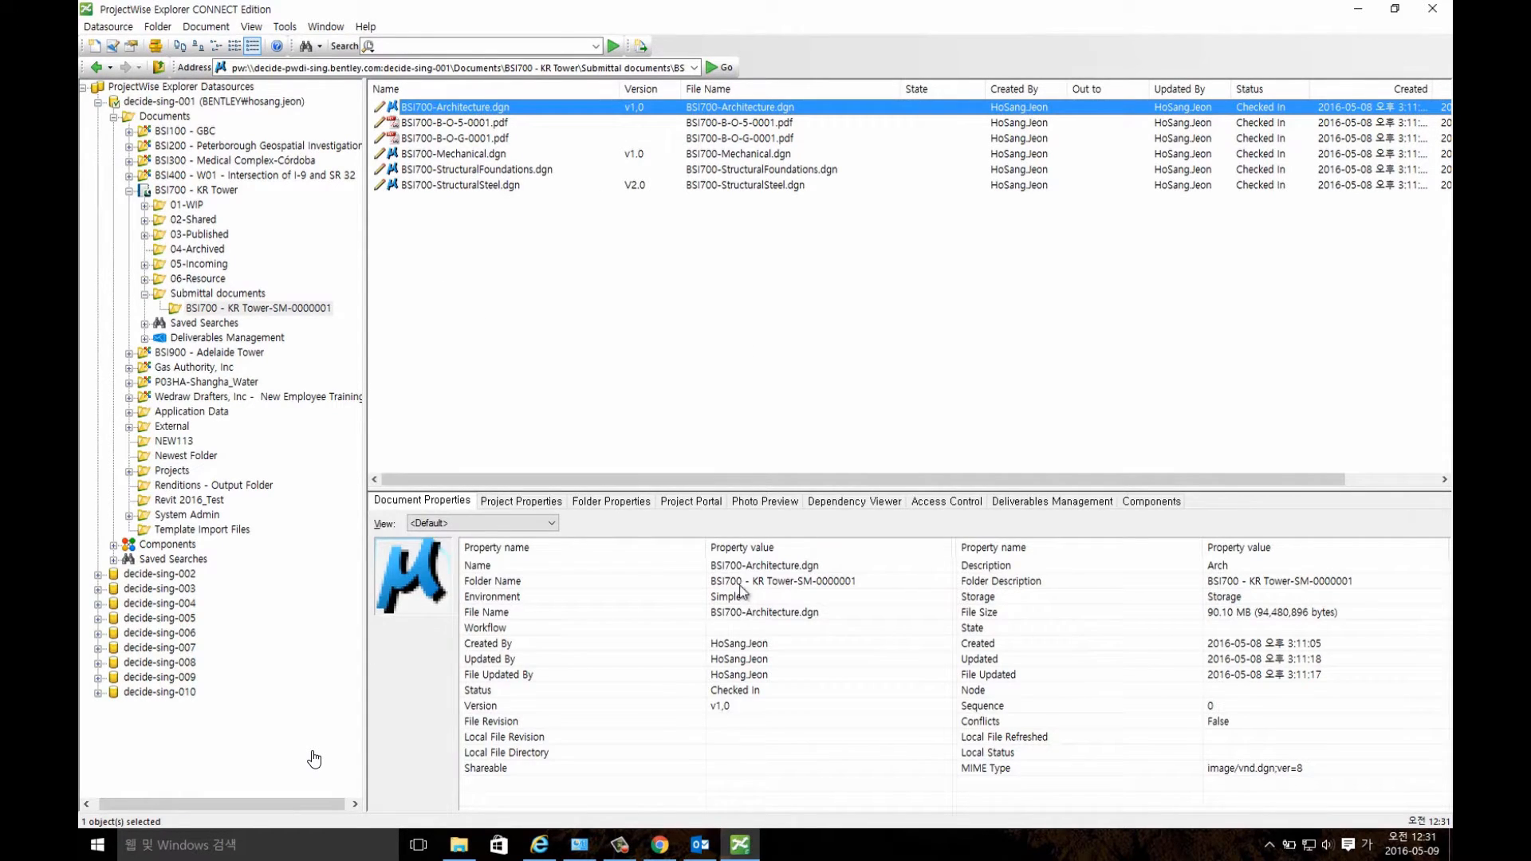
pyautogui.click(741, 707)
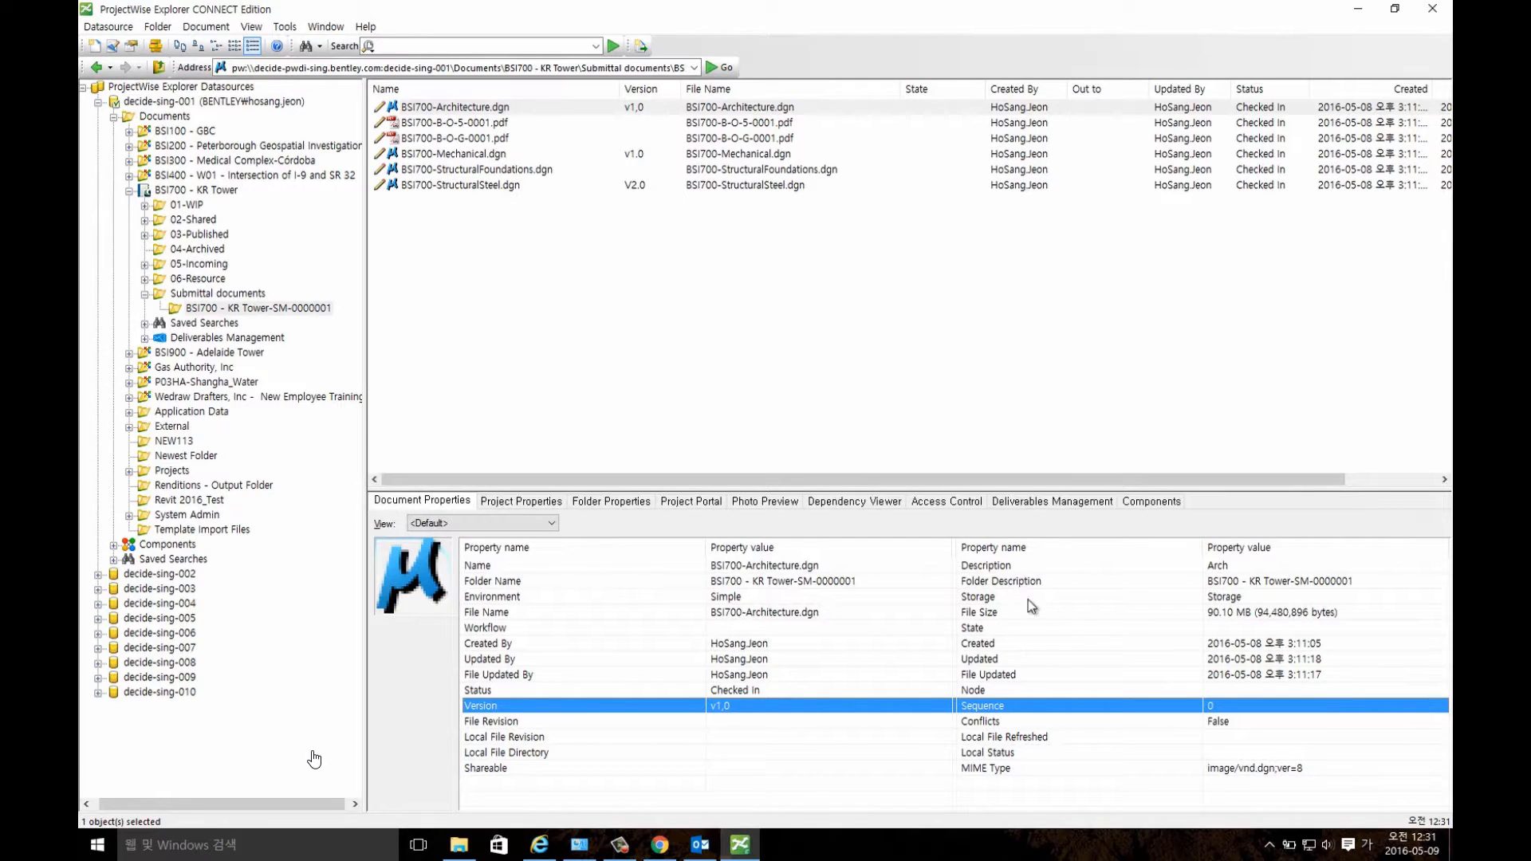
pyautogui.click(1014, 567)
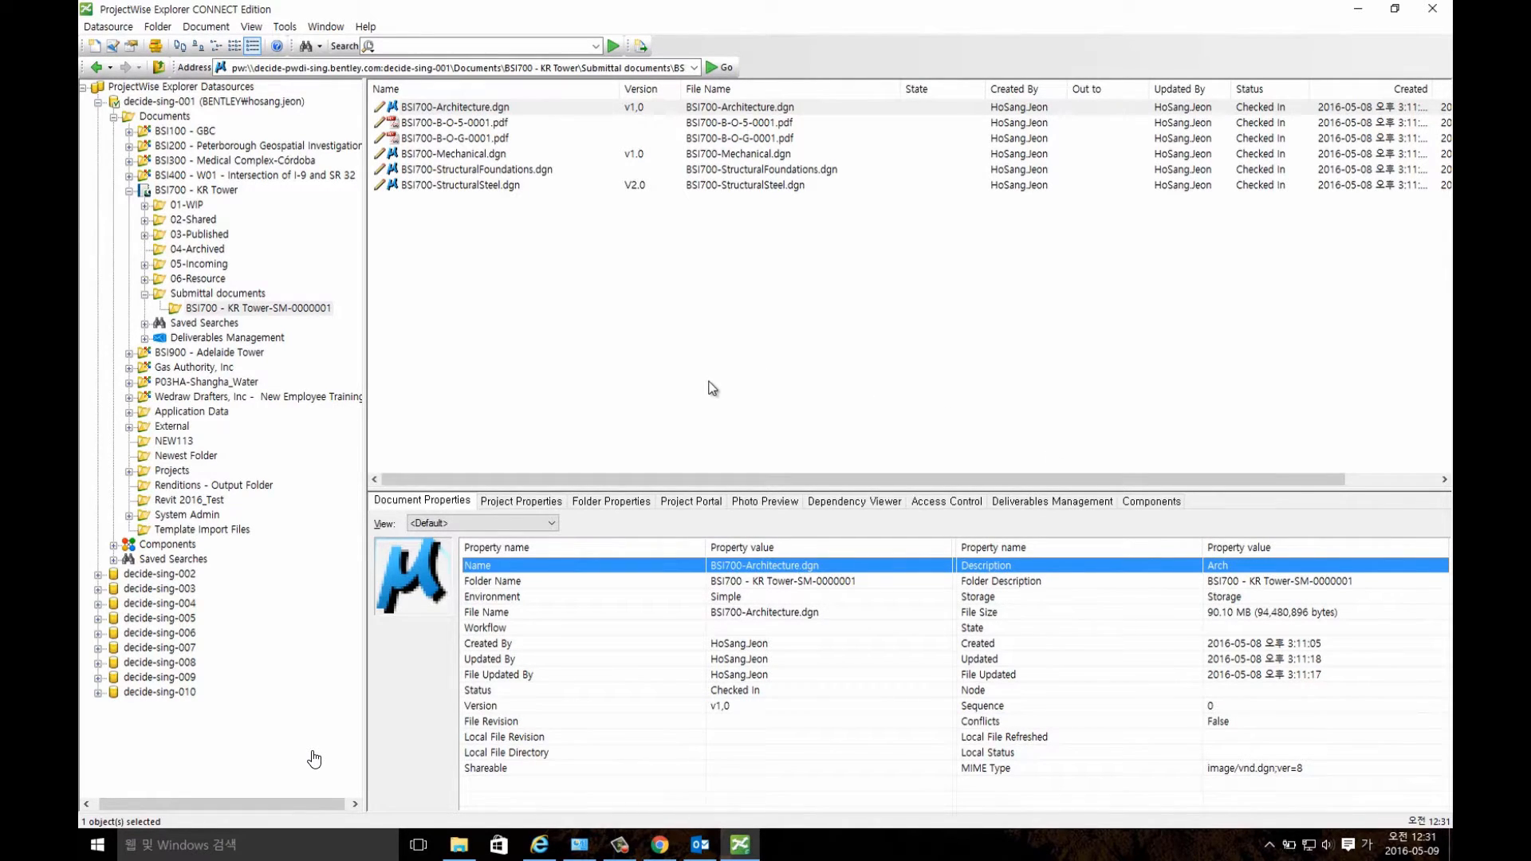
pyautogui.click(1052, 502)
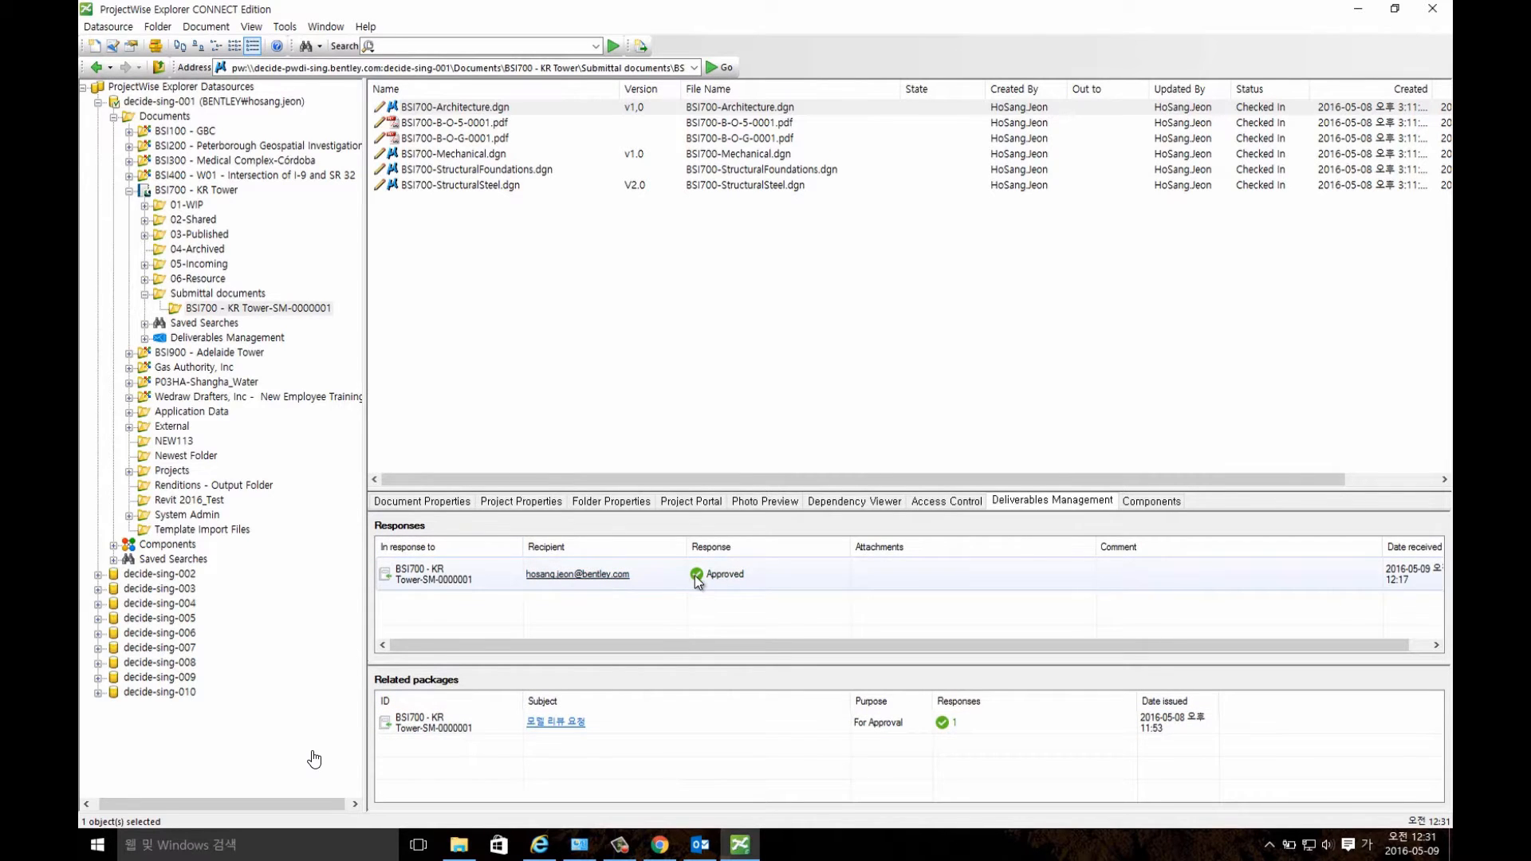
# - Open the document's related submittal package 모델 리뷰 요청 and view its overall responses and own response
pyautogui.click(564, 722)
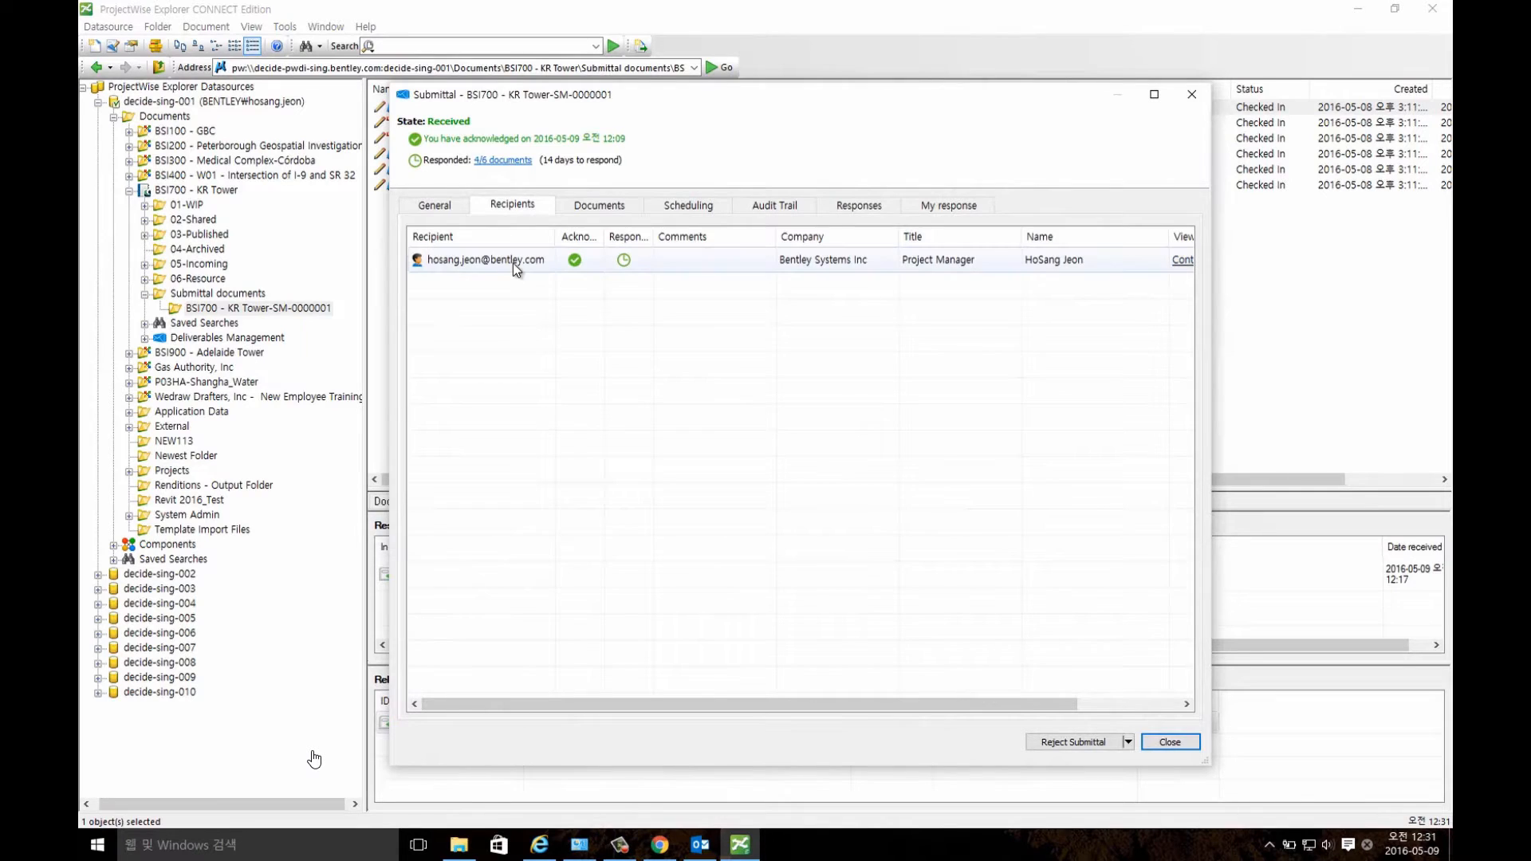
pyautogui.moveTo(853, 94); pyautogui.dragTo(874, 123)
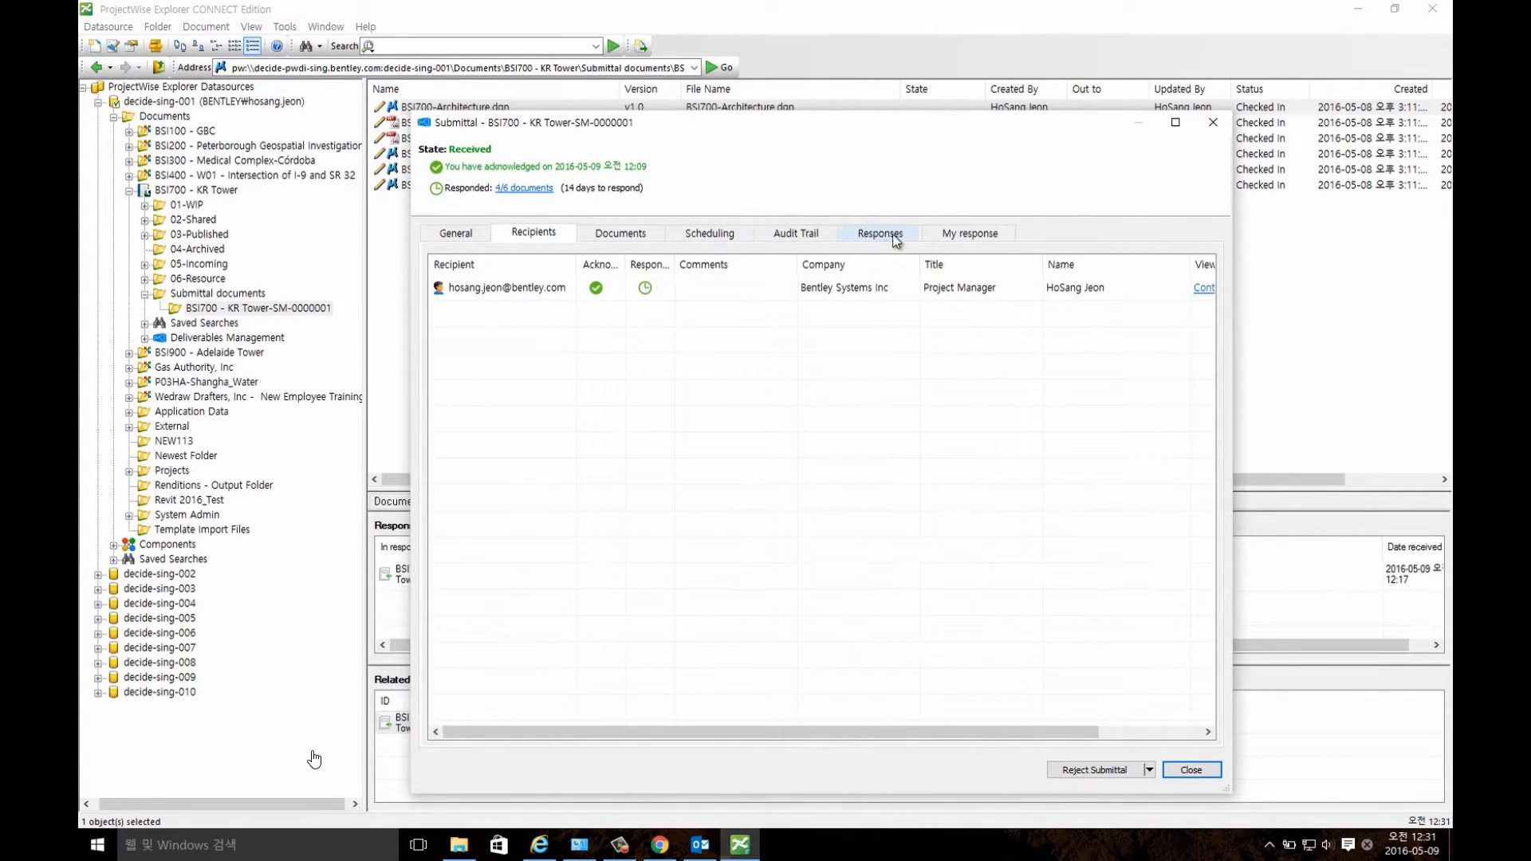
pyautogui.click(889, 231)
pyautogui.click(969, 233)
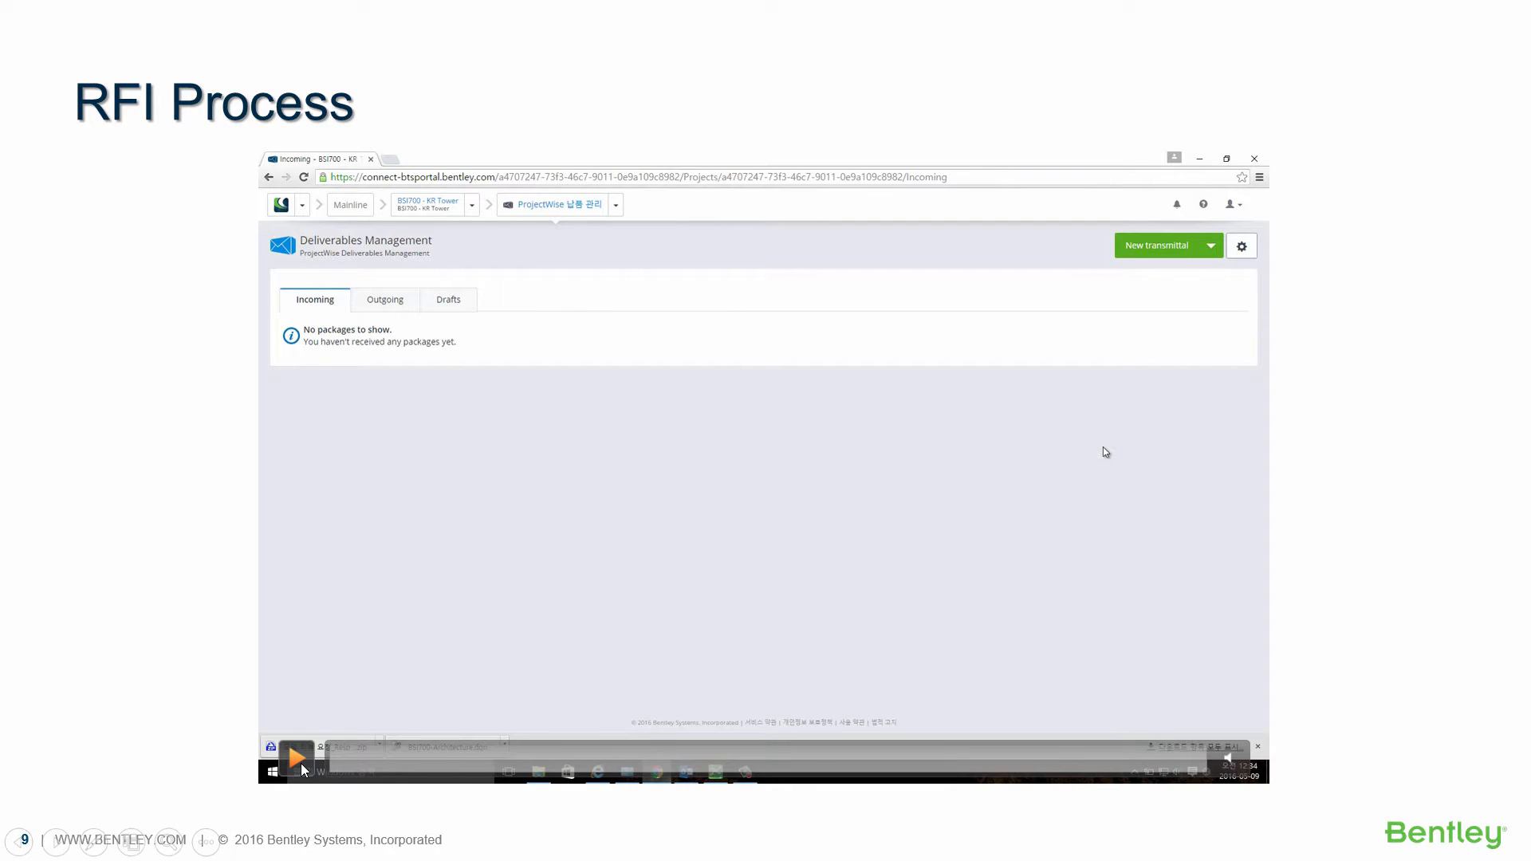
pyautogui.click(302, 767)
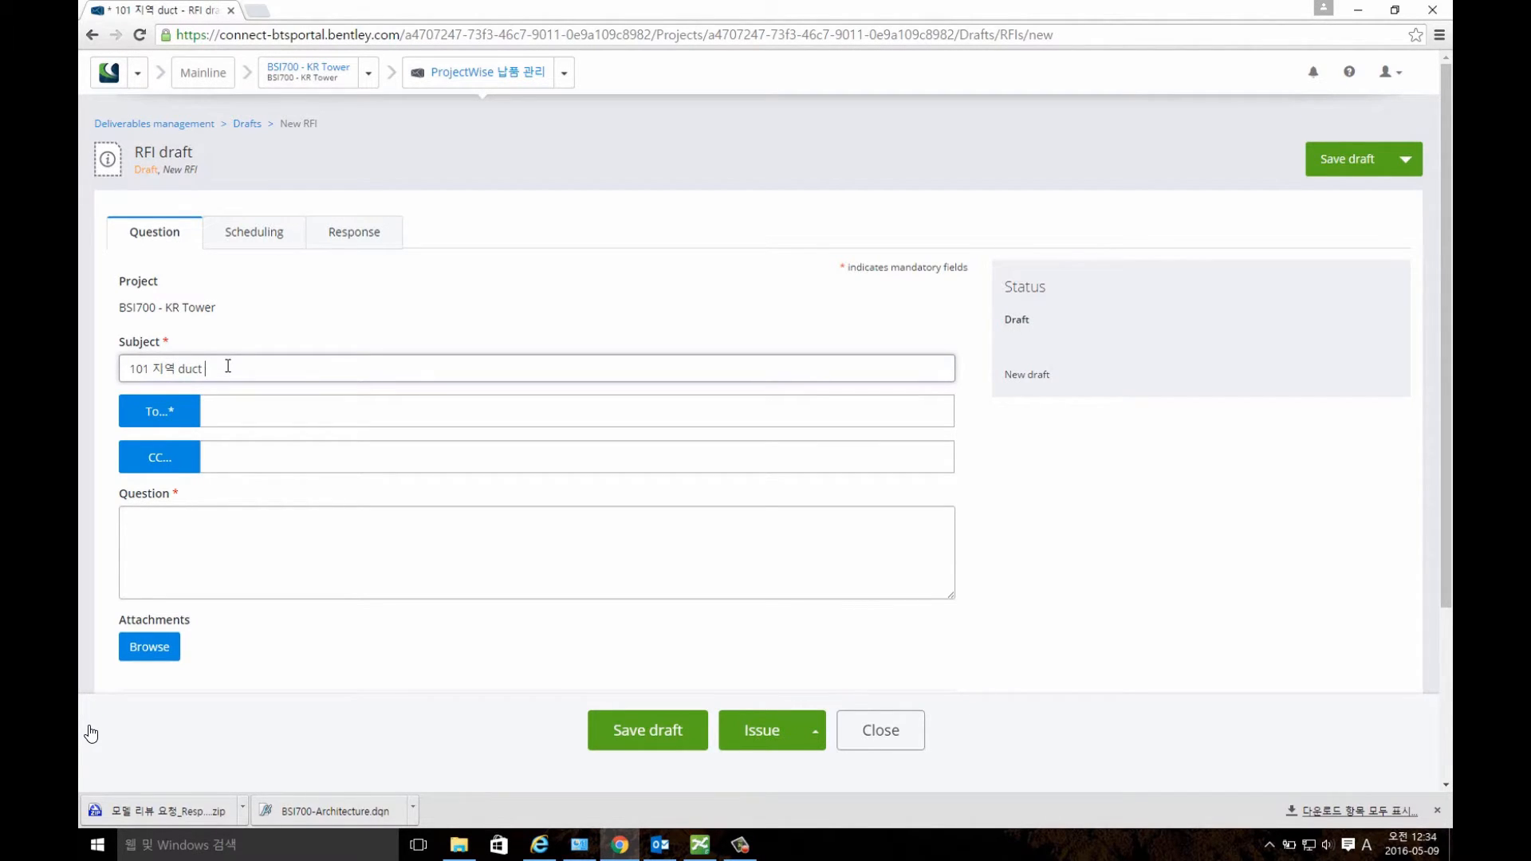
# - Complete the RFI draft's subject as "101 지역 duct 문제" and add the listed external project manager as its recipient
pyautogui.press('Hangul')
pyautogui.write('문제')
pyautogui.click(186, 412)
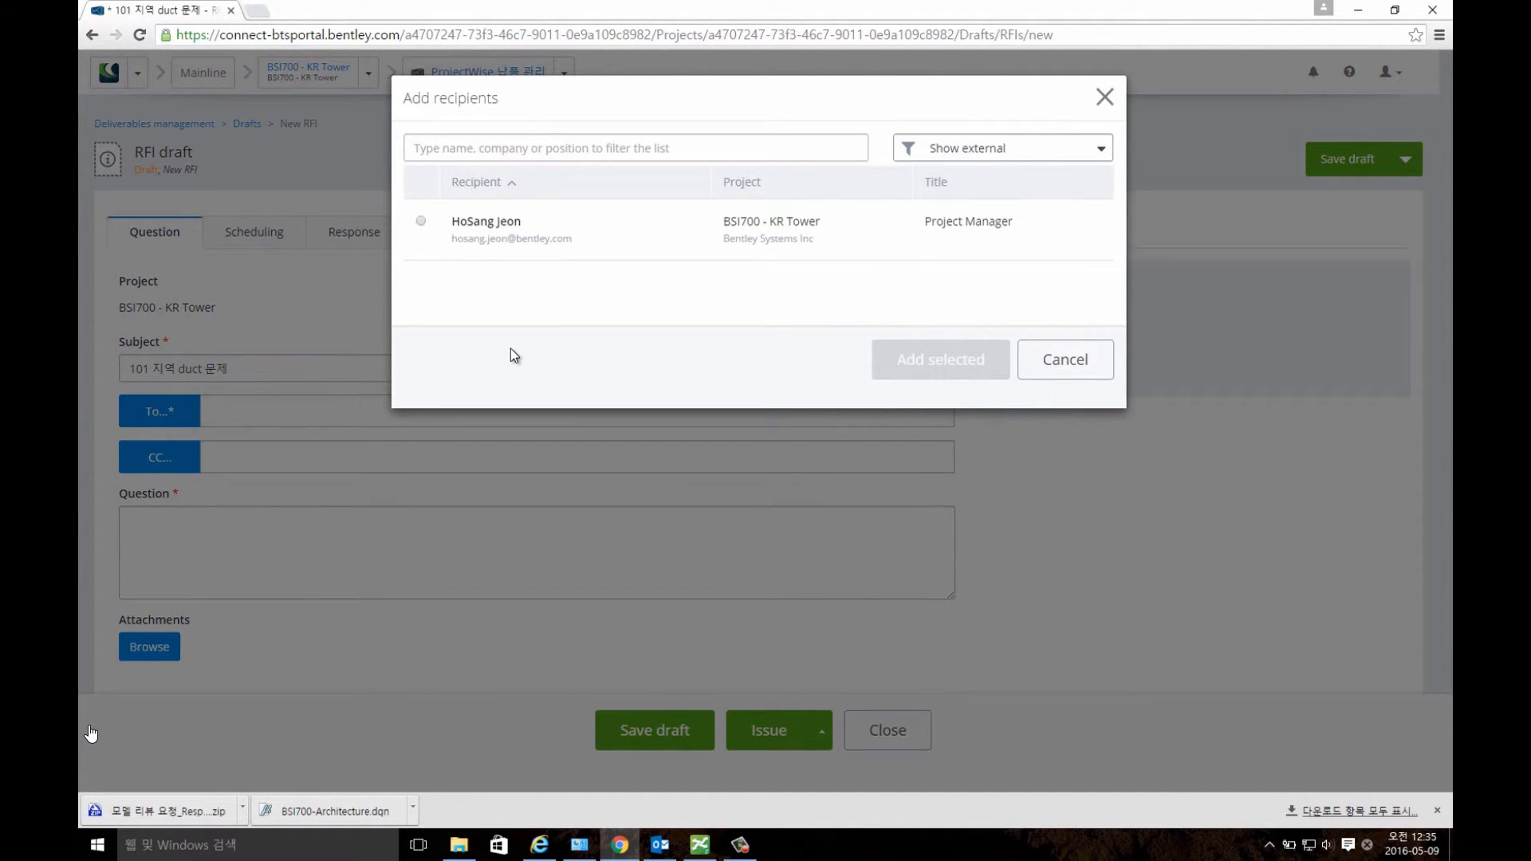
pyautogui.click(422, 224)
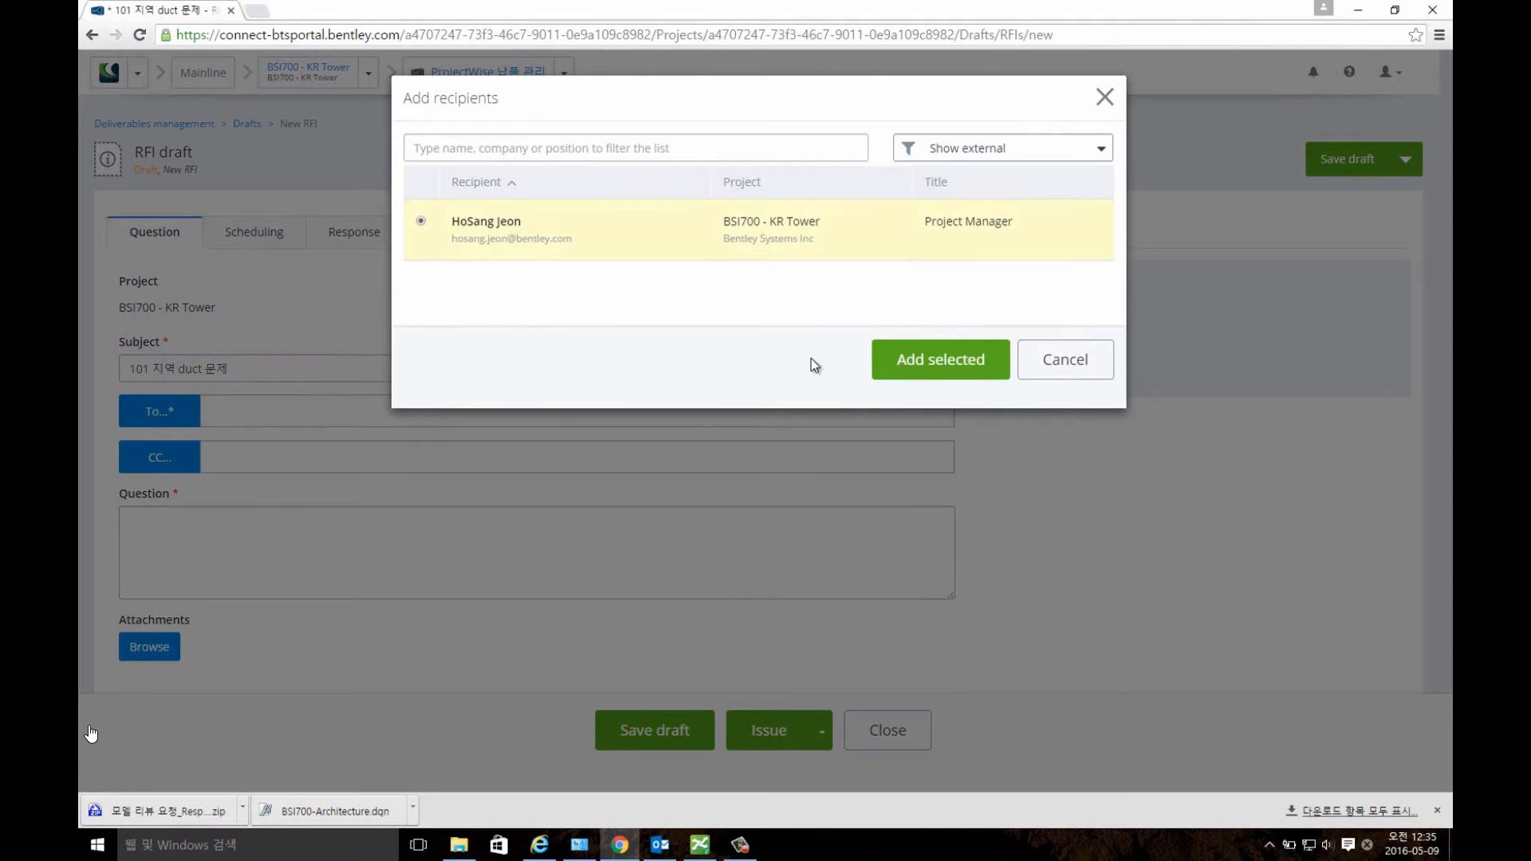
pyautogui.click(916, 375)
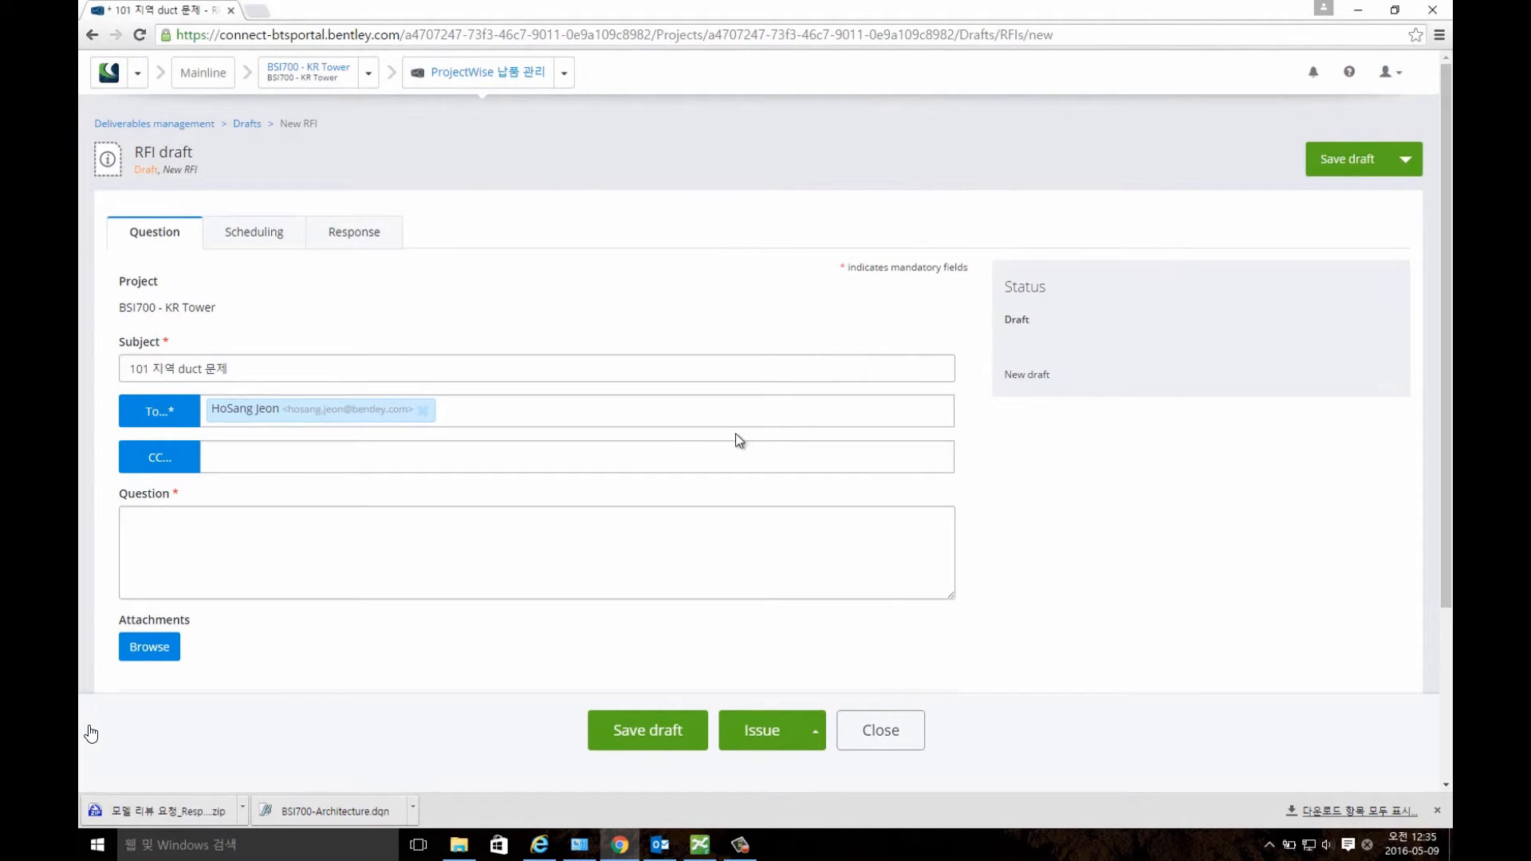
# - Enter the RFI question "배관과 충돌 발생" and attach BSI700-StructuralFoundations.dgn and BSI700-StructuralSteel.dgn
pyautogui.click(517, 526)
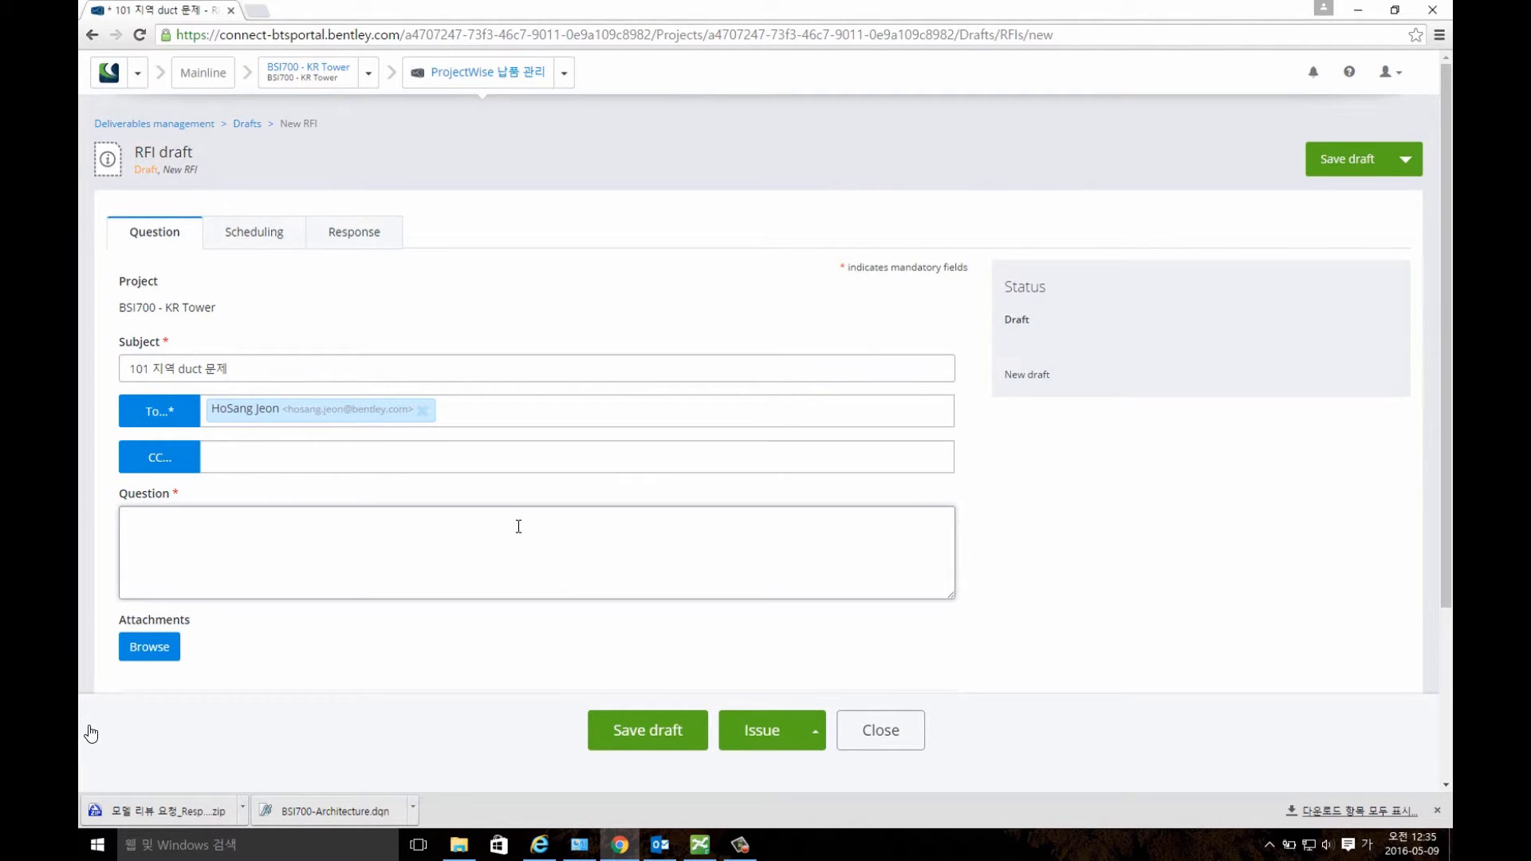
pyautogui.write('배관과 충돌 발생')
pyautogui.click(170, 653)
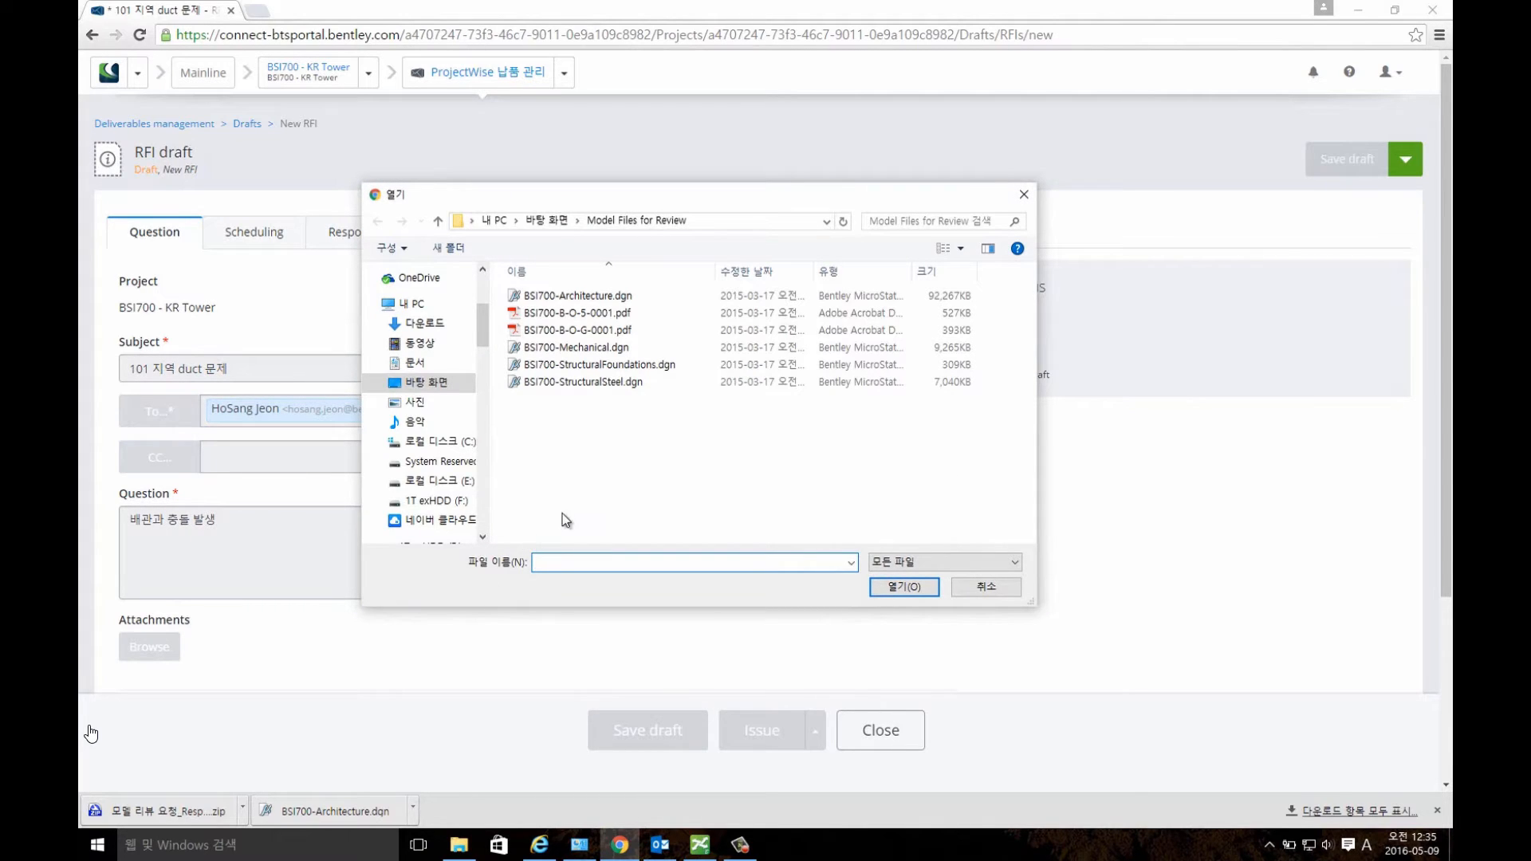
pyautogui.click(598, 380)
pyautogui.keyDown('ctrl'); pyautogui.click(598, 365); pyautogui.keyUp('ctrl')
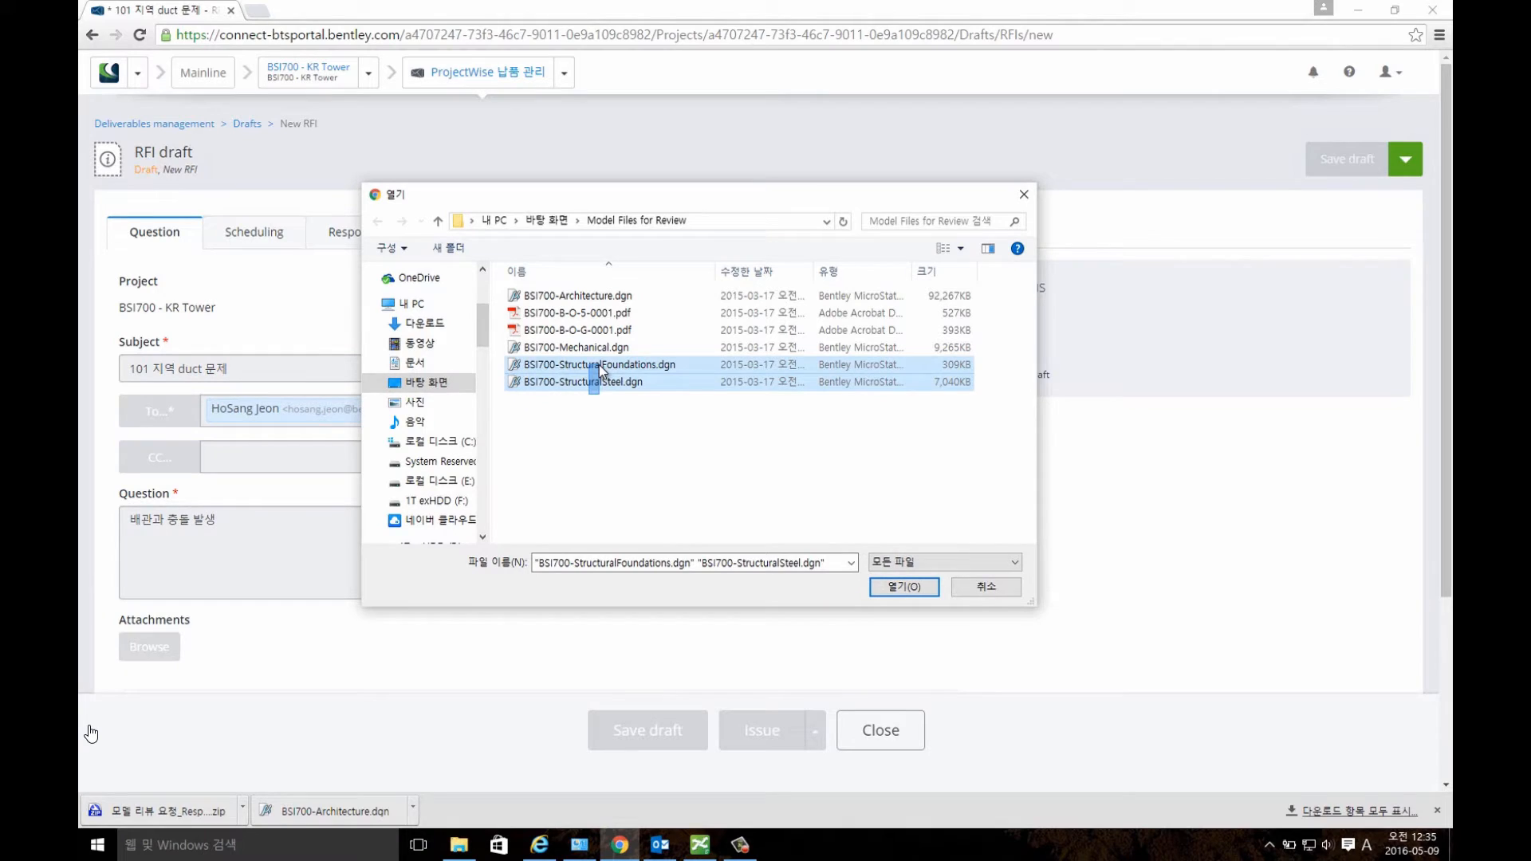
pyautogui.click(879, 588)
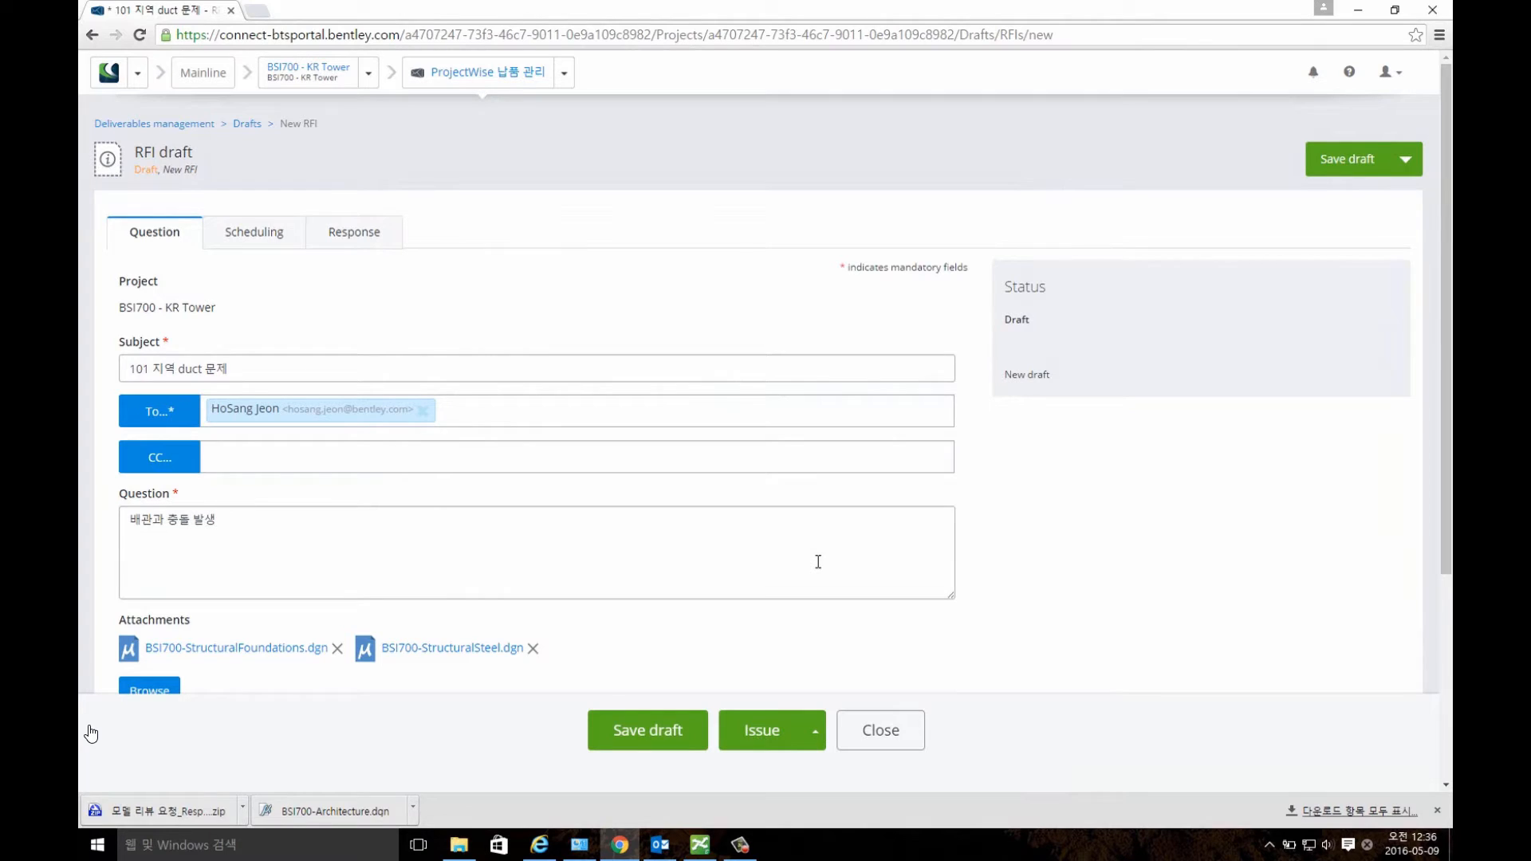
# - Check the RFI draft's acknowledgement and response scheduling and issue the RFI to its recipient
pyautogui.click(263, 247)
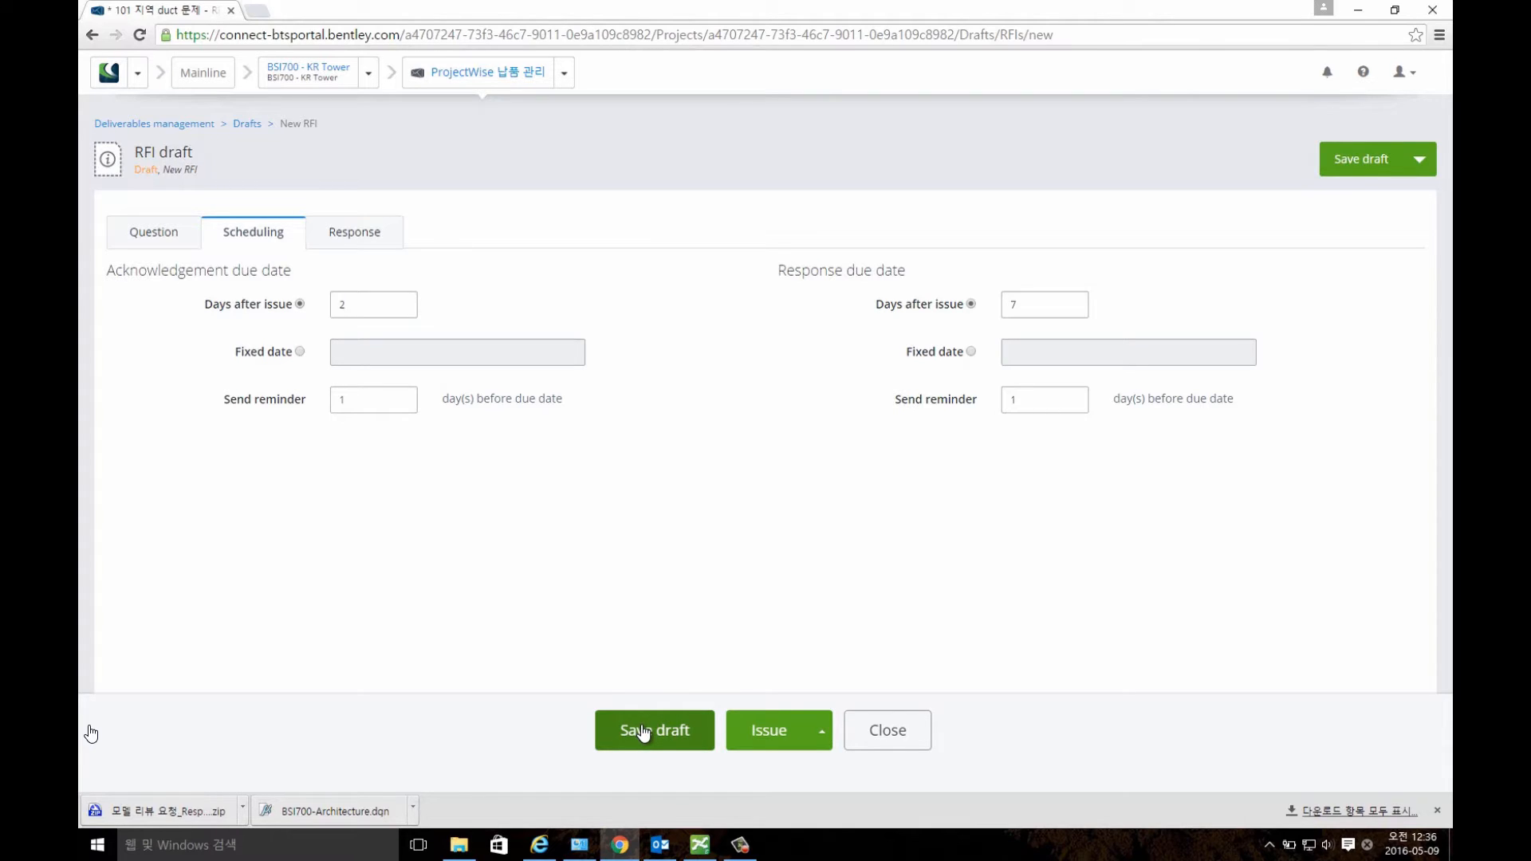
pyautogui.click(757, 726)
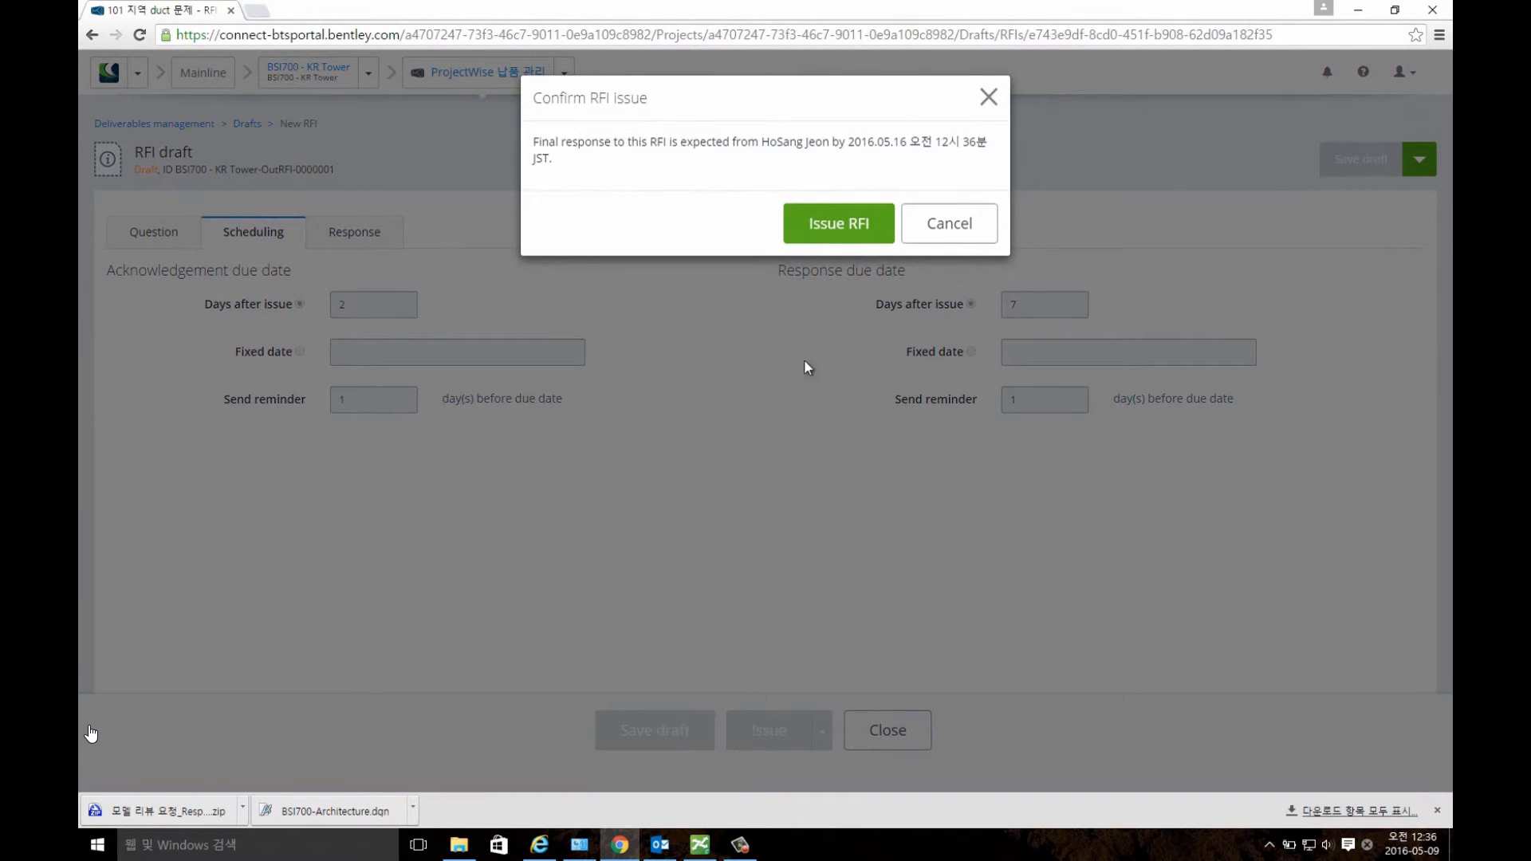
pyautogui.click(828, 240)
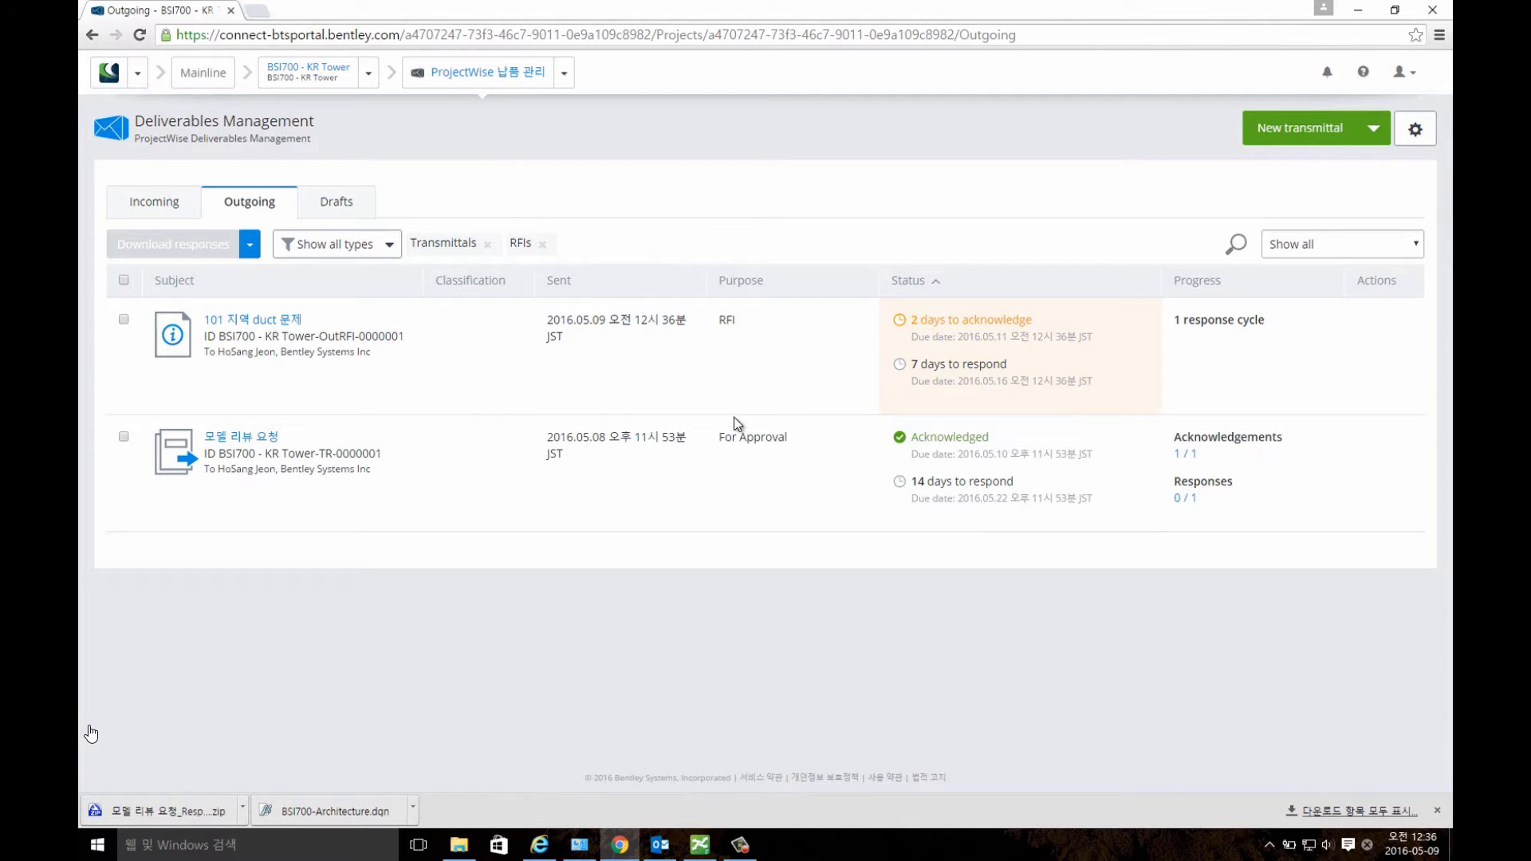
# - In ProjectWise Explorer, open the incoming RFI 101 지역 duct 문제 under BSI700 - KR Tower's Deliverables Management and acknowledge it
pyautogui.click(698, 845)
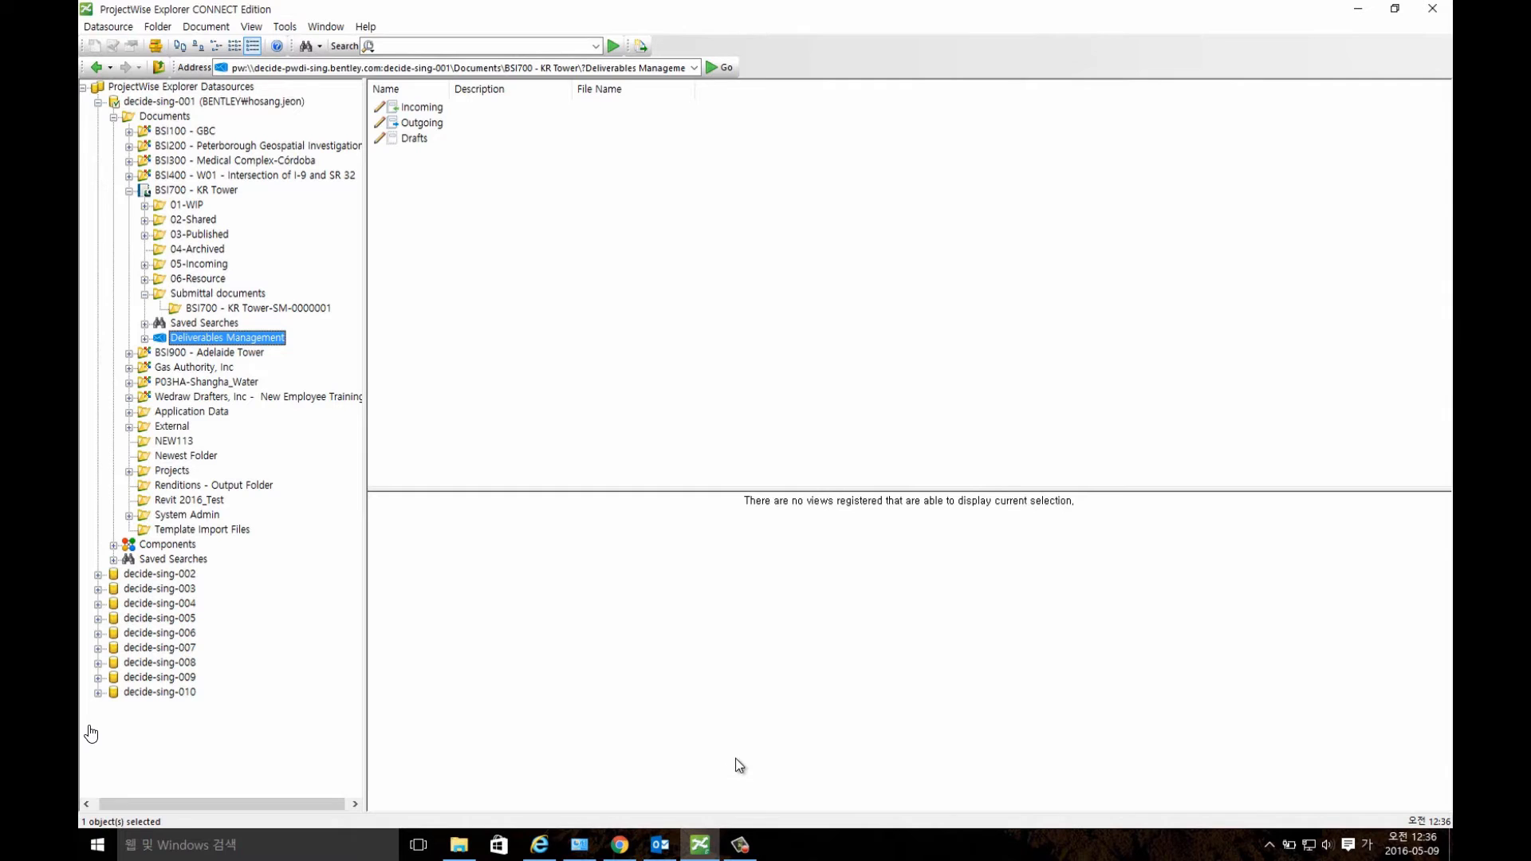
pyautogui.click(145, 339)
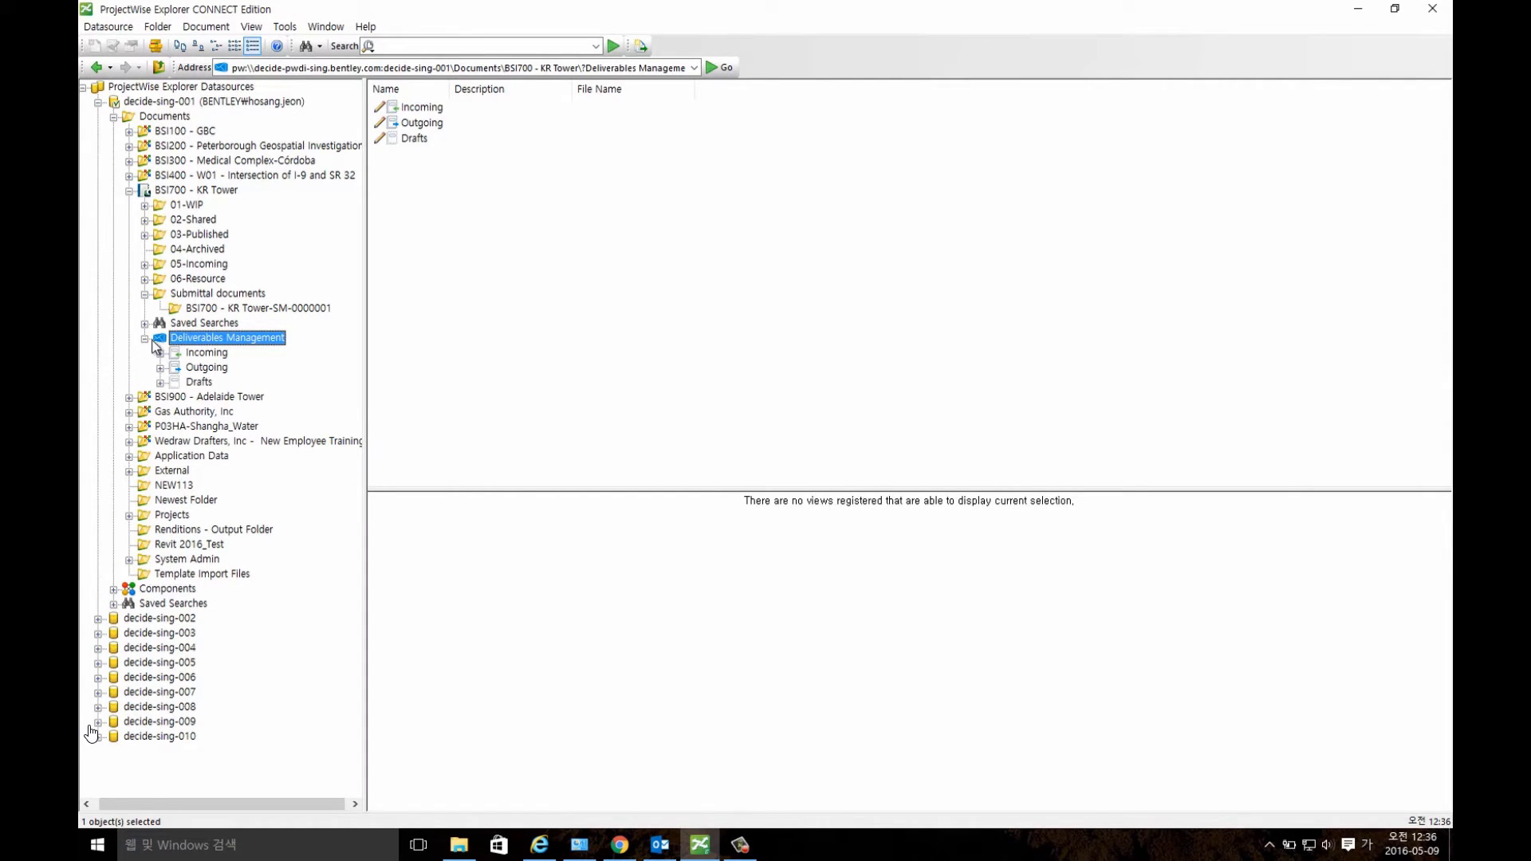
pyautogui.click(205, 354)
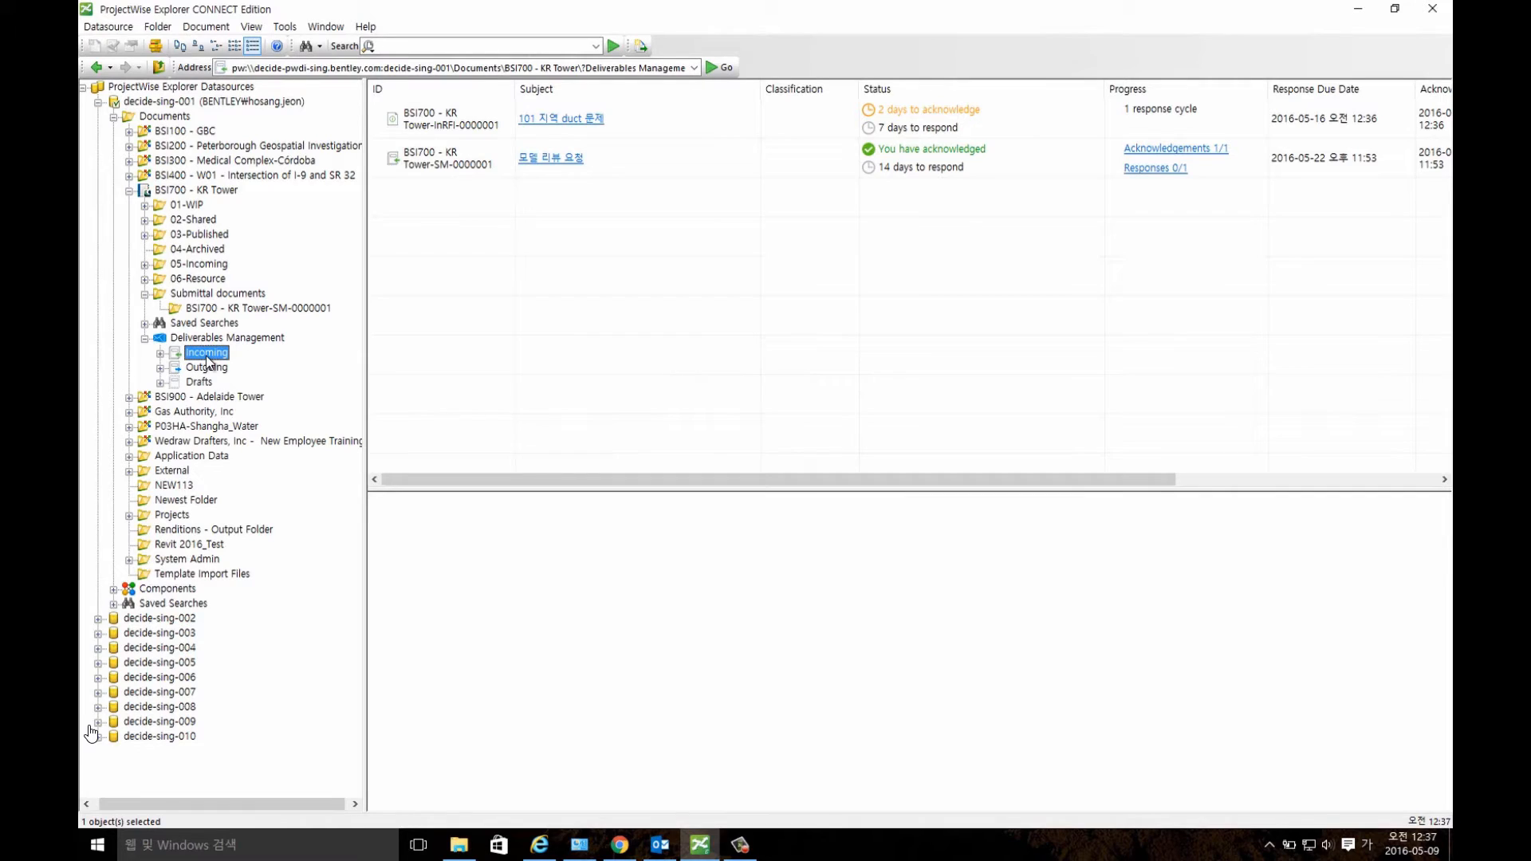
pyautogui.click(567, 118)
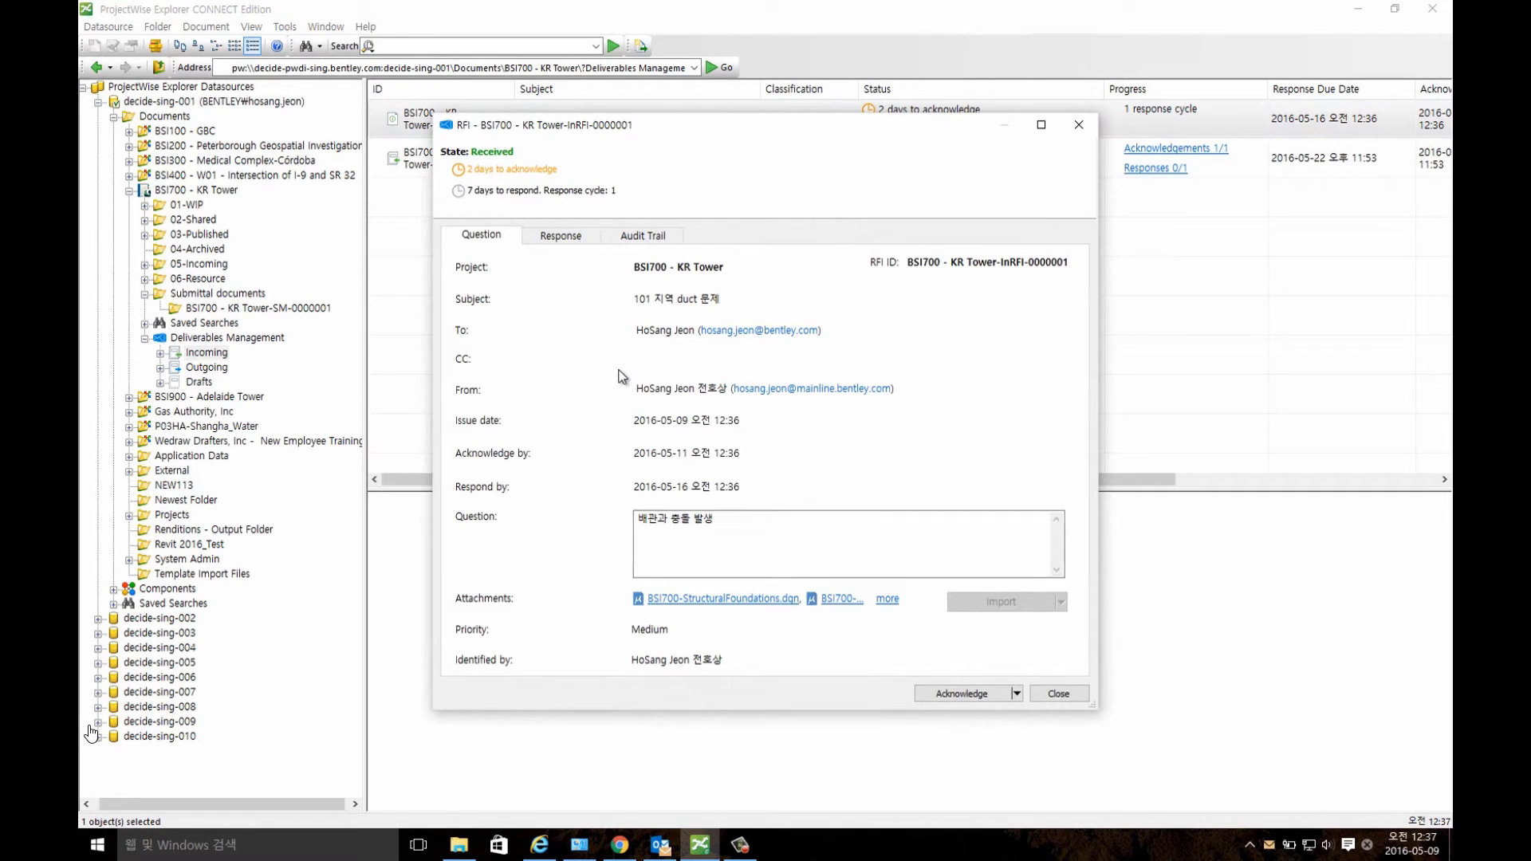
pyautogui.click(949, 691)
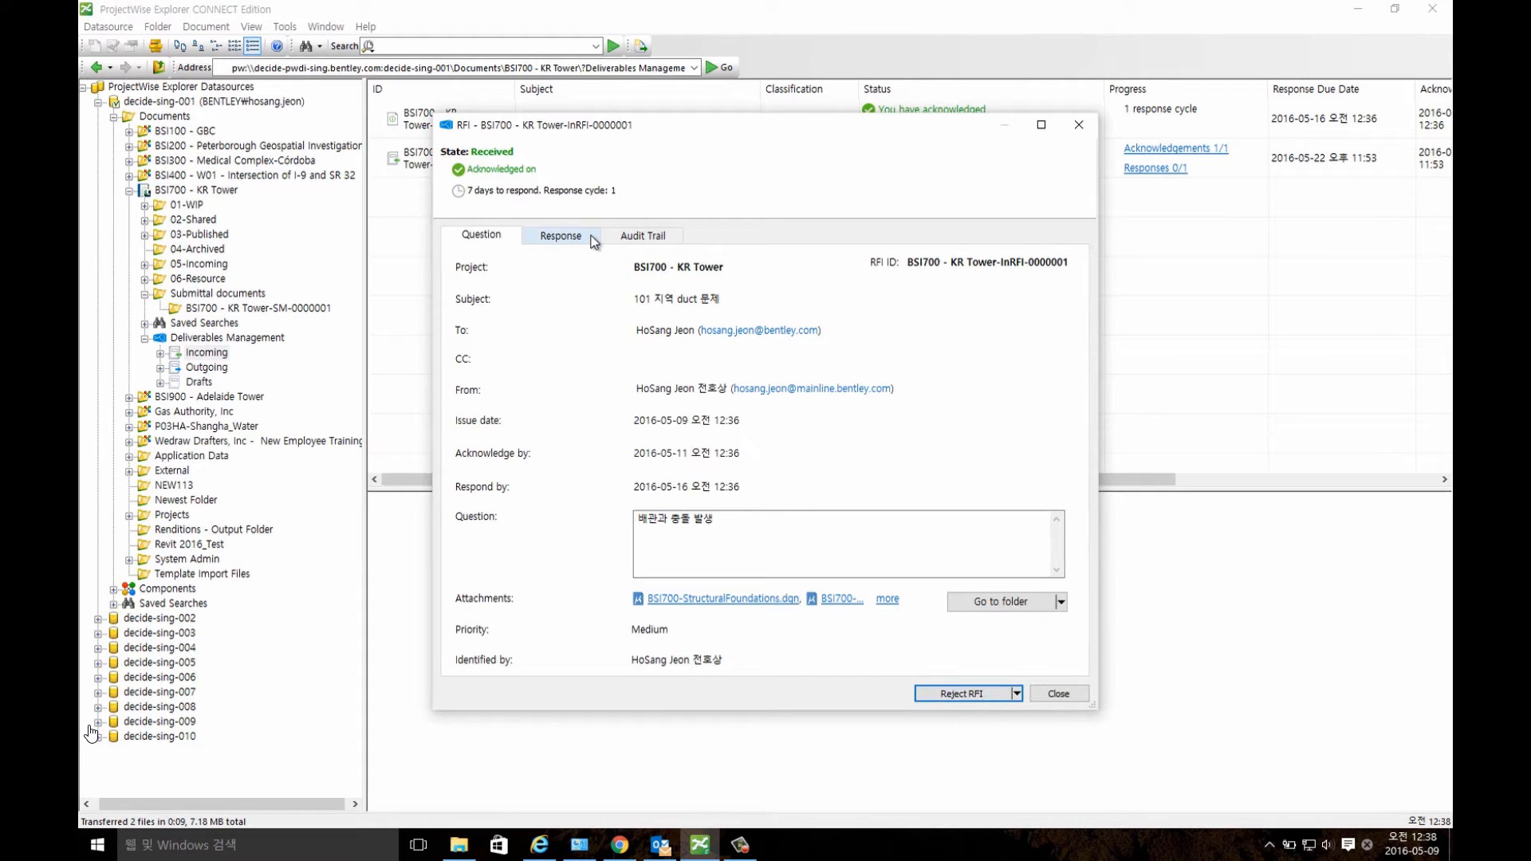
# - Write "배관을 북쪽으로 이동 가능" as the response to the RFI and send it
pyautogui.click(594, 242)
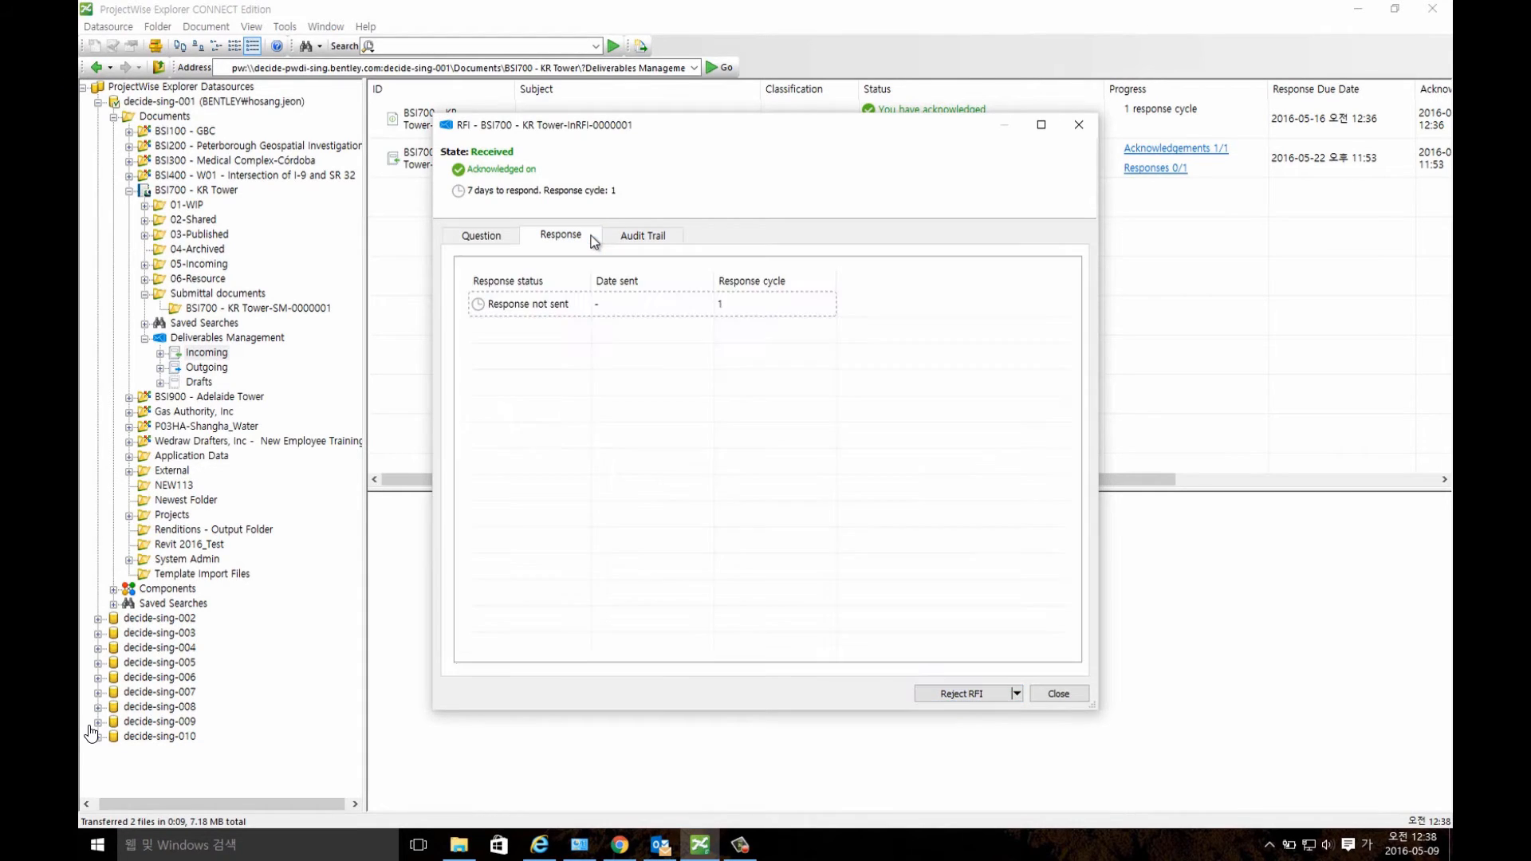
pyautogui.click(564, 308)
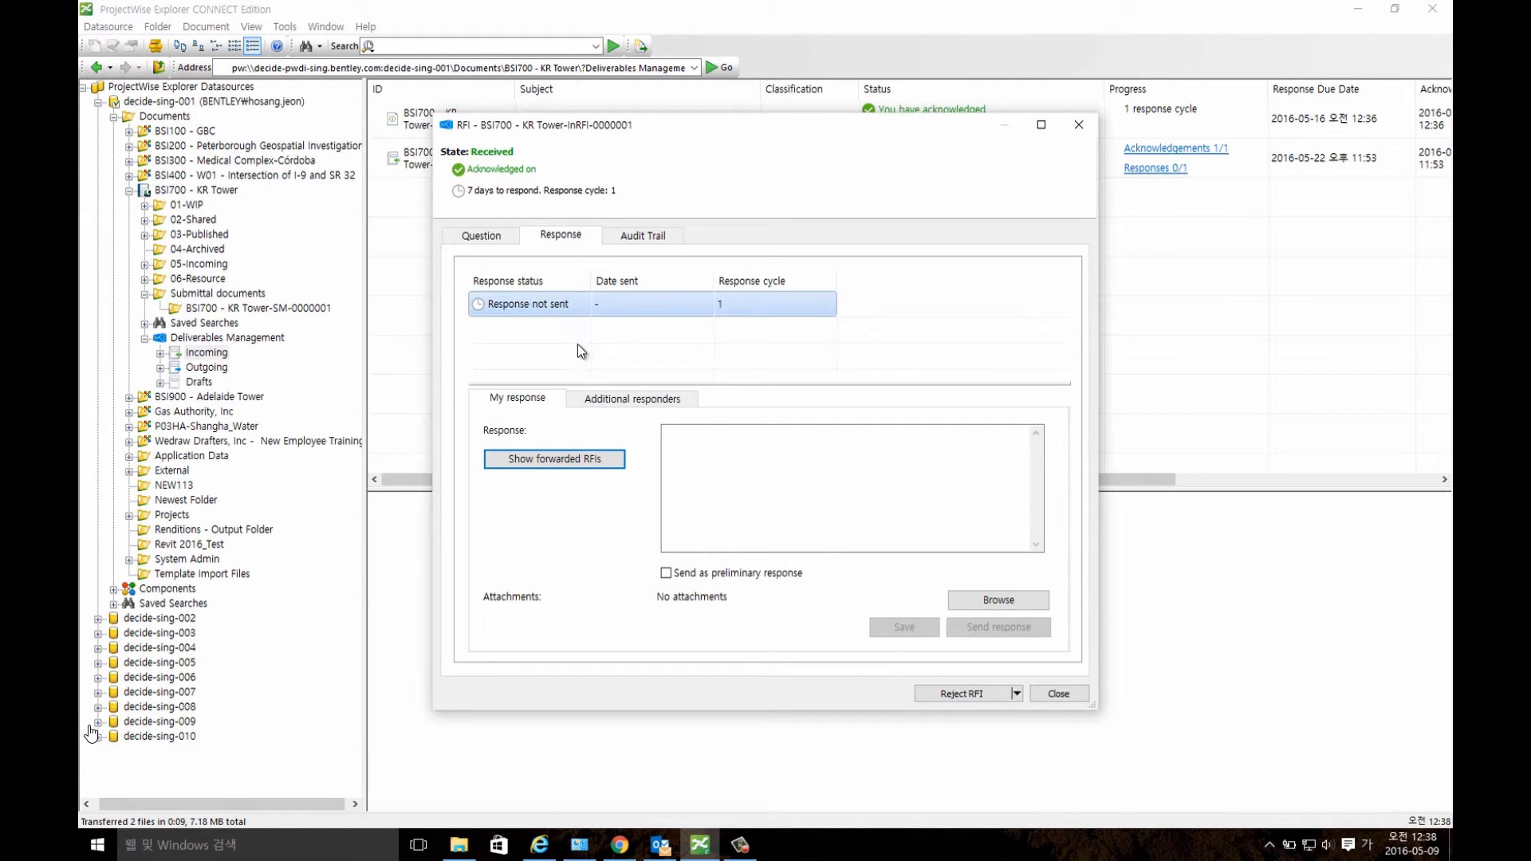
pyautogui.click(734, 464)
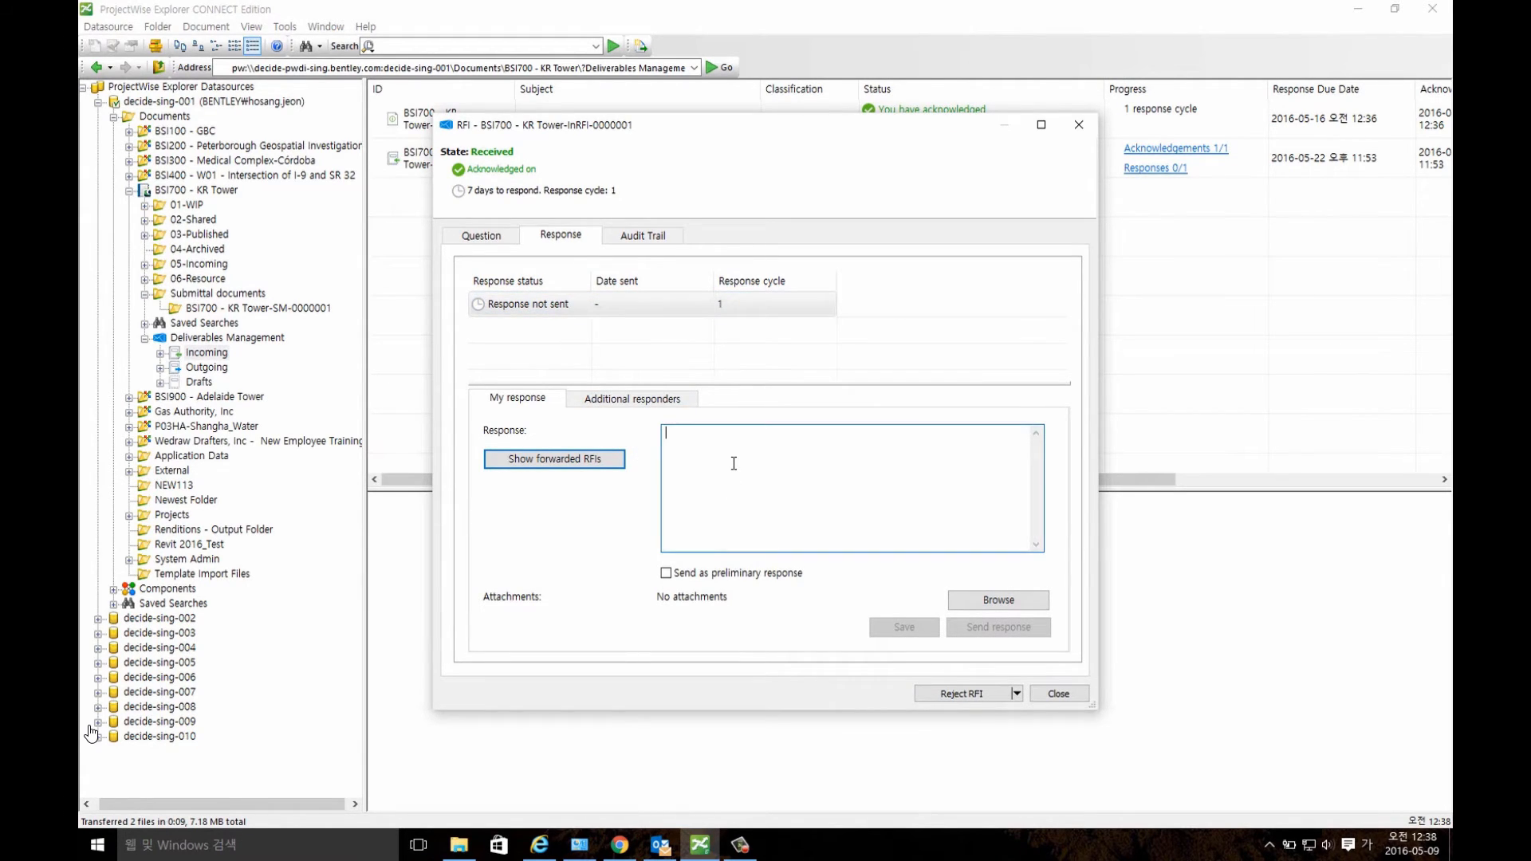
pyautogui.write('배')
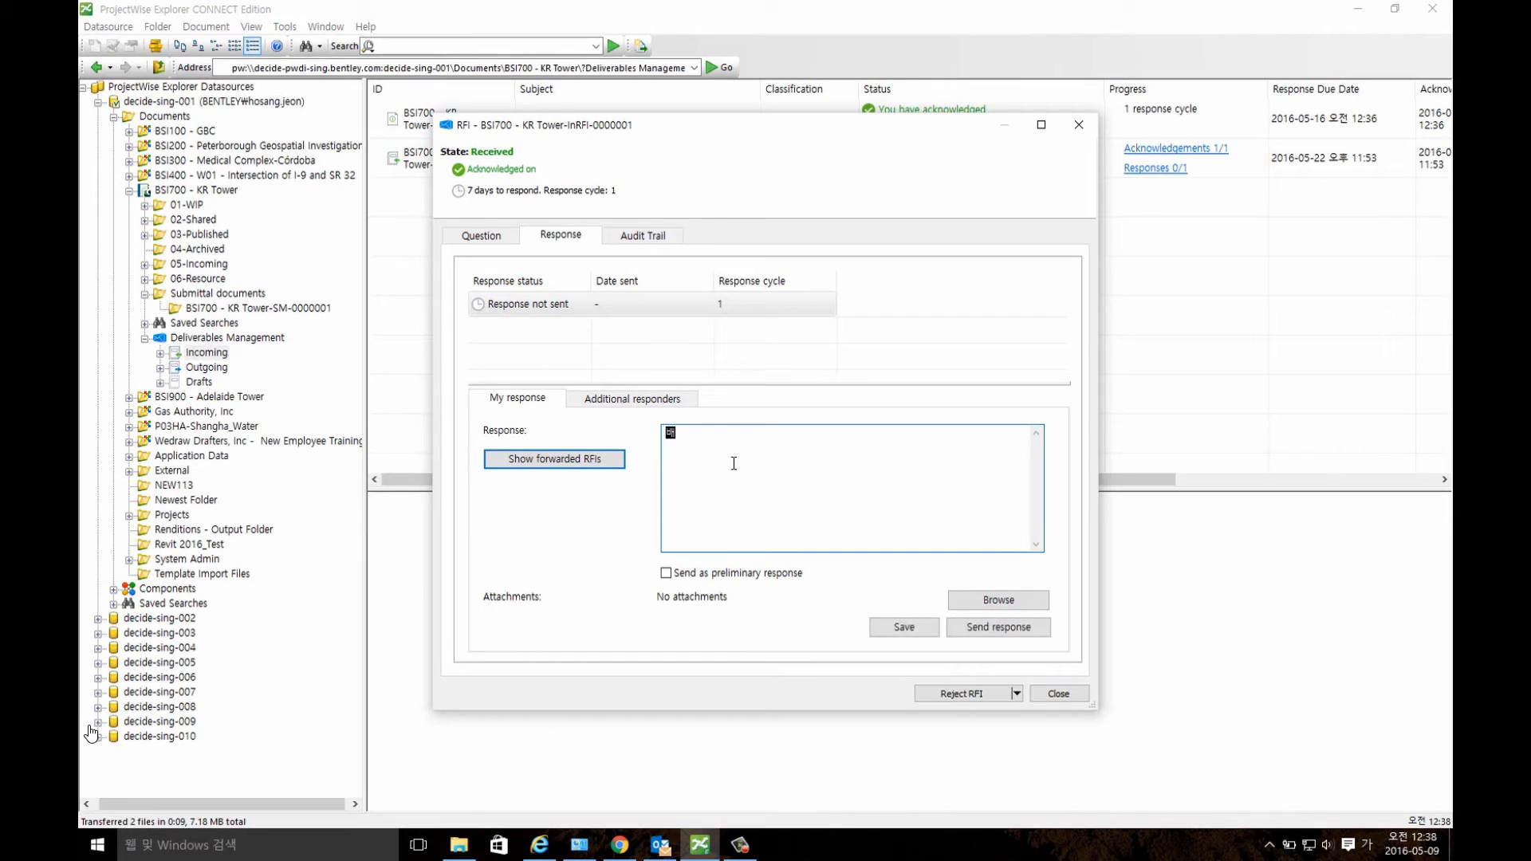
pyautogui.write('관ㅇㄹ')
pyautogui.press('BackSpace')
pyautogui.press('BackSpace')
pyautogui.write('ㅇ')
pyautogui.write('ㄹ ')
pyautogui.write('북쪽으로 ')
pyautogui.write('이동')
pyautogui.write(' 가능')
pyautogui.click(973, 627)
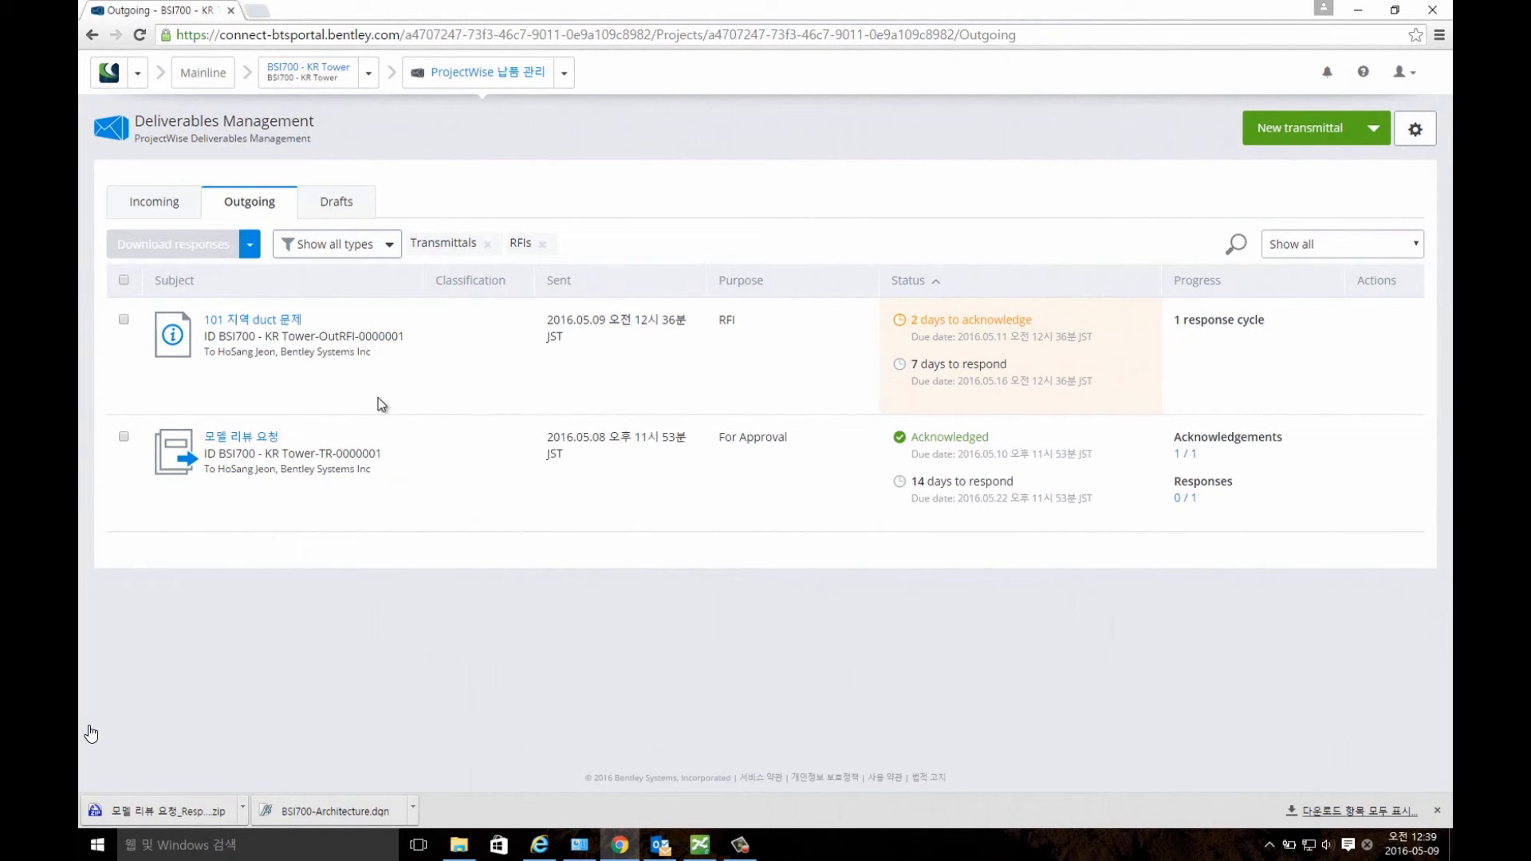
# - In the ProjectWise web portal, refresh the outgoing deliverables and view the response received for RFI 101 지역 duct 문제
pyautogui.click(140, 35)
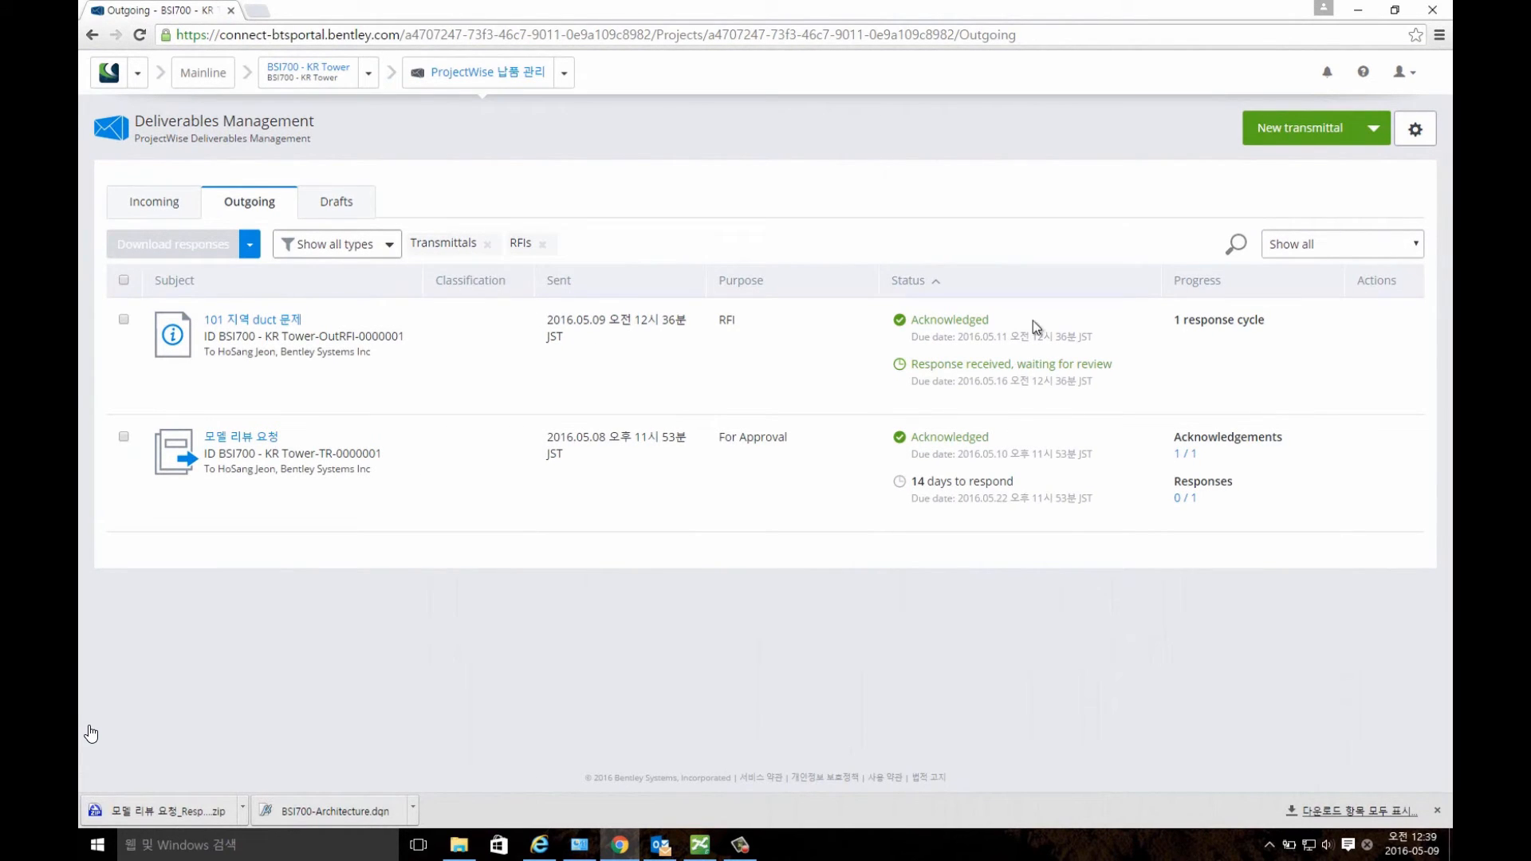
pyautogui.click(283, 328)
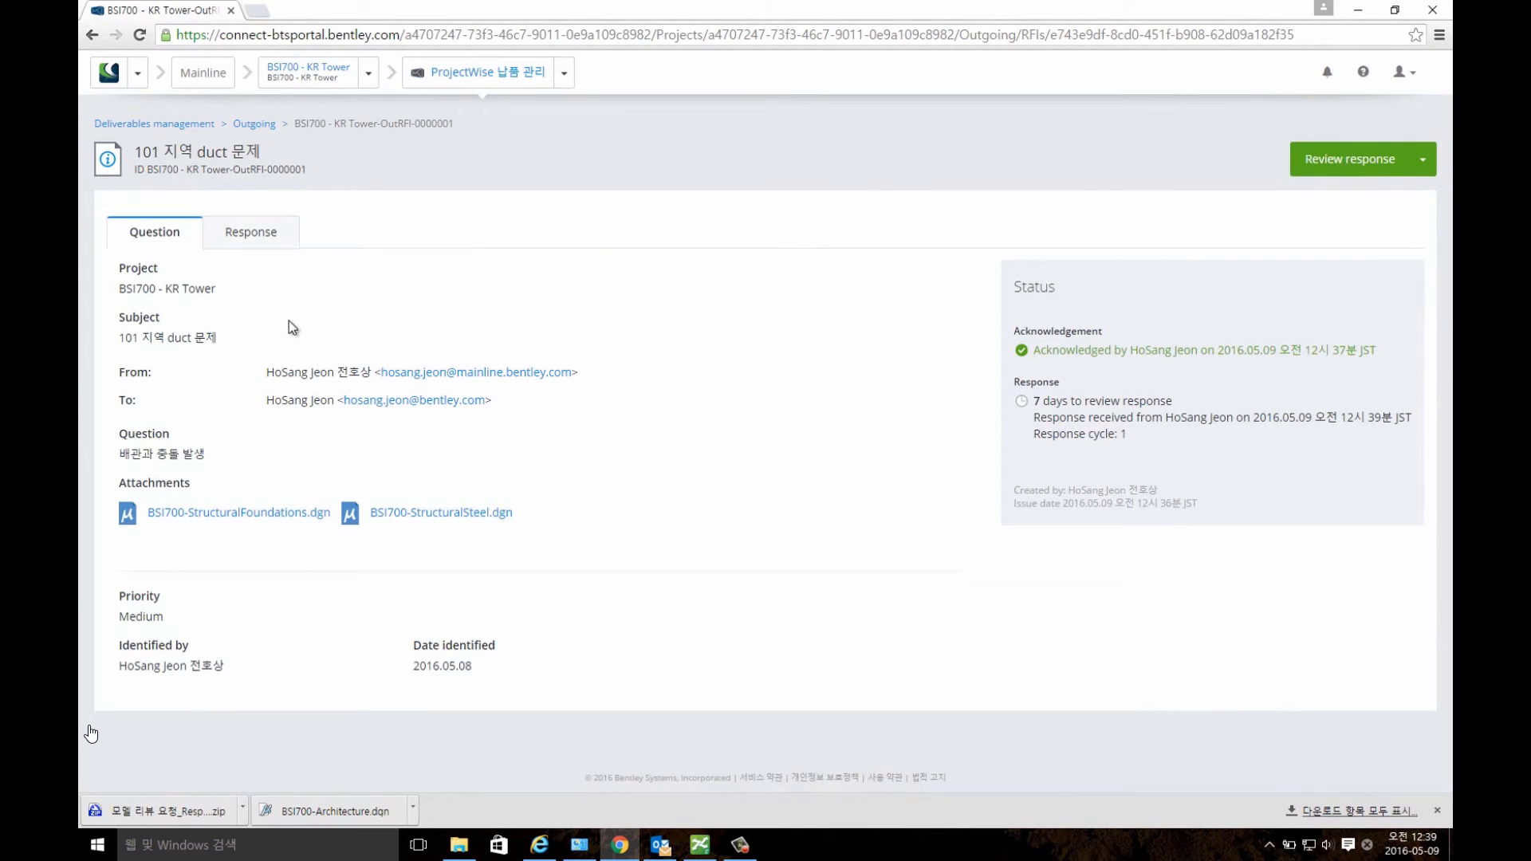
pyautogui.click(256, 233)
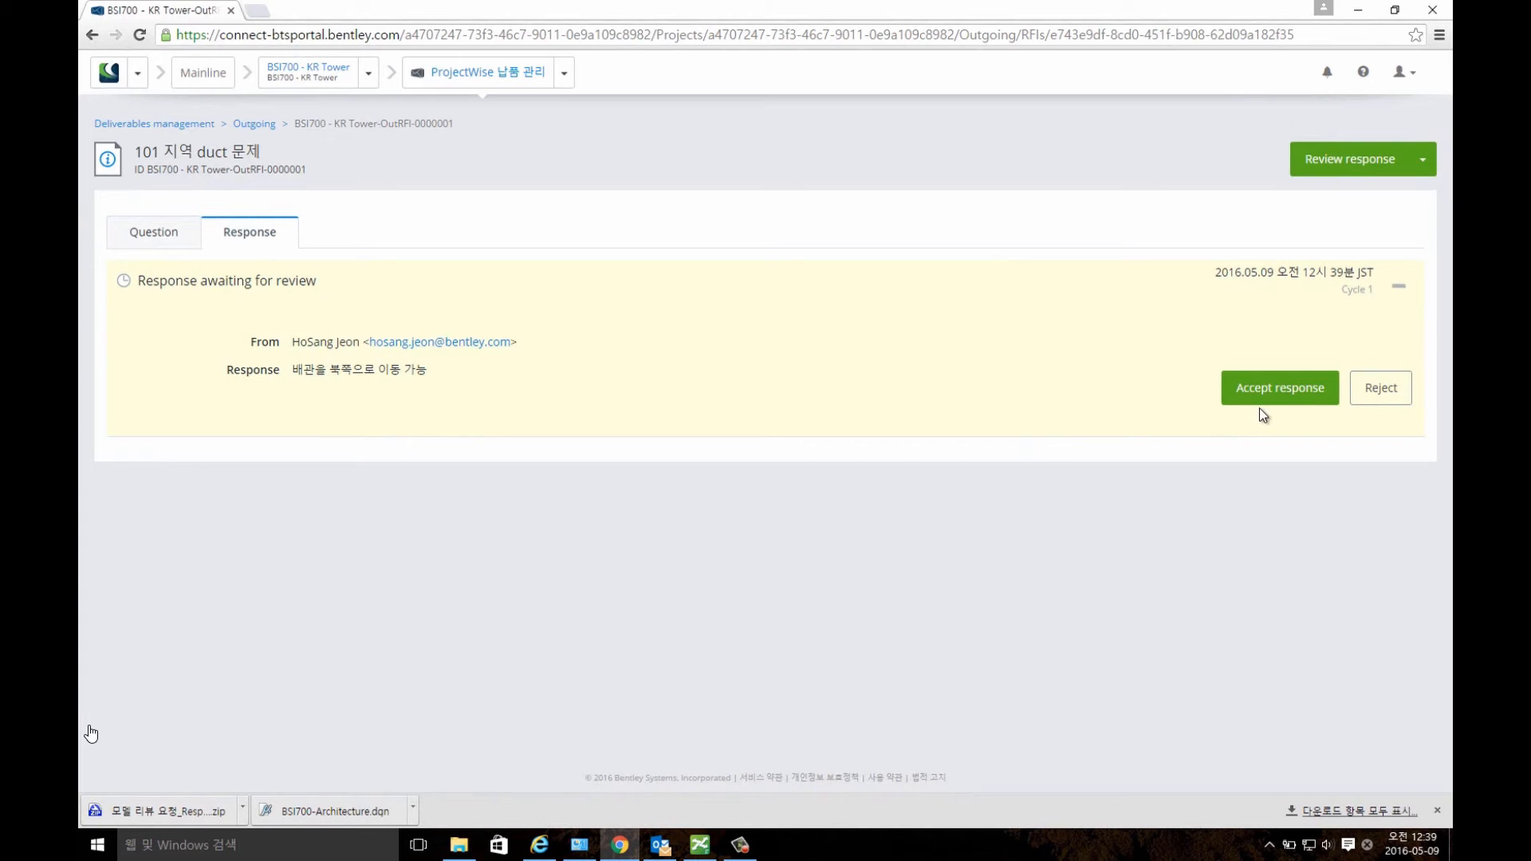
# - Reject the RFI response, giving "배관 이동 불가능" as the rejection reason
pyautogui.click(1395, 403)
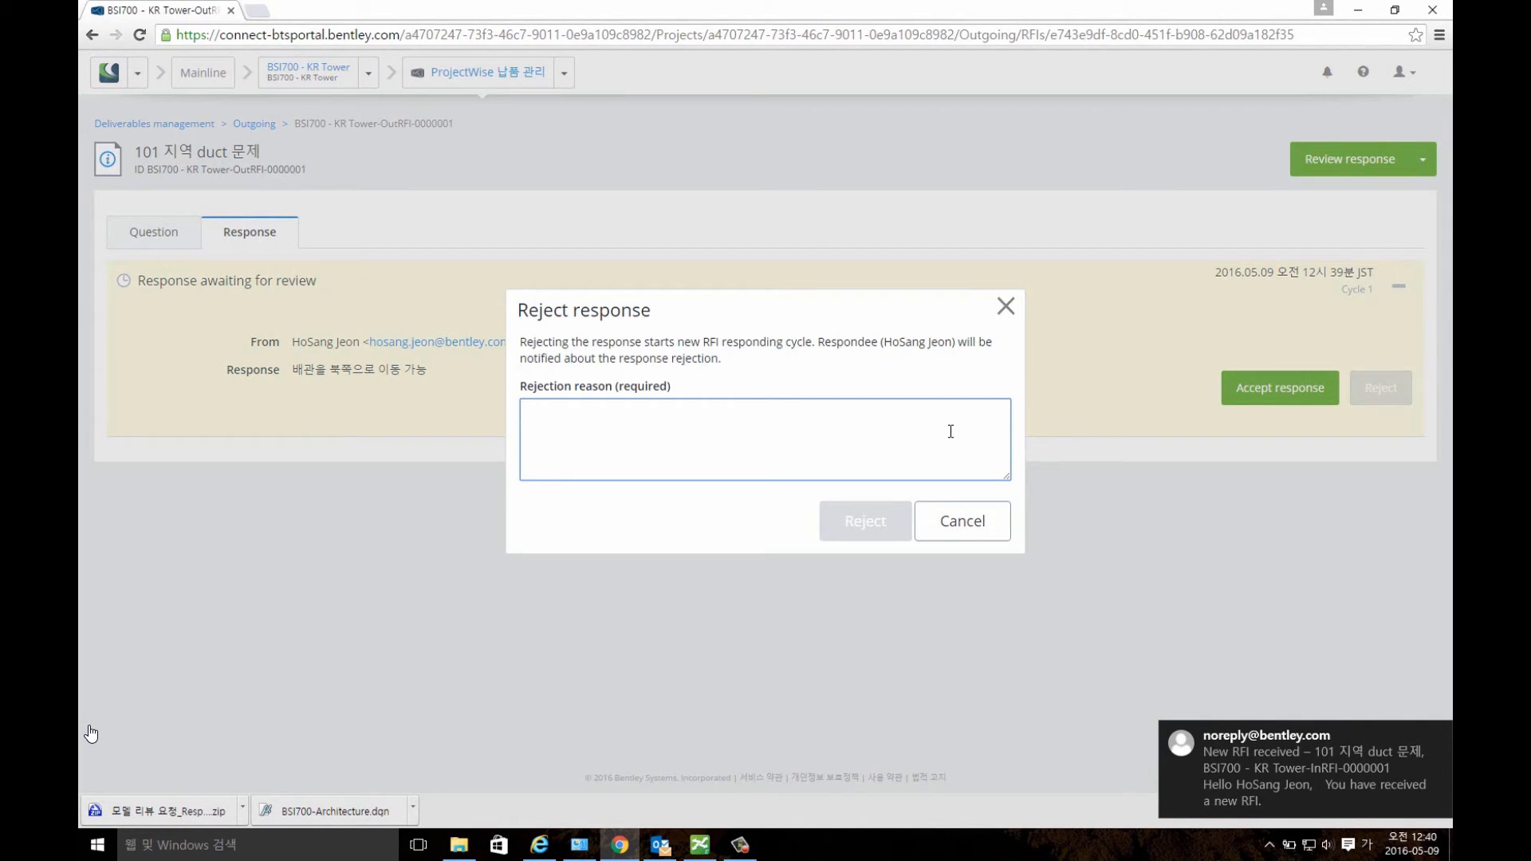
pyautogui.write('배')
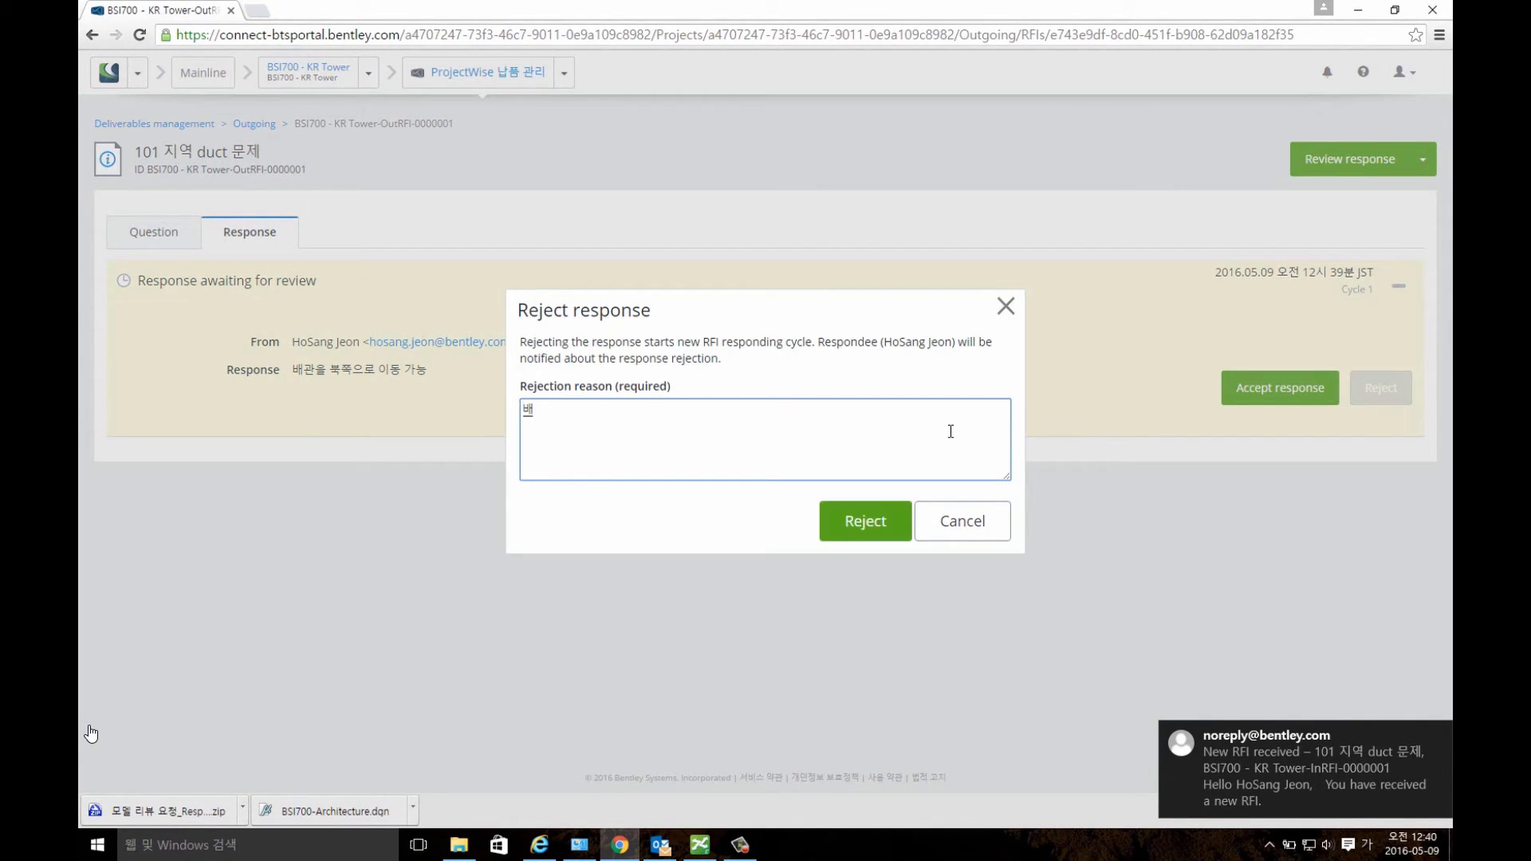
pyautogui.write('관 이동 불')
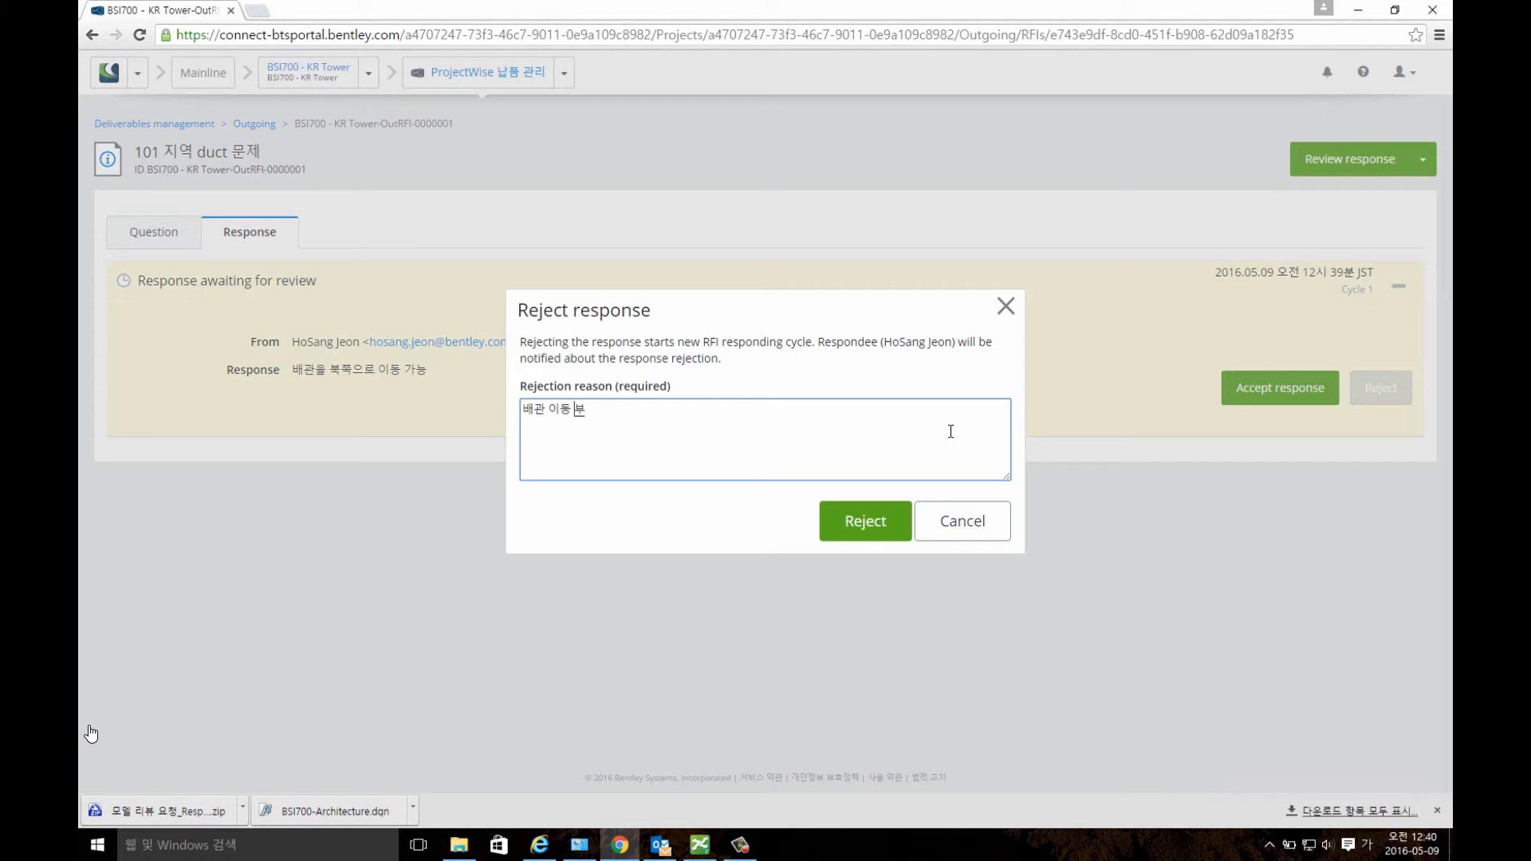
pyautogui.write('가능')
pyautogui.click(898, 529)
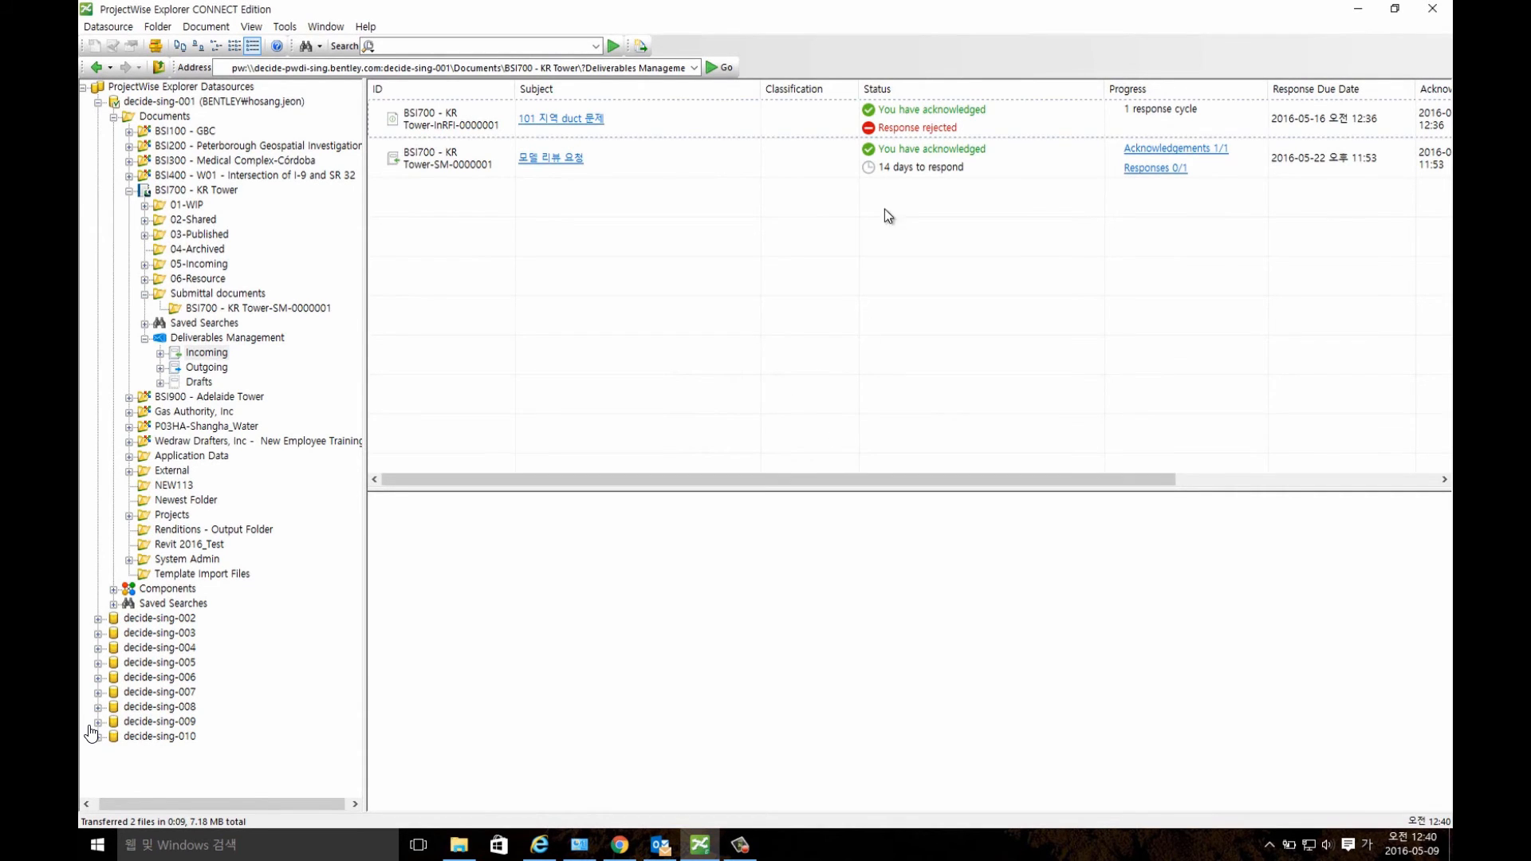
# - In ProjectWise Explorer, reopen the incoming RFI 101 지역 duct 문제 and select the listed project team member as an additional responder
pyautogui.click(538, 118)
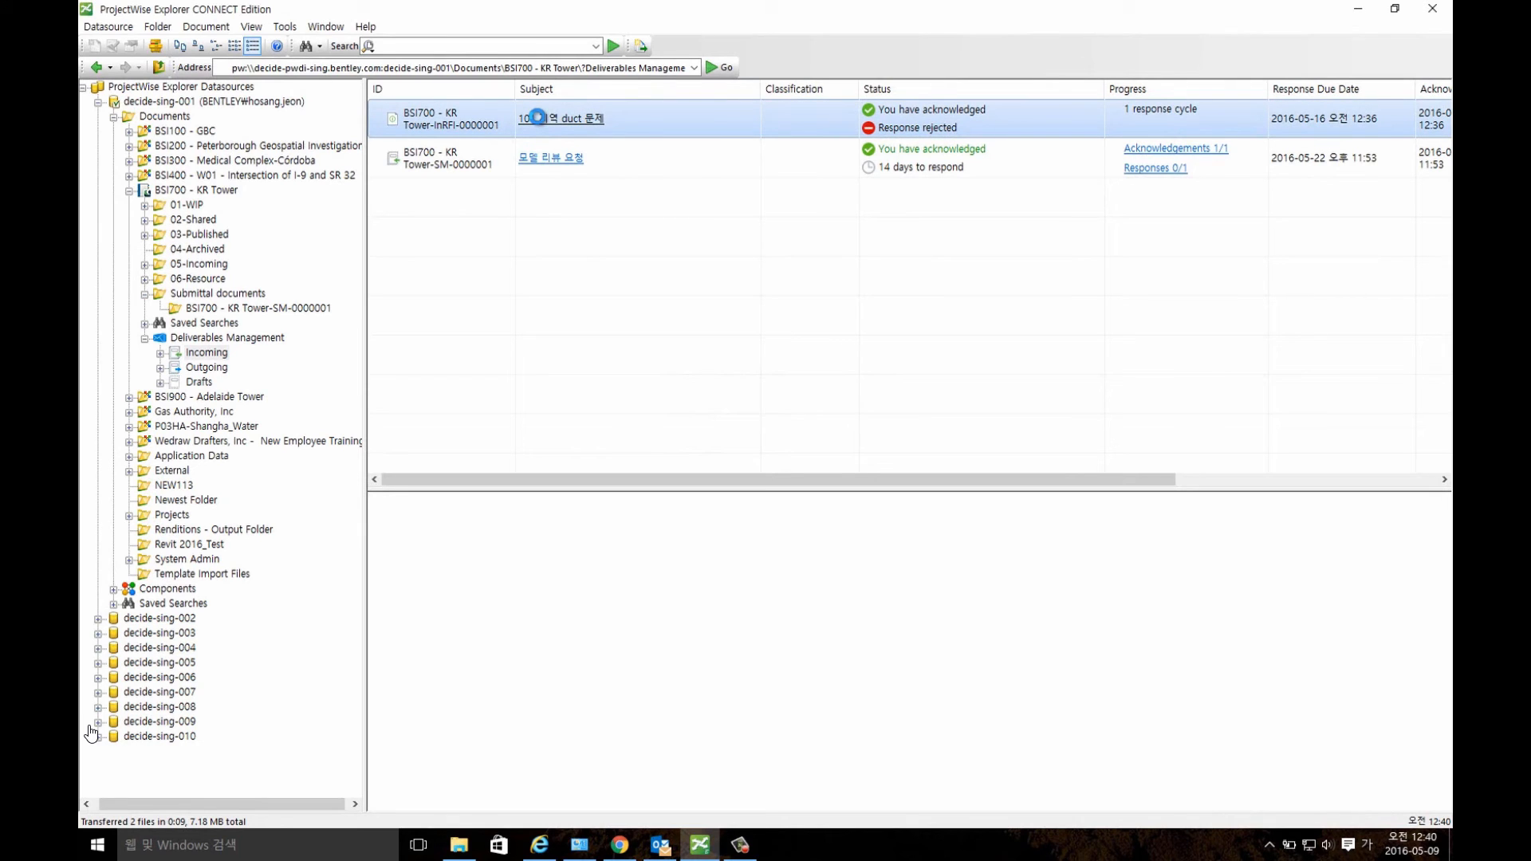
pyautogui.click(538, 118)
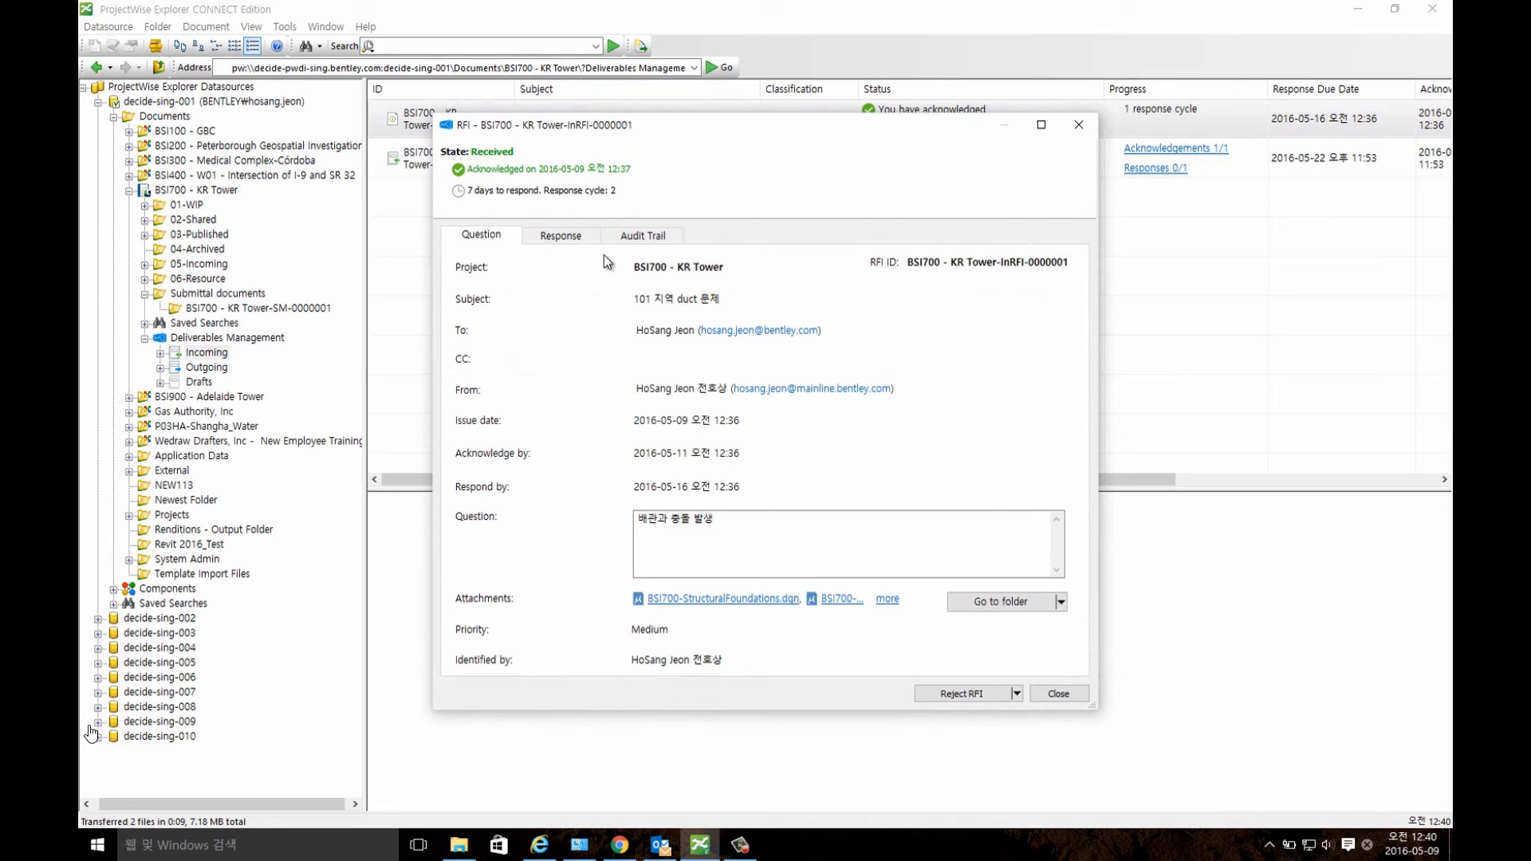
pyautogui.click(571, 238)
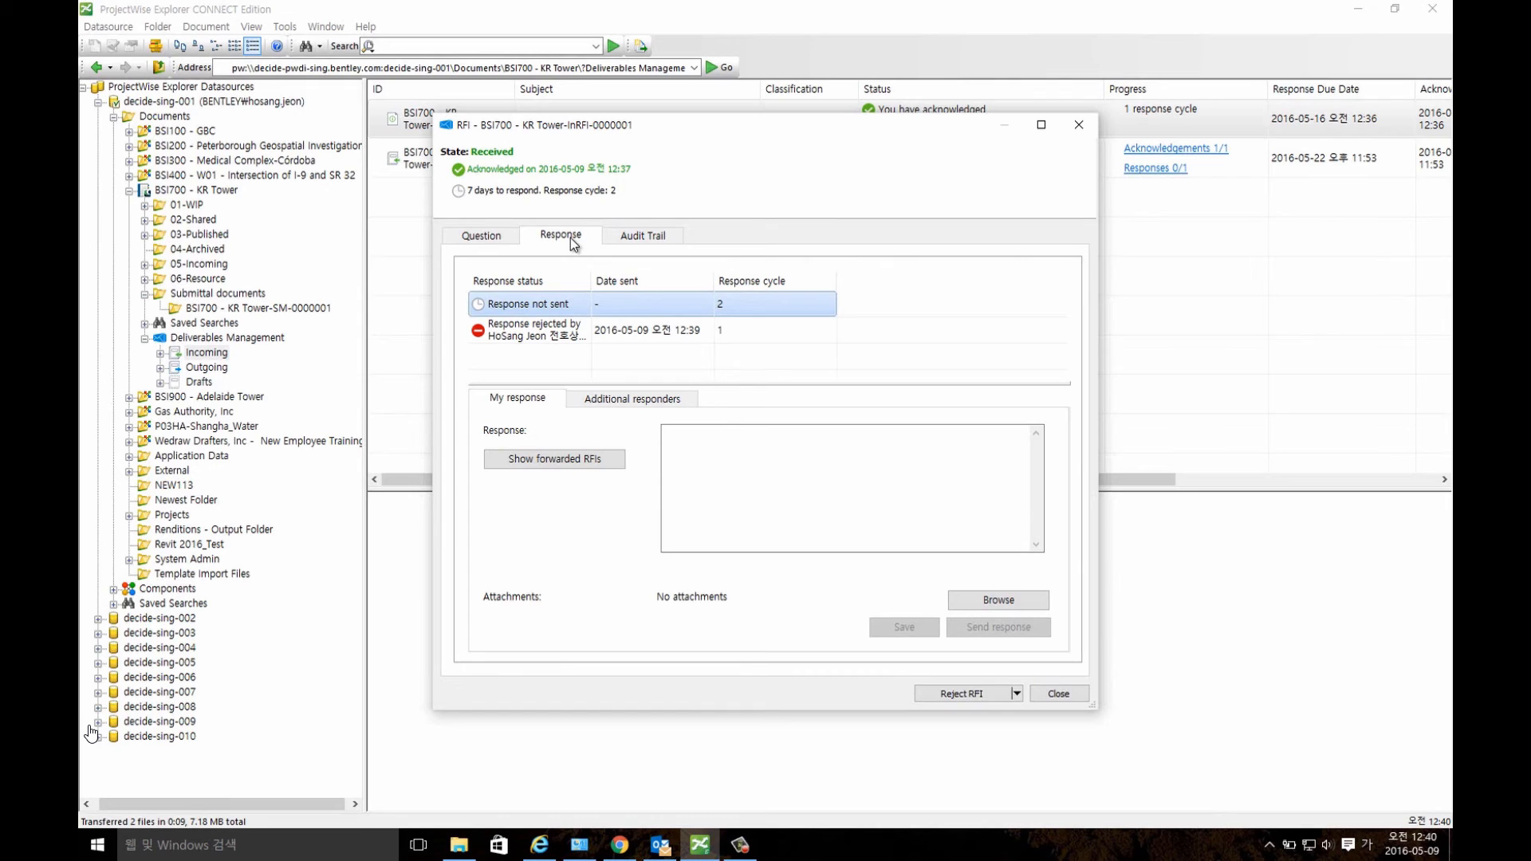
pyautogui.click(623, 401)
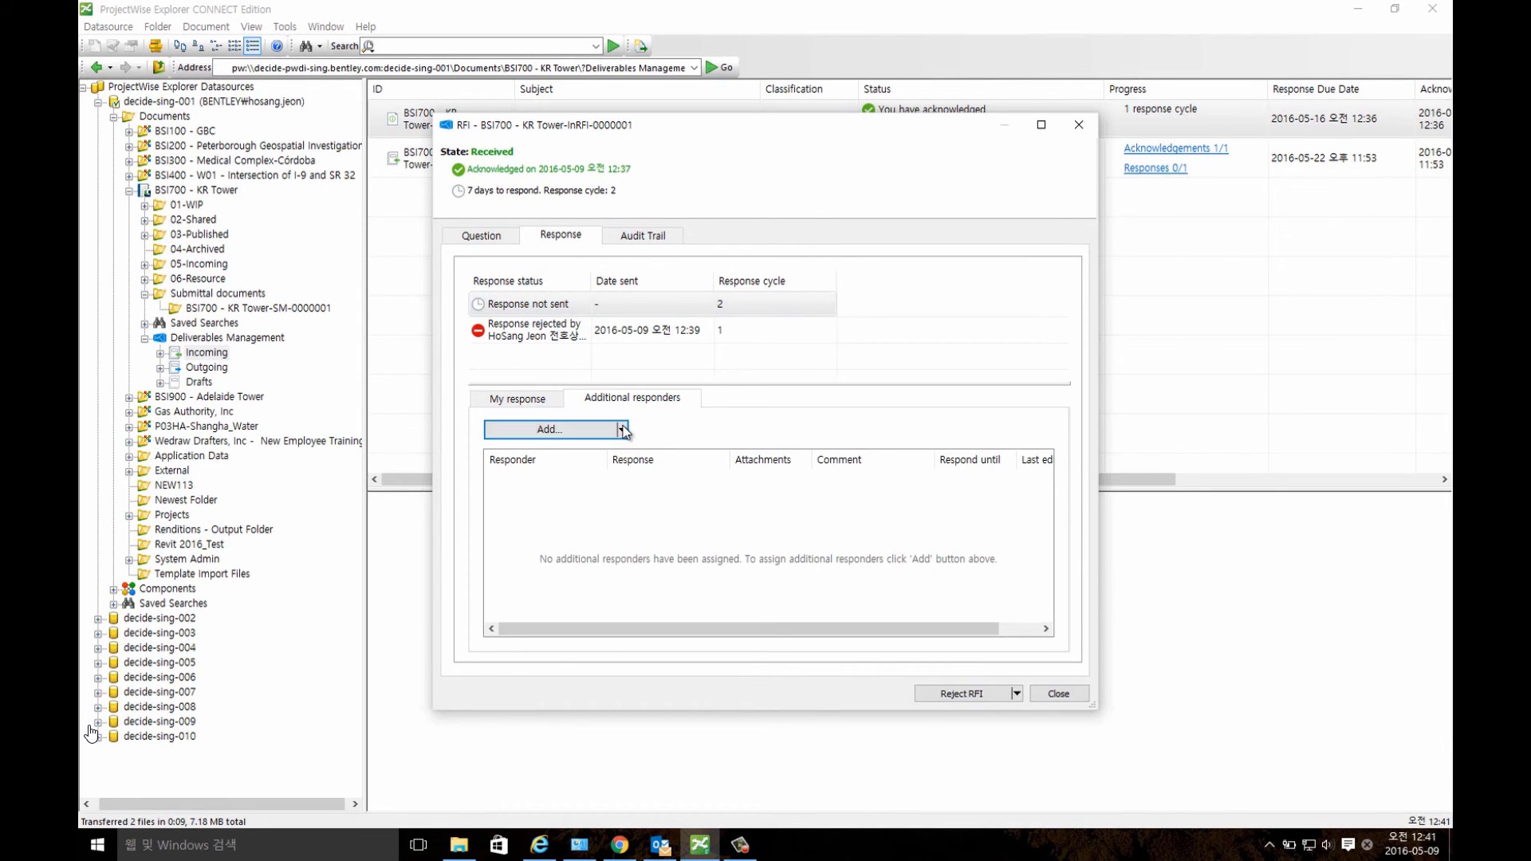
pyautogui.click(622, 429)
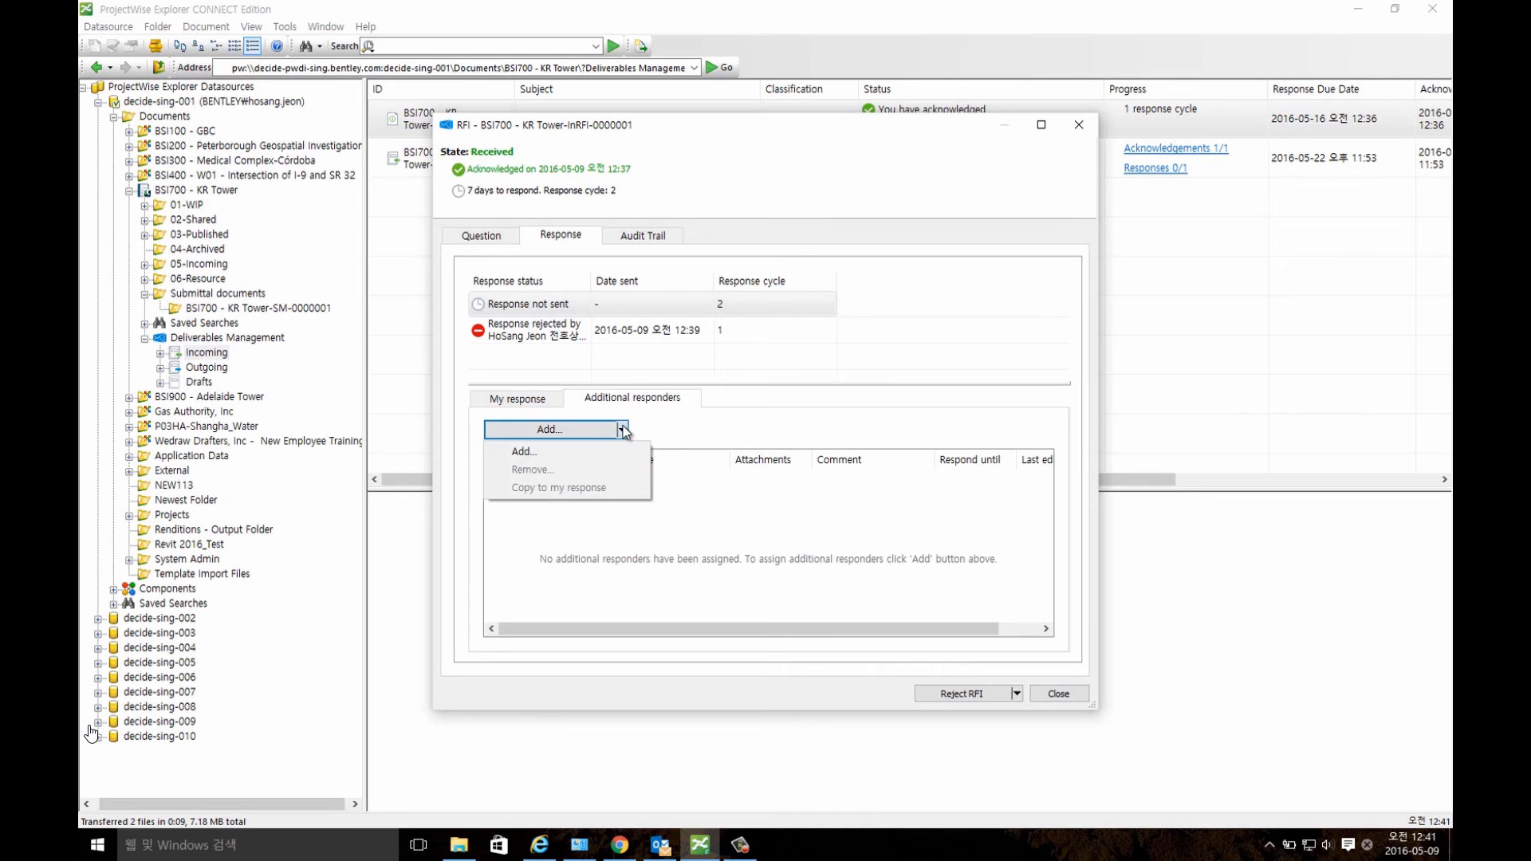
pyautogui.click(586, 453)
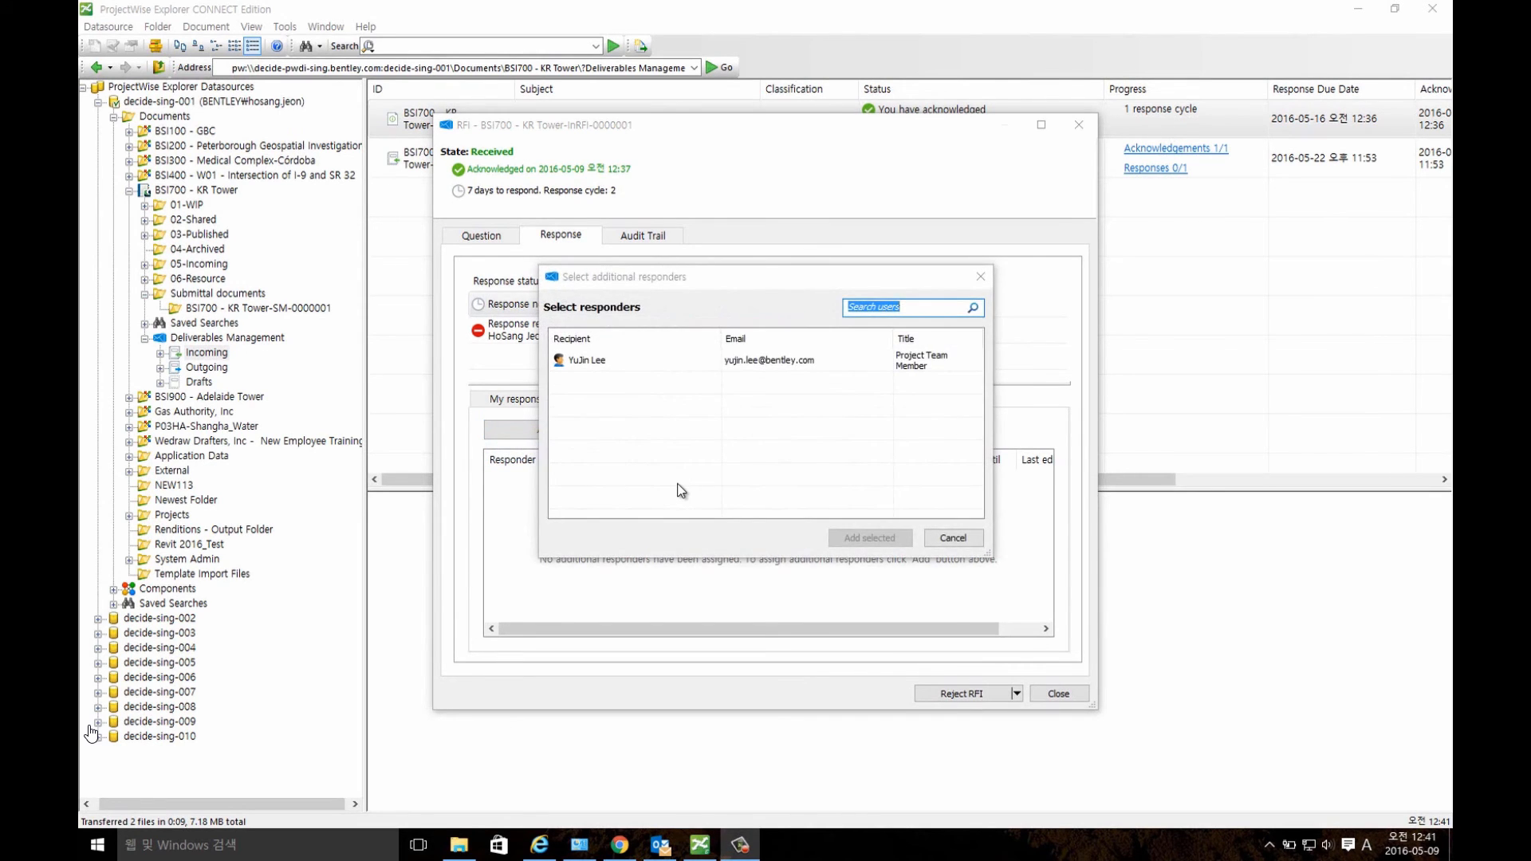
pyautogui.click(641, 362)
pyautogui.click(850, 539)
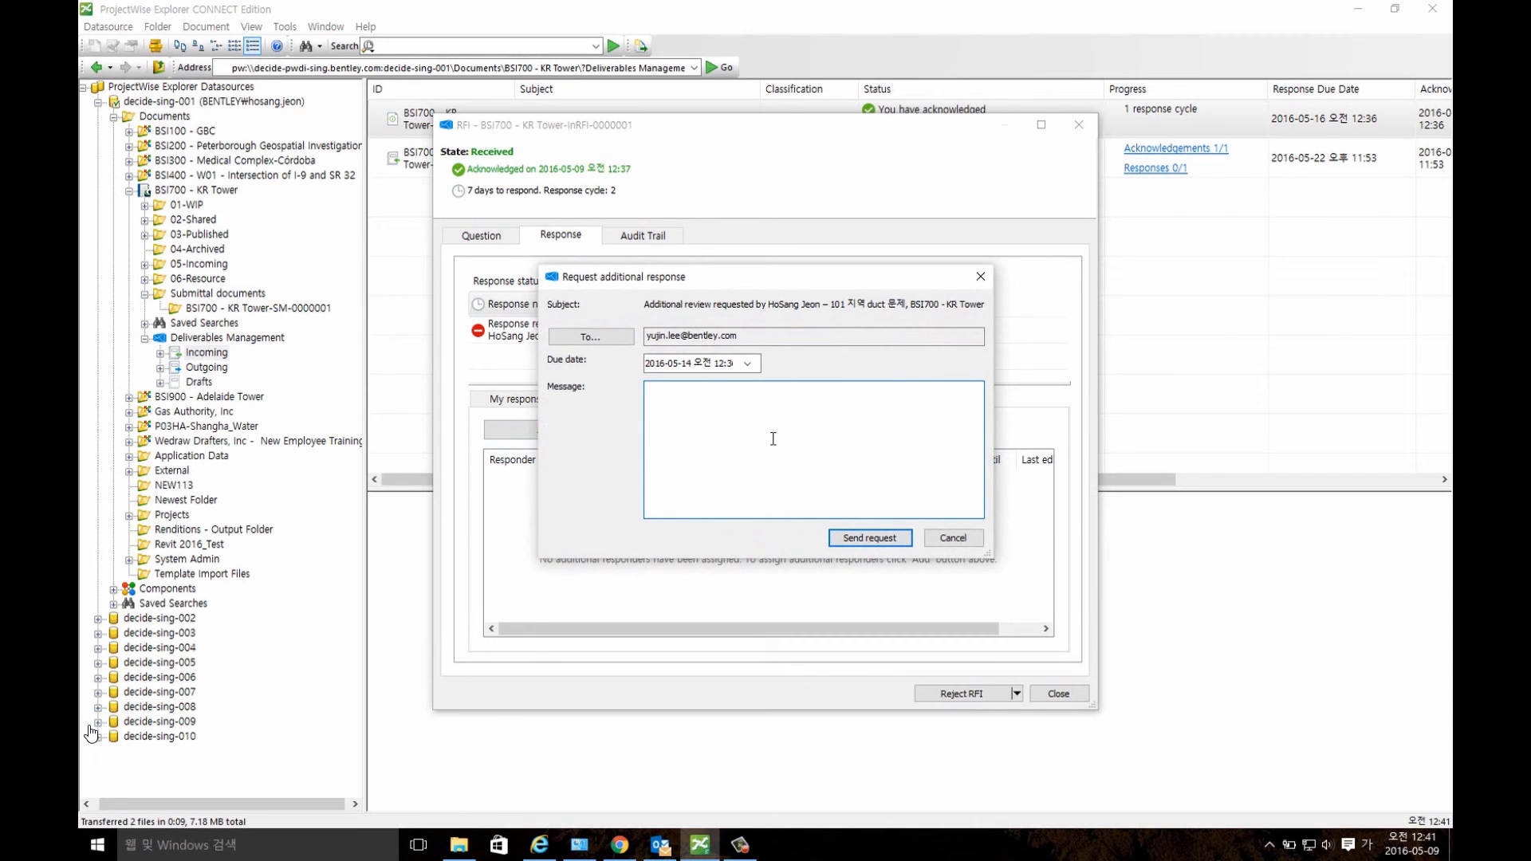
# - Send the additional response request with the message "Duct와 배관이 충돌됨, 검토하시고 회신 주시길 바랍니다."
pyautogui.press('Hangul')
pyautogui.write('Duct')
pyautogui.press('Hangul')
pyautogui.write('와 배관이 주')
pyautogui.write('돌됨,')
pyautogui.write('검토하시고 회신 ')
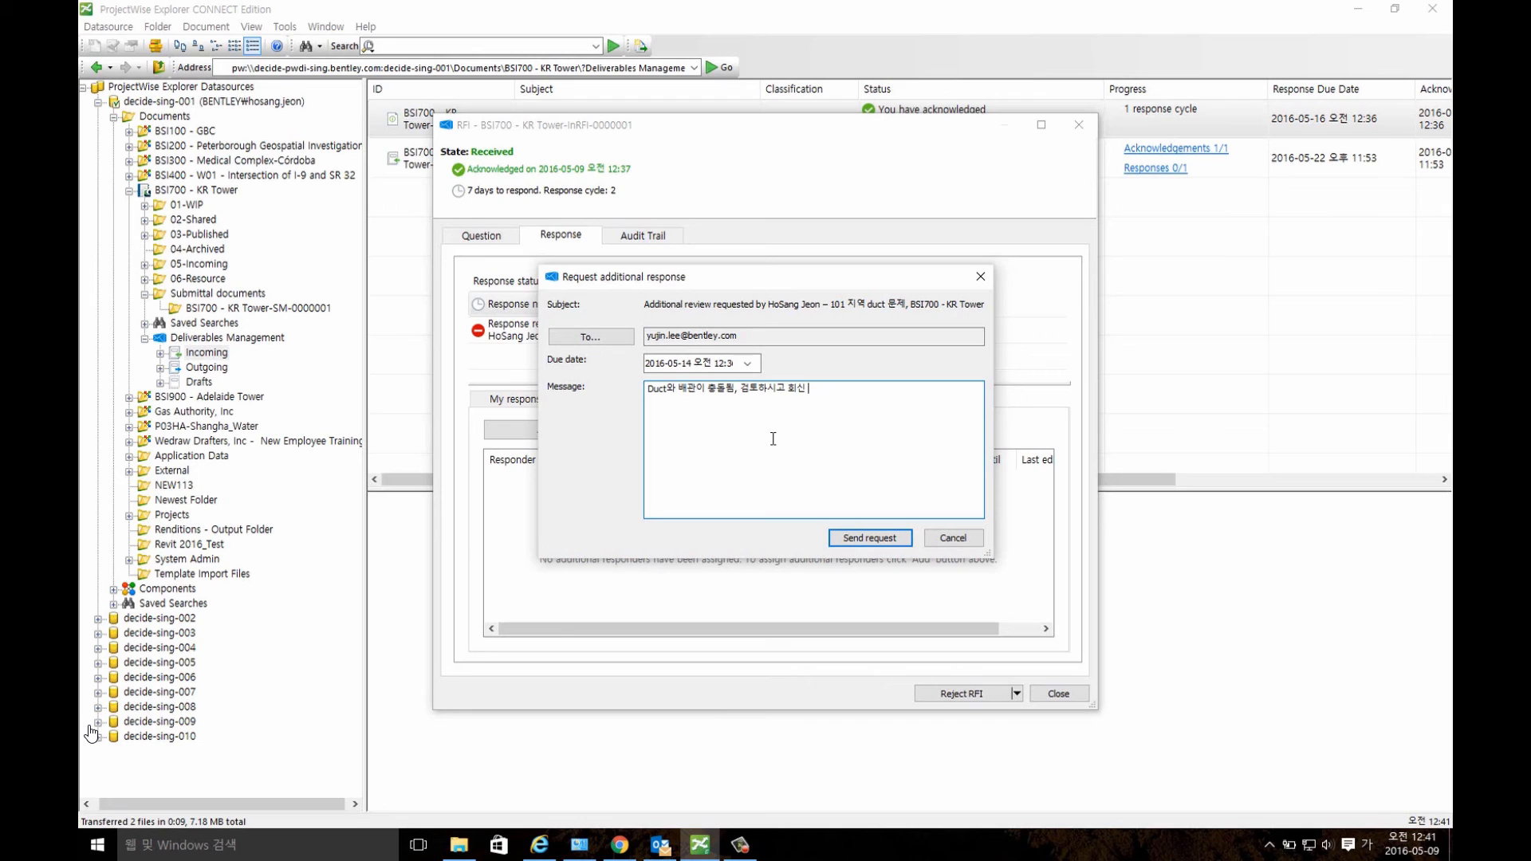
pyautogui.write('주시길 바랍니다.')
pyautogui.click(856, 540)
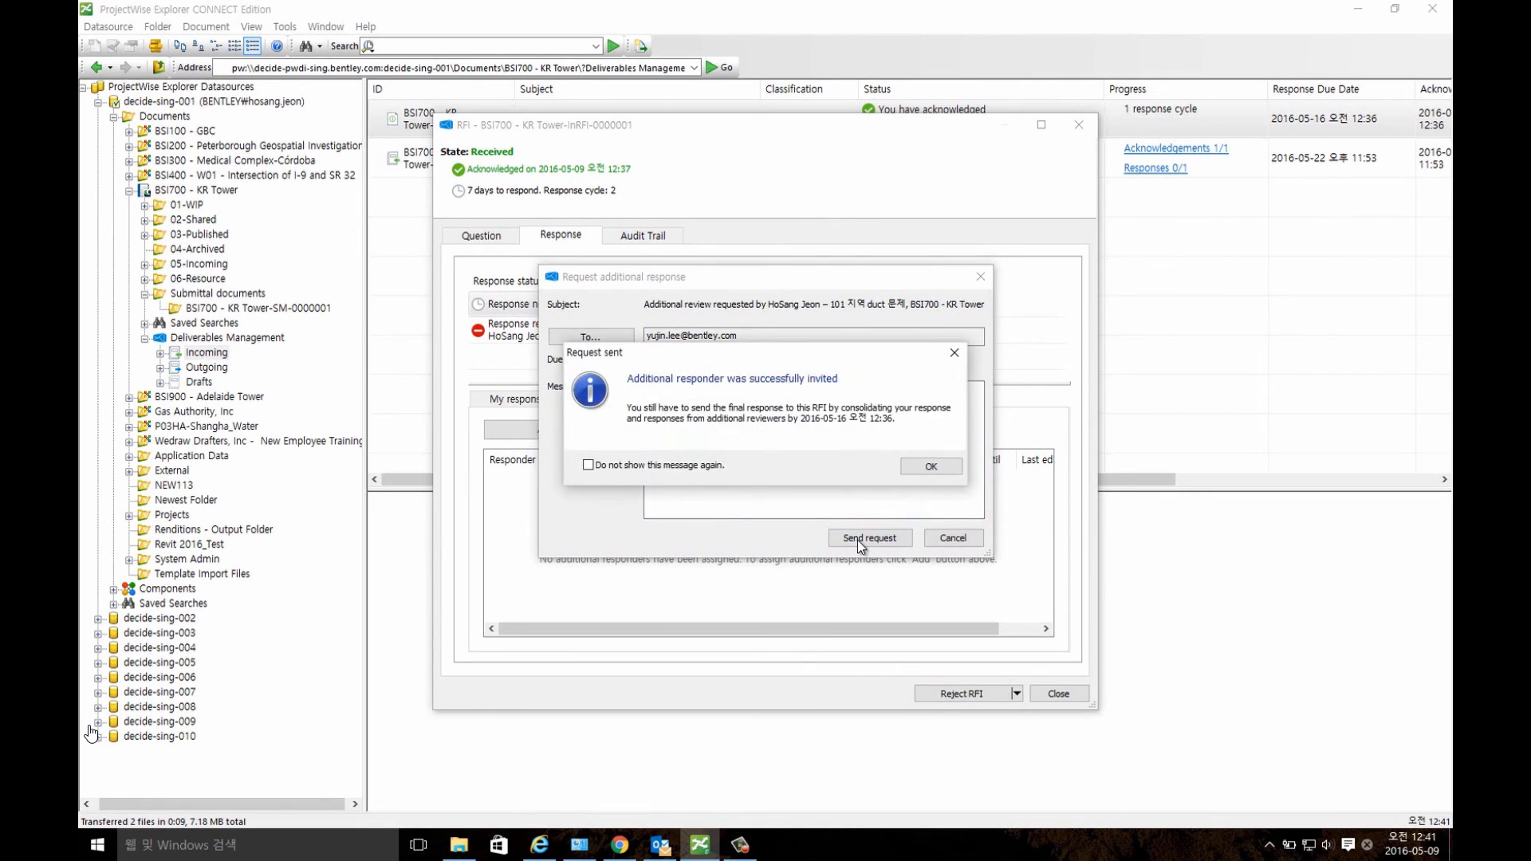
pyautogui.click(928, 468)
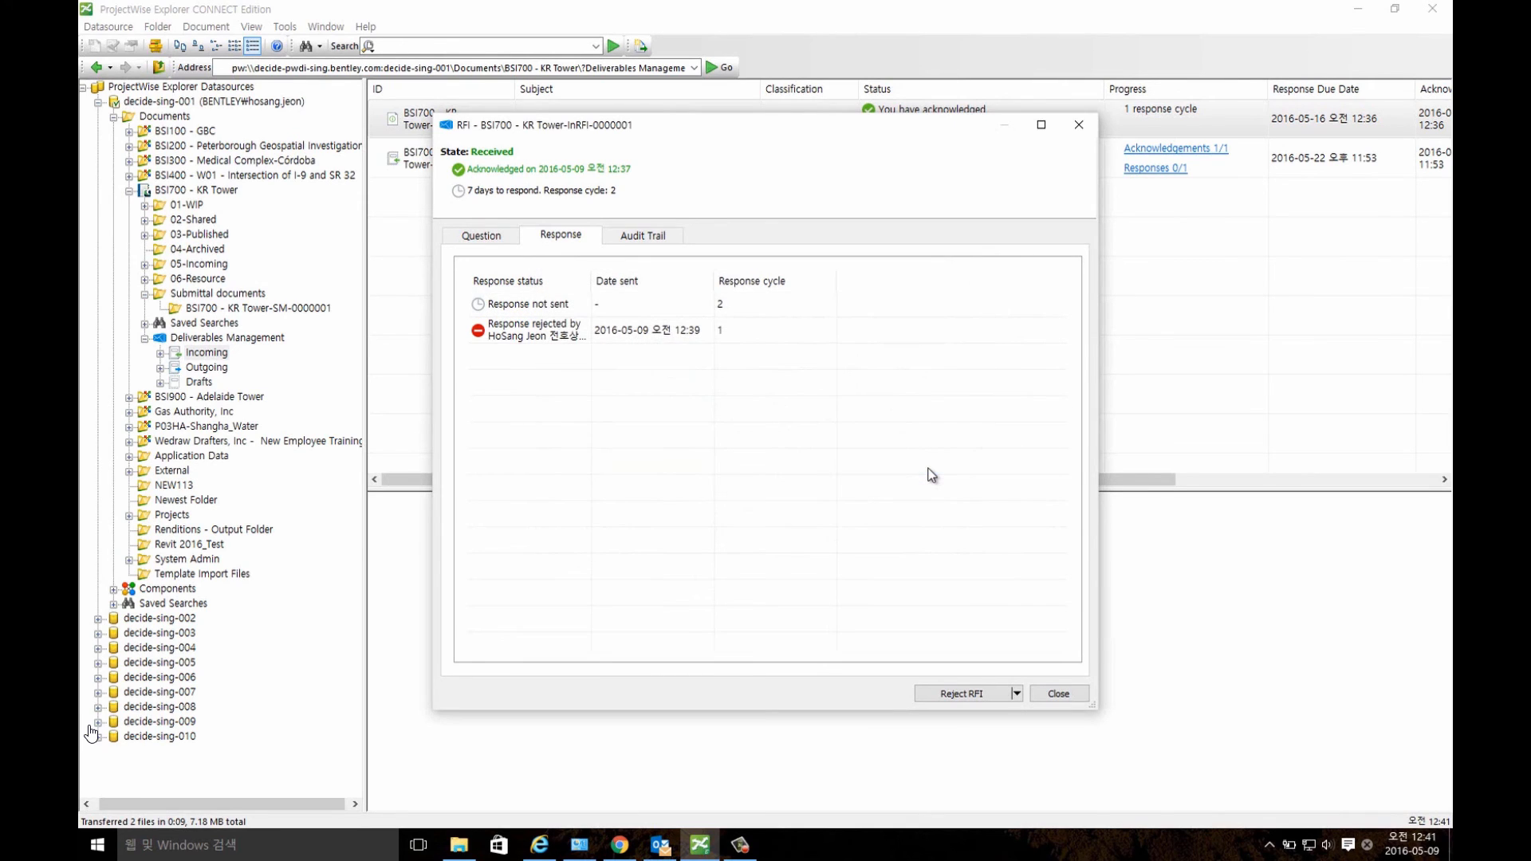
# - Write "첨부문서 참조바랍니다." as the response for cycle 2 of the incoming RFI
pyautogui.click(532, 306)
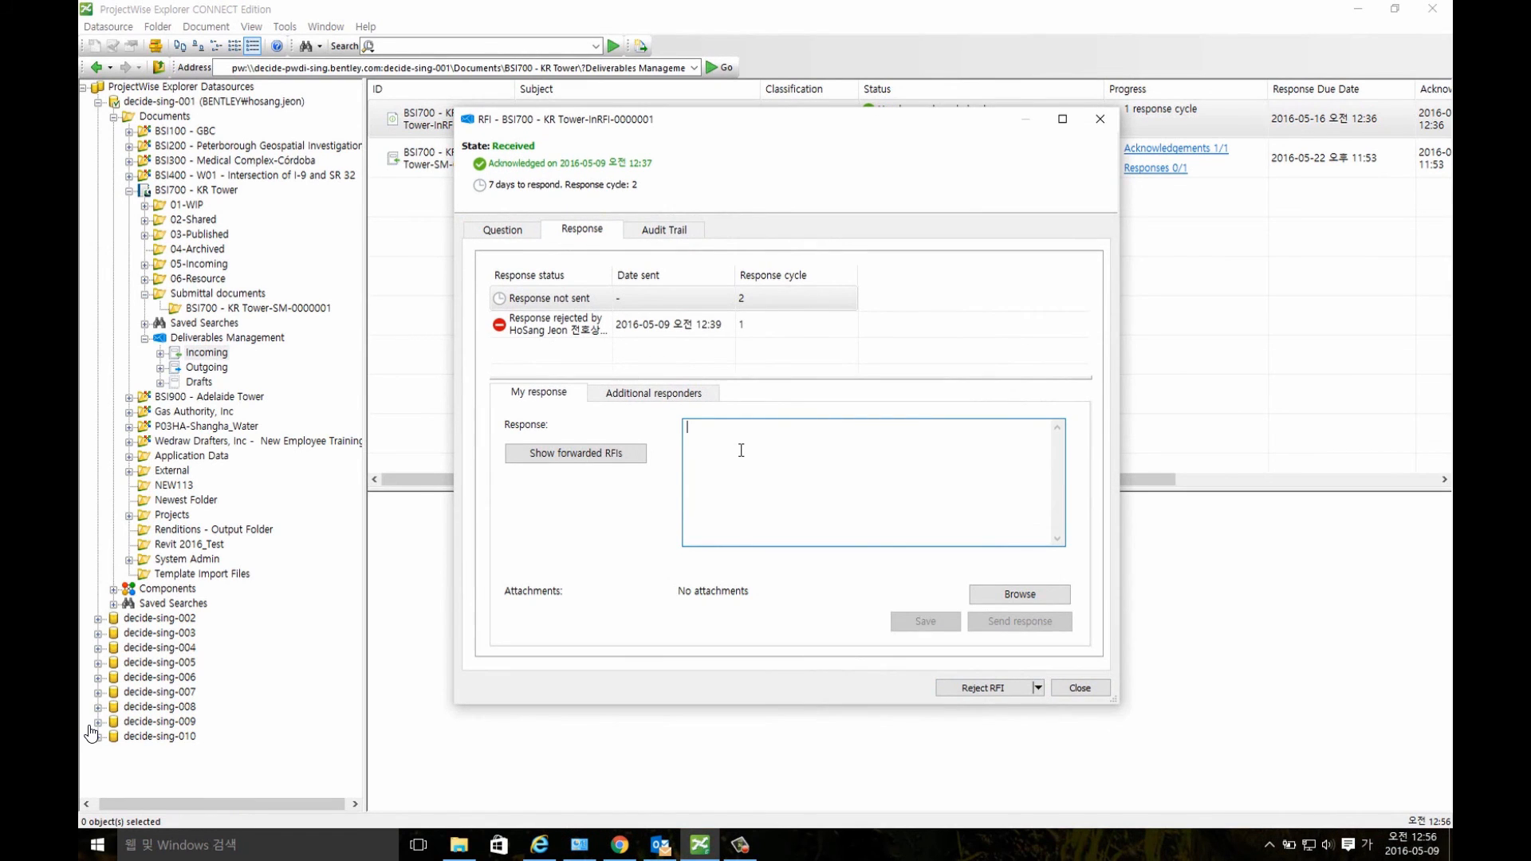
pyautogui.write('청를')
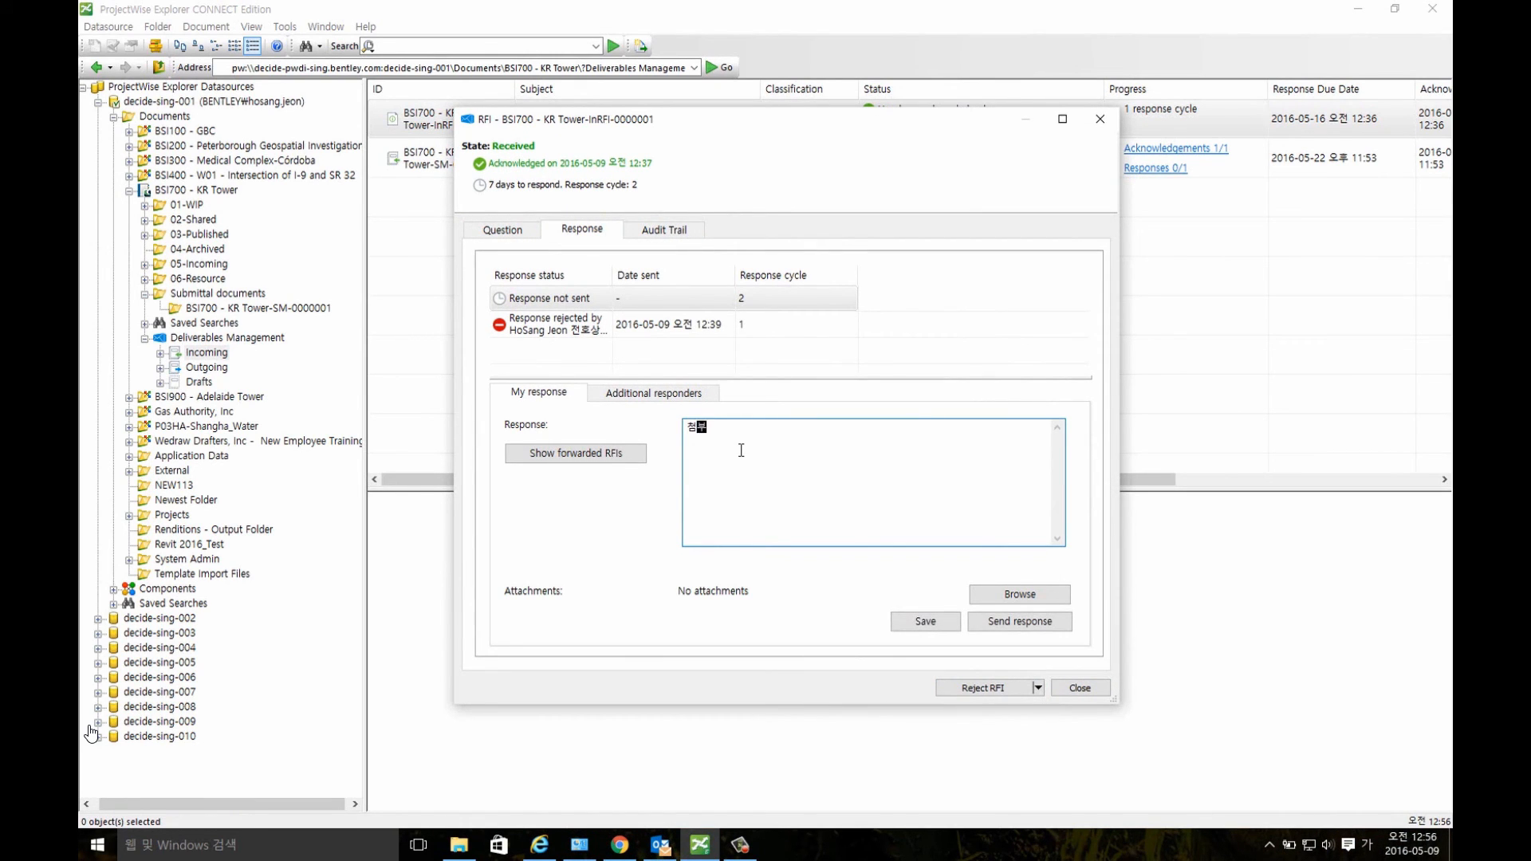
pyautogui.write('문서 참조바랍니다.')
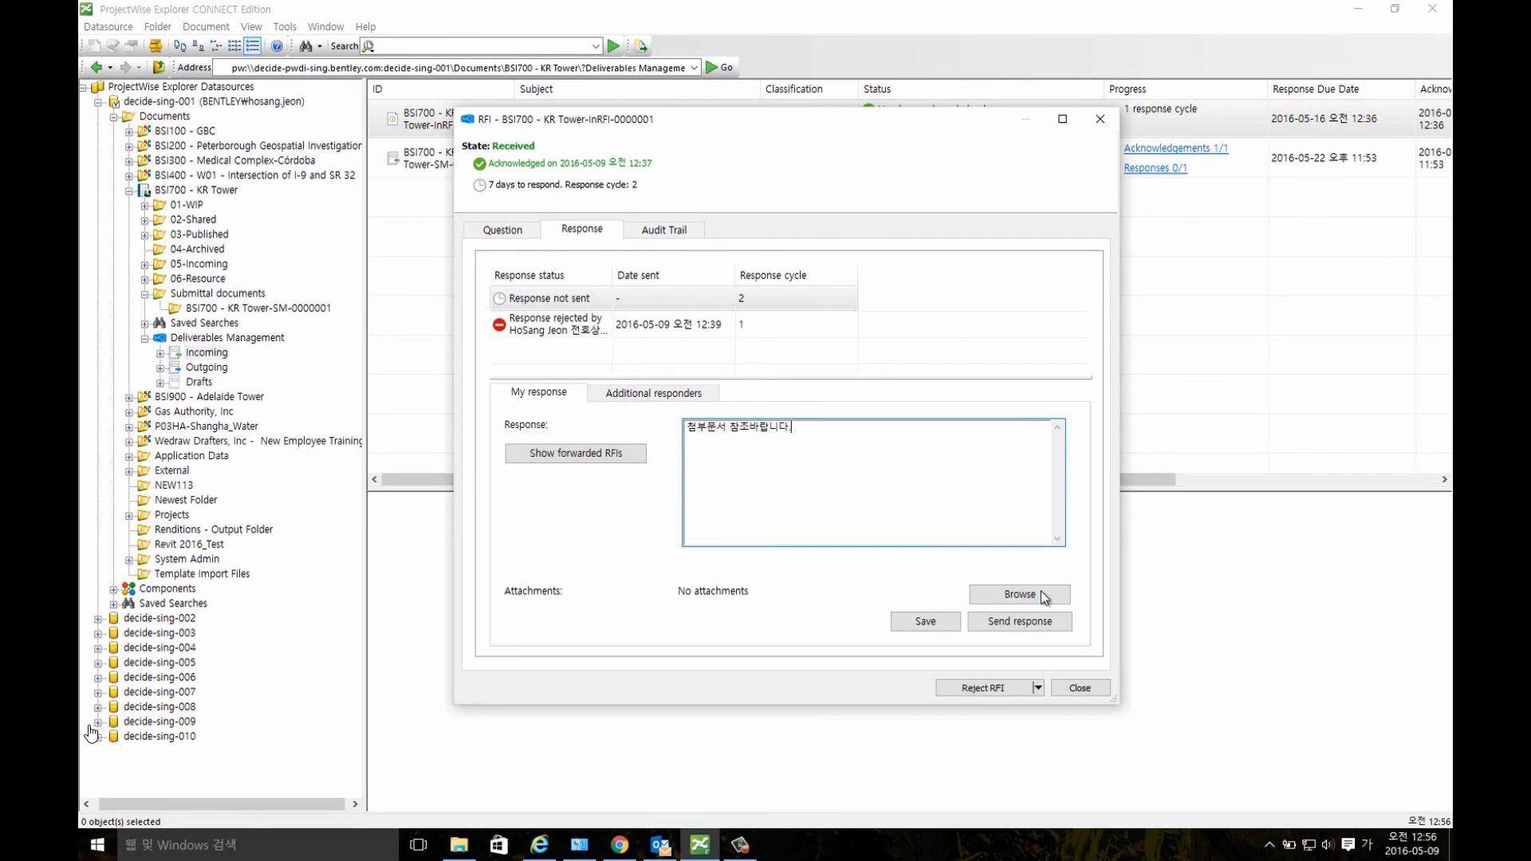
# - Attach both PDFs from the BSI700 - KR Tower folder 02-Shared/CAD_Data, accepting the non-versioned documents, and send the RFI response
pyautogui.click(1050, 598)
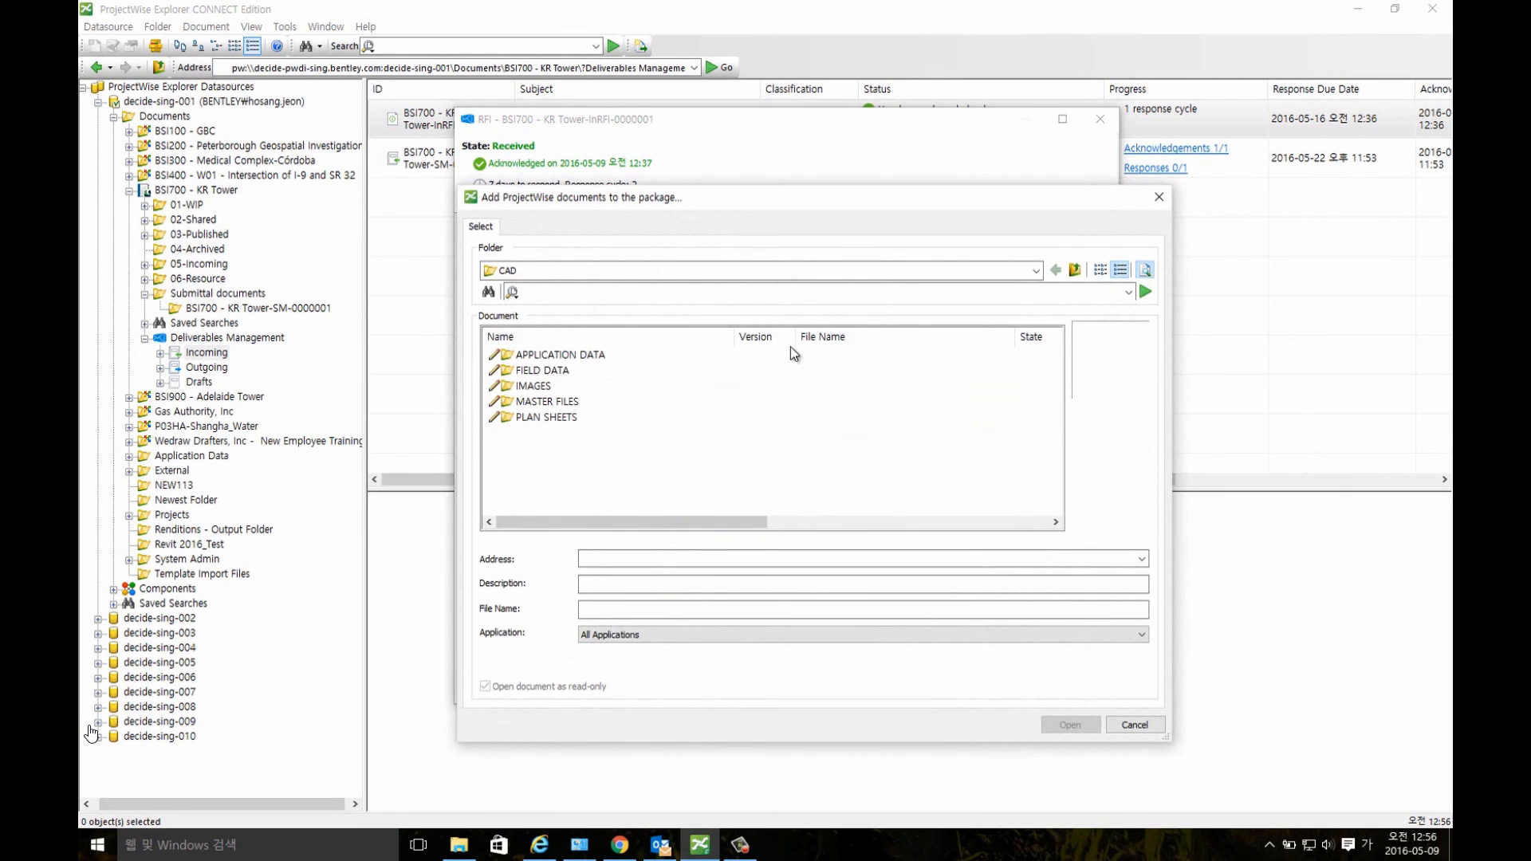
pyautogui.click(1037, 270)
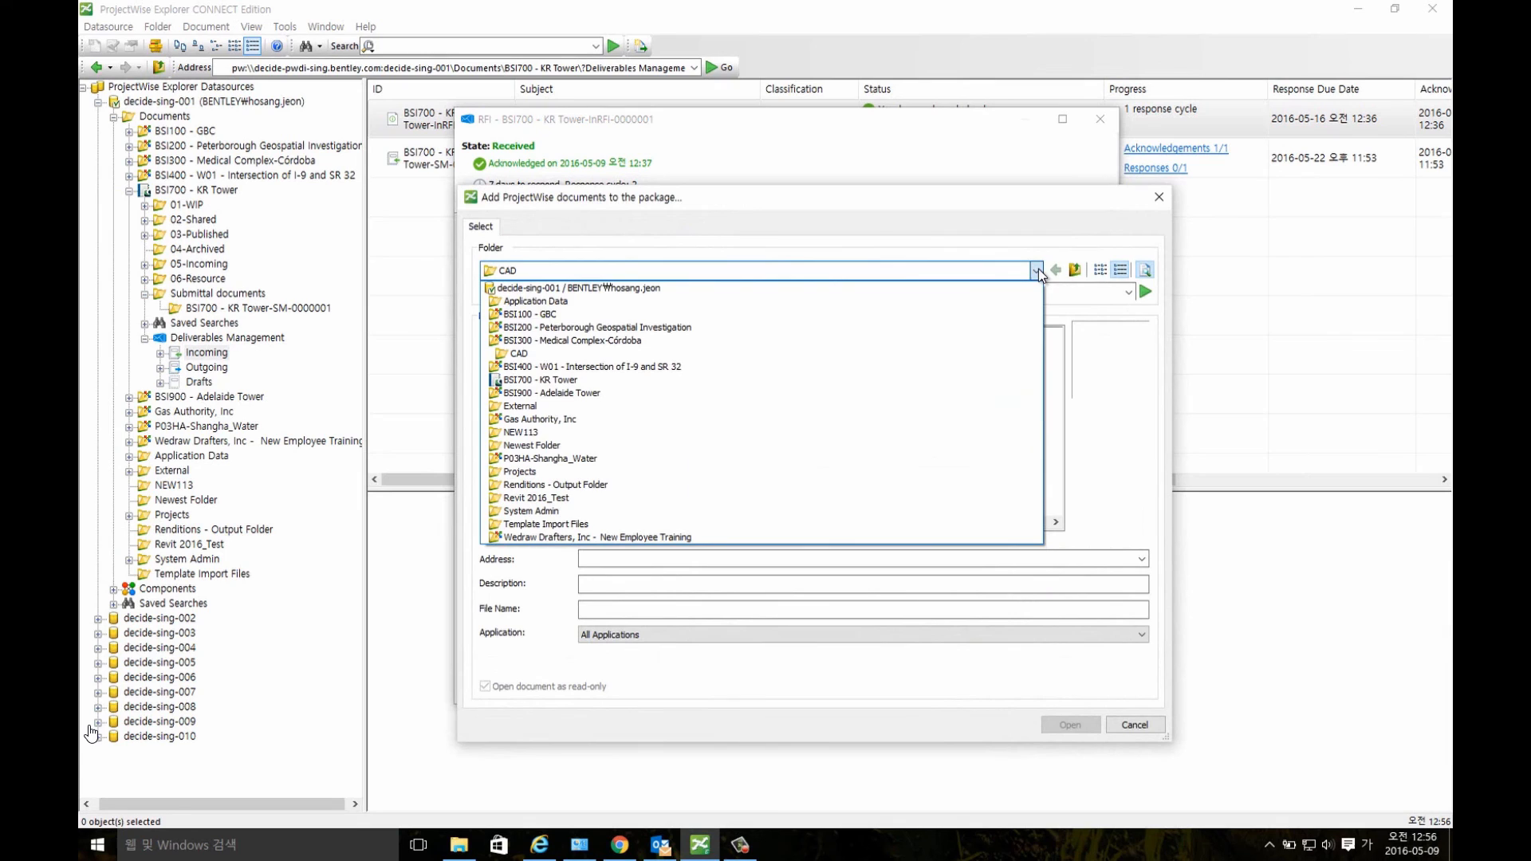
pyautogui.click(535, 381)
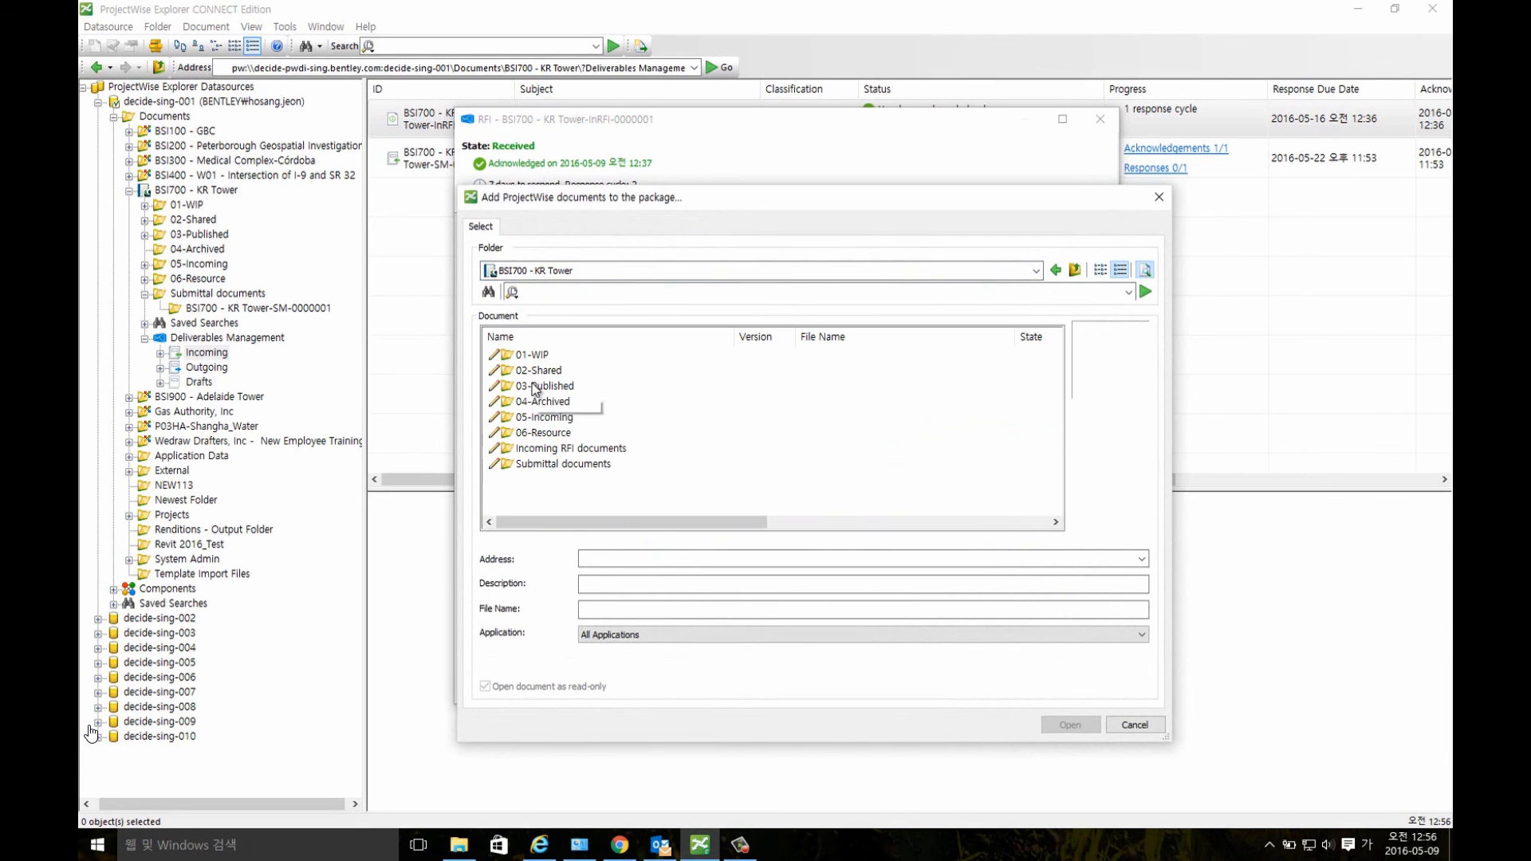
pyautogui.click(543, 375)
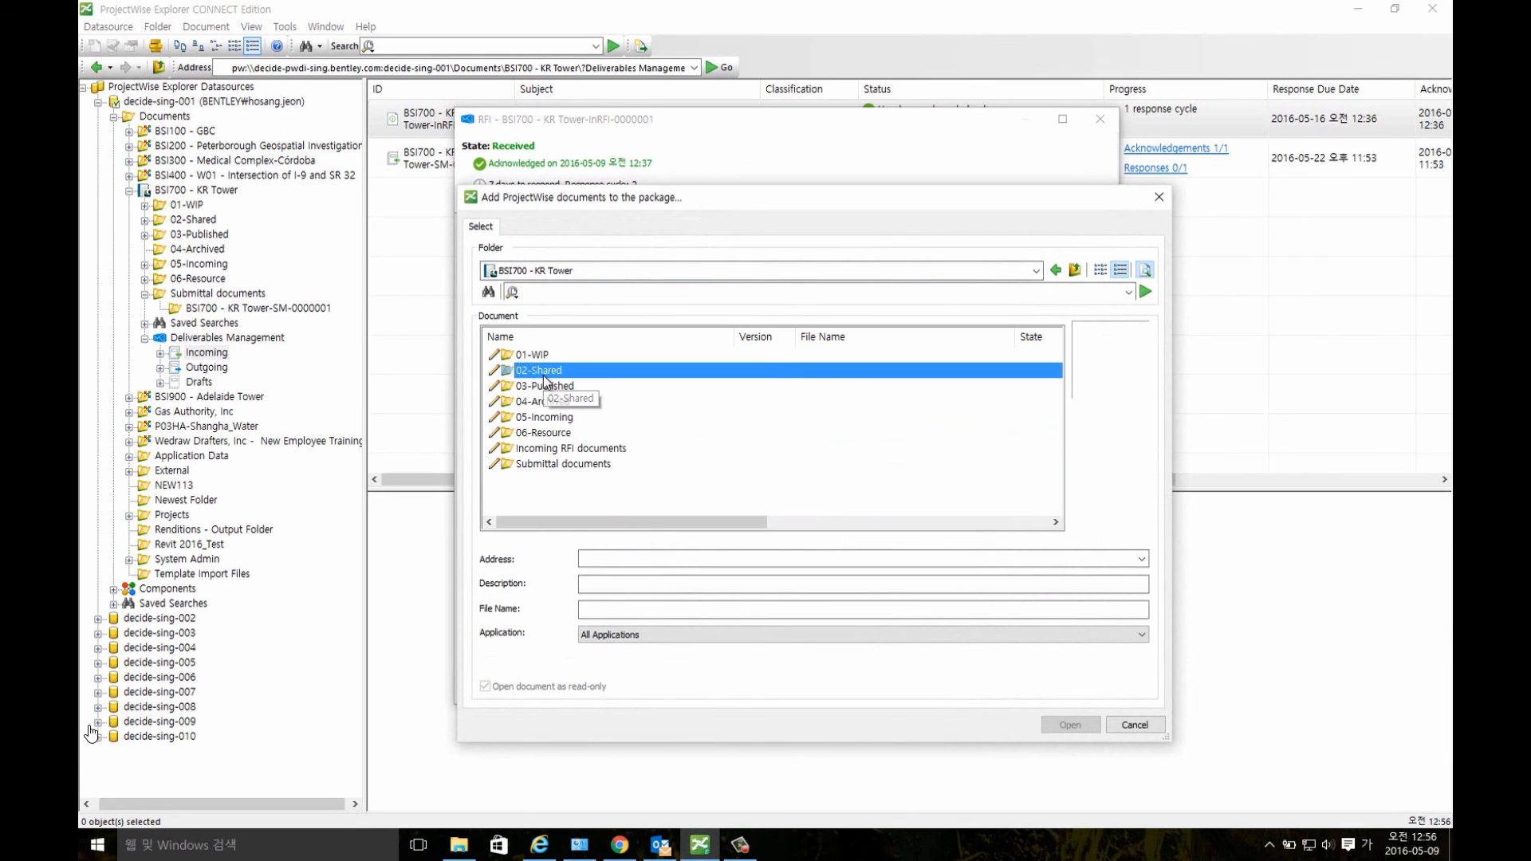
pyautogui.doubleClick(543, 375)
pyautogui.click(543, 371)
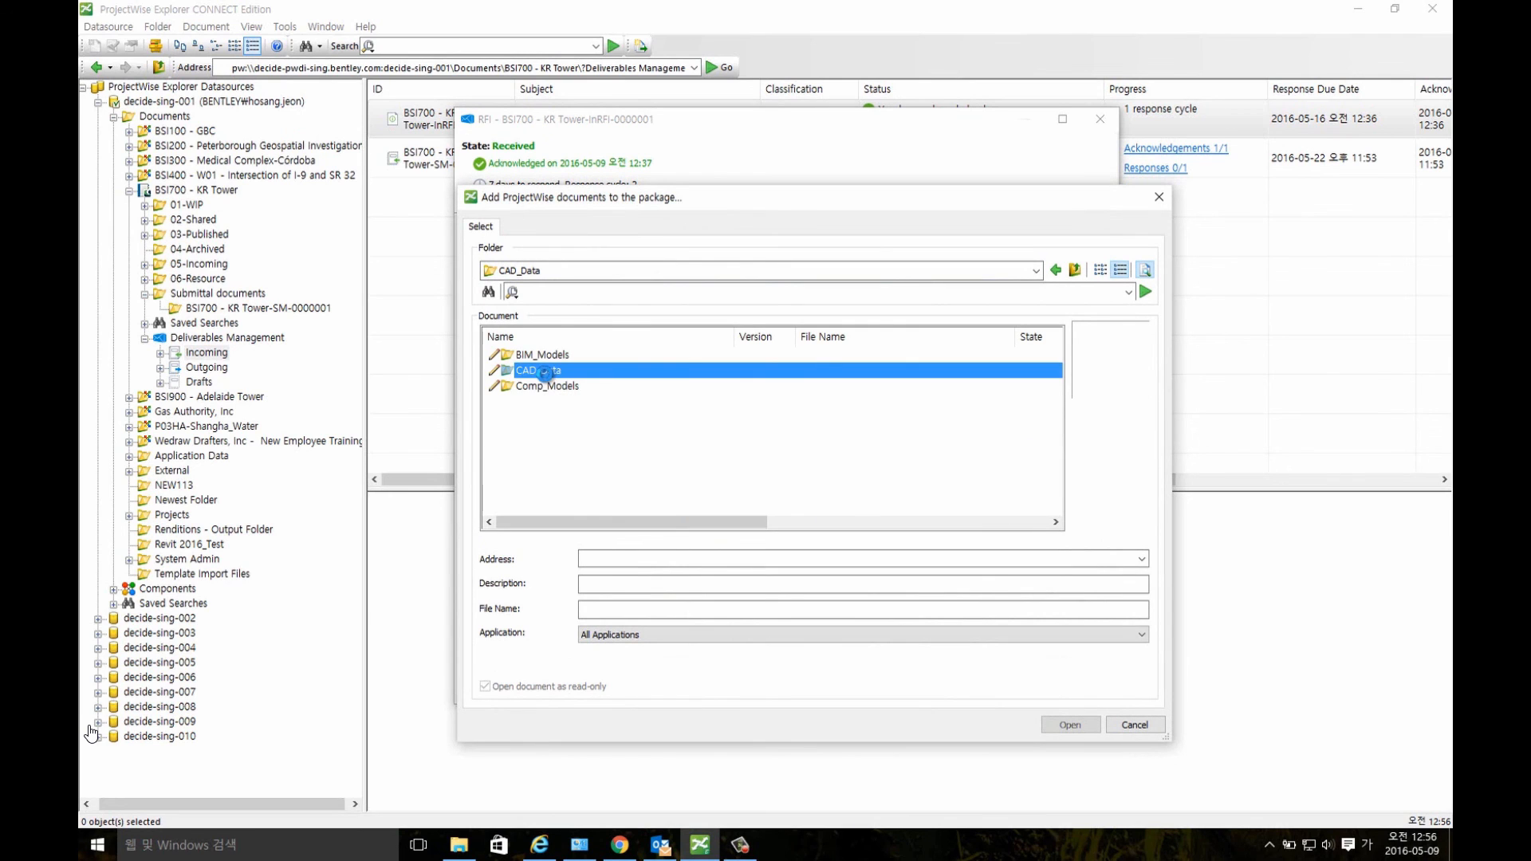
pyautogui.moveTo(563, 385); pyautogui.dragTo(554, 351)
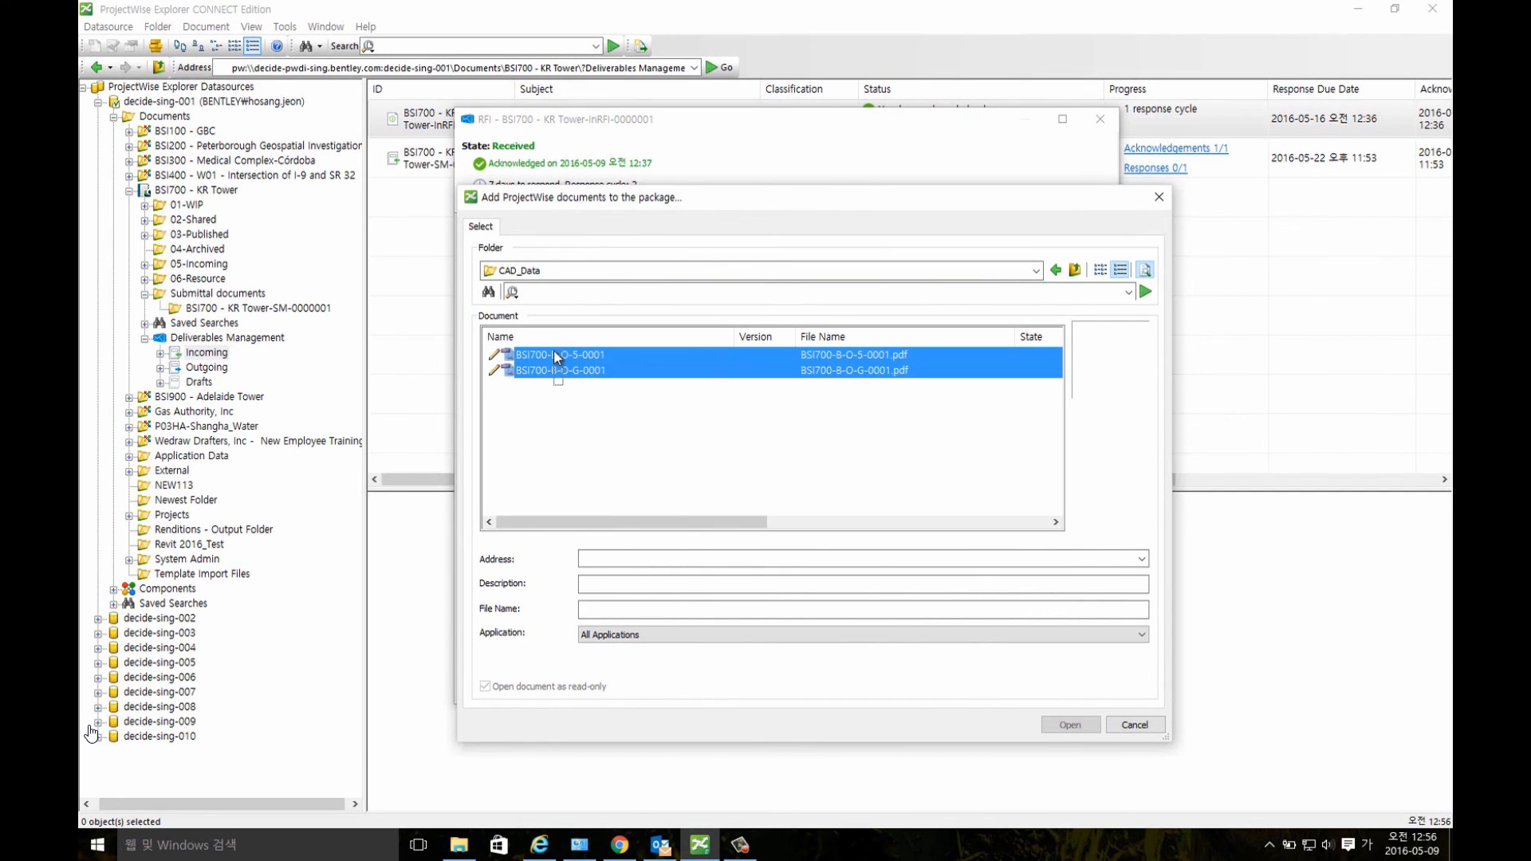
pyautogui.click(1067, 726)
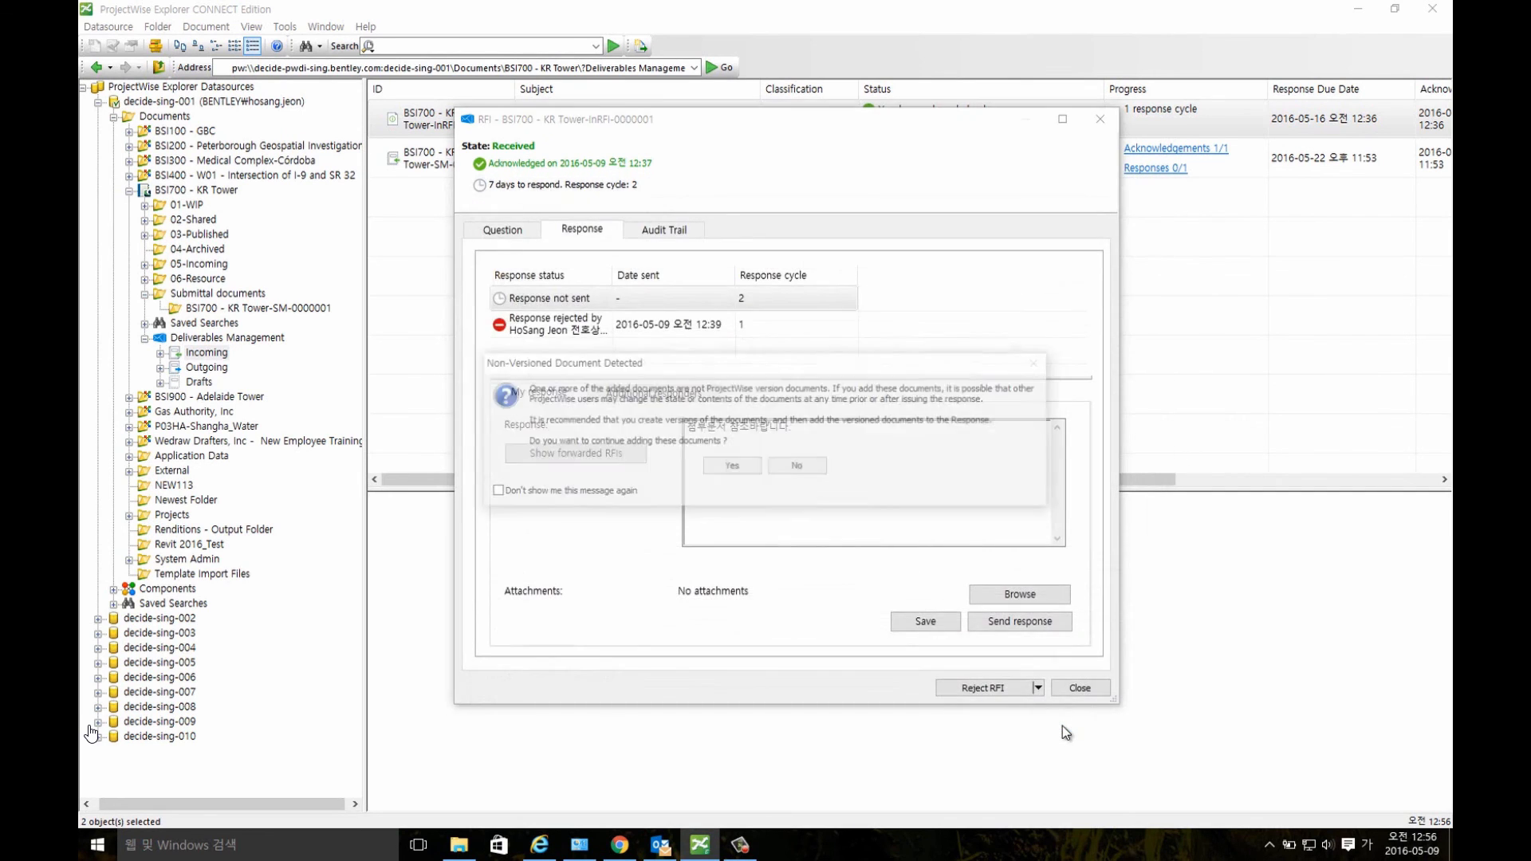
pyautogui.click(713, 468)
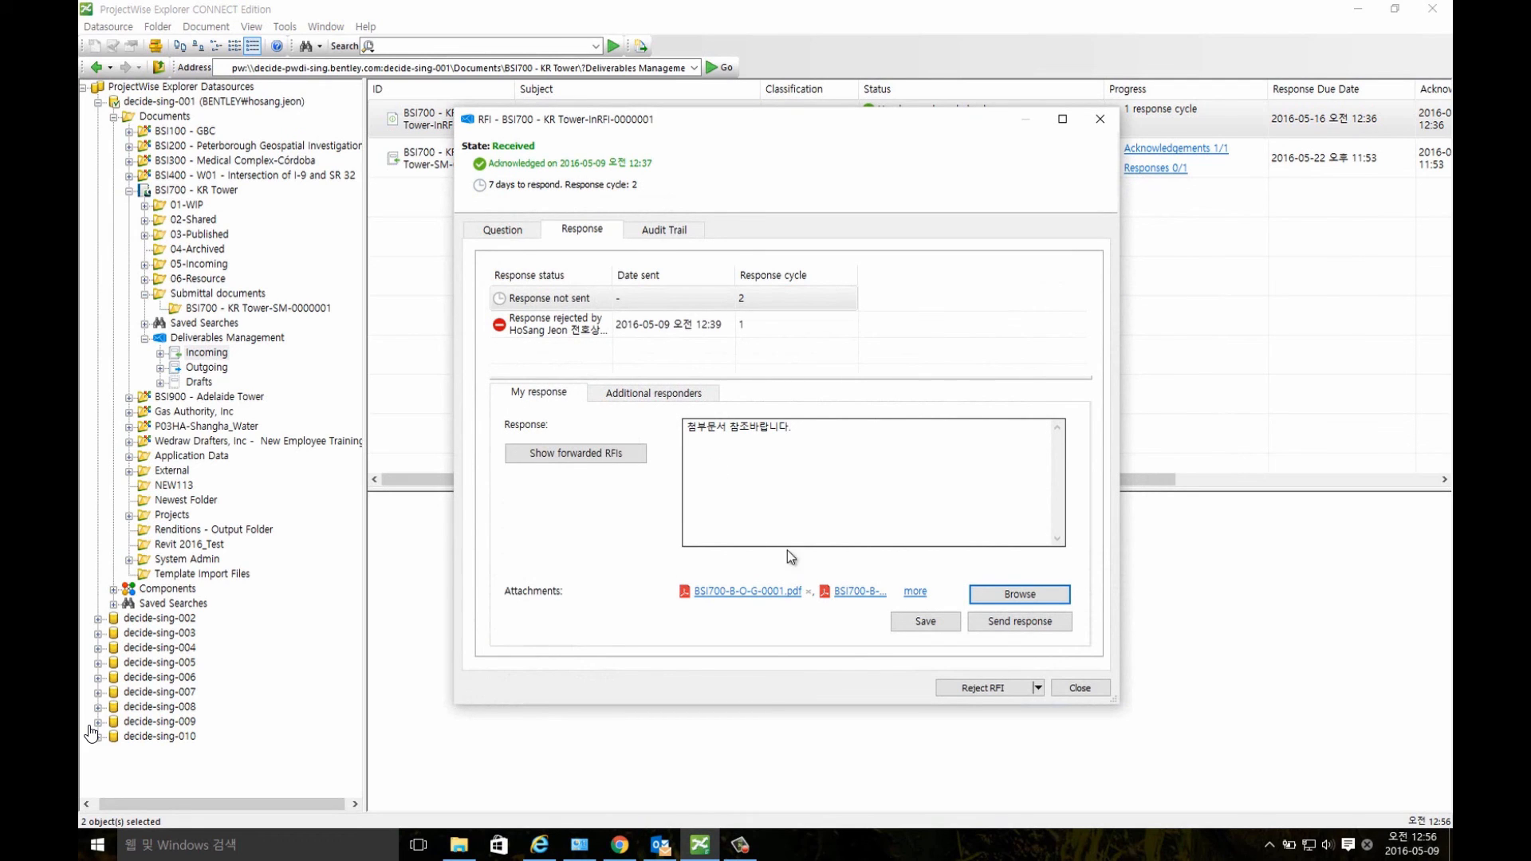
pyautogui.click(992, 627)
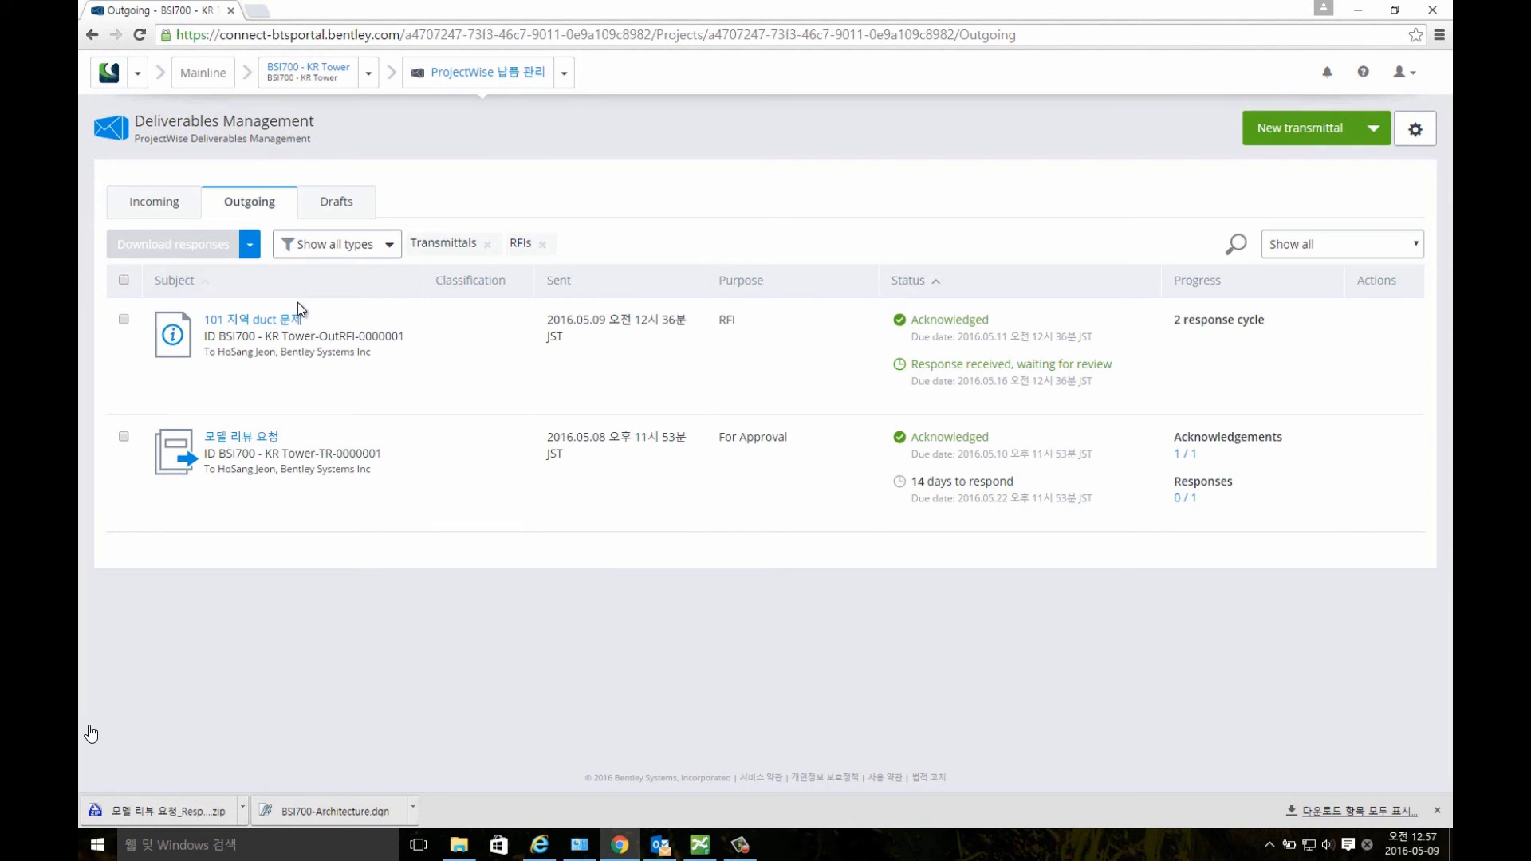
# - In the ProjectWise web portal, open RFI 101 지역 duct 문제 and accept its second response with the message "문제가 해결되었습니다."
pyautogui.click(277, 322)
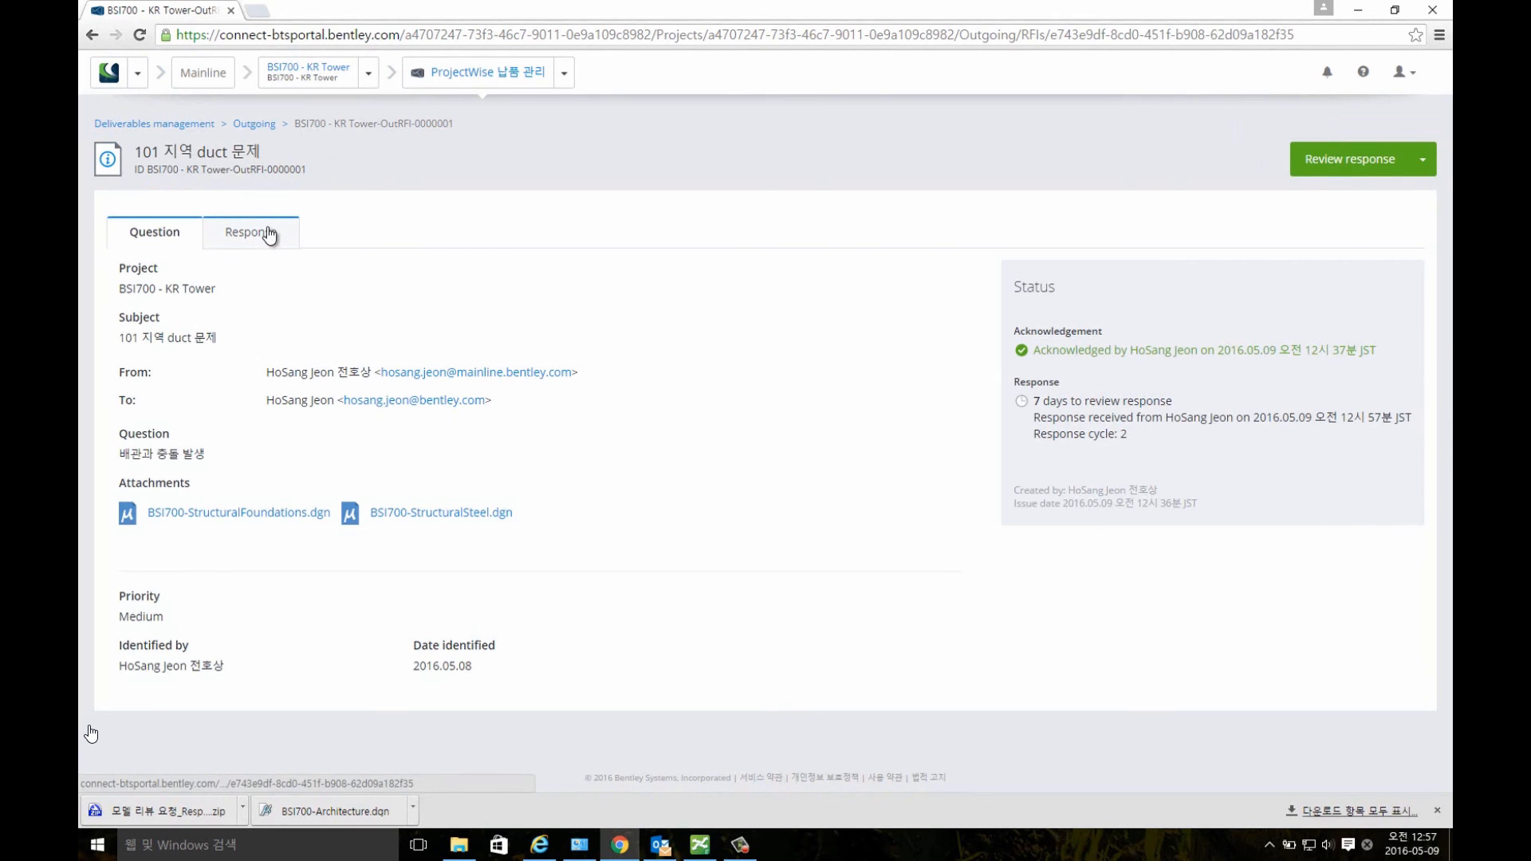
pyautogui.click(269, 232)
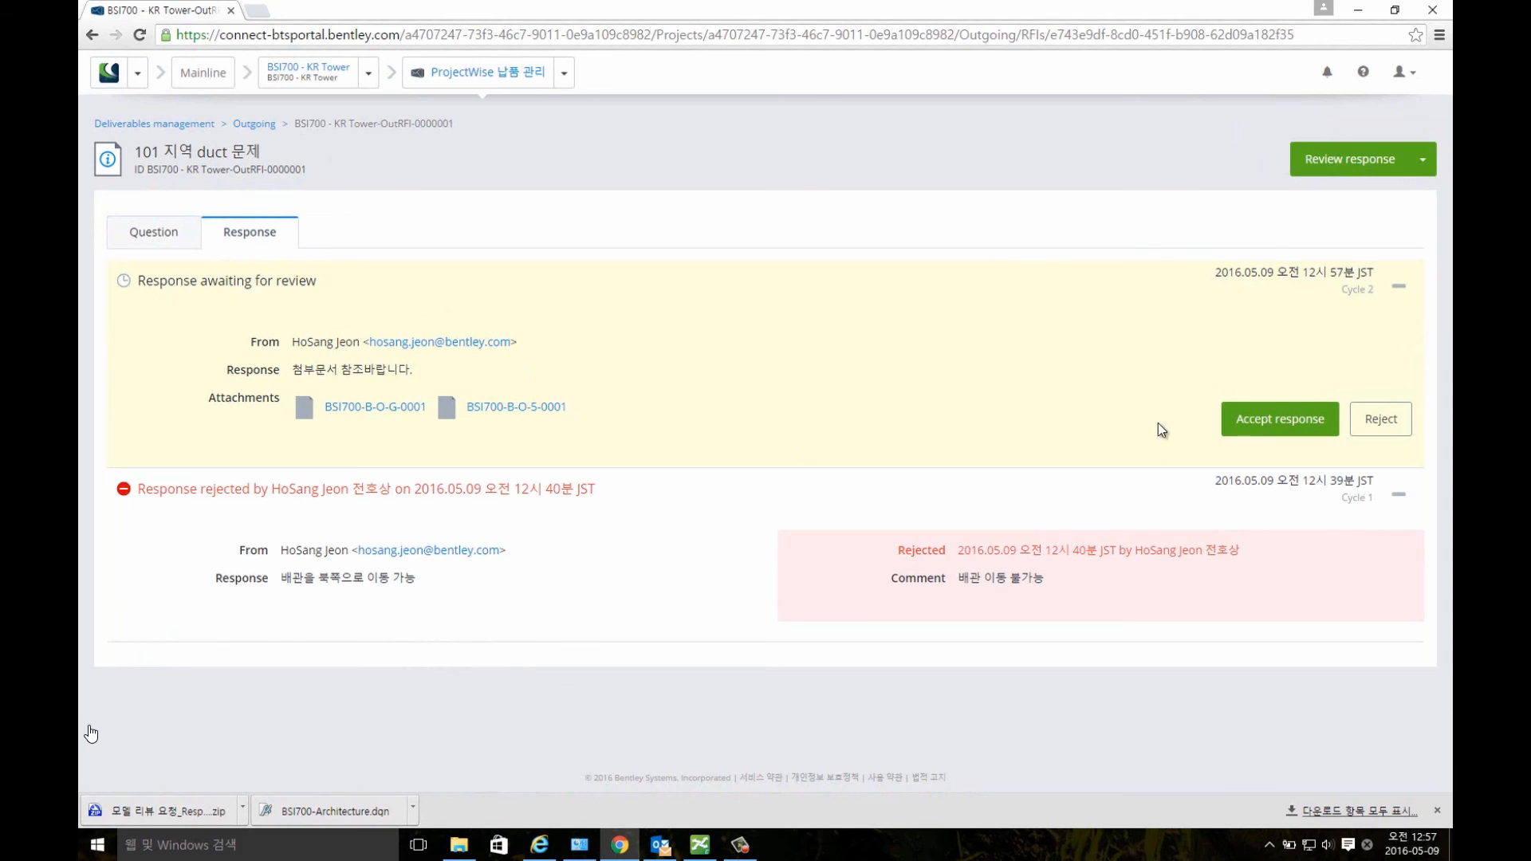
pyautogui.click(1246, 423)
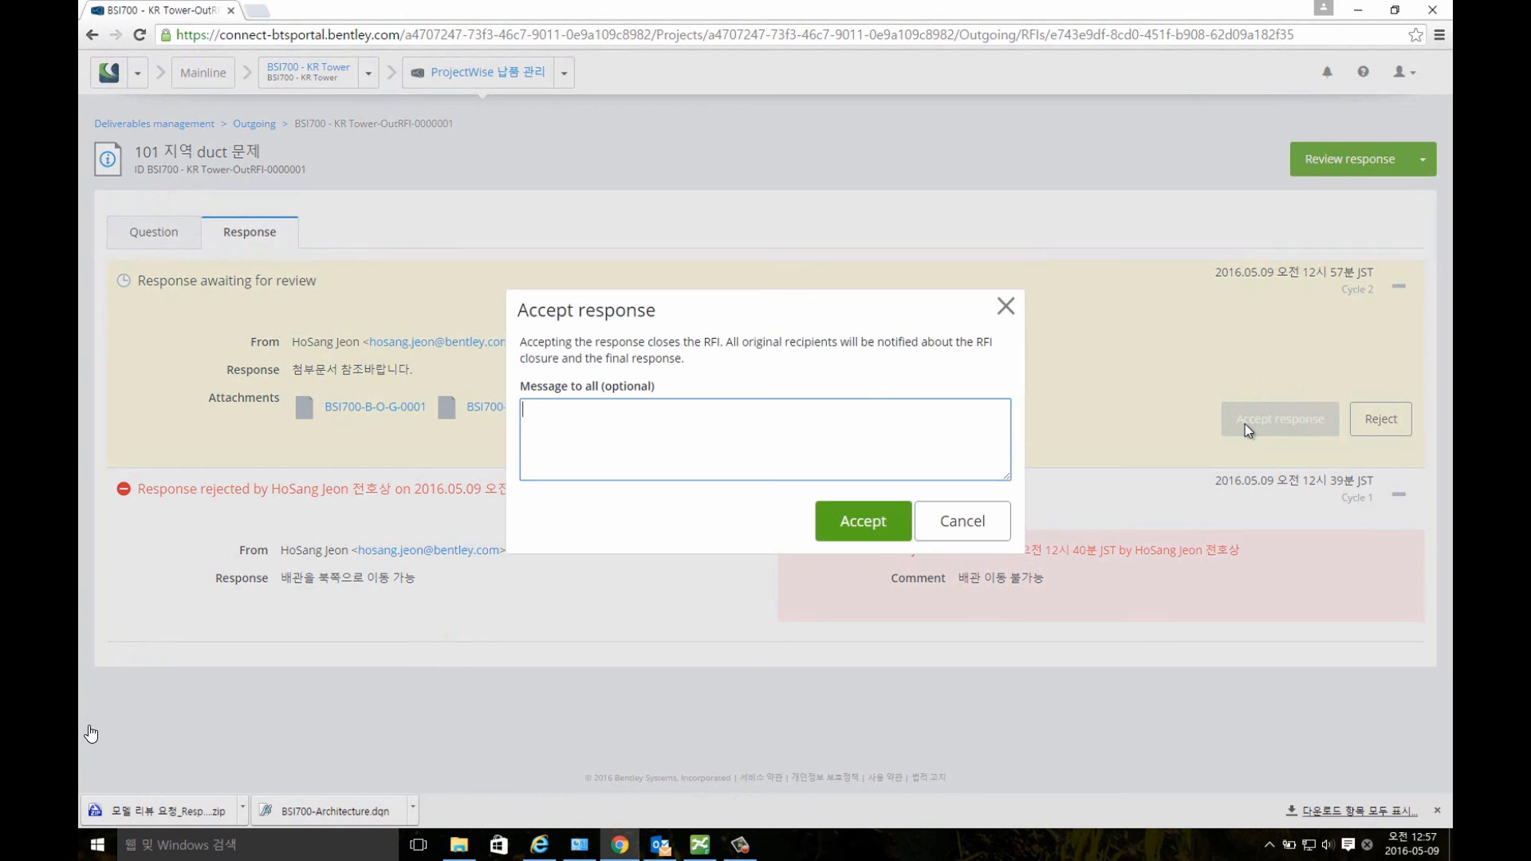
pyautogui.press('Hangul')
pyautogui.write('문제가 해결도')
pyautogui.write('었습니다.')
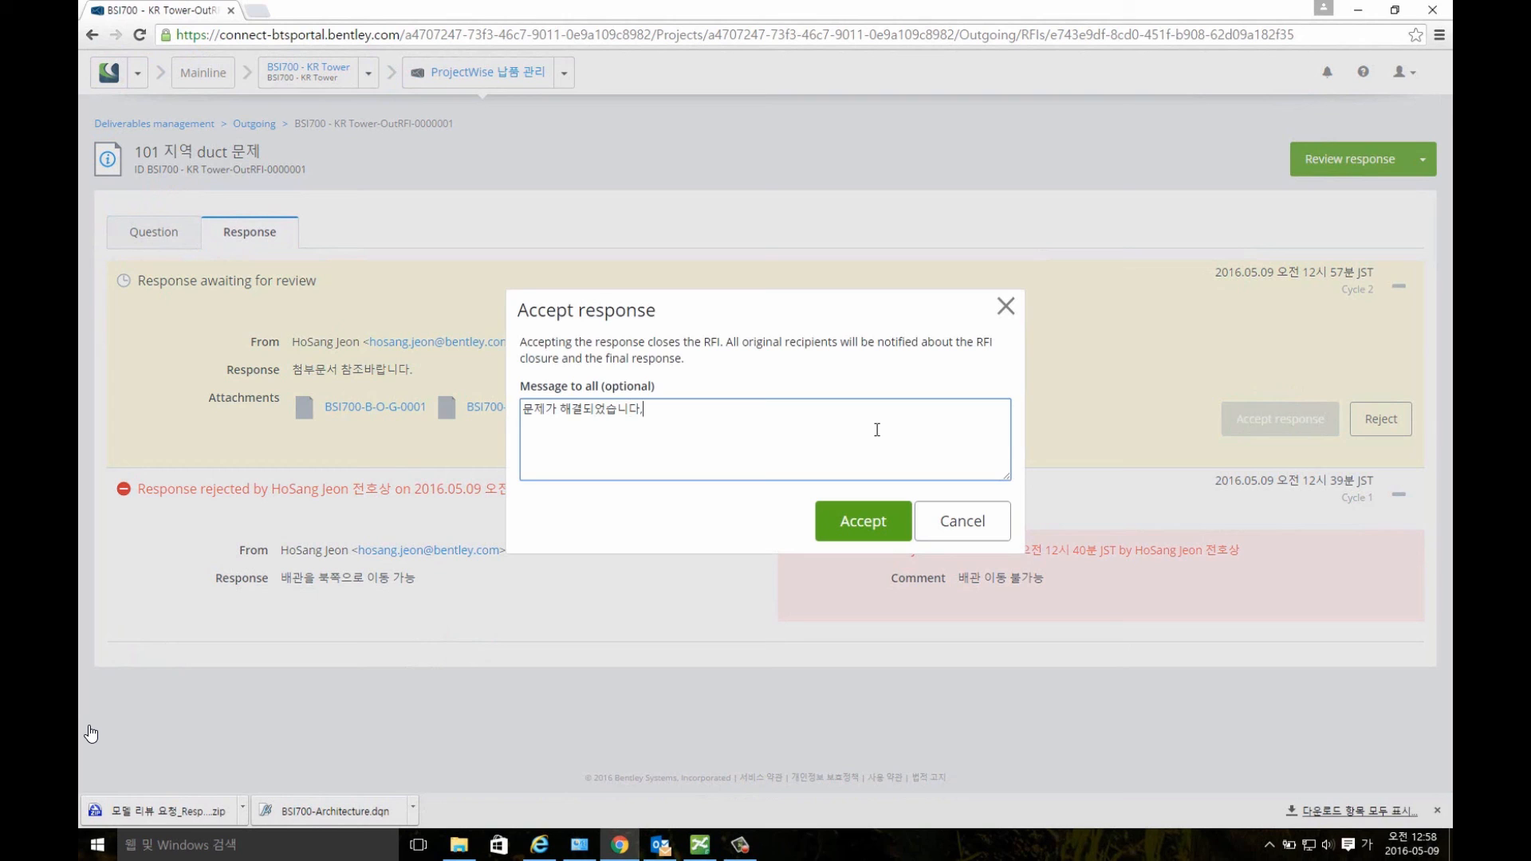
pyautogui.click(876, 514)
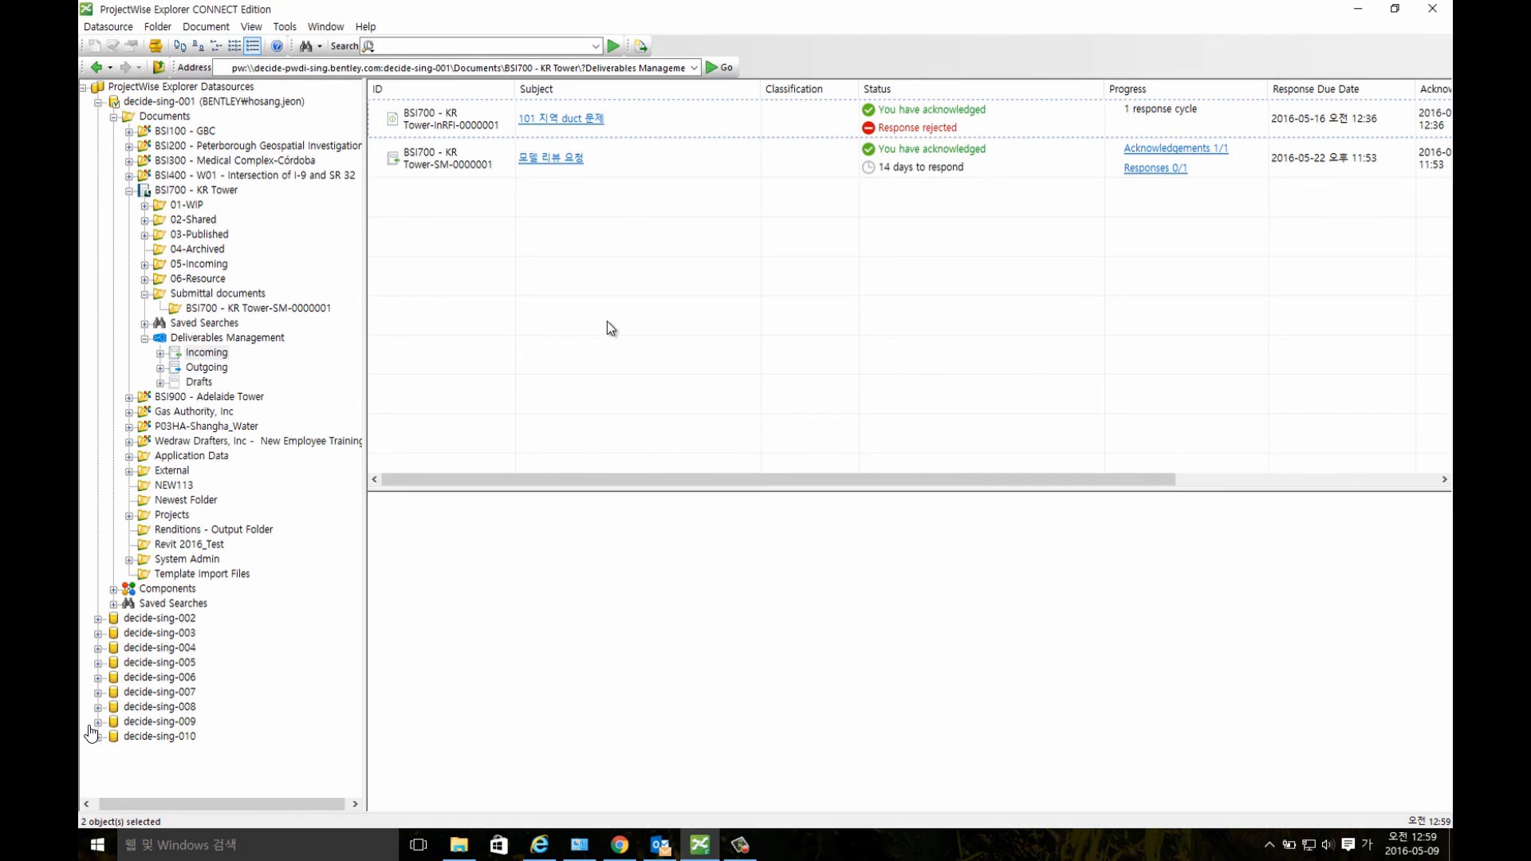
# - In ProjectWise Explorer, refresh the incoming deliverables of BSI700 - KR Tower
pyautogui.press('F5')
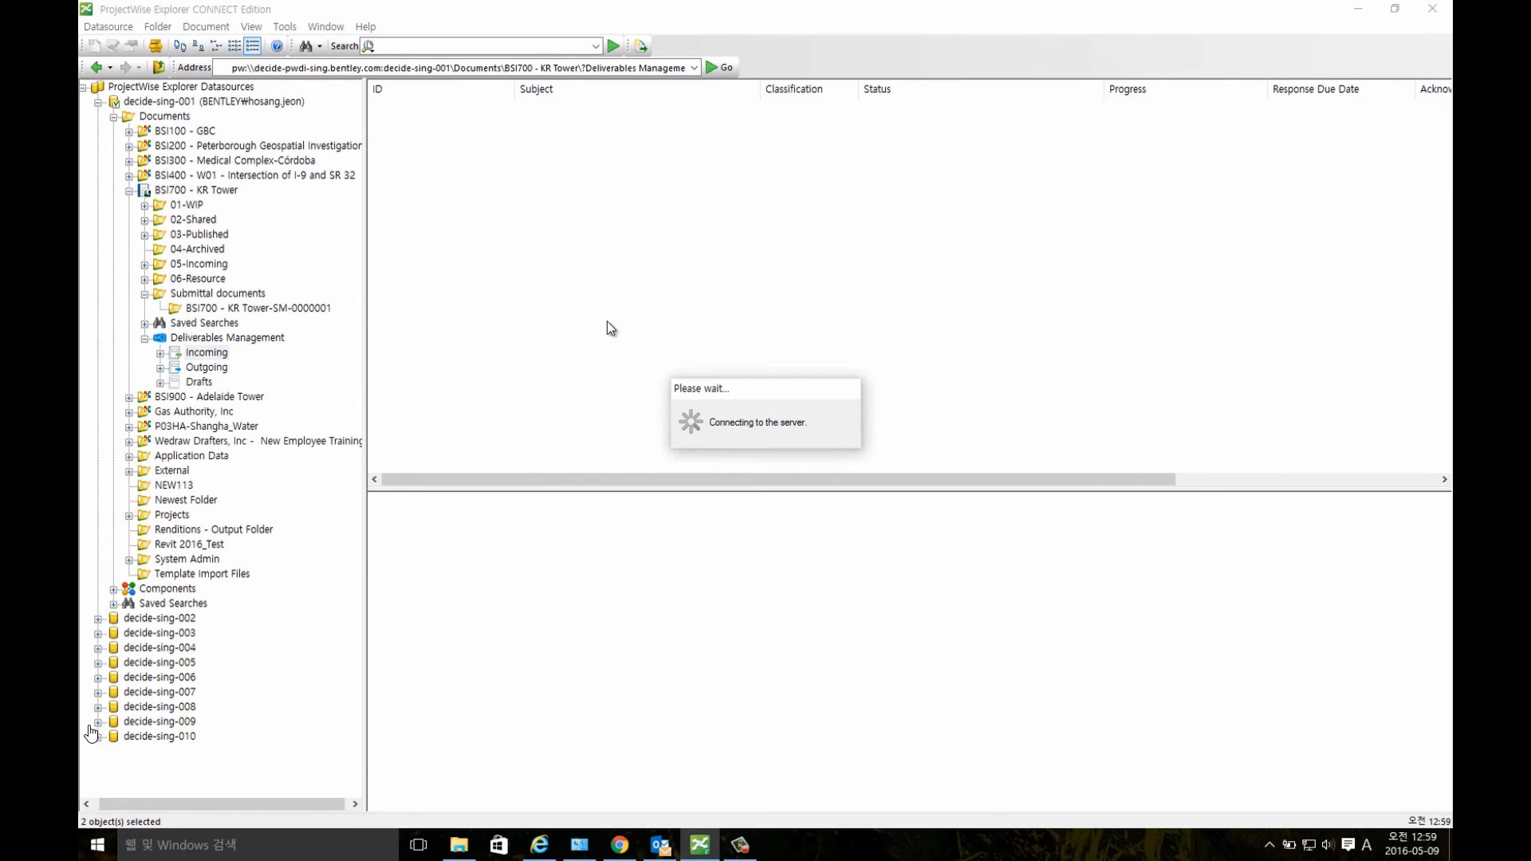